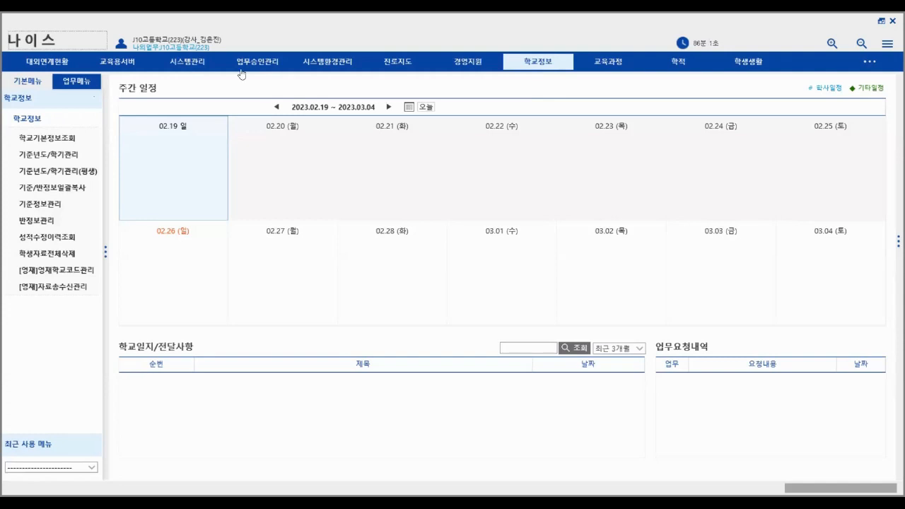
View the 기준년도/학기관리 settings under 학교정보 and retrieve the 2023 기준정보관리 records for all grades.
left_click(541, 66)
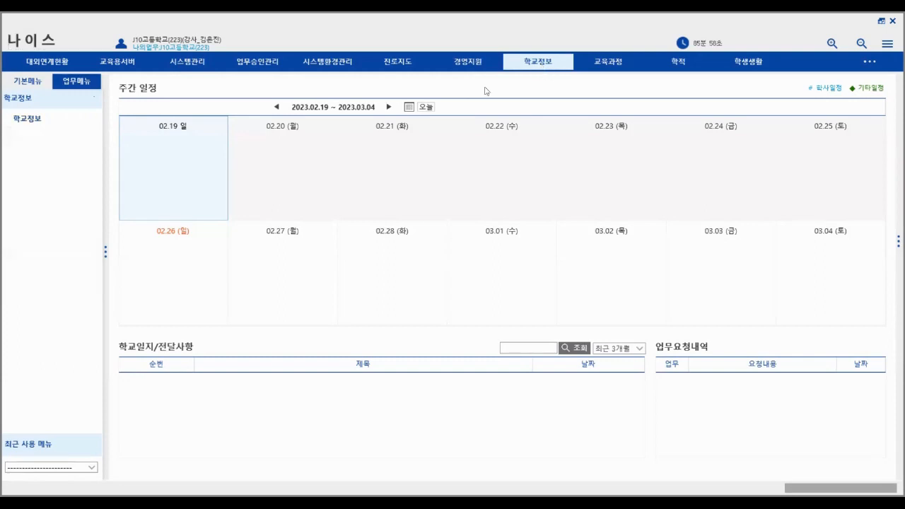
left_click(25, 121)
left_click(59, 157)
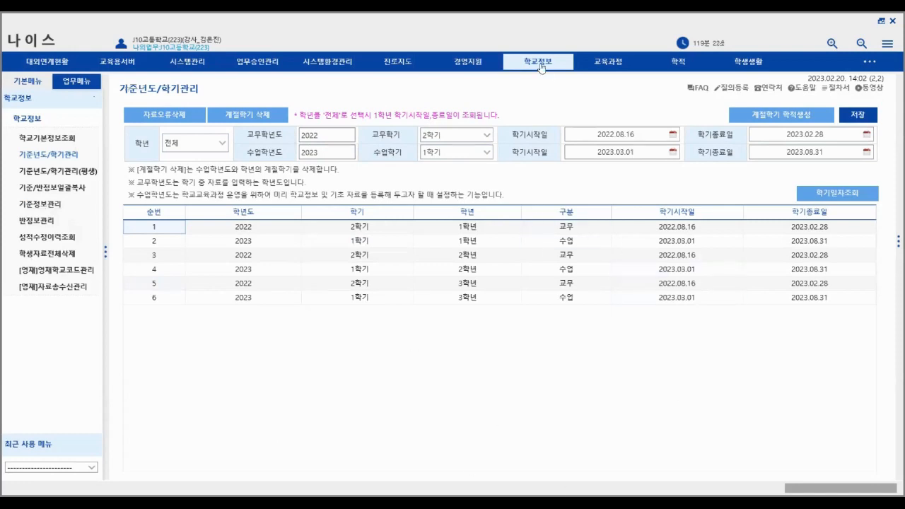
left_click(38, 205)
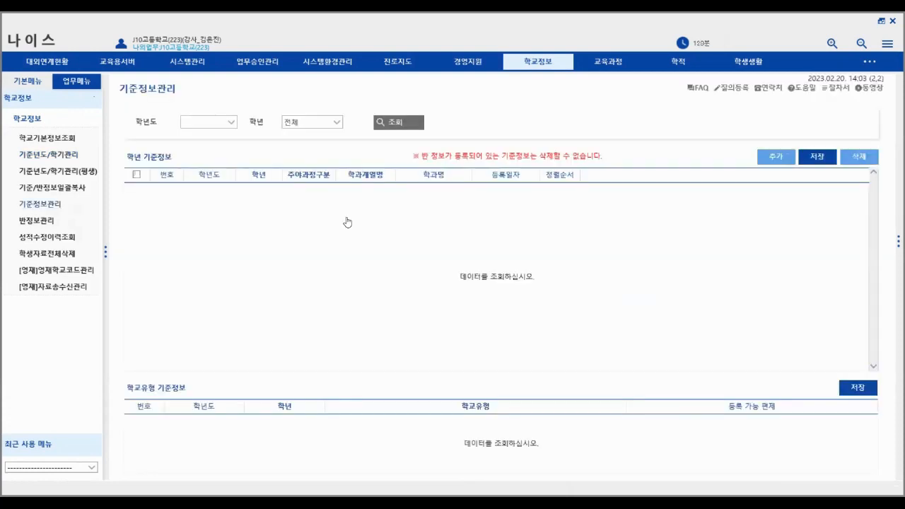
left_click(402, 124)
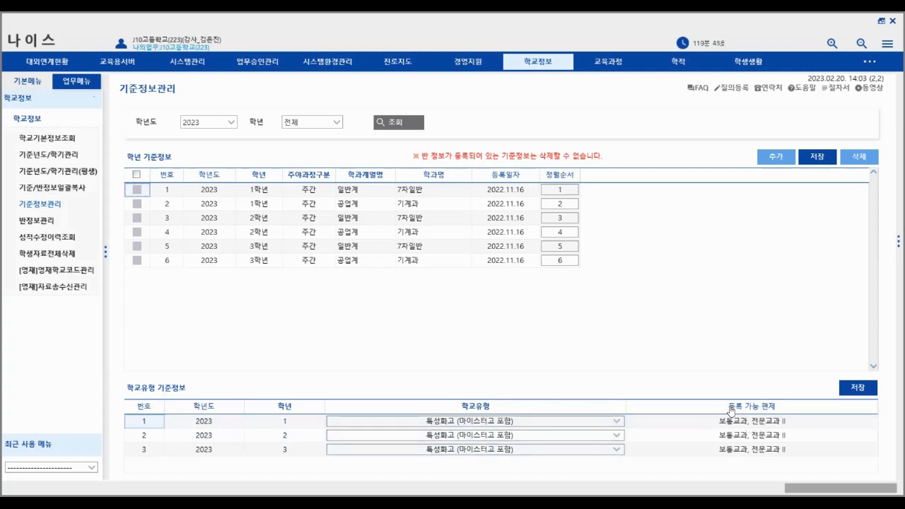
Set grade 1's school type to 일반고 in 학교유형 기준정보 and save the change.
left_click(617, 424)
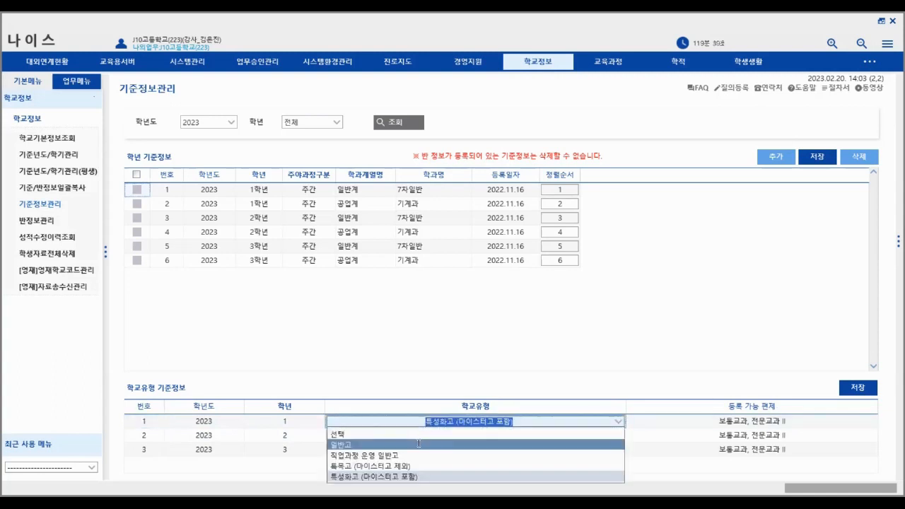
left_click(597, 444)
left_click(859, 389)
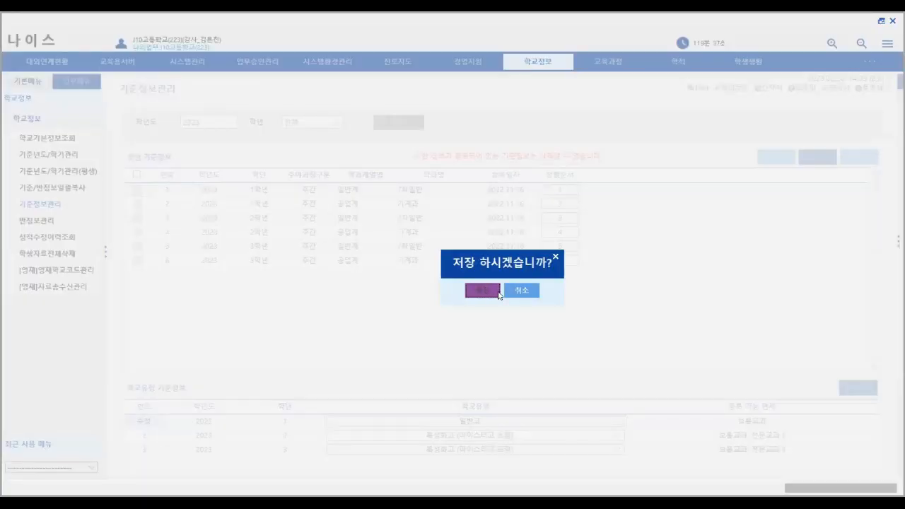
left_click(498, 292)
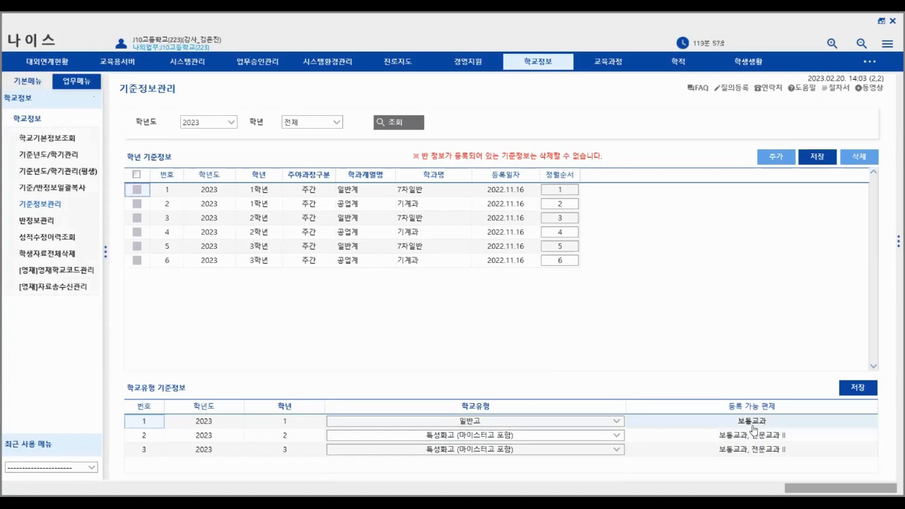
Set grade 1's school type to 특성화고 (마이스터고 포함) and save the change.
left_click(616, 422)
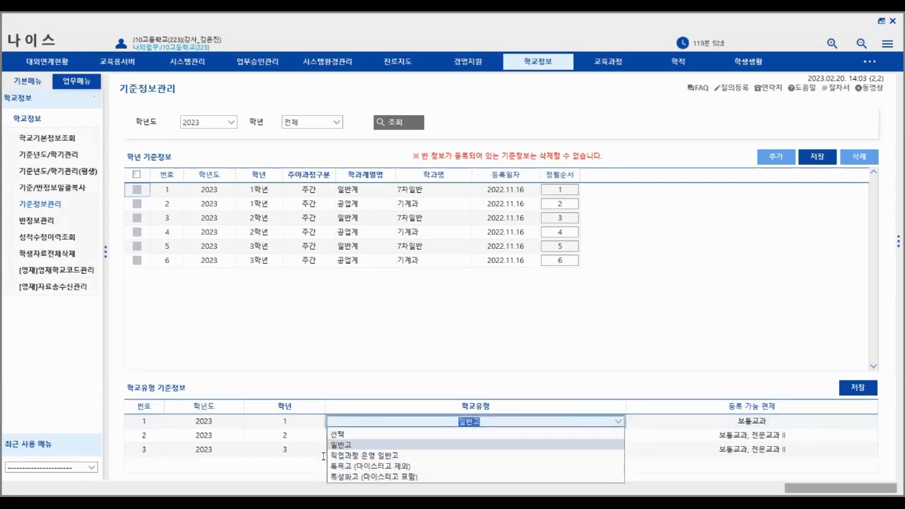
left_click(408, 477)
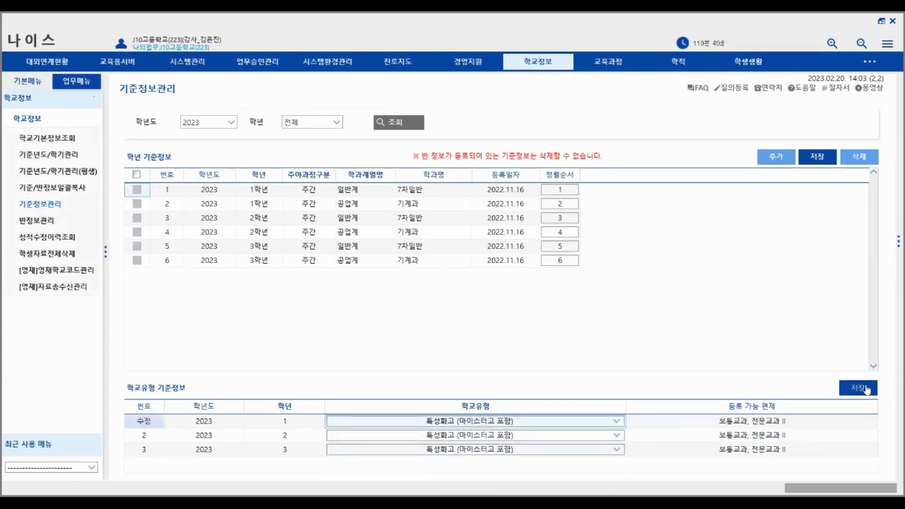
left_click(866, 388)
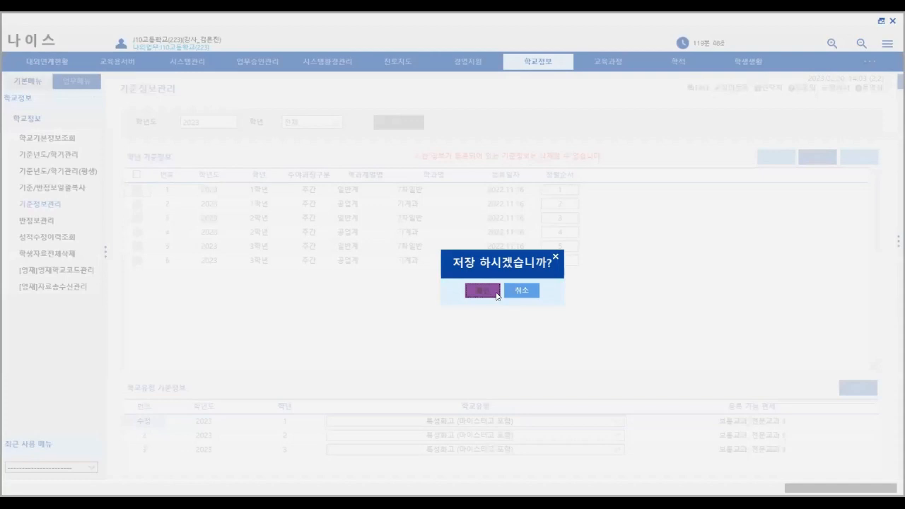
left_click(482, 291)
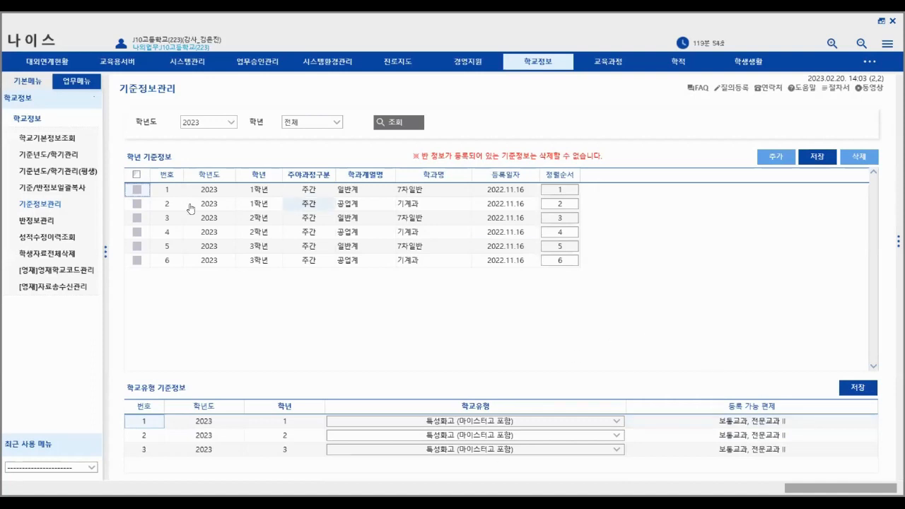
In 기준/반정보일괄복사, choose 2022 as the 선택학년도 to copy from.
left_click(63, 188)
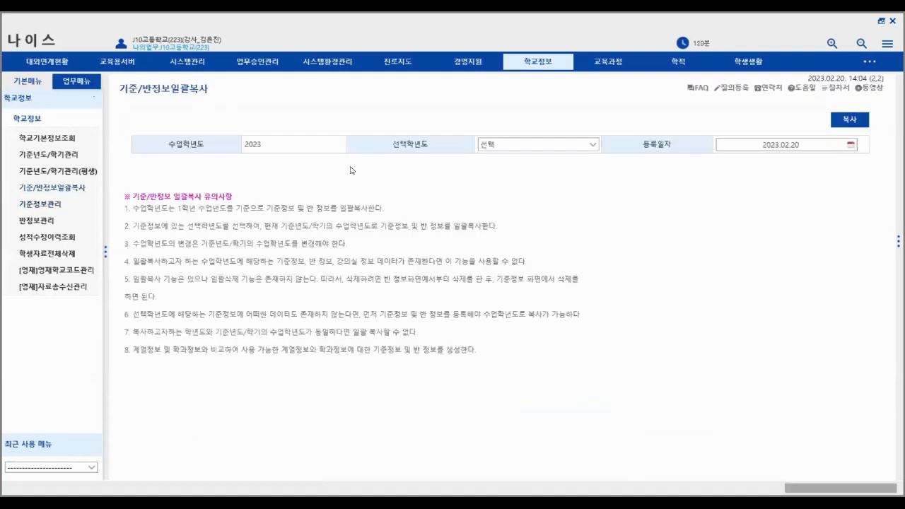
left_click(591, 146)
left_click(558, 188)
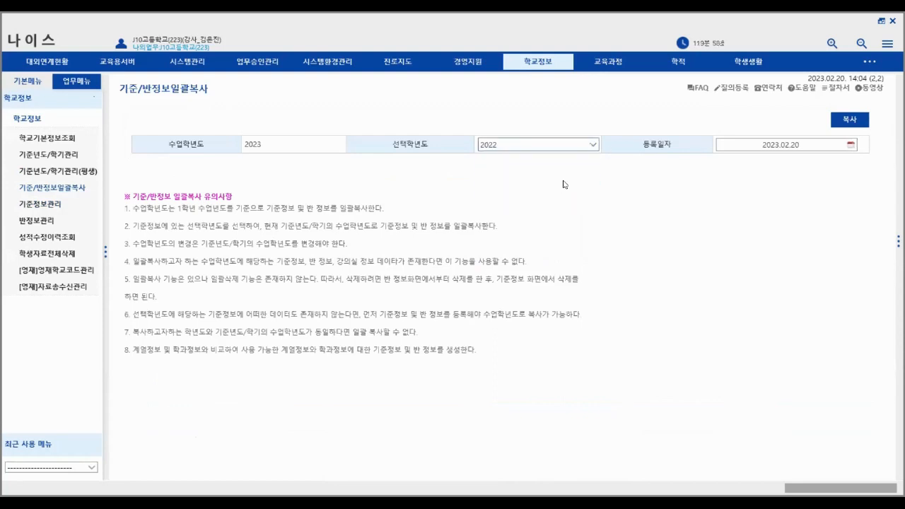
Retrieve the 2023 기준정보관리 records for all grades and view grade 1's available school type options.
left_click(48, 203)
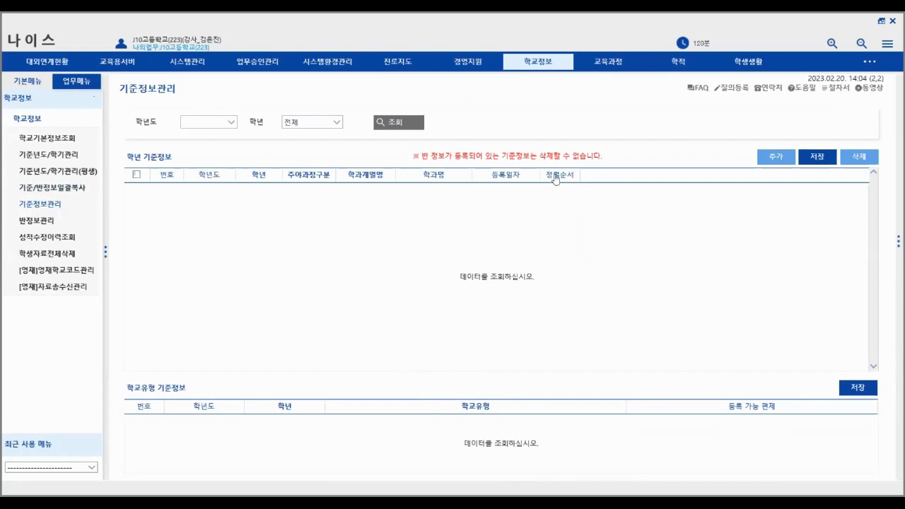
left_click(402, 123)
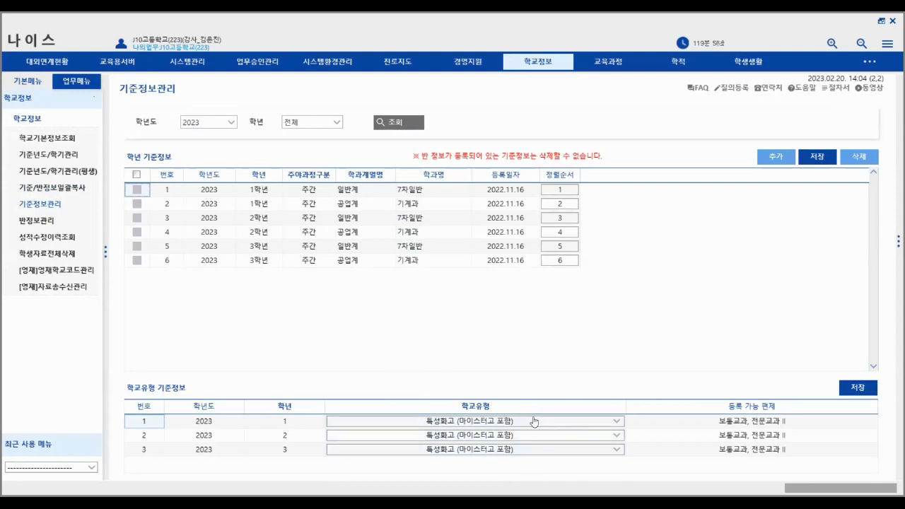
left_click(615, 427)
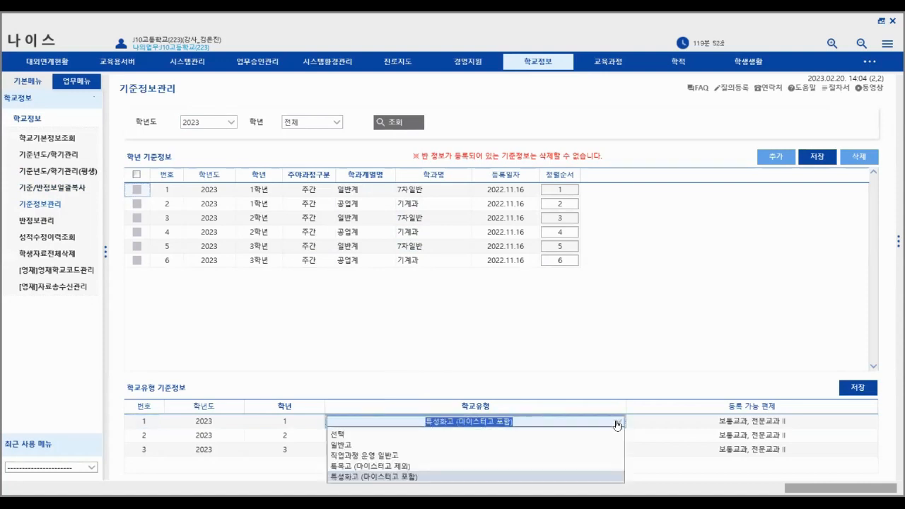
left_click(453, 422)
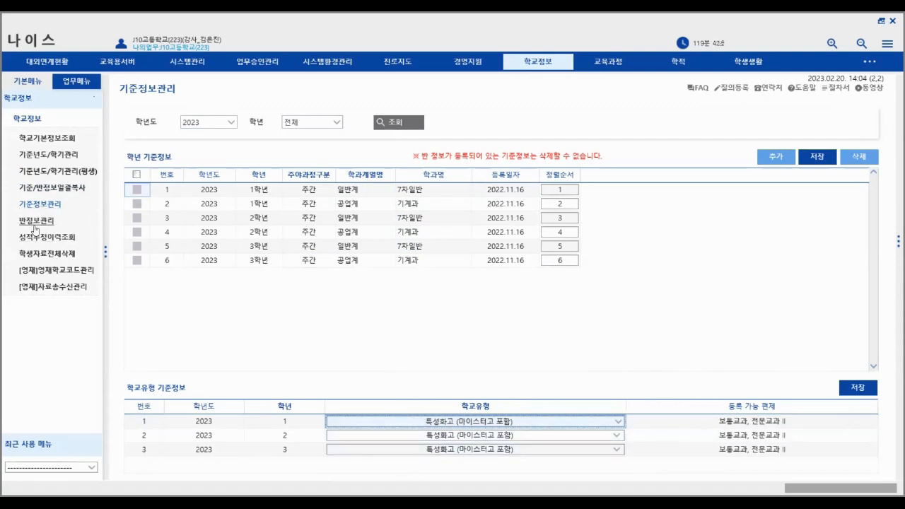
Retrieve the 2023 class information for all grades in 반정보관리.
left_click(94, 221)
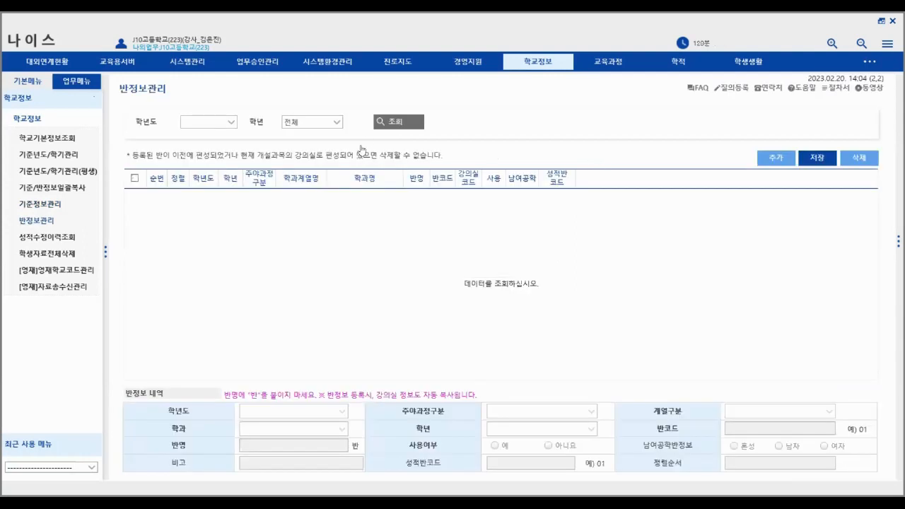
left_click(414, 123)
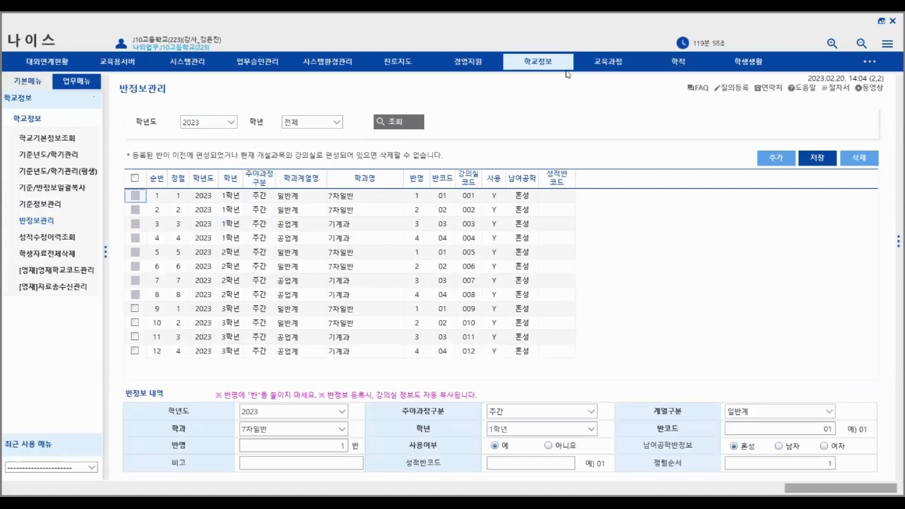
In 편제및시간배당관리 under 교육과정, look up the 2023 curriculum for 일반계 grade 1, all departments.
left_click(612, 65)
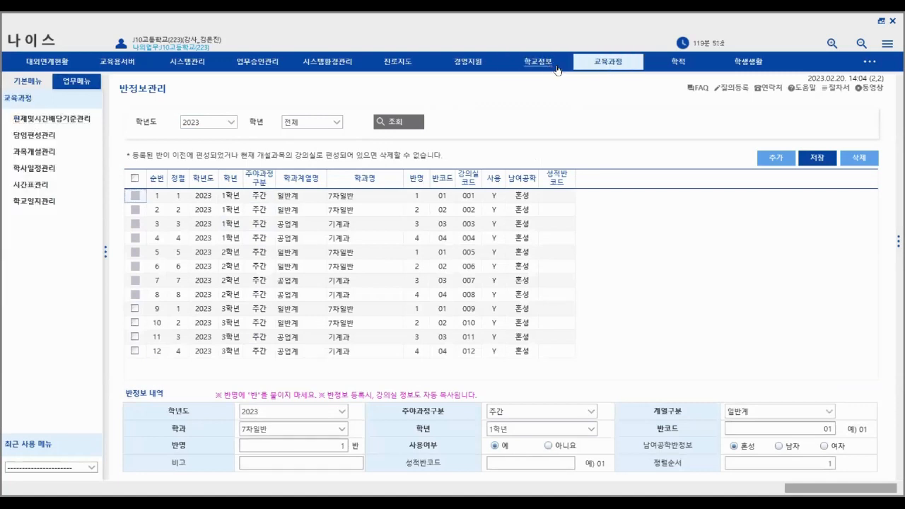
left_click(59, 122)
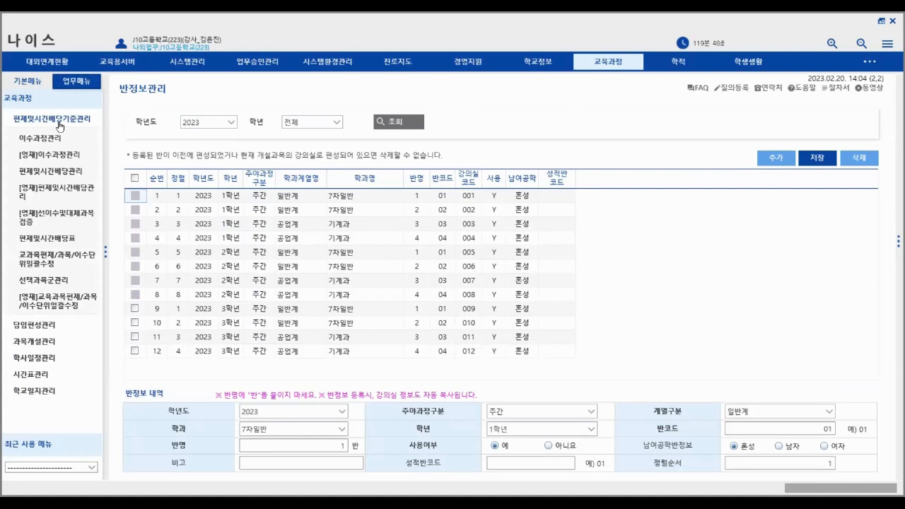
left_click(44, 174)
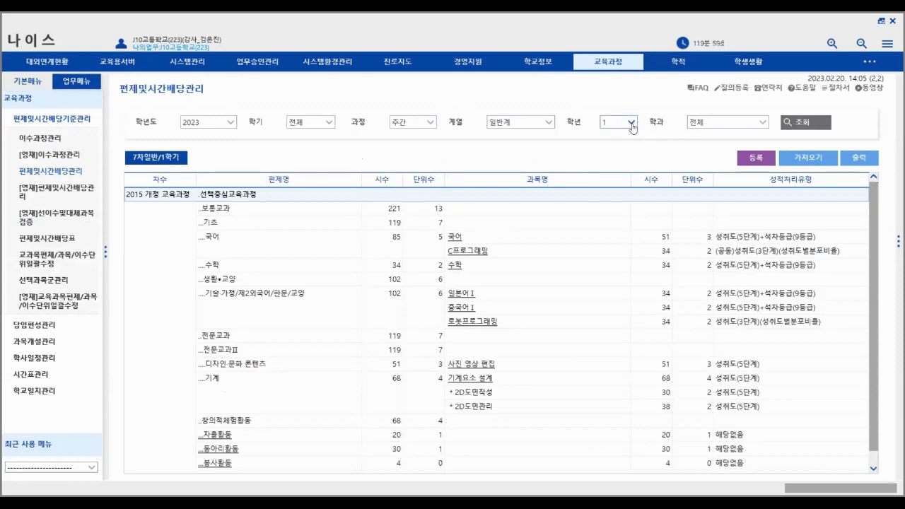
left_click(794, 123)
Look up the 2023 curriculum for 공업계, grade 1, 기계과.
left_click(758, 124)
left_click(714, 139)
left_click(799, 125)
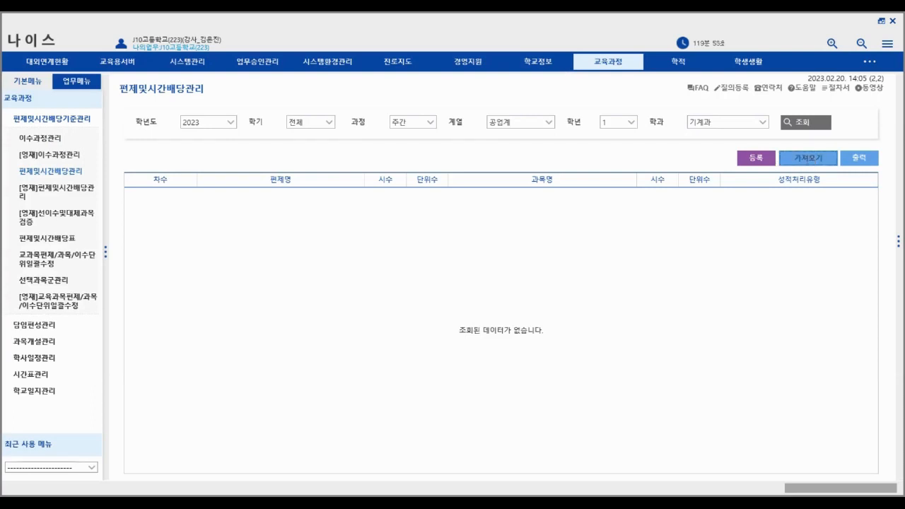
View the 편제 가져오기 dialog with the subjects available for import and close it.
left_click(808, 158)
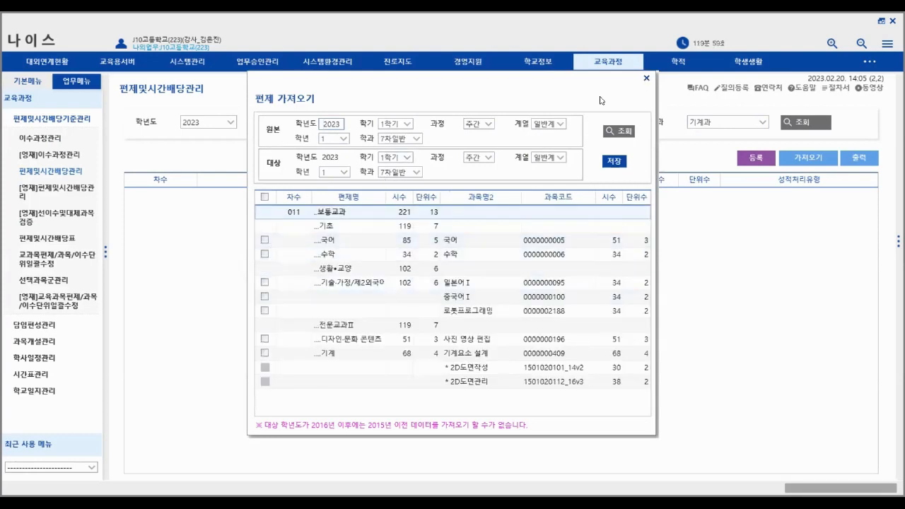
left_click(646, 79)
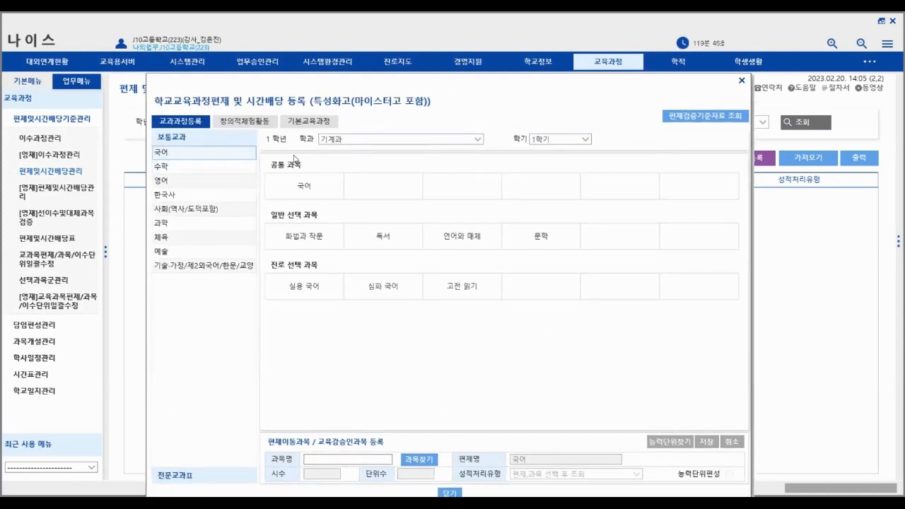
Register the common subject 국어 for 기계과 grade 1, semester 1, with 2 units and 34 hours, and save it.
left_click(304, 192)
left_click(339, 247)
type("2")
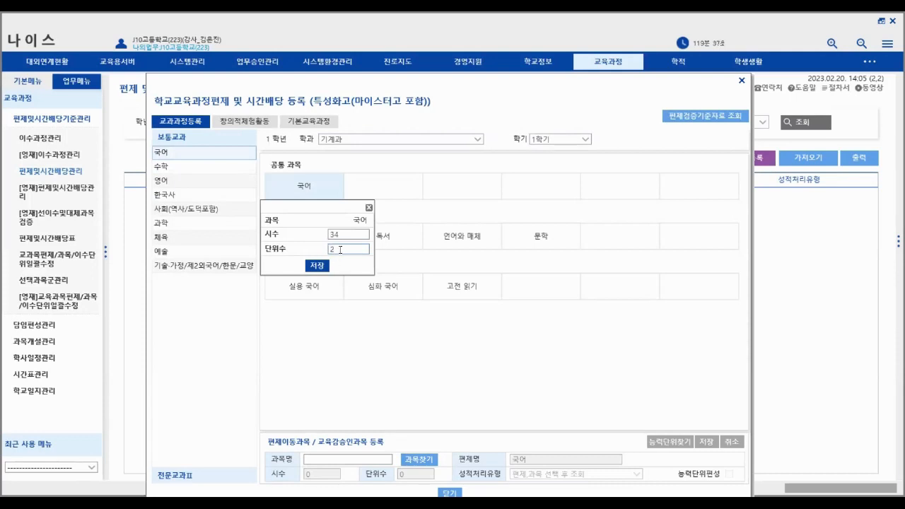
type("2")
key("BackSpace")
type("3")
key("BackSpace")
type("42")
left_click(317, 265)
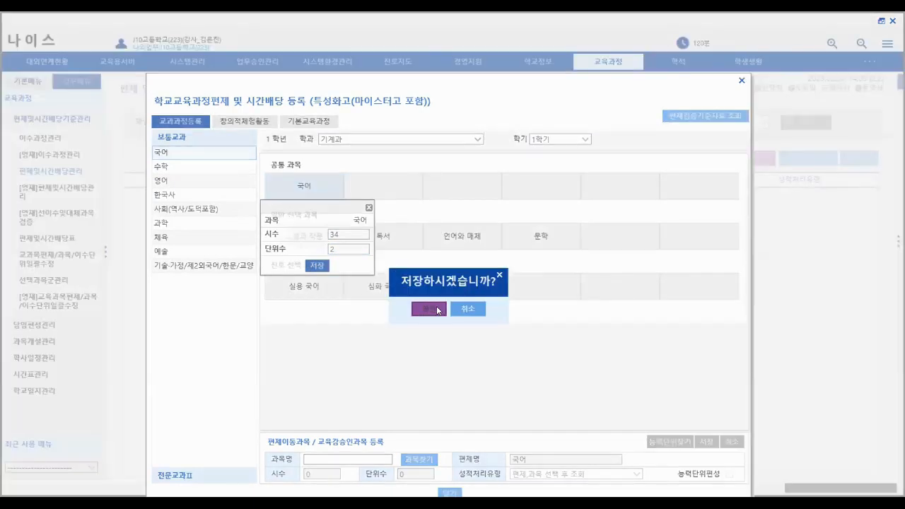
left_click(428, 309)
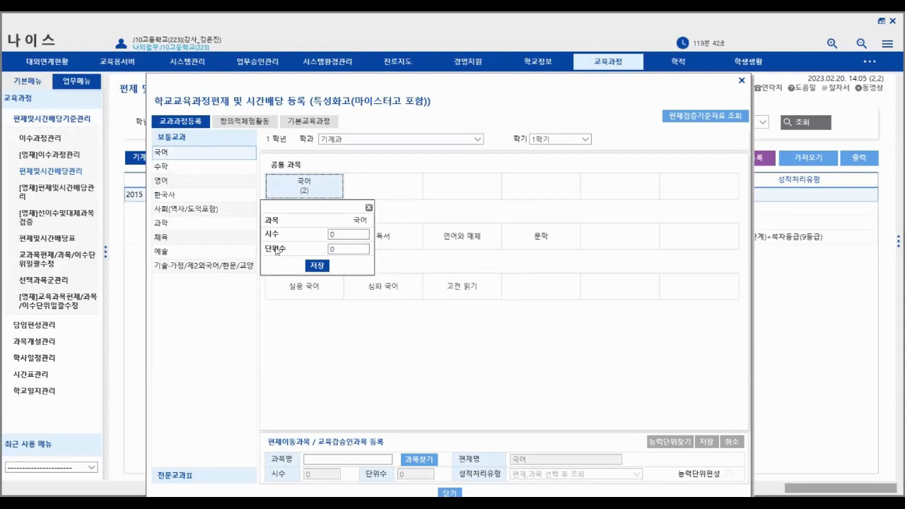
left_click(339, 250)
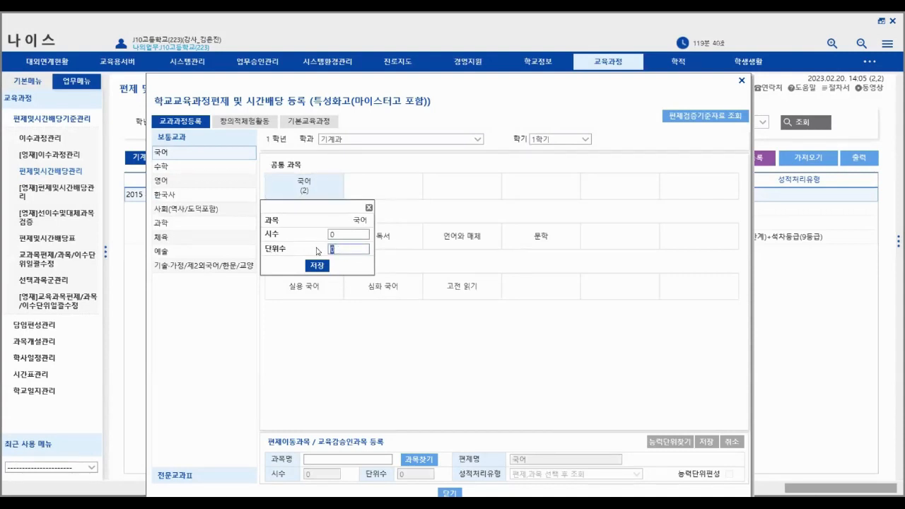
type("2")
left_click_drag(341, 233, 326, 236)
left_click(335, 251)
left_click(339, 234)
key("Tab")
type("3")
left_click(368, 209)
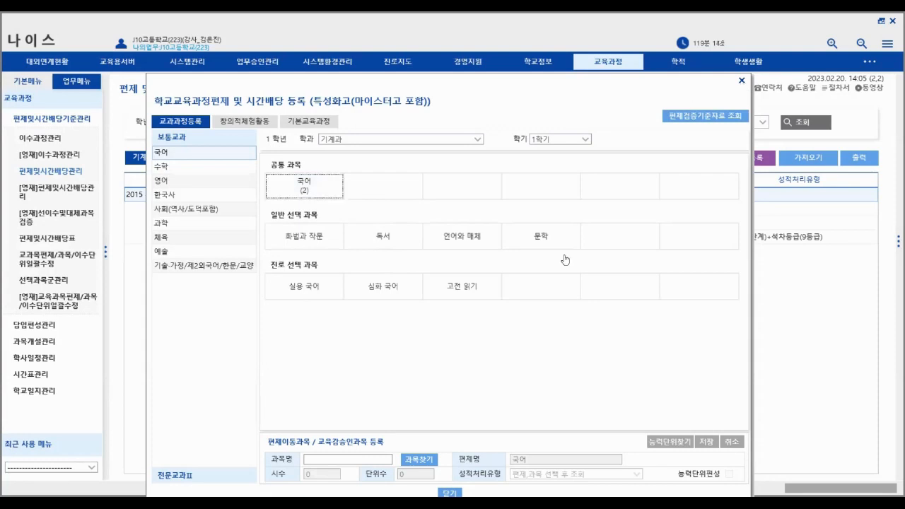
left_click(741, 82)
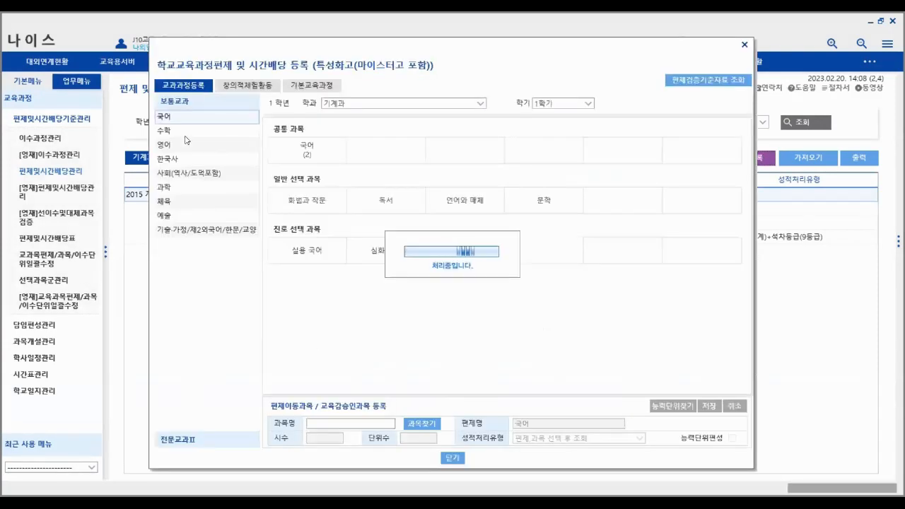
Register the common subject 수학 for 기계과 grade 1, semester 1, with 2 units and 34 hours, save it and close the registration dialog.
left_click(174, 131)
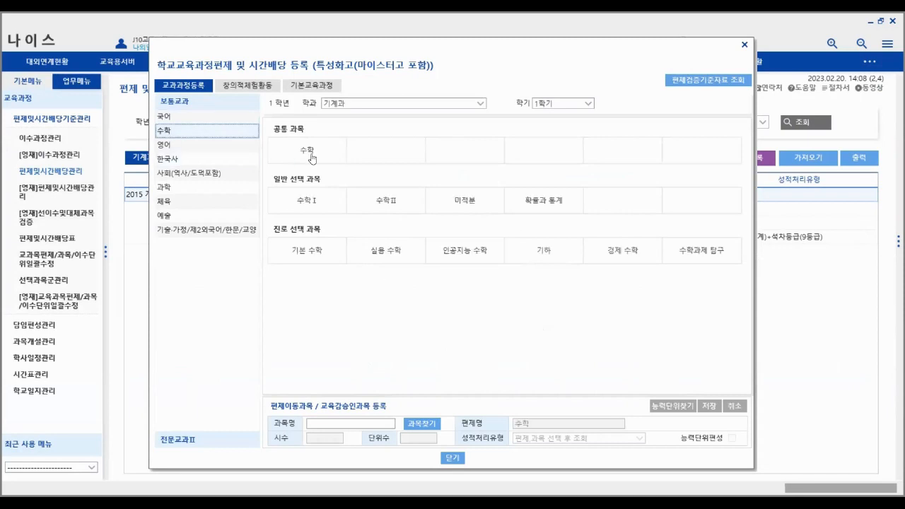
left_click(307, 157)
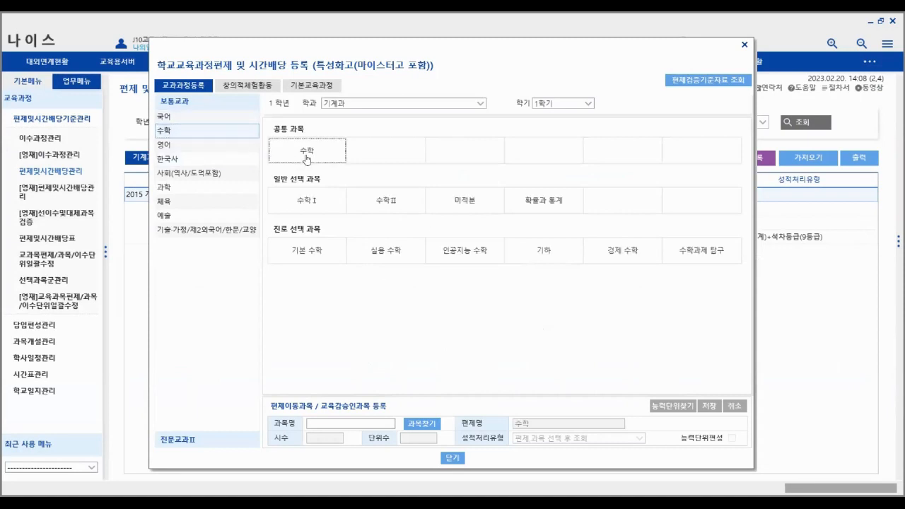
left_click(307, 158)
left_click(346, 217)
type("2")
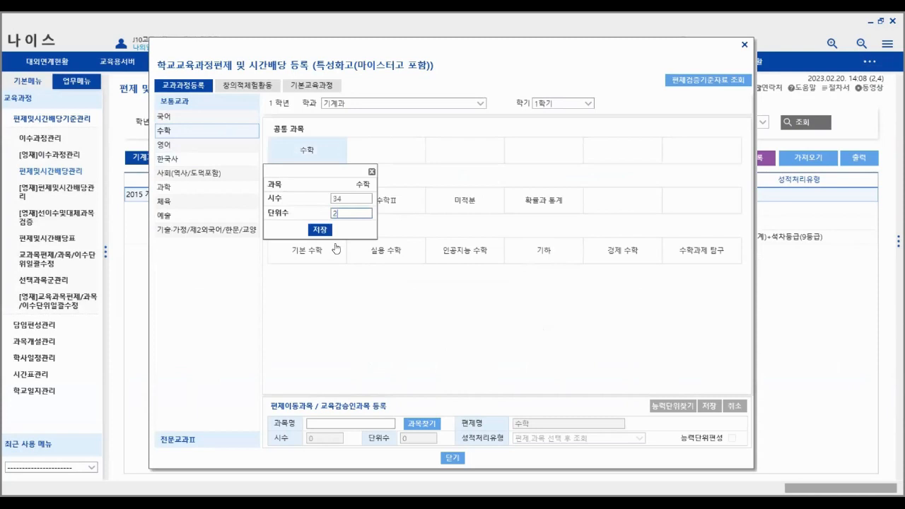
left_click(321, 231)
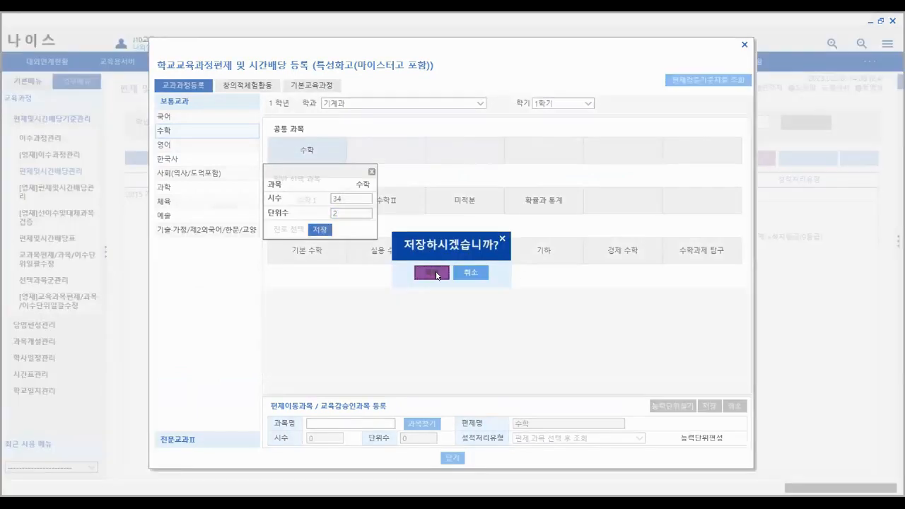
left_click(445, 281)
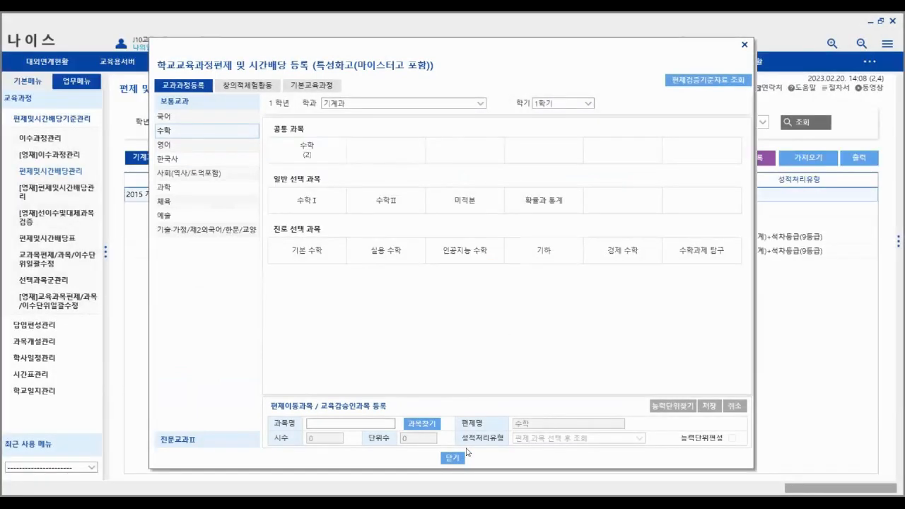
left_click(452, 460)
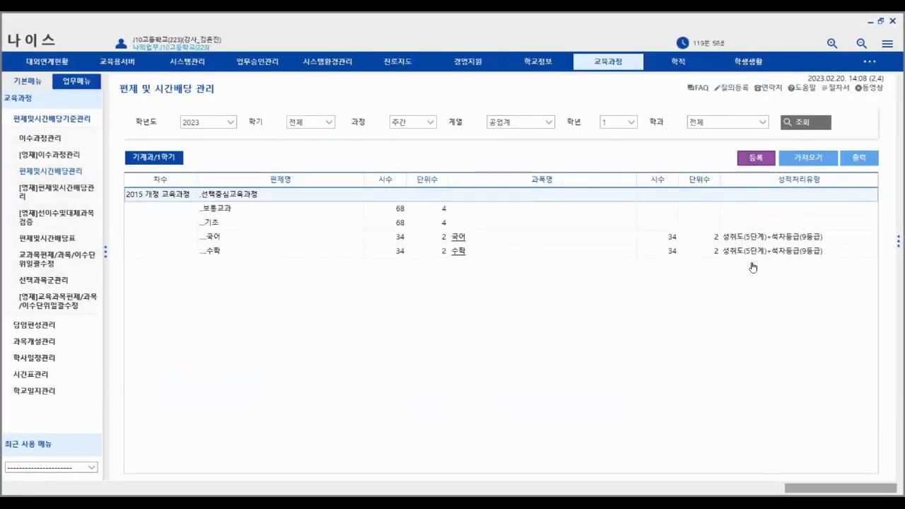
Register the 전문교과Ⅱ 기계 basic subject 기계 제도 for 기계과 with 3 units and 51 hours, and close the registration dialog.
left_click(763, 160)
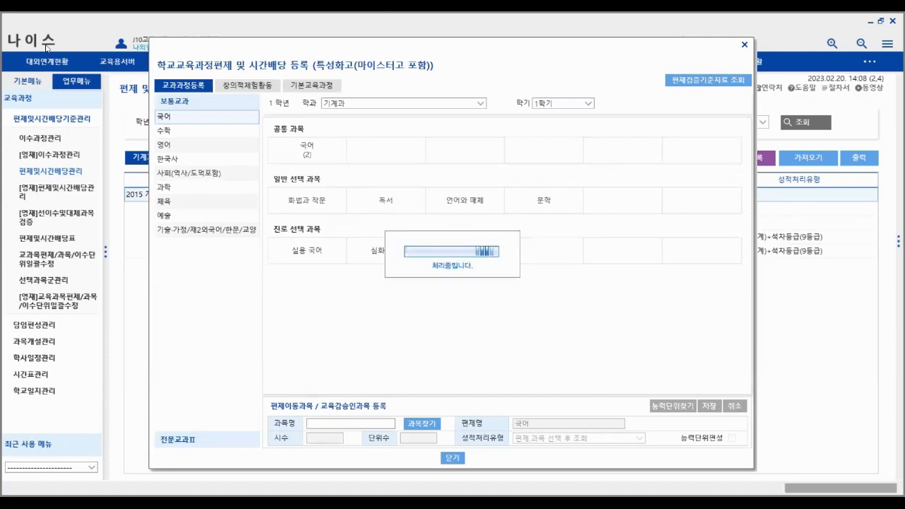
left_click(184, 440)
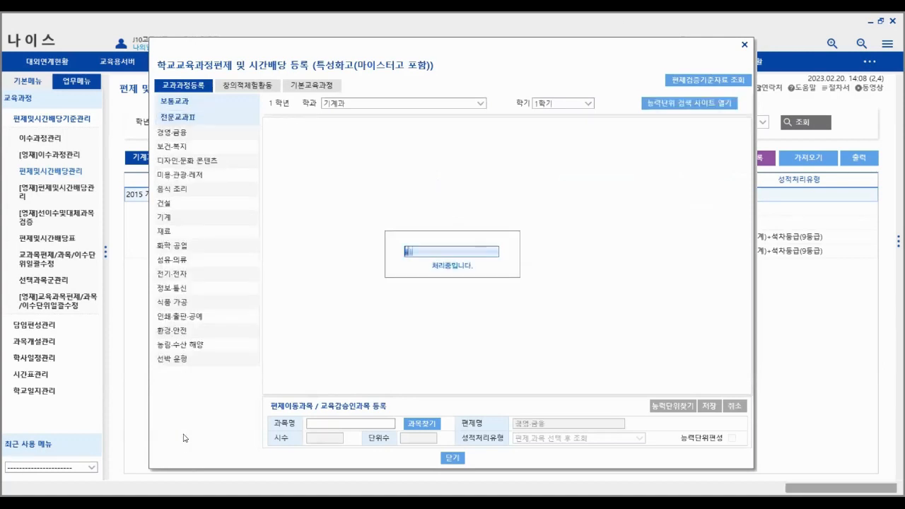
left_click(167, 218)
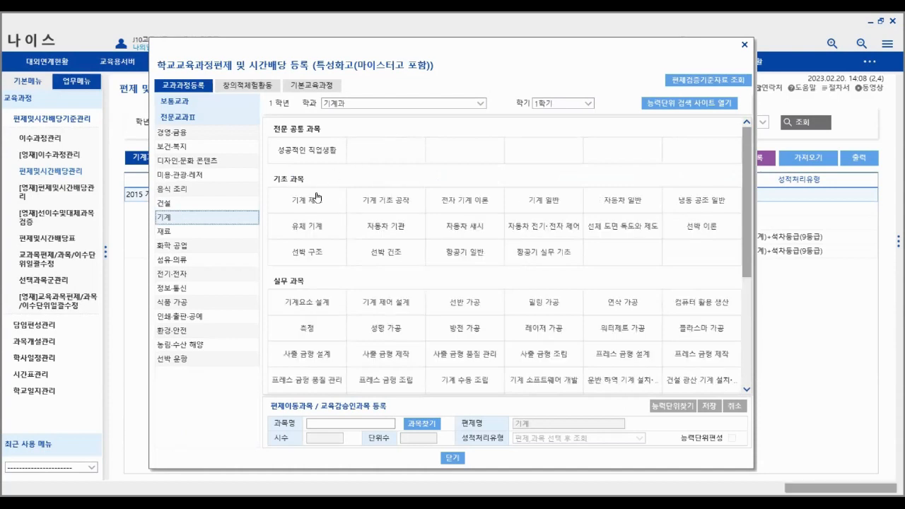
left_click(315, 204)
left_click(357, 264)
type("3")
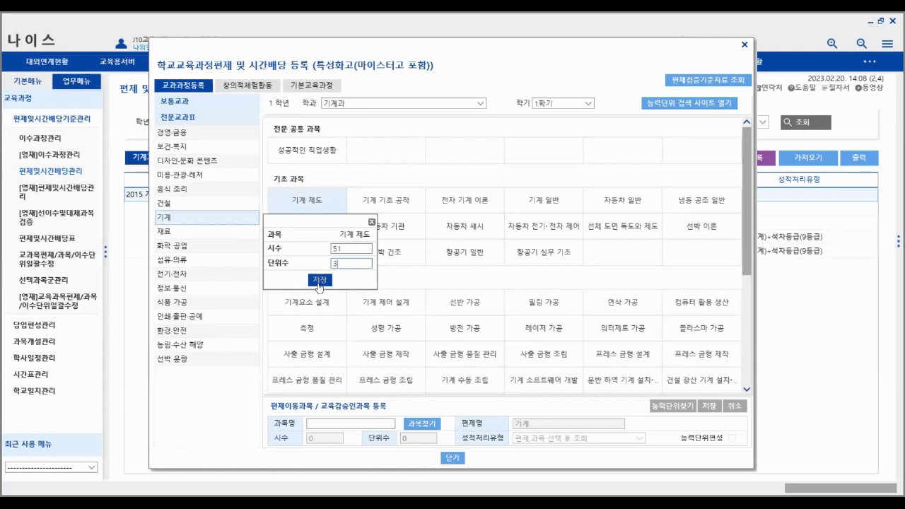
left_click(319, 281)
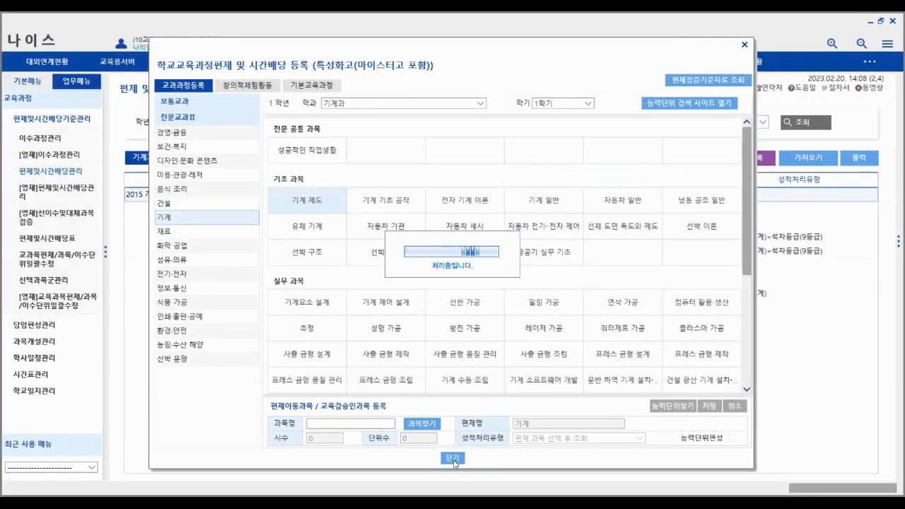
left_click(454, 461)
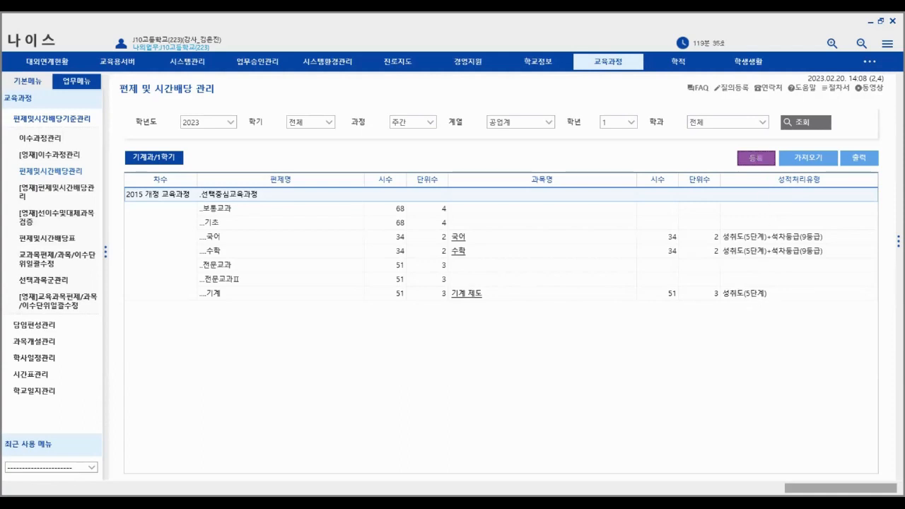
In the 전문교과Ⅱ 기계 practical subject 기계요소 설계, set the competency units 2D도면관리 and 2D도면작성 to 2 units each.
left_click(756, 158)
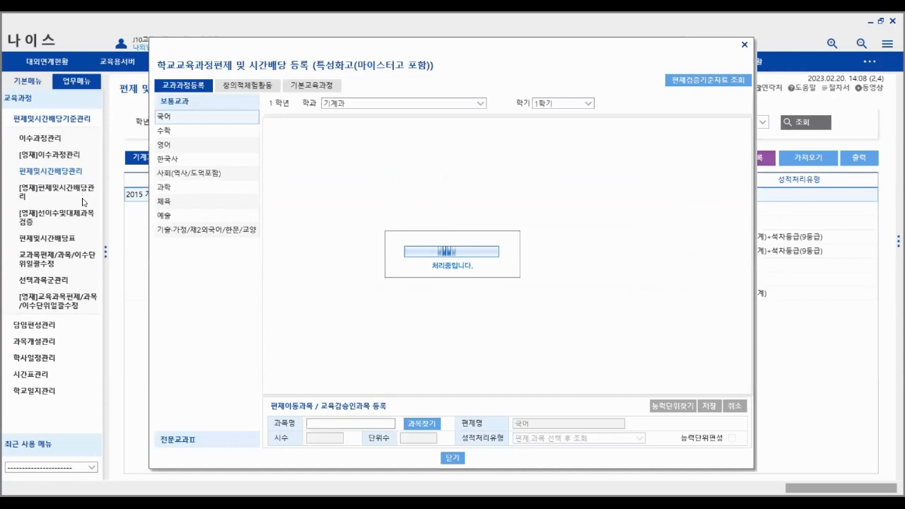
left_click(188, 440)
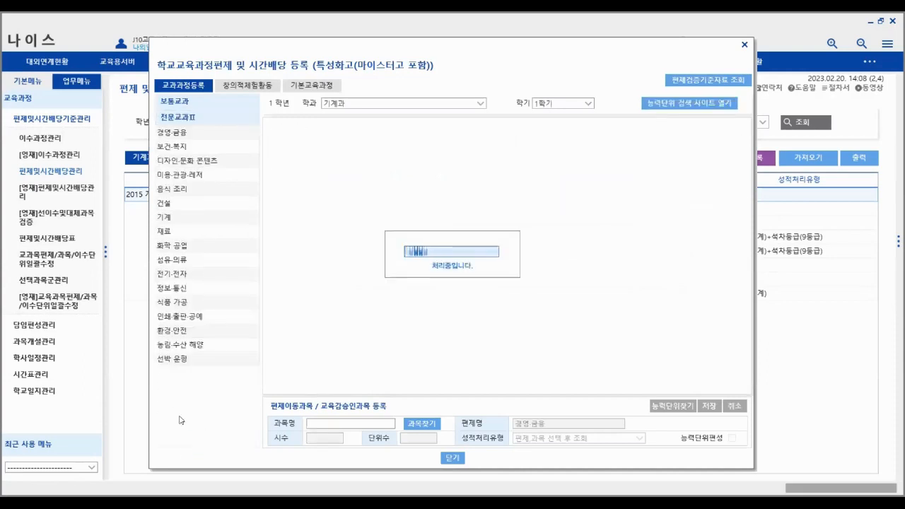
left_click(197, 220)
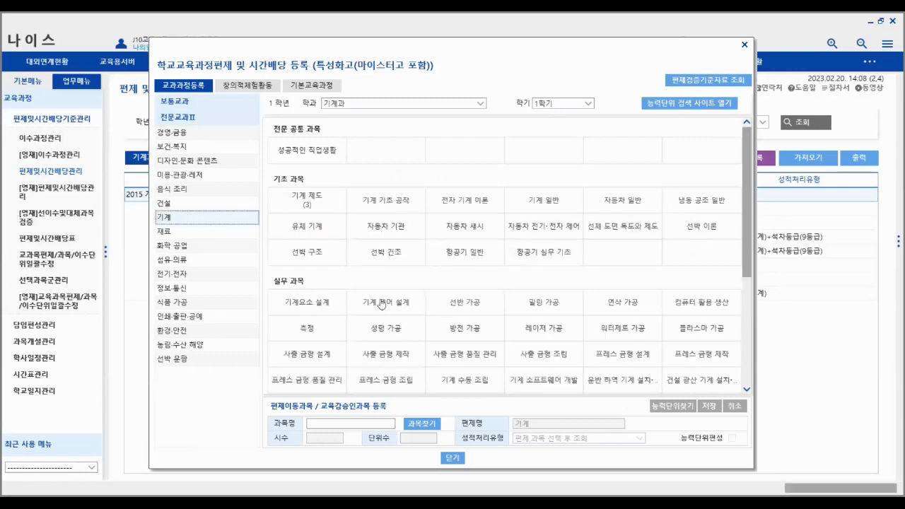
left_click(311, 302)
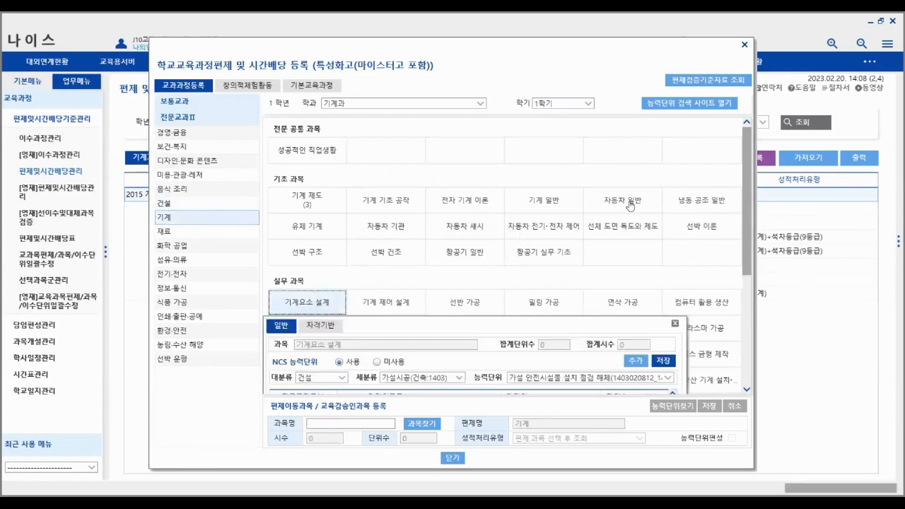
left_click_drag(746, 187, 745, 272)
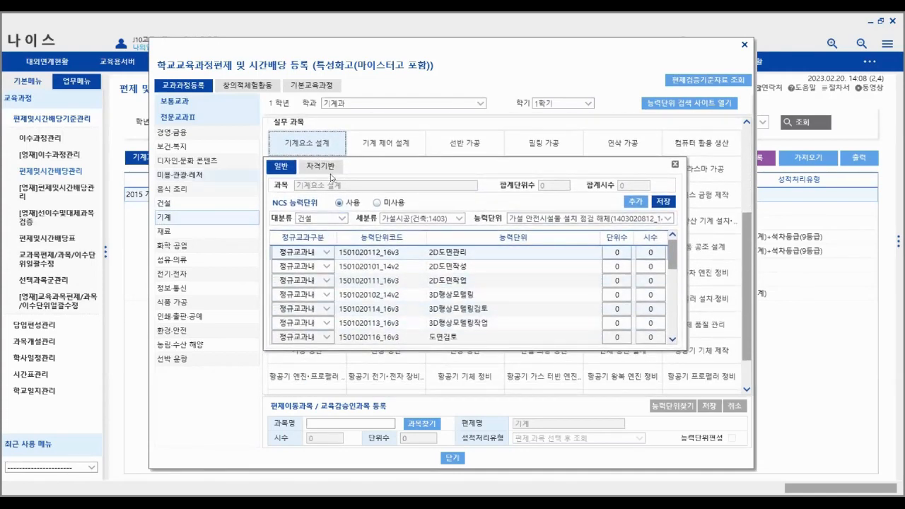
left_click(616, 252)
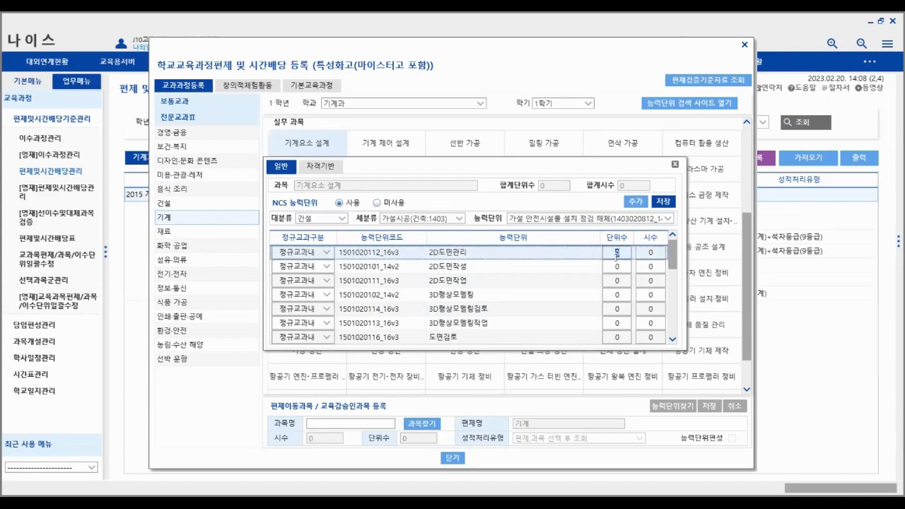
type("2")
left_click(616, 266)
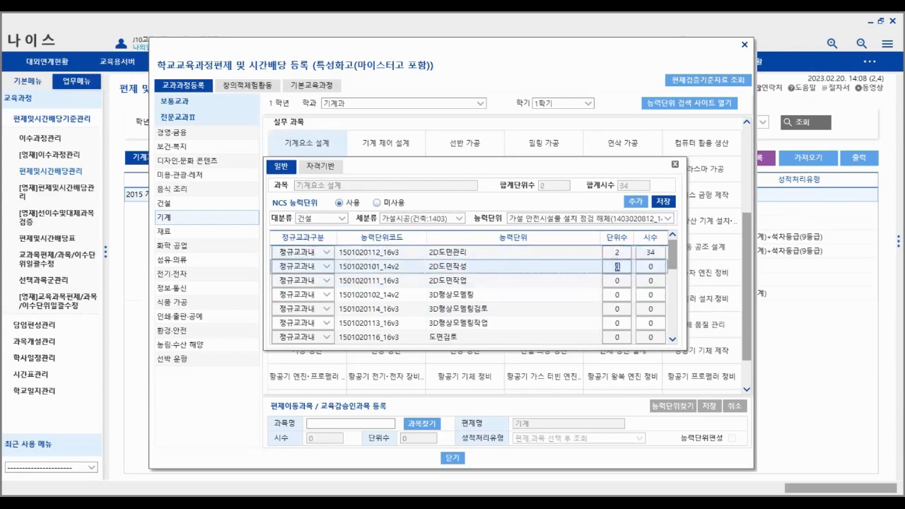
type("2")
left_click(571, 287)
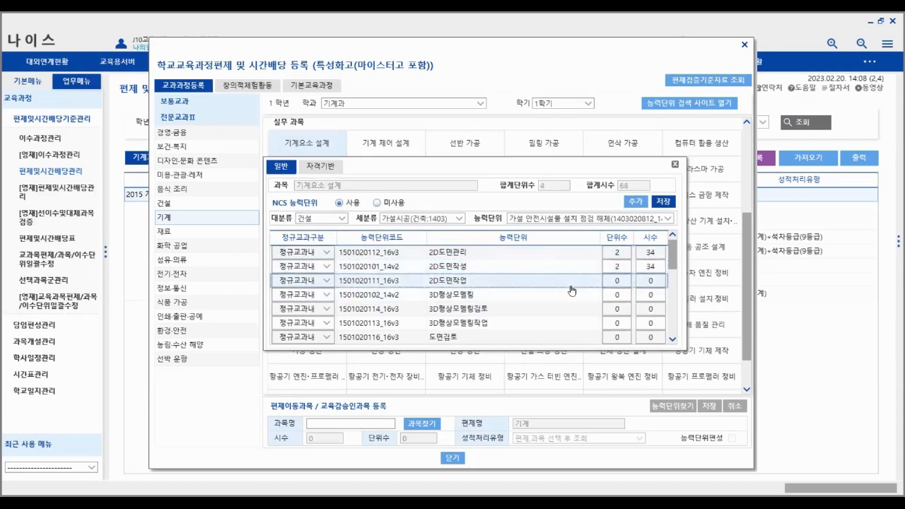
Set the hours of 2D도면관리 to 38 and of 2D도면작성 to 30, and save the 기계요소 설계 registration.
left_click(651, 253)
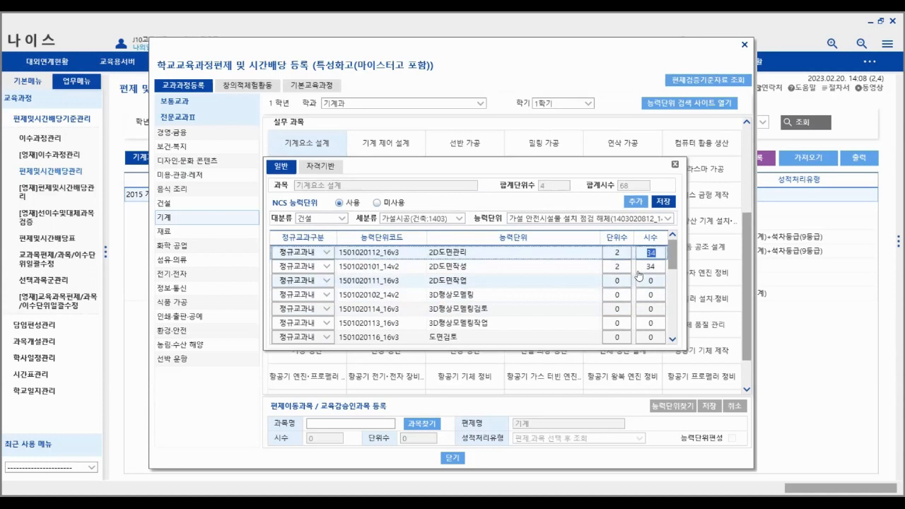
type("38")
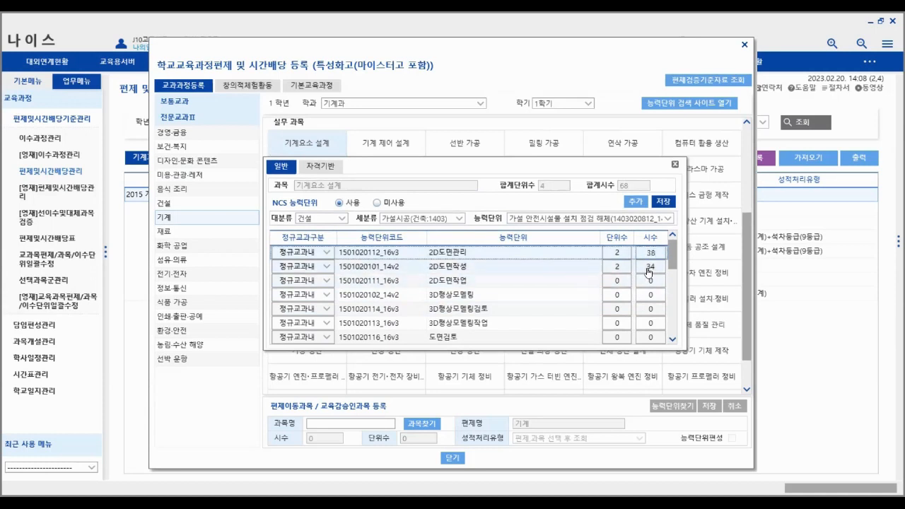
left_click(656, 269)
type("30")
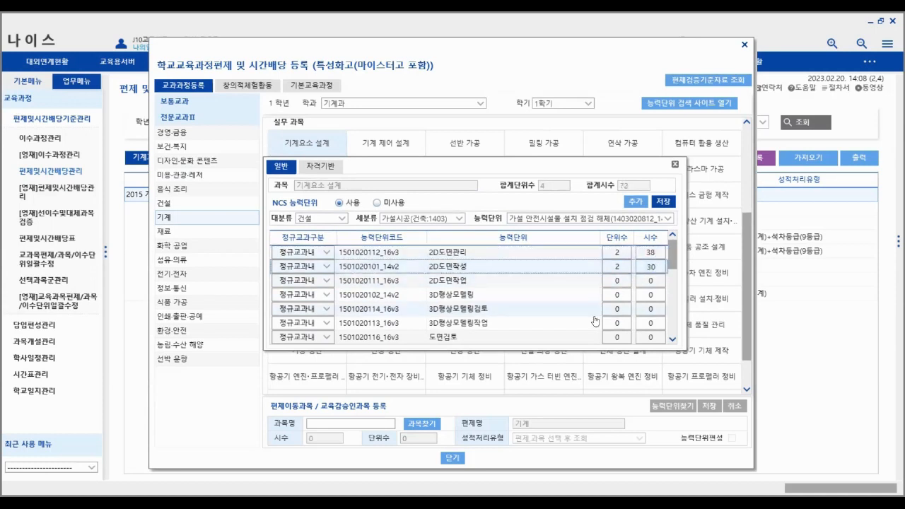
left_click(664, 203)
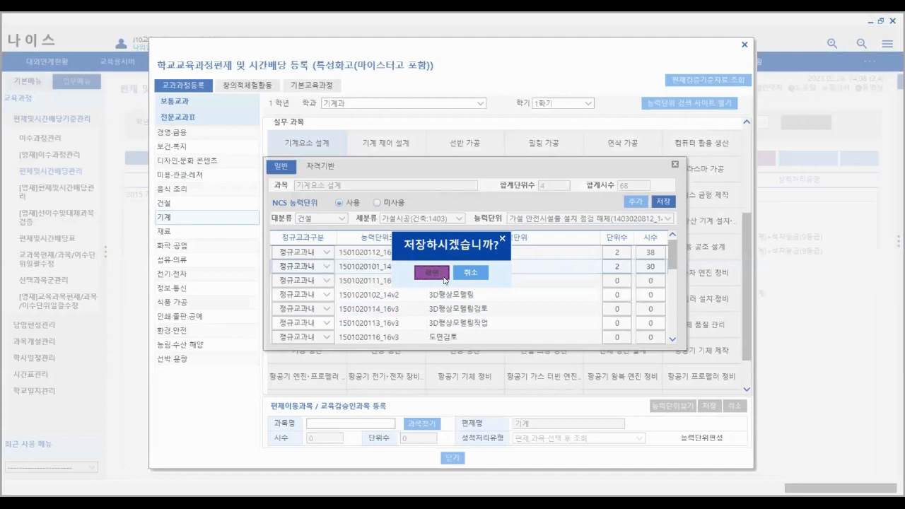
left_click(445, 273)
left_click(441, 304)
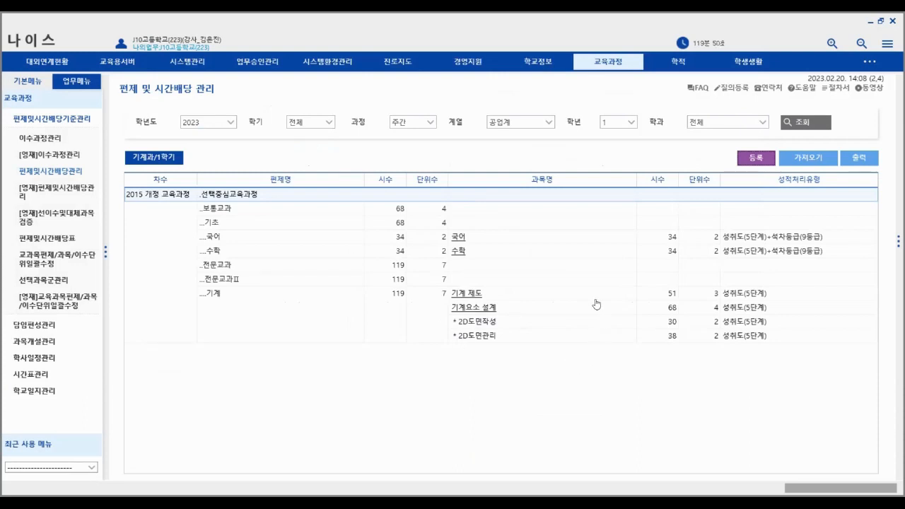
Examine the registration dialog's 전문교과Ⅱ and 보통교과 subject lists, including the 기술·가정/제2외국어/한문/교양 category.
left_click(756, 157)
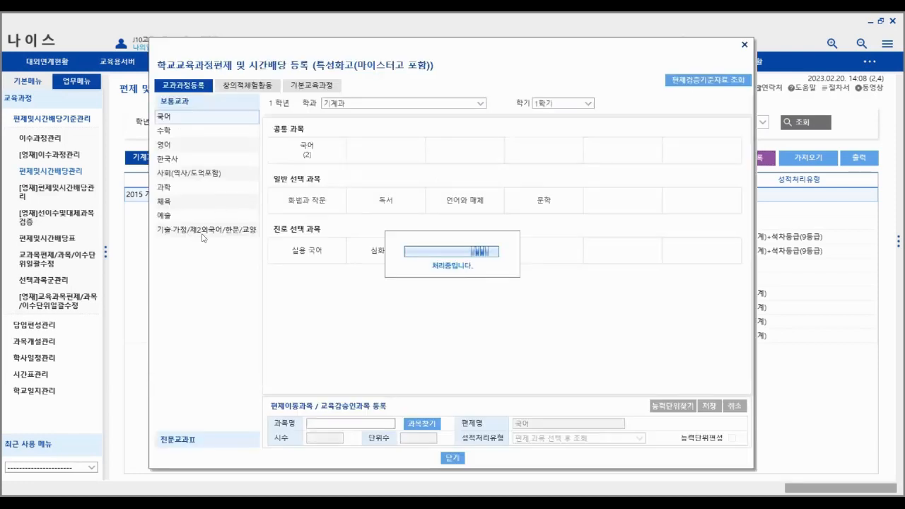
left_click(181, 439)
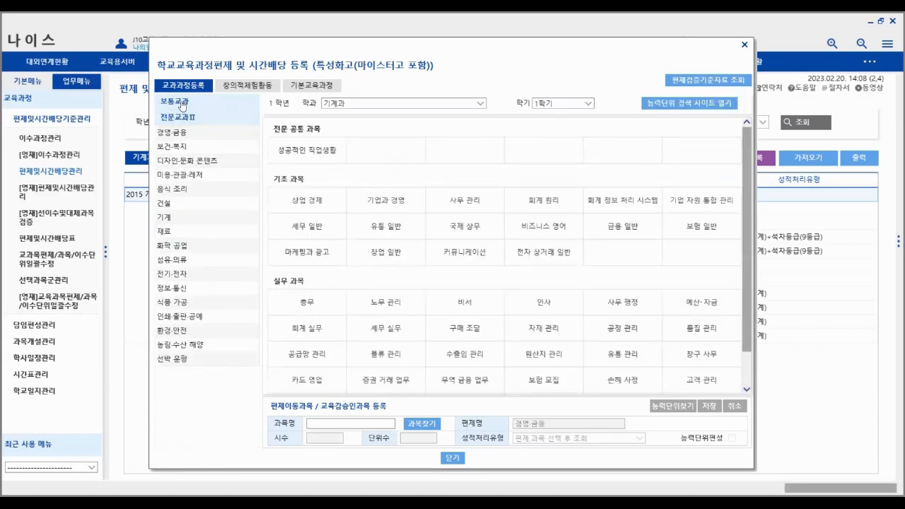
left_click(182, 104)
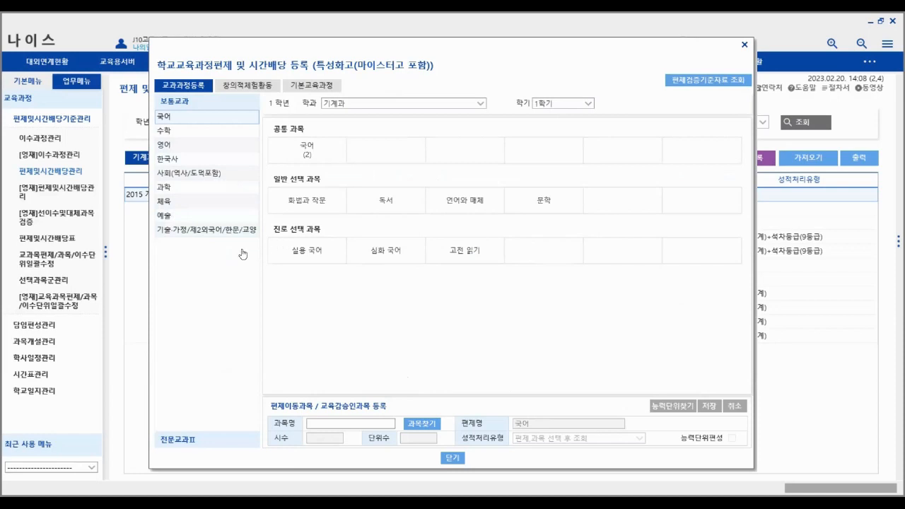
left_click(208, 230)
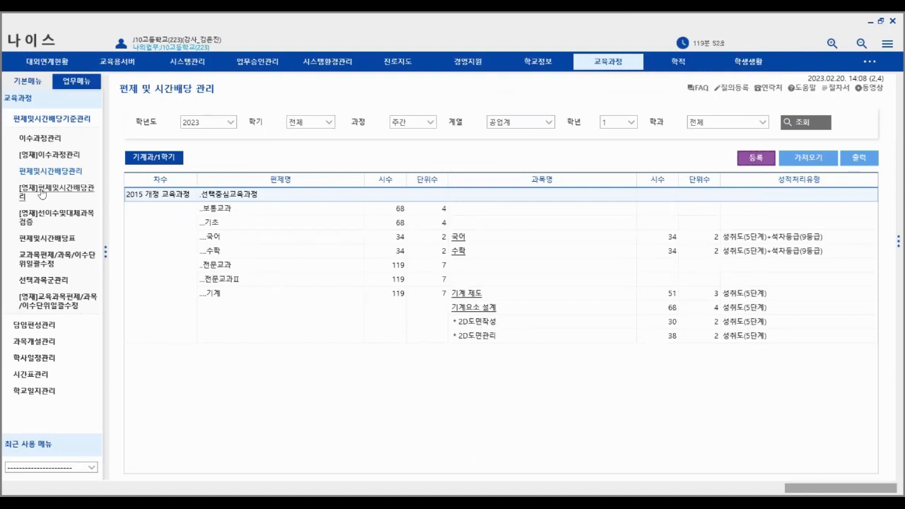
Check the competency-unit hours of 기계요소 설계 in its edit dialog and close it without changes.
left_click(475, 308)
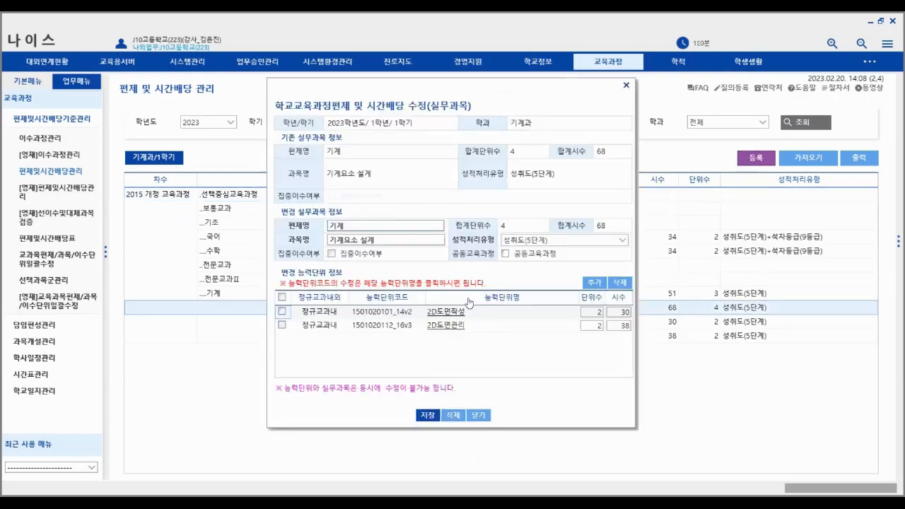
left_click(623, 313)
left_click(624, 326)
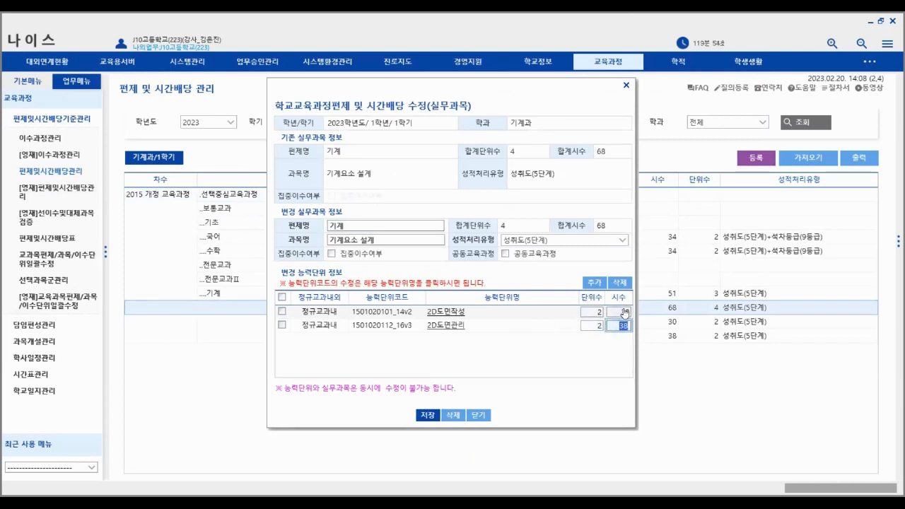
left_click(478, 417)
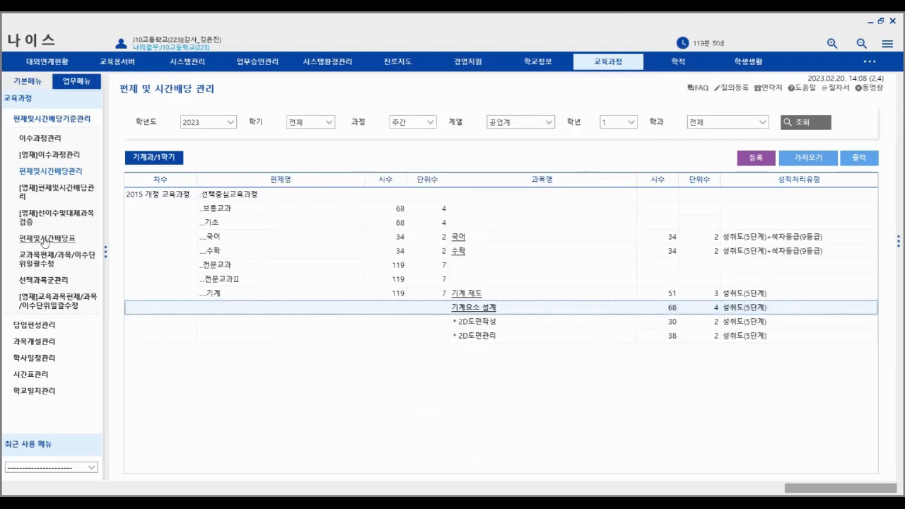
View the 2023 편제및시간배당표 report for 일반계 and its available school types, and return to 편제및시간배당관리.
left_click(48, 239)
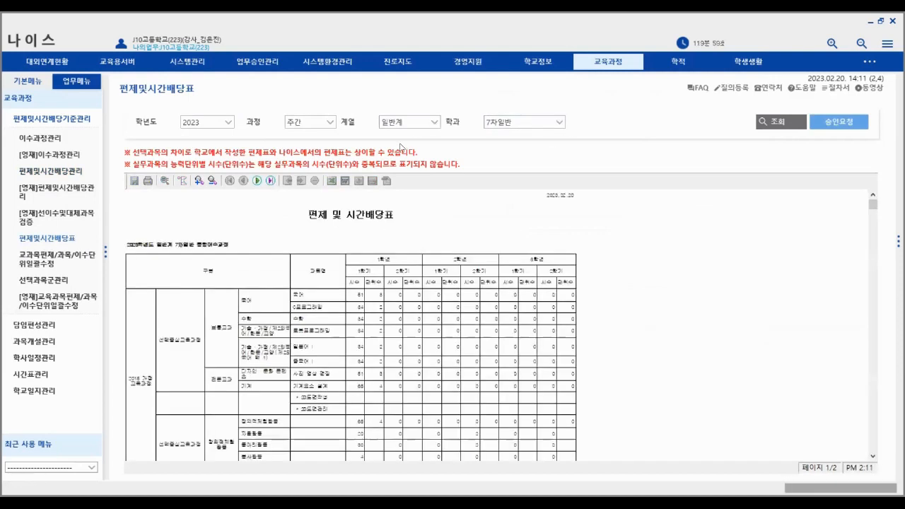
left_click(424, 125)
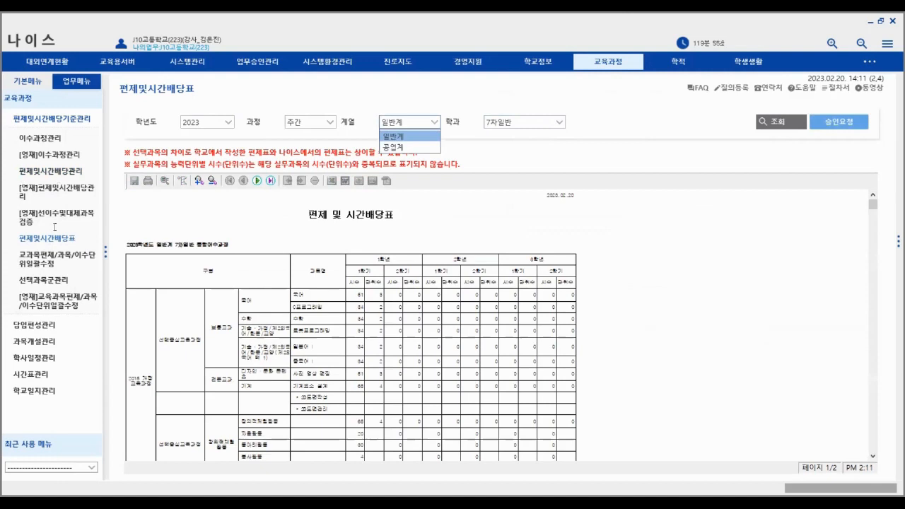
left_click(45, 172)
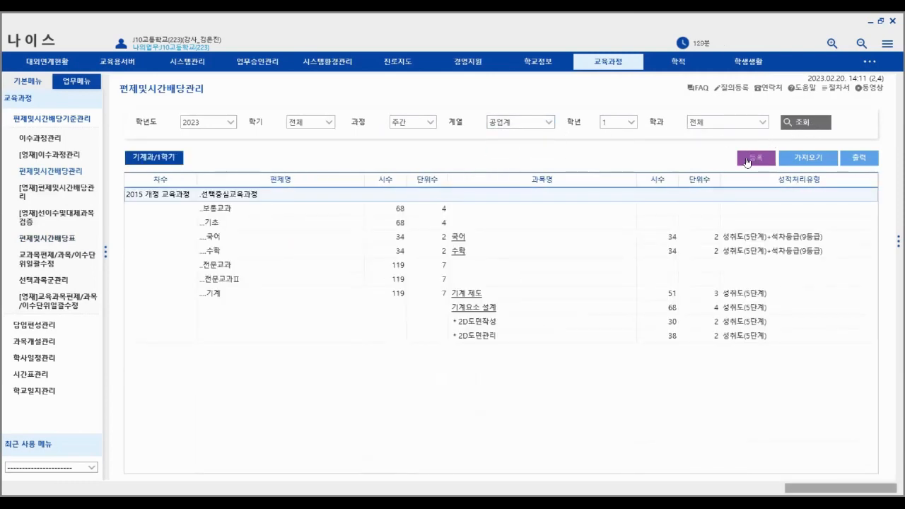
Register 일본어Ⅰ from the 기술·가정/제2외국어/한문/교양 category with 2 units for 기계과, grade 1, semester 1.
left_click(755, 159)
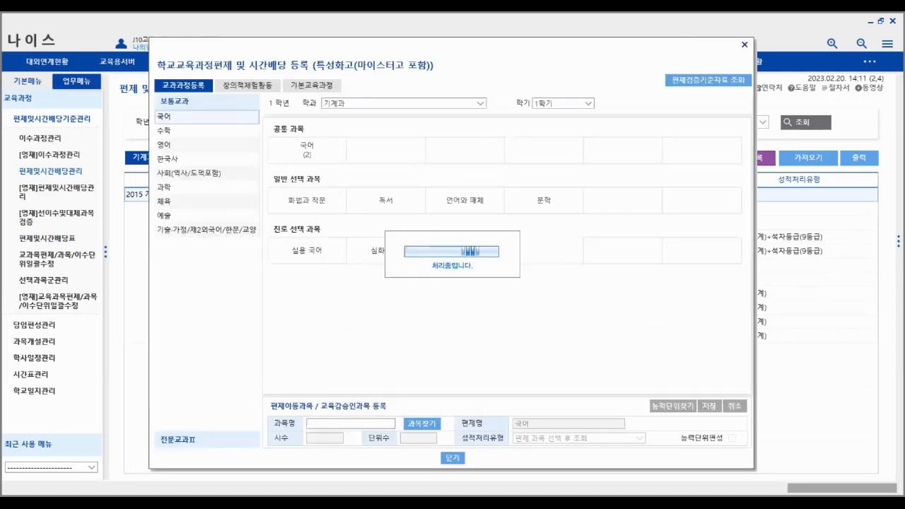
left_click(198, 231)
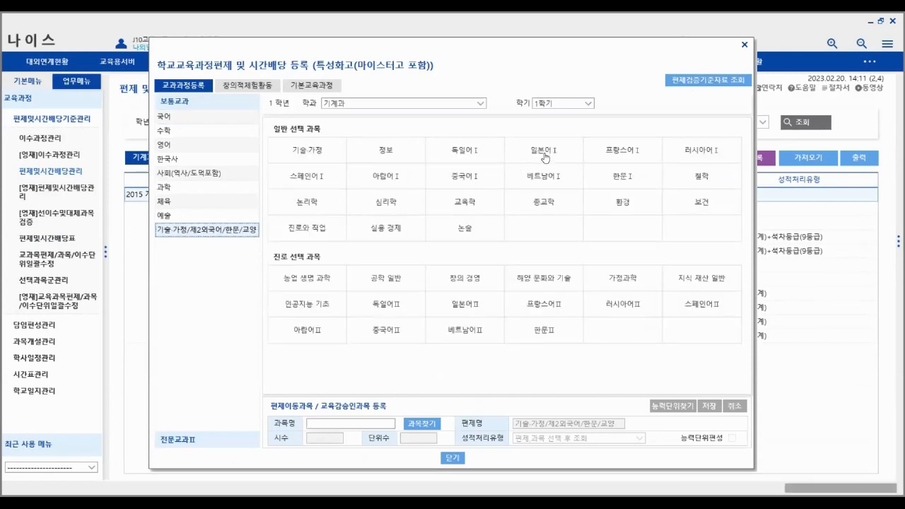
left_click(545, 157)
double_click(581, 214)
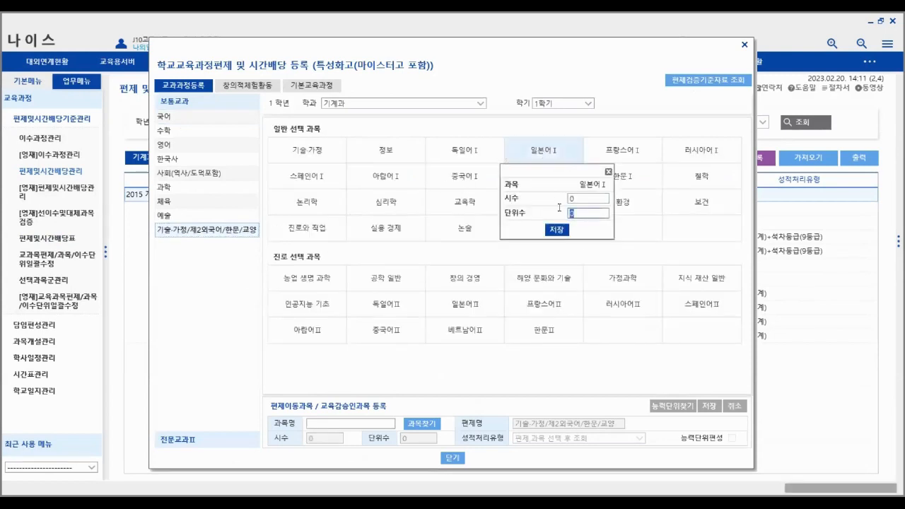
type("2")
left_click(557, 230)
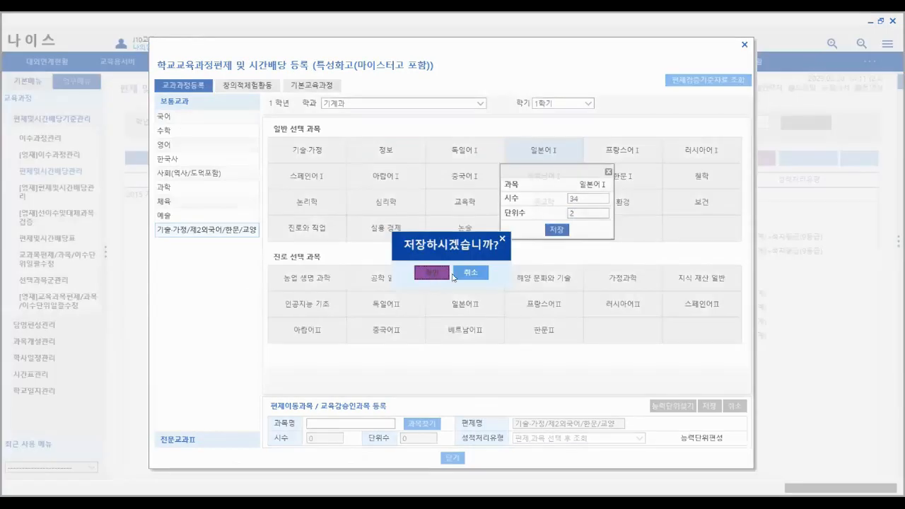
left_click(451, 275)
Register 중국어Ⅰ with 2 units in the same category and close the curriculum registration dialog.
left_click(472, 179)
double_click(501, 240)
type("2")
left_click(478, 256)
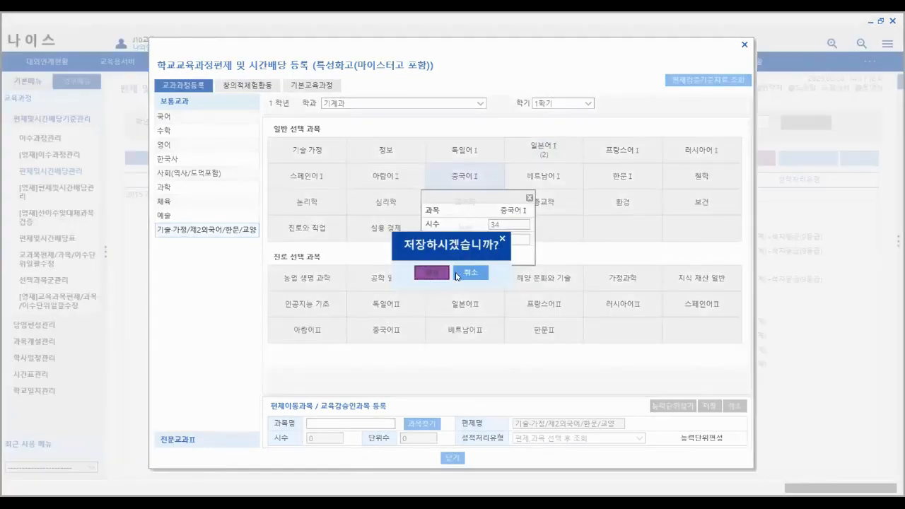
key("Return")
left_click(456, 276)
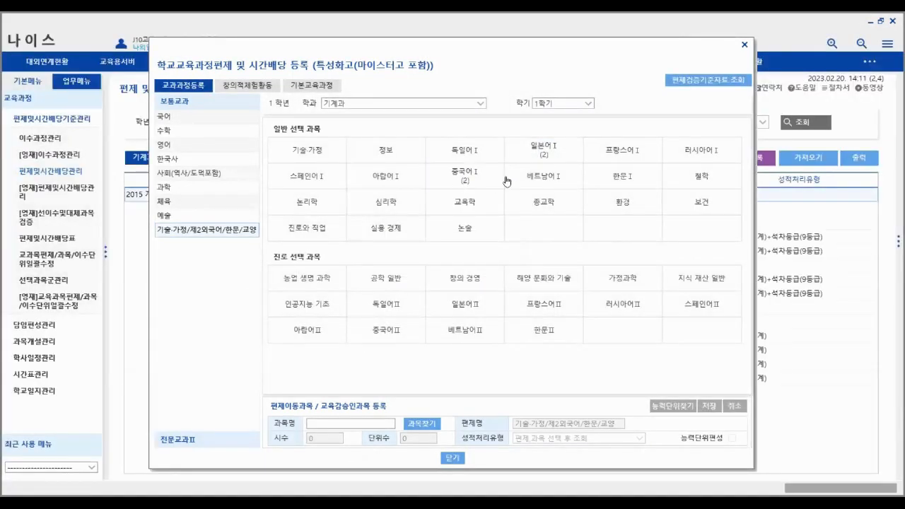
left_click(451, 458)
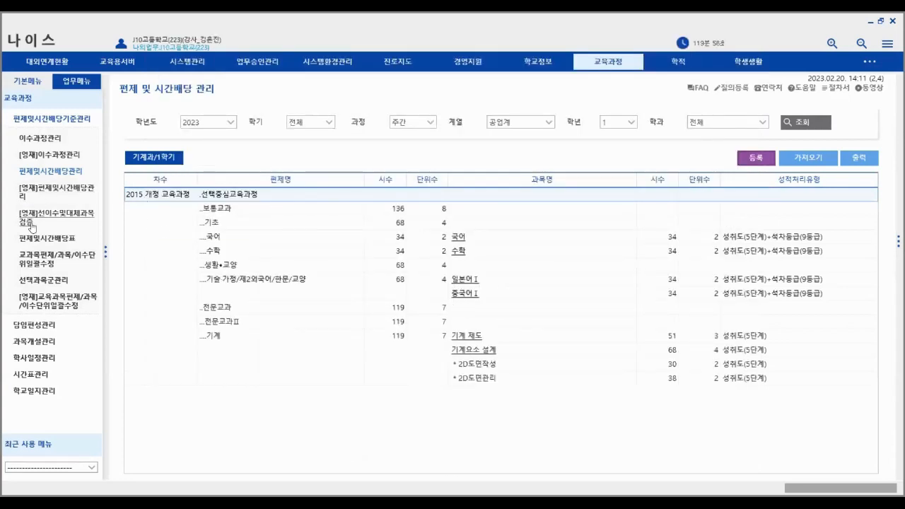
View the 2023 편제및시간배당표 report for 공업계 기계과.
left_click(59, 241)
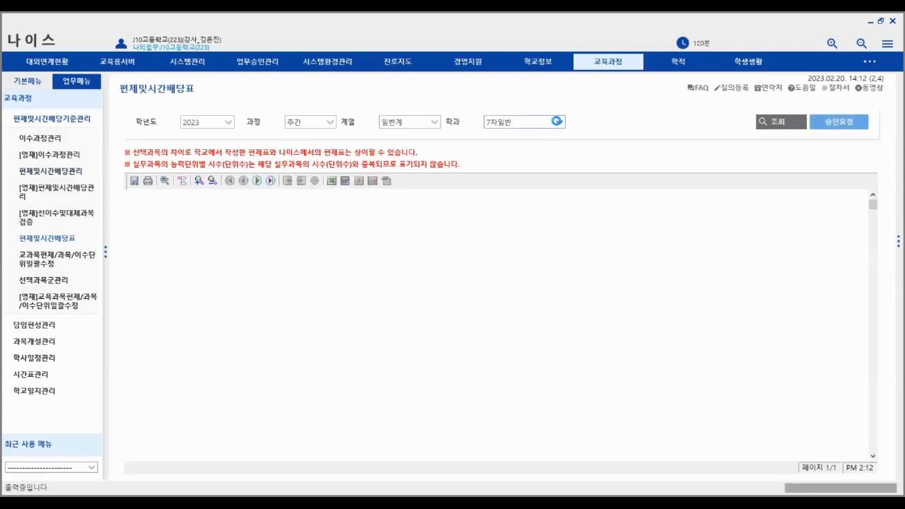
left_click(414, 148)
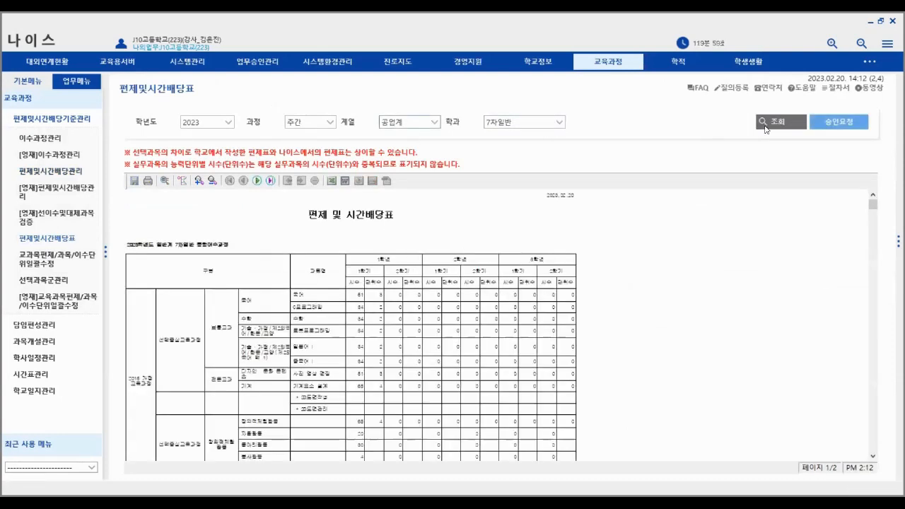
left_click(777, 124)
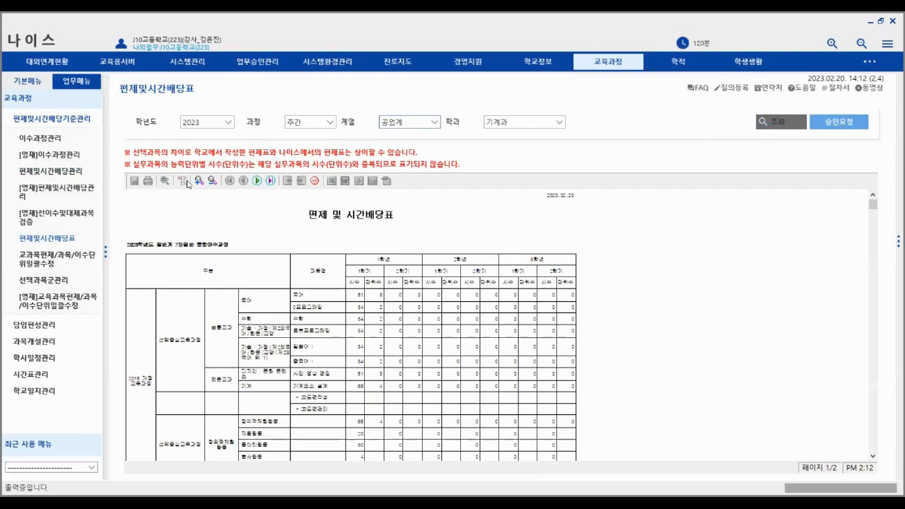
scroll(514, 368, "down", 1)
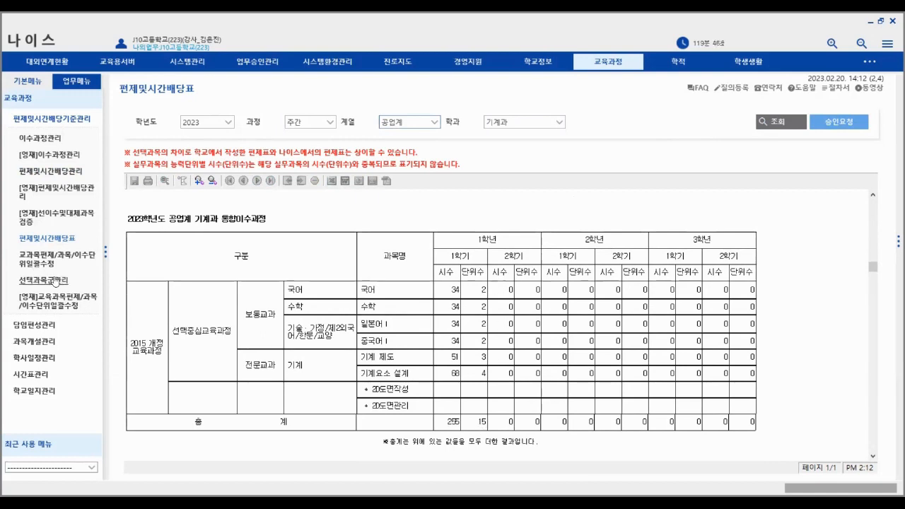
List the elective subject groups of 공업계/1/기계과 in 선택과목군관리.
left_click(47, 281)
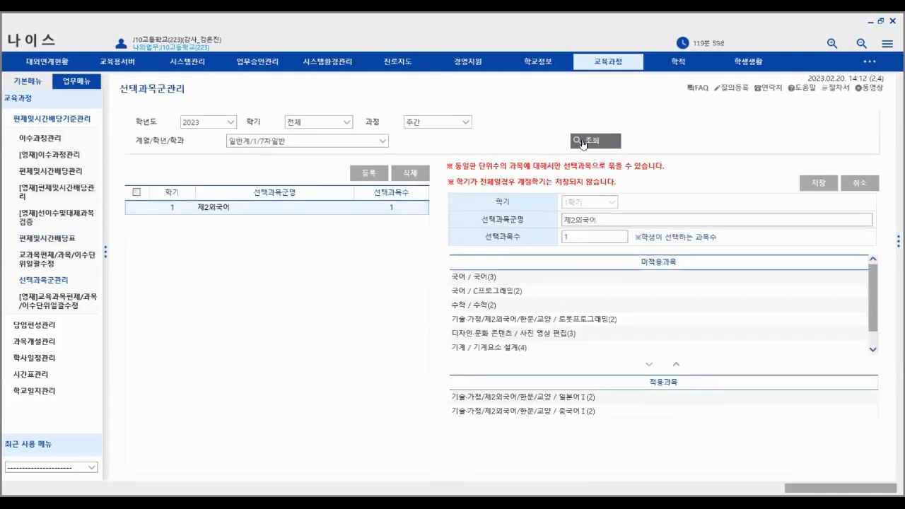
left_click(384, 141)
left_click(394, 157)
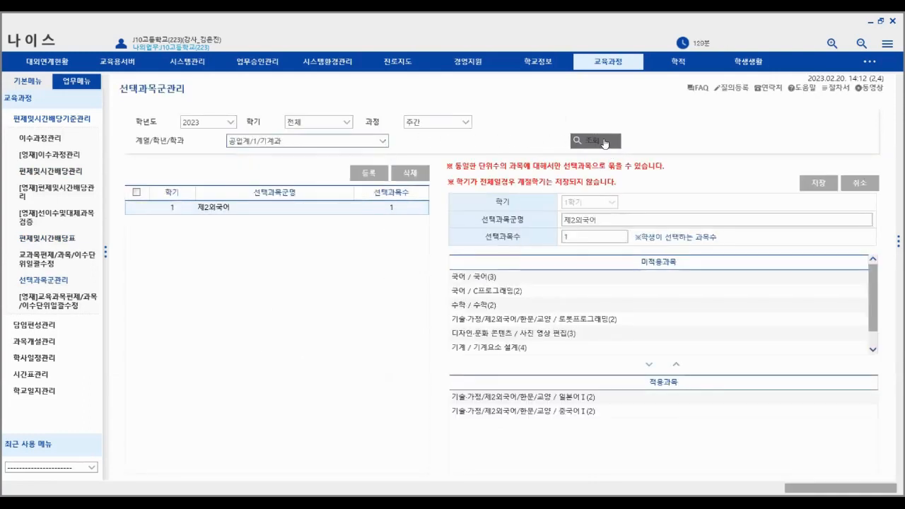
left_click(603, 140)
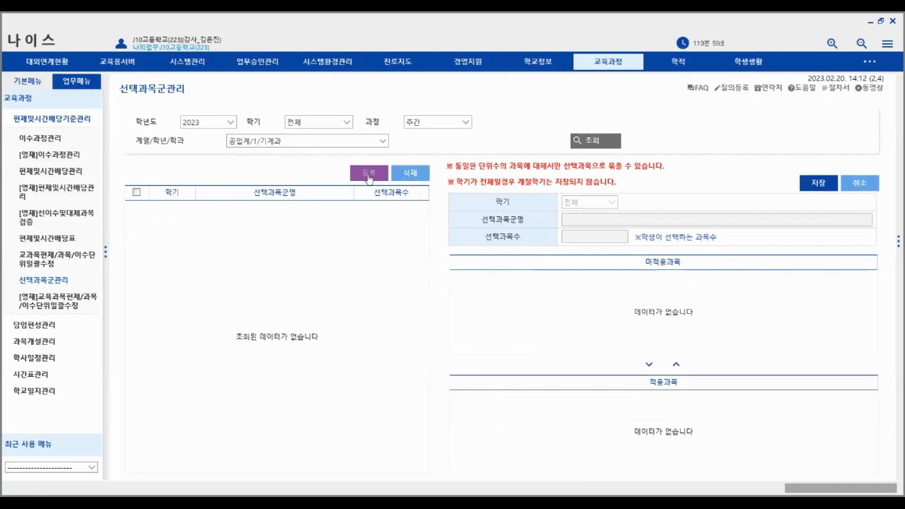
Register an elective group named 제2외국어 for all semesters with 1 subject for students to choose, and save it.
left_click(368, 177)
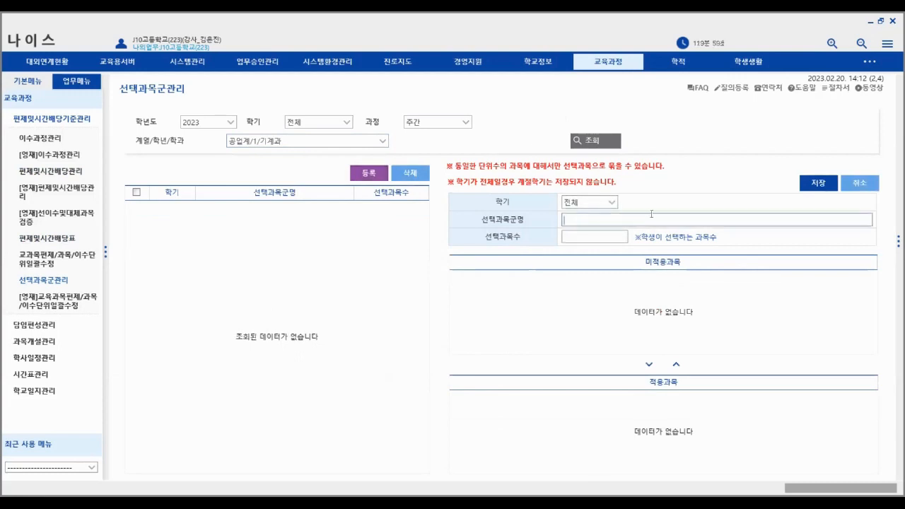
type("제2")
key("BackSpace")
type("외국오")
left_click(582, 234)
type("1")
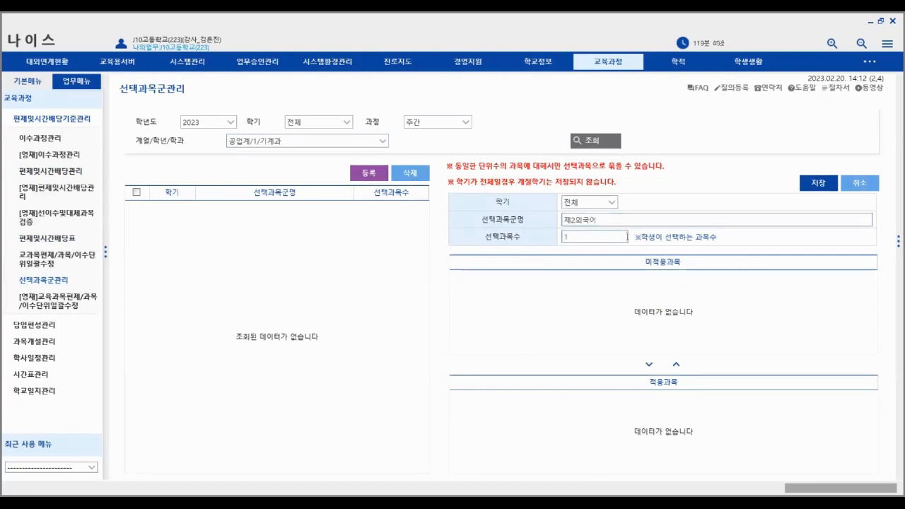
left_click(813, 185)
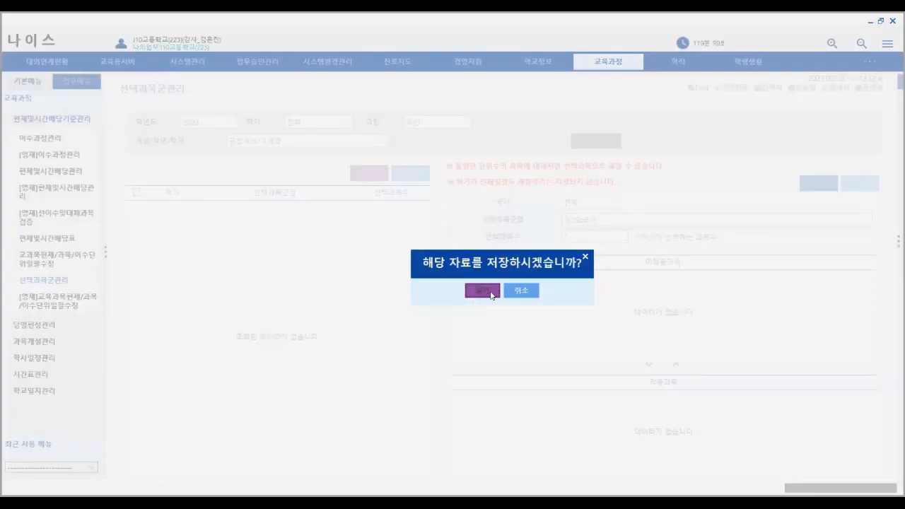
left_click(483, 291)
Assign 일본어Ⅰ and 중국어Ⅰ to the semester 1 제2외국어 elective group and save it.
left_click(278, 210)
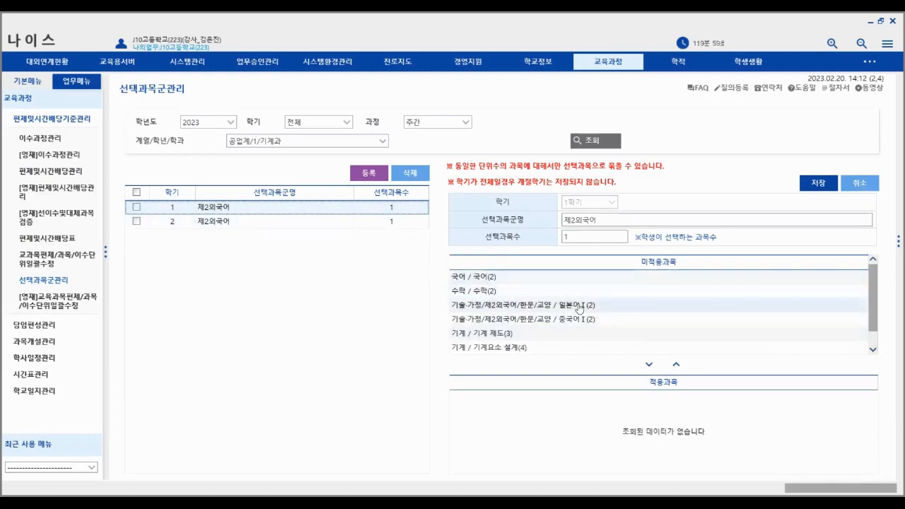
left_click(579, 306)
left_click(572, 320, "ctrl")
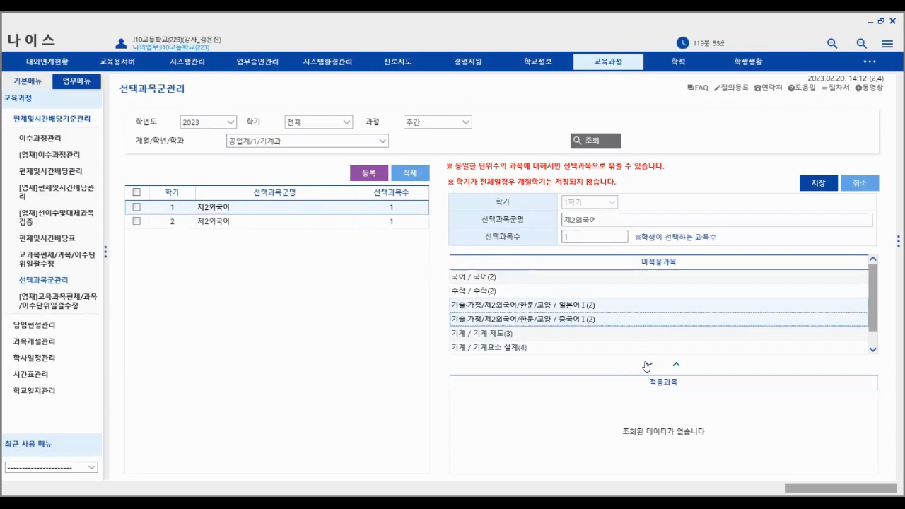
left_click(647, 365)
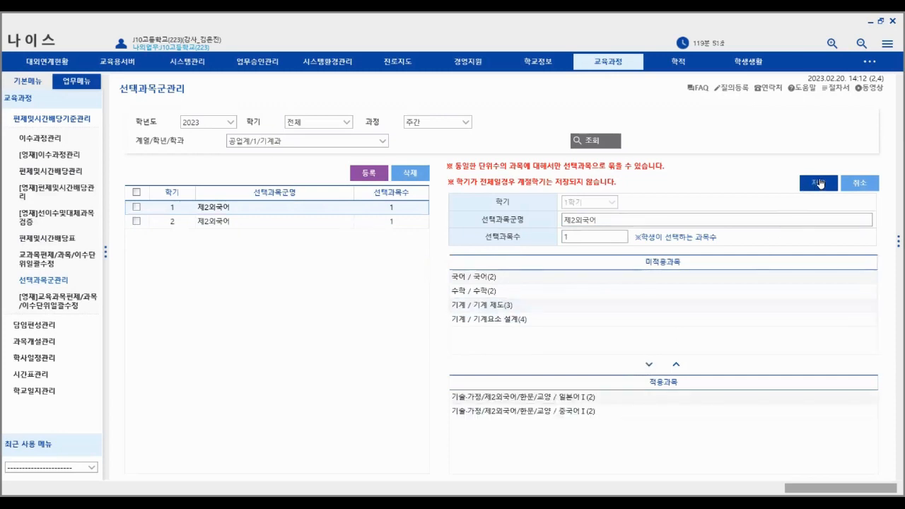
left_click(819, 183)
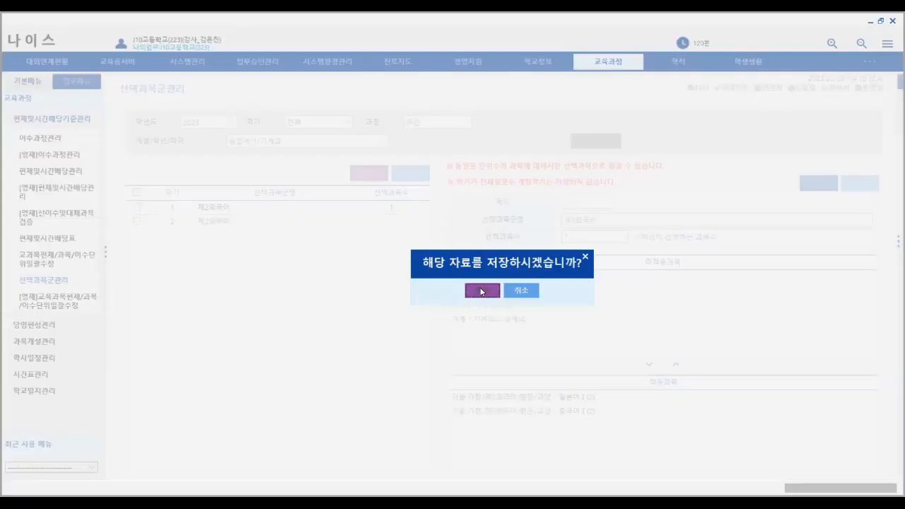
left_click(482, 291)
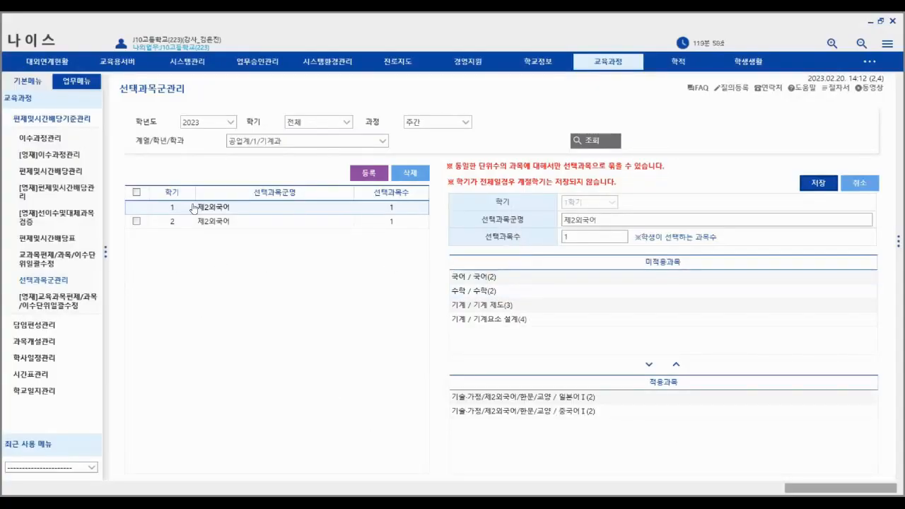
Check the 제2외국어 elective grouping and the total hours and units in the 편제및시간배당표 report for 공업계 기계과.
left_click(53, 239)
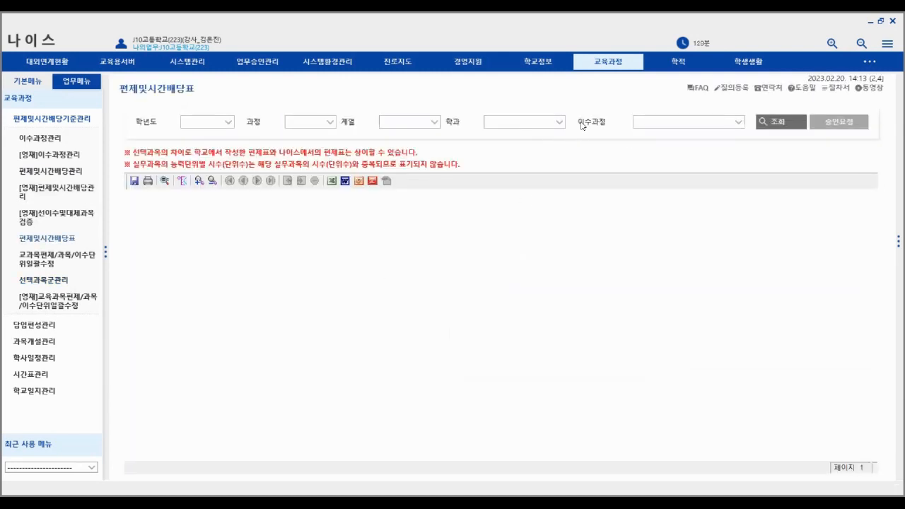
left_click(428, 123)
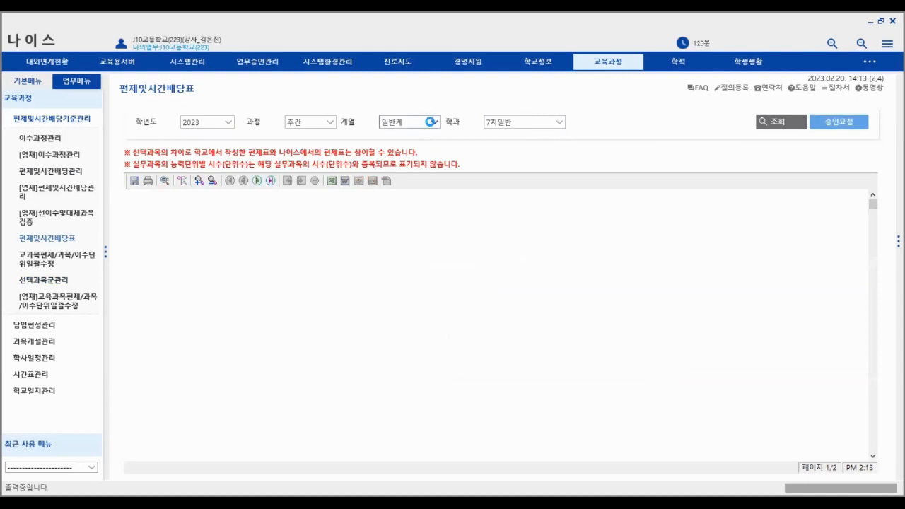
left_click(425, 147)
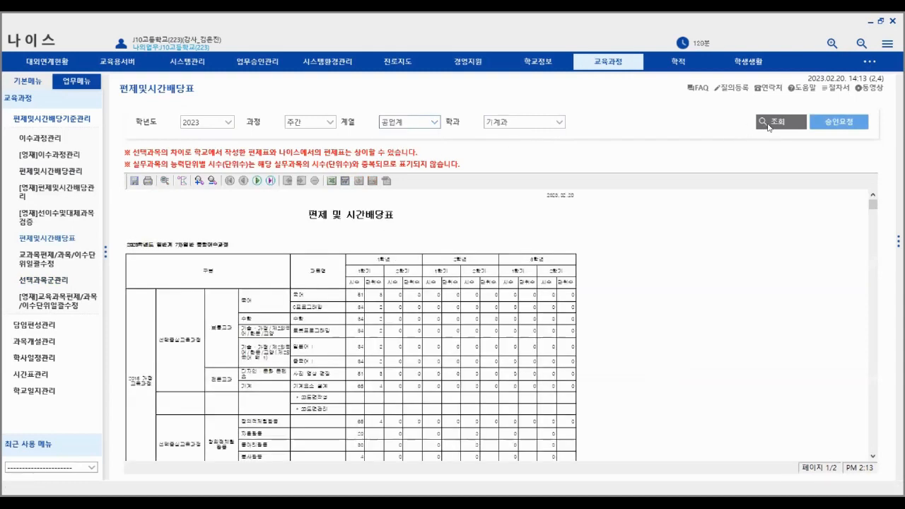
left_click(778, 122)
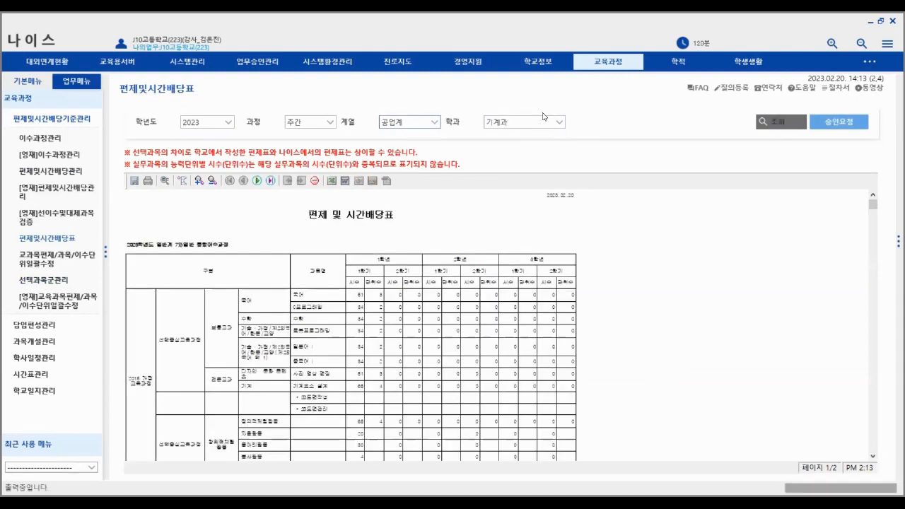
scroll(500, 438, "down", 1)
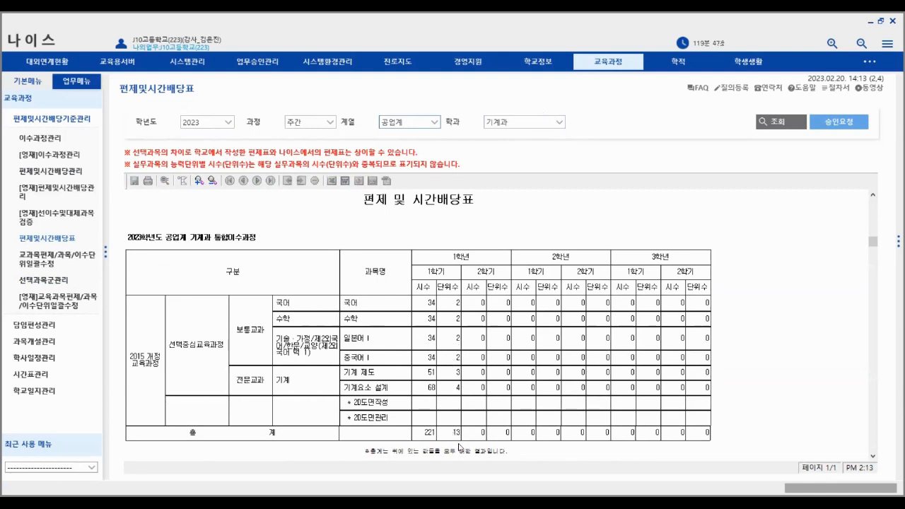
scroll(457, 448, "down", 1)
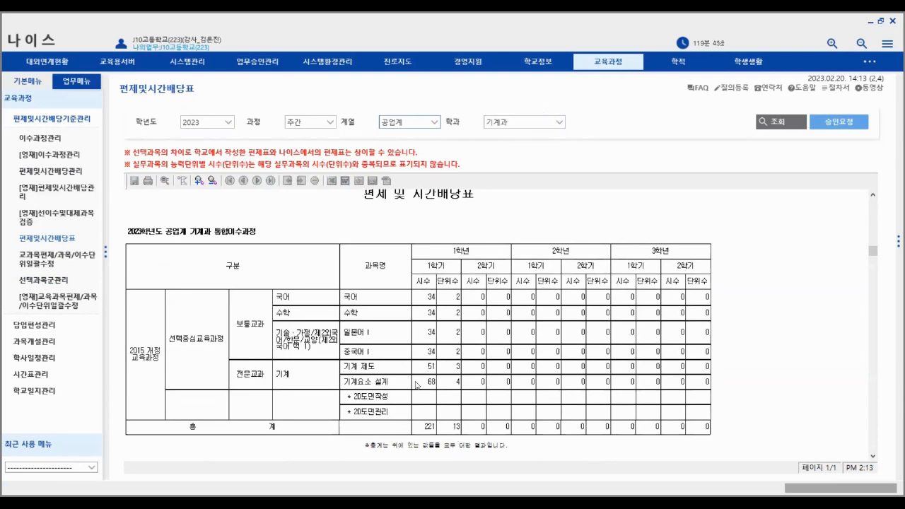
Look over the 일반계 subject allocation and elective group, and query the 공업계 grade 1 allocation in 편제및시간배당관리.
left_click(54, 172)
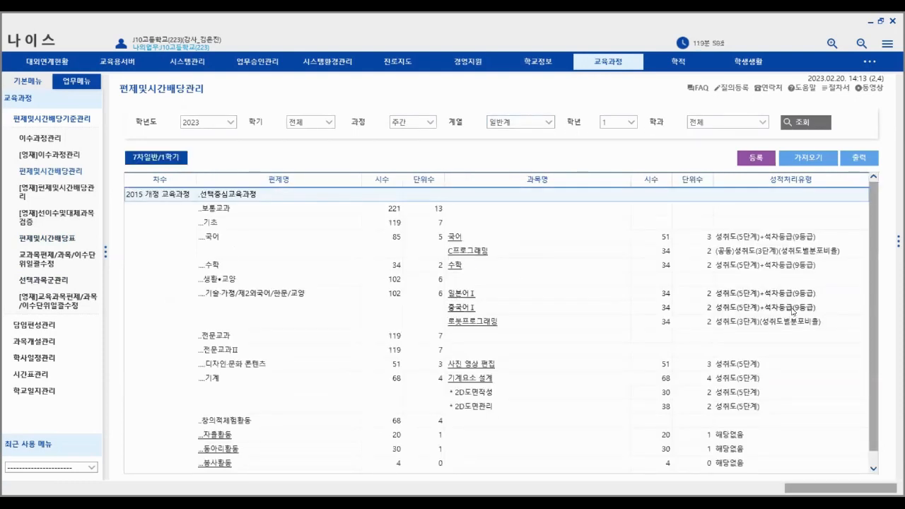
left_click(40, 281)
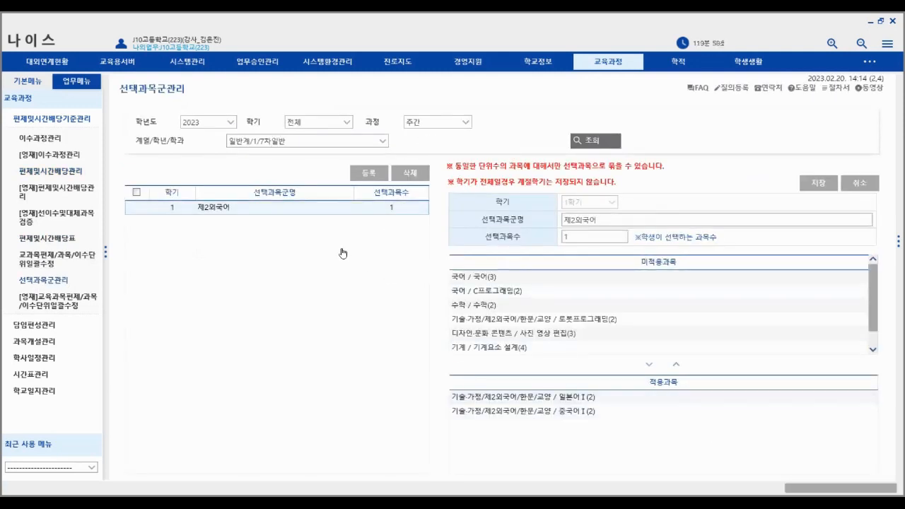
left_click(57, 172)
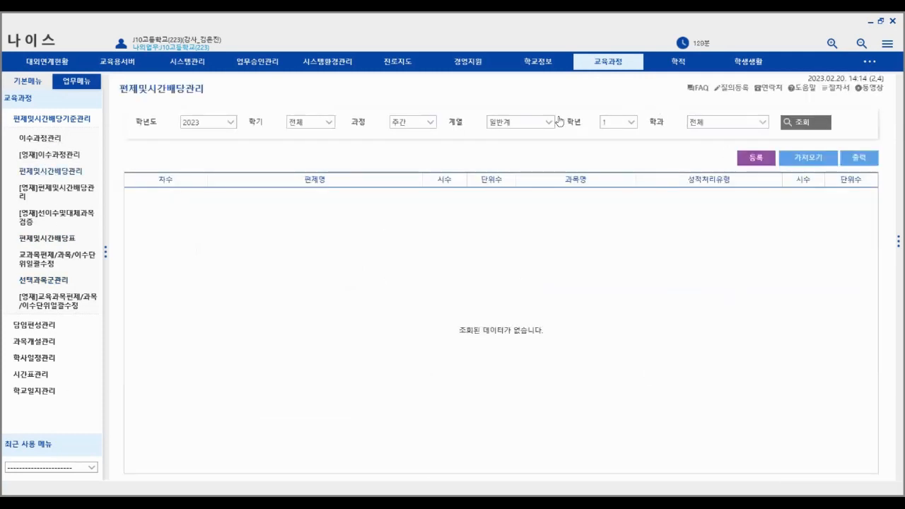
left_click(546, 125)
left_click(520, 147)
left_click(799, 125)
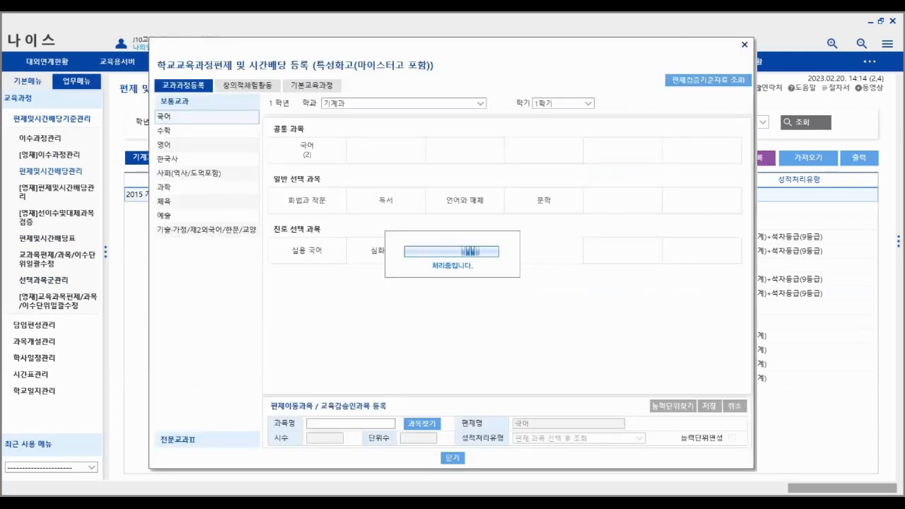
Look up 프로그래밍 as an approved subject under 기술·가정/제2외국어/한문/교양 for 기계과 semester 1 and select the 교육부 entry.
left_click(198, 231)
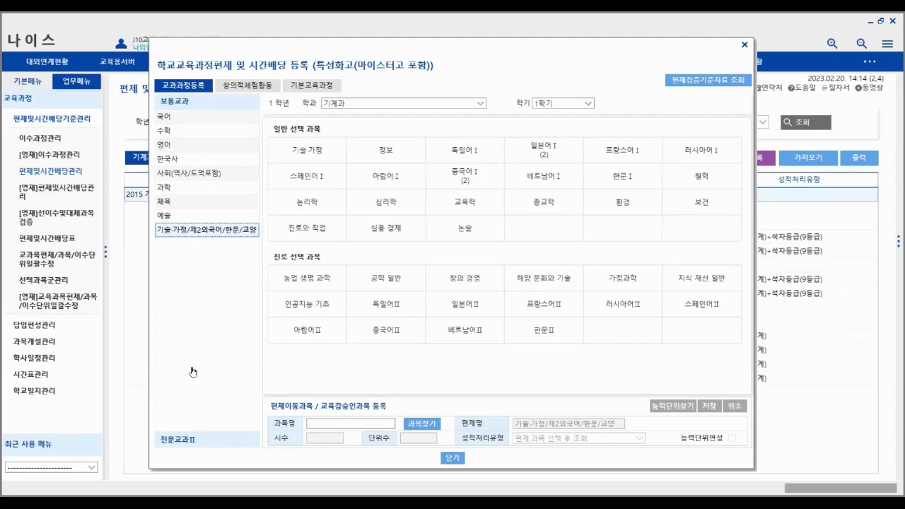
left_click(173, 235)
left_click(331, 425)
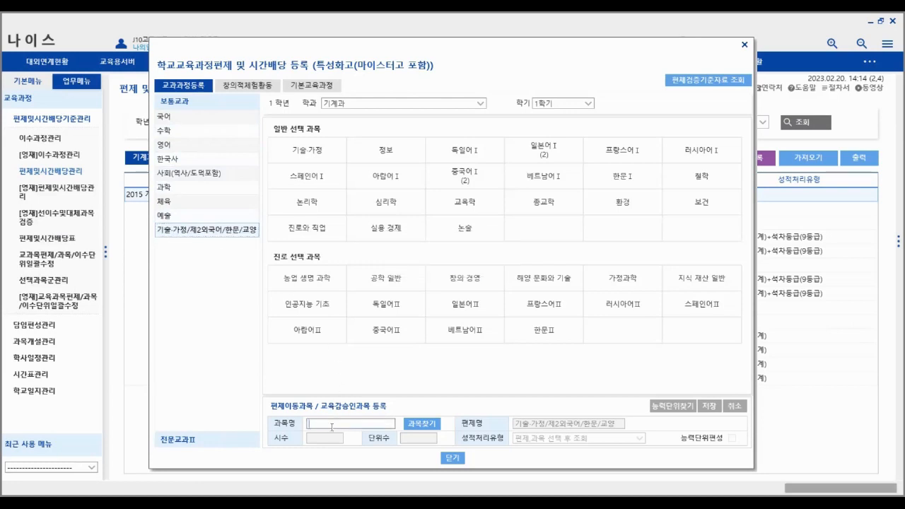
type("프로그래밍")
left_click(419, 428)
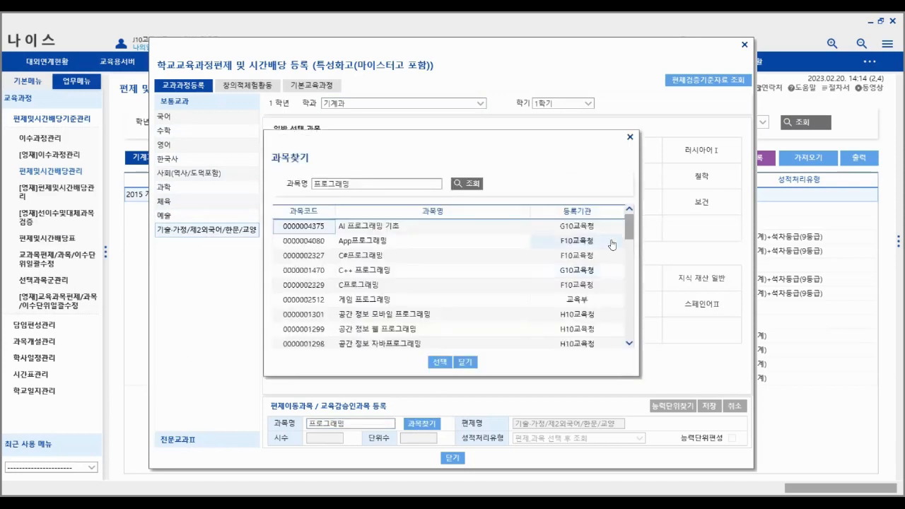
left_click_drag(631, 228, 640, 318)
left_click(377, 290)
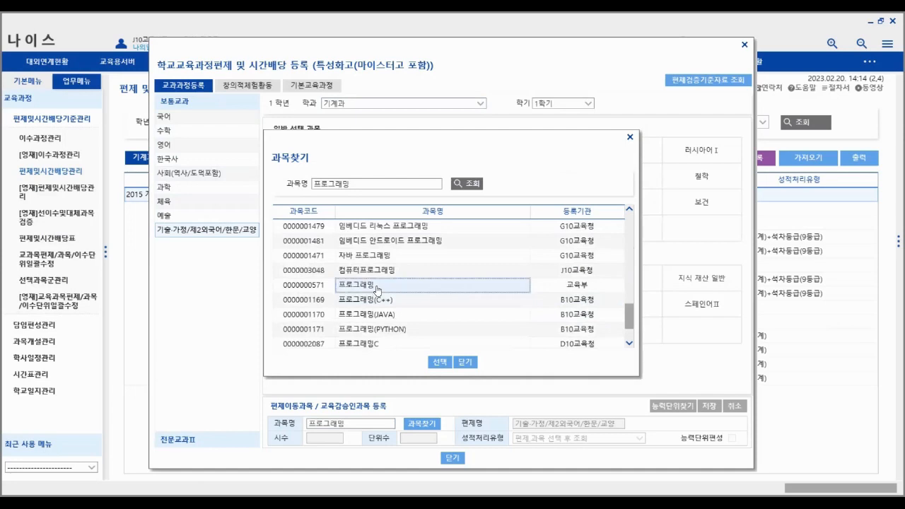
left_click(439, 362)
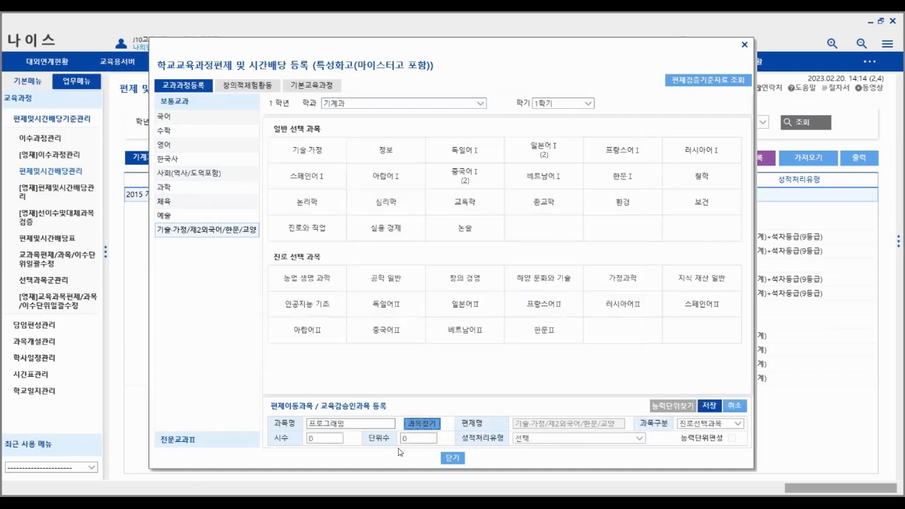
Give 프로그래밍 3 units and the grading type 성취도(3단계)(성취도별분포비율), save it and close the registration form.
double_click(414, 439)
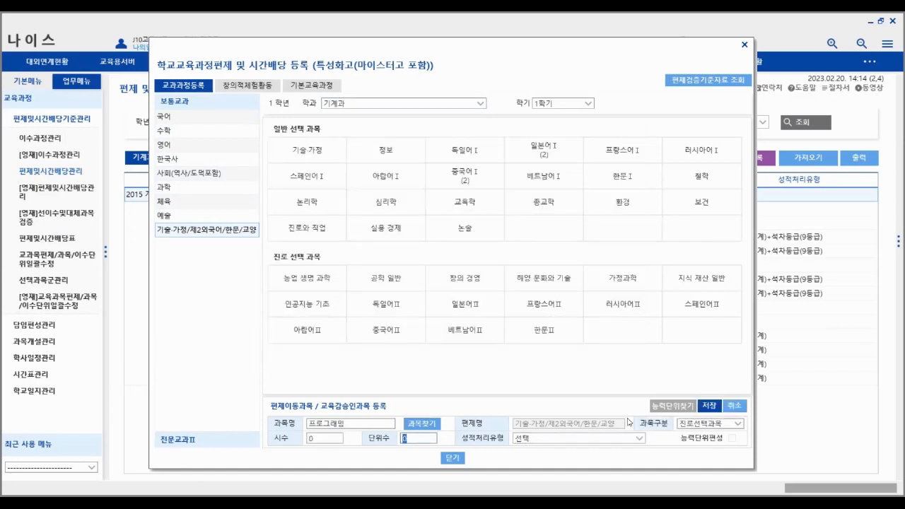
type("3")
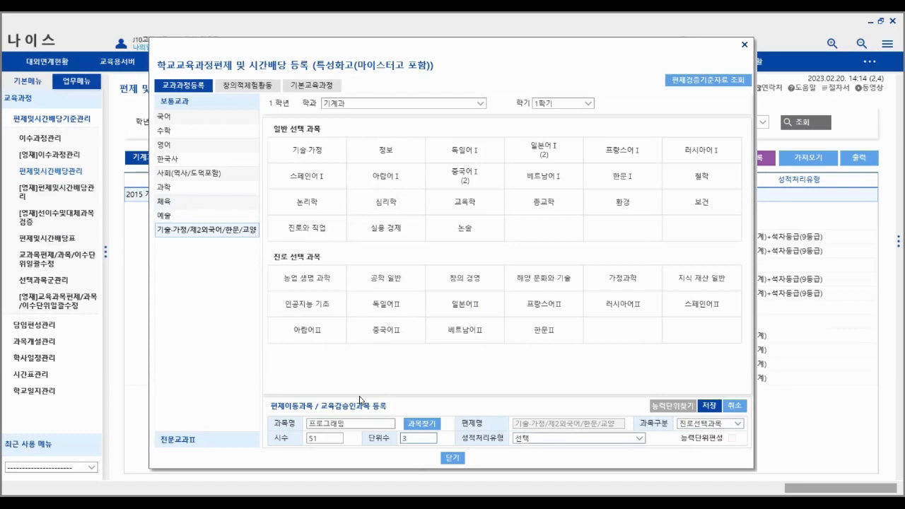
left_click(638, 440)
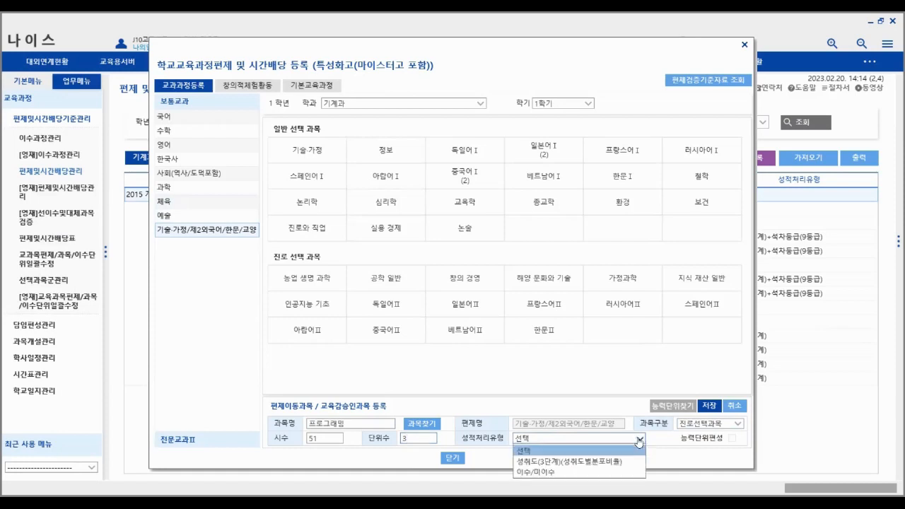
left_click(574, 463)
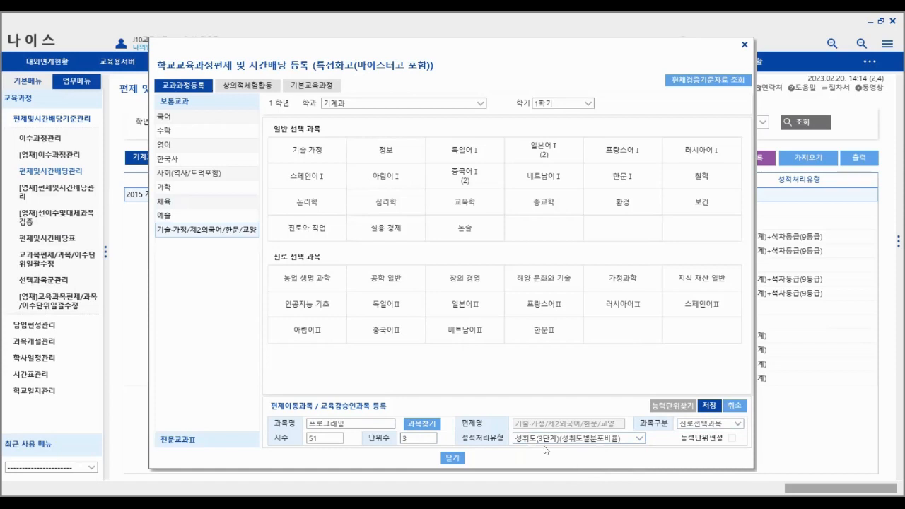
left_click(709, 405)
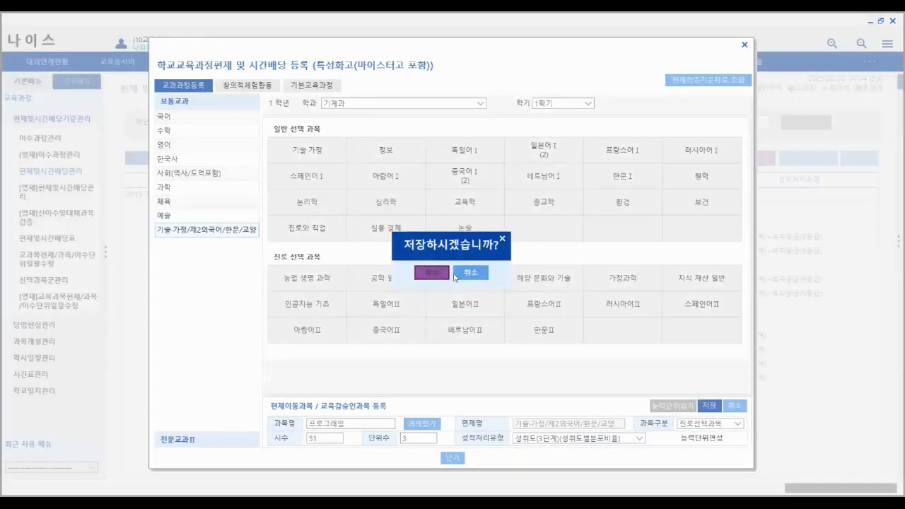
left_click(444, 273)
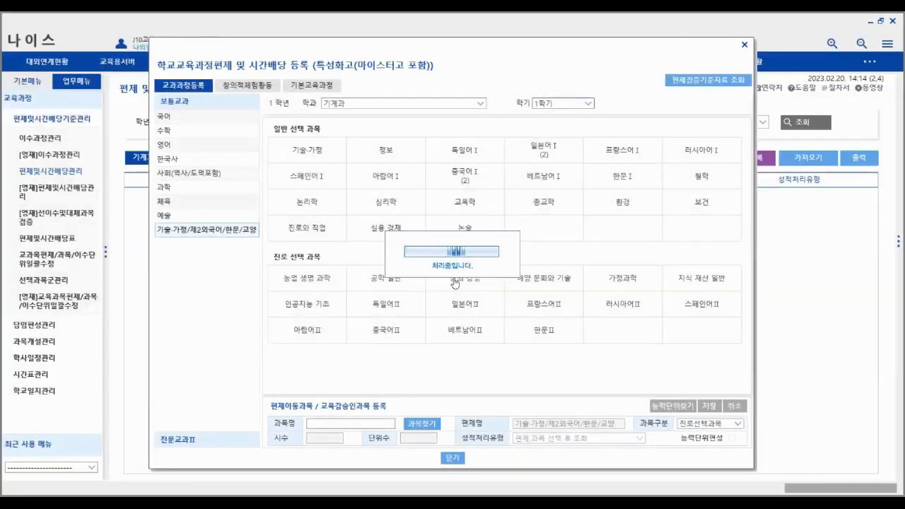
left_click(453, 460)
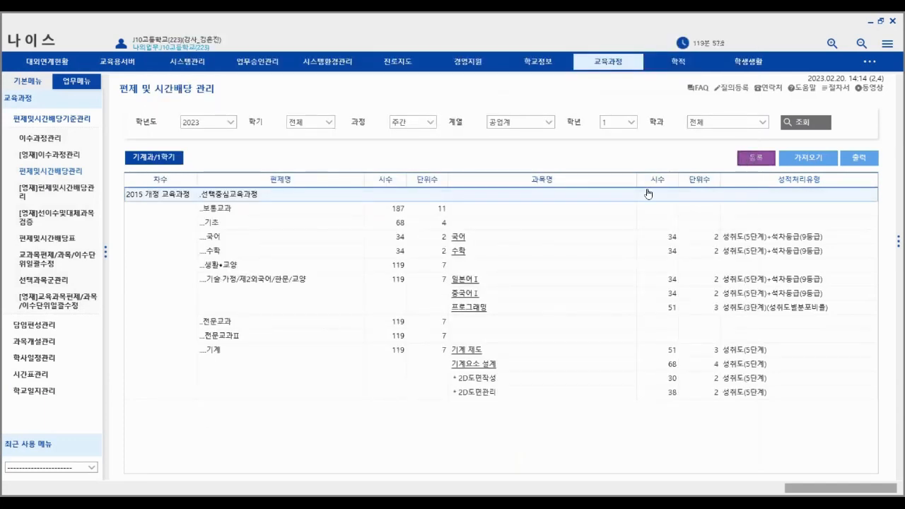
Start registering the approved subject 사진 영상 편집 under 디자인·문화 콘텐츠 in 전문교과Ⅱ by looking it up by name.
left_click(756, 157)
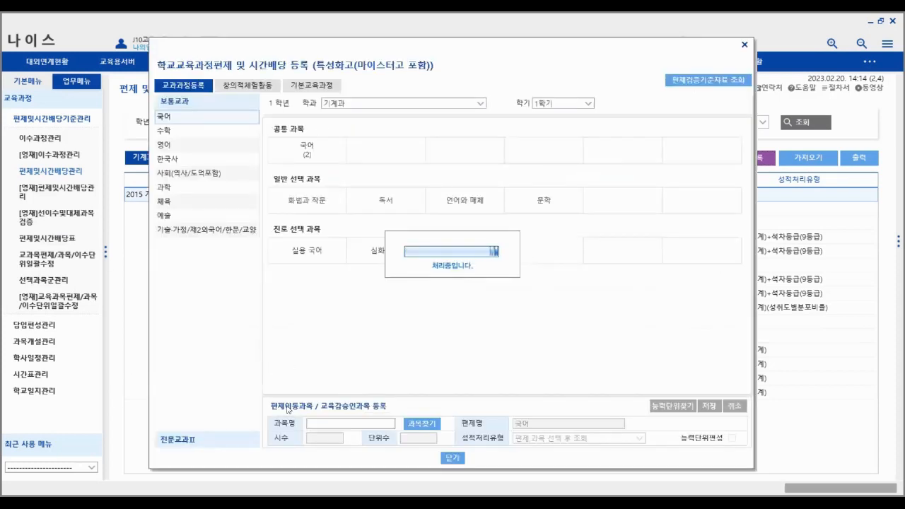
left_click(172, 443)
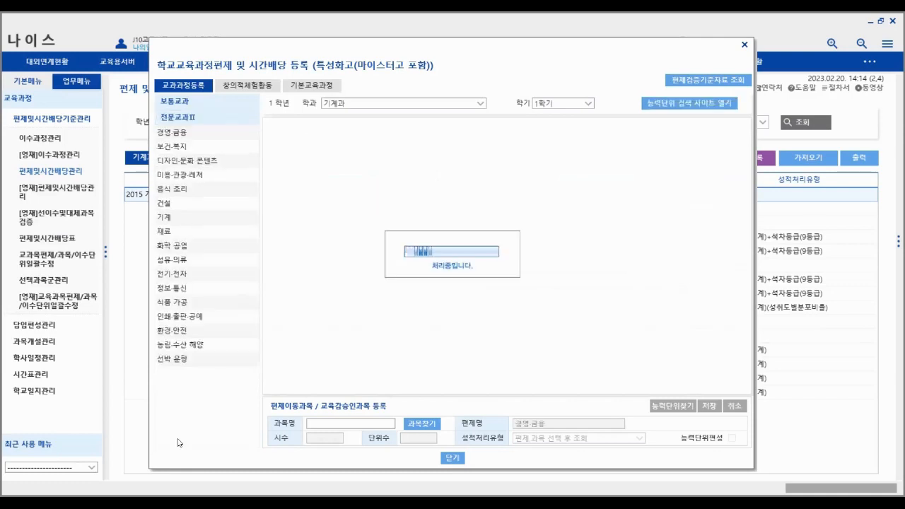
left_click(203, 162)
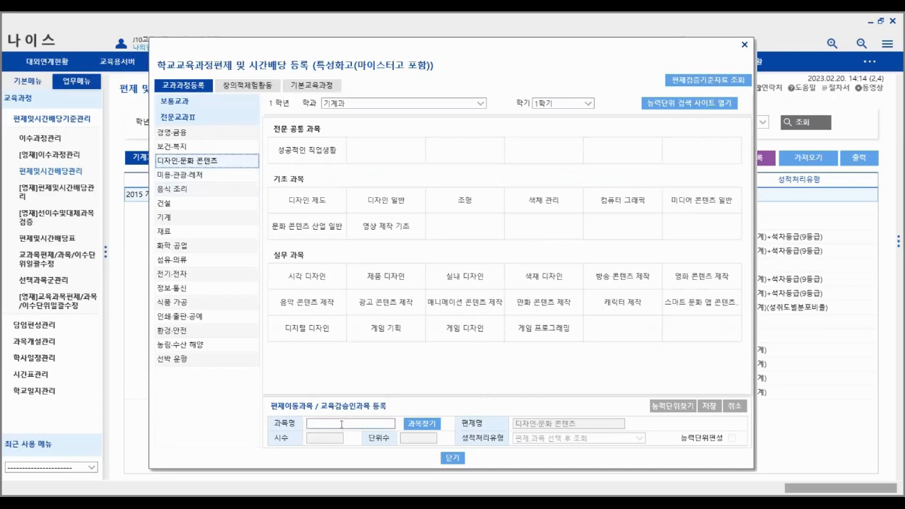
left_click(342, 425)
type("사진 영상")
type("편제")
type("집")
left_click(424, 424)
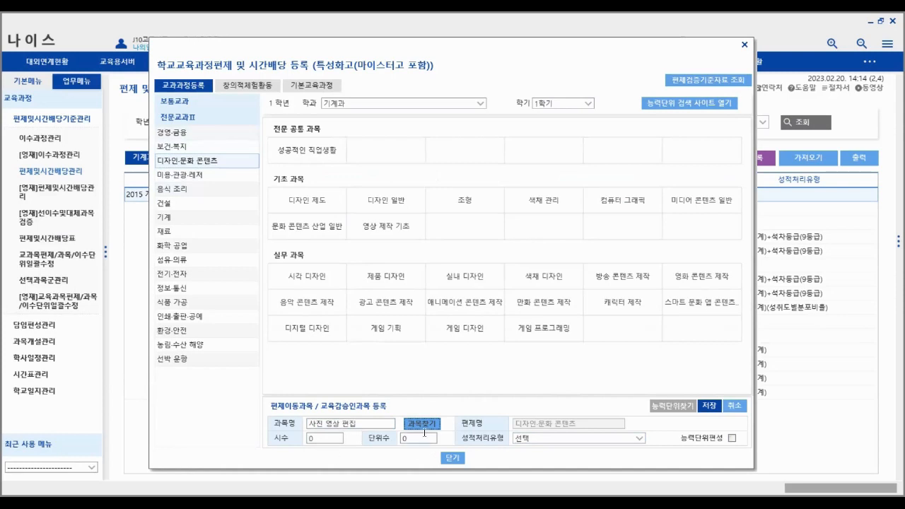
Give 사진 영상 편집 2 units and the grading type 성취도(5단계), save it and close the registration form.
left_click(415, 437)
type("2")
left_click(638, 439)
left_click(548, 465)
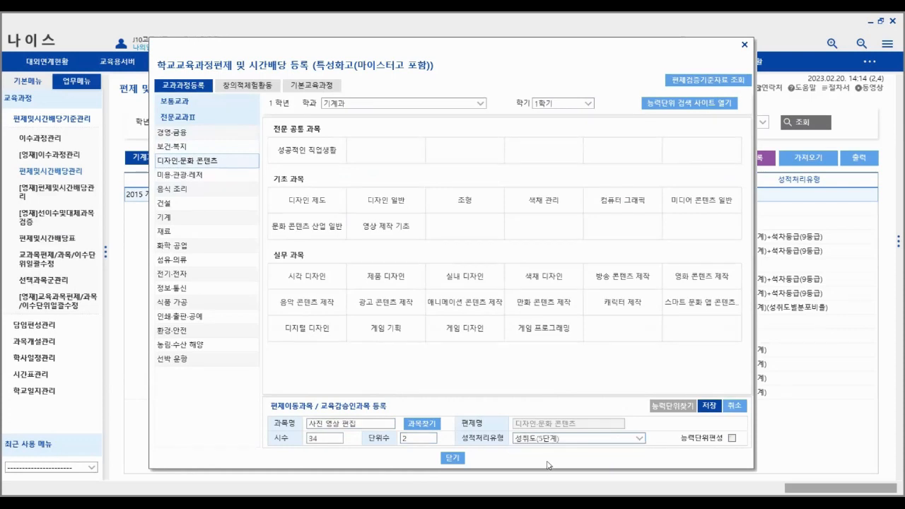
left_click(709, 407)
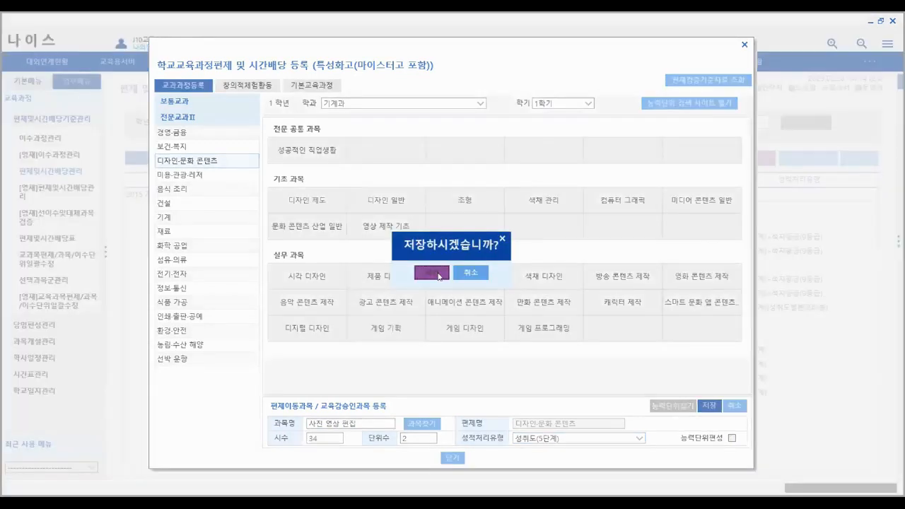
left_click(448, 273)
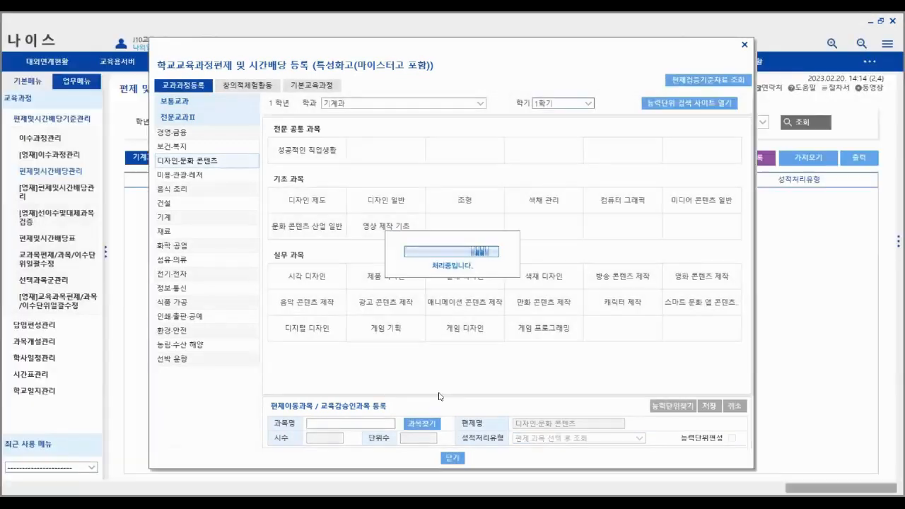
left_click(452, 458)
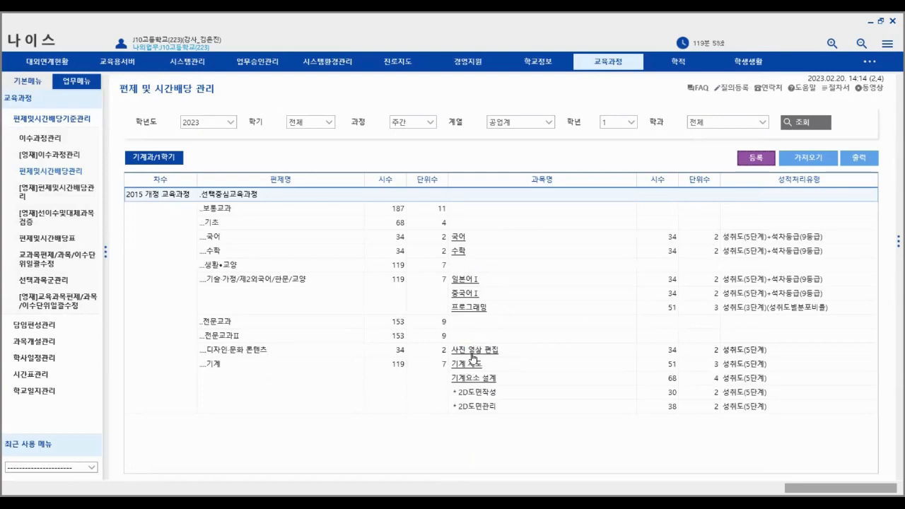
Review the allocation details of 프로그래밍 and 사진 영상 편집 without changing them.
left_click(468, 311)
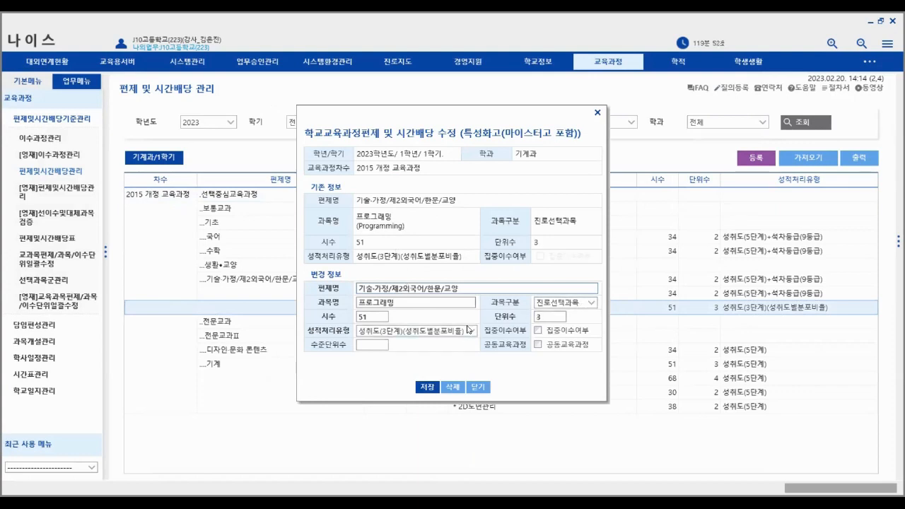
left_click(477, 387)
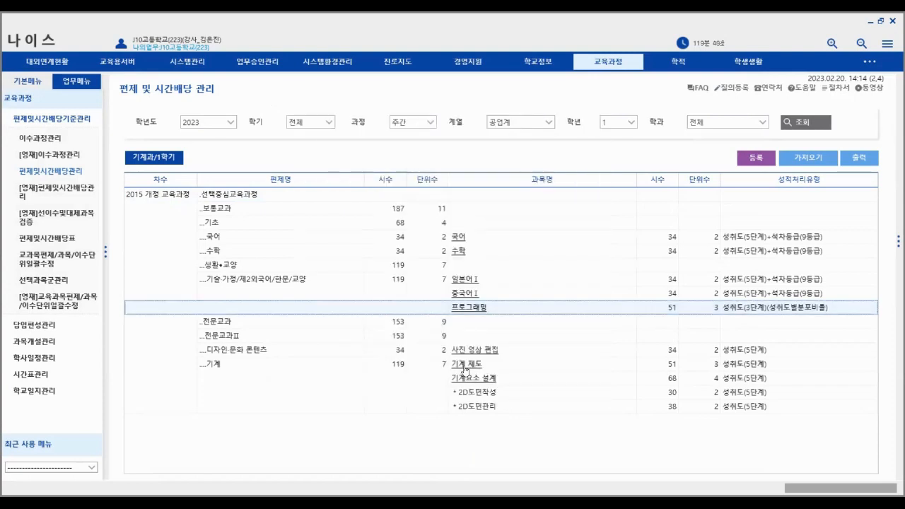
left_click(481, 352)
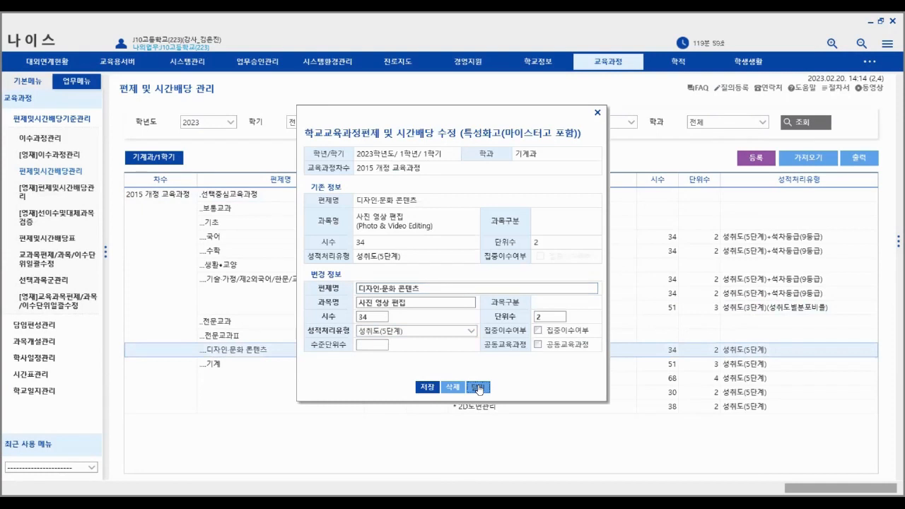
left_click(479, 388)
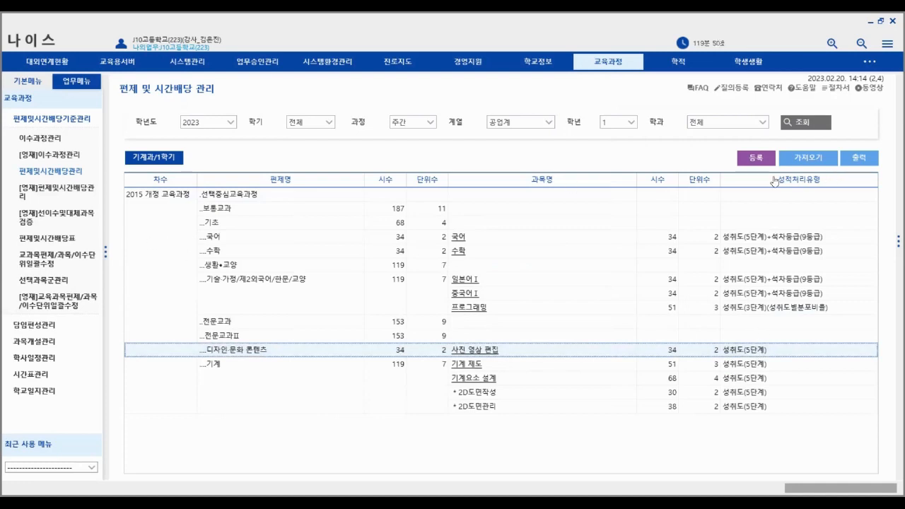
Register the semester 1 창의적체험활동 hours as 자율활동 16, 동아리활동 16, 봉사활동 2 and 진로활동 14, and save them.
left_click(756, 160)
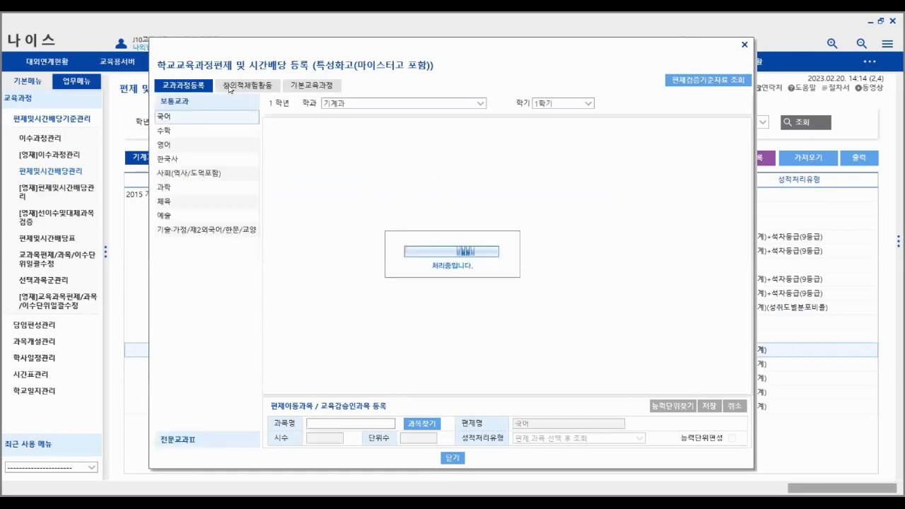
left_click(256, 90)
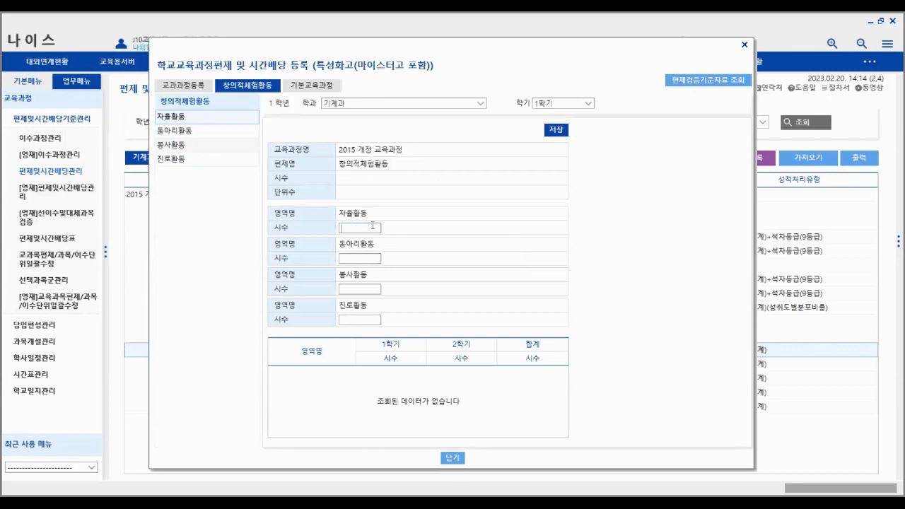
type("16")
left_click(366, 258)
type("16")
left_click(557, 131)
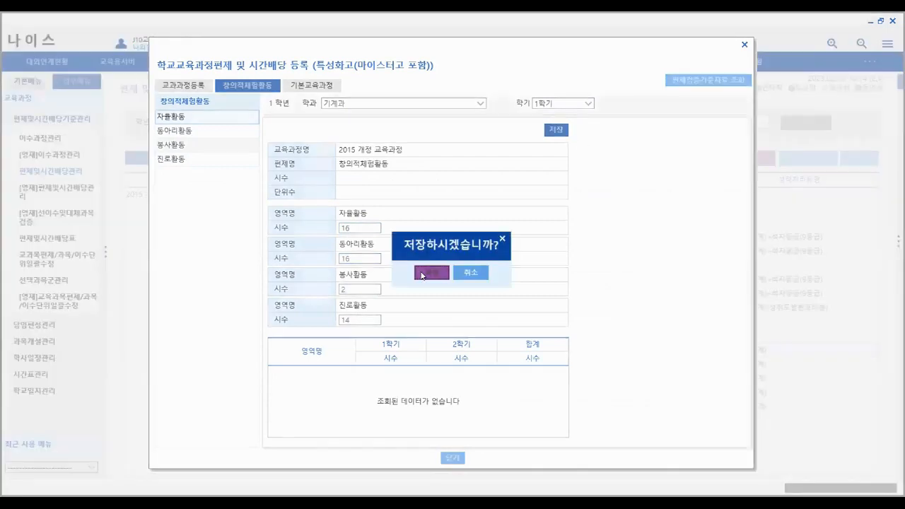
left_click(428, 273)
left_click(453, 275)
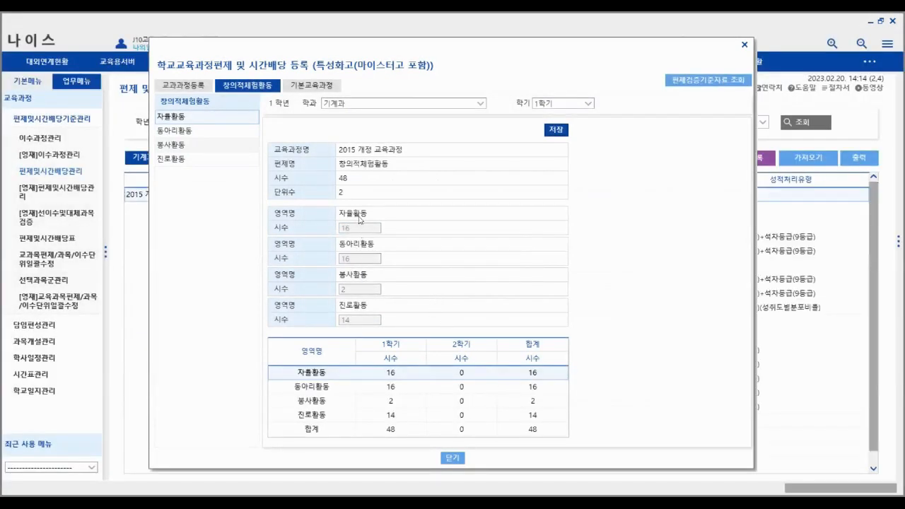
Look over the 기본교육과정, 교과과정등록 and 창의적체험활동 sections of the registration form, and close it.
left_click(318, 85)
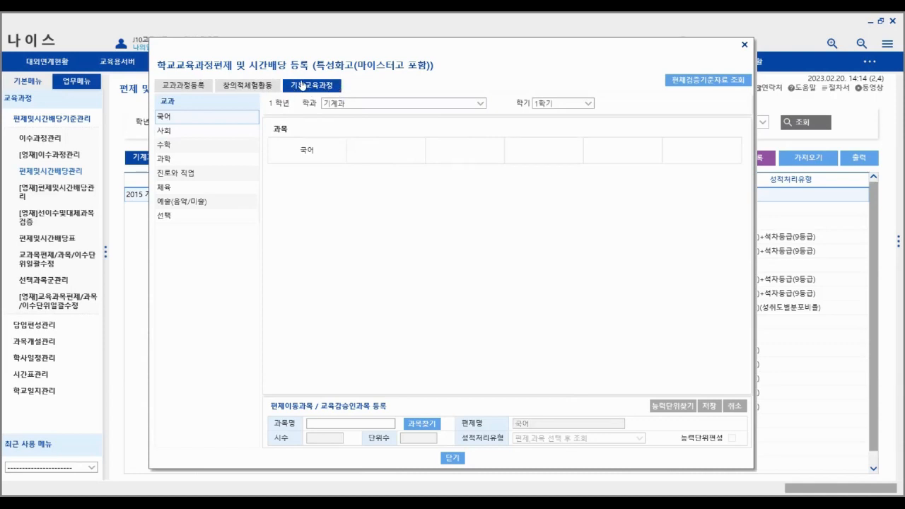
left_click(188, 88)
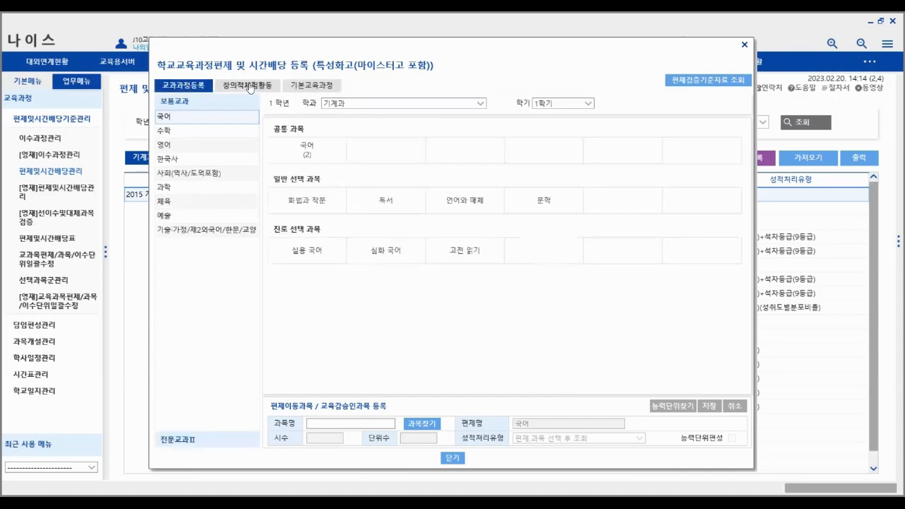
left_click(254, 86)
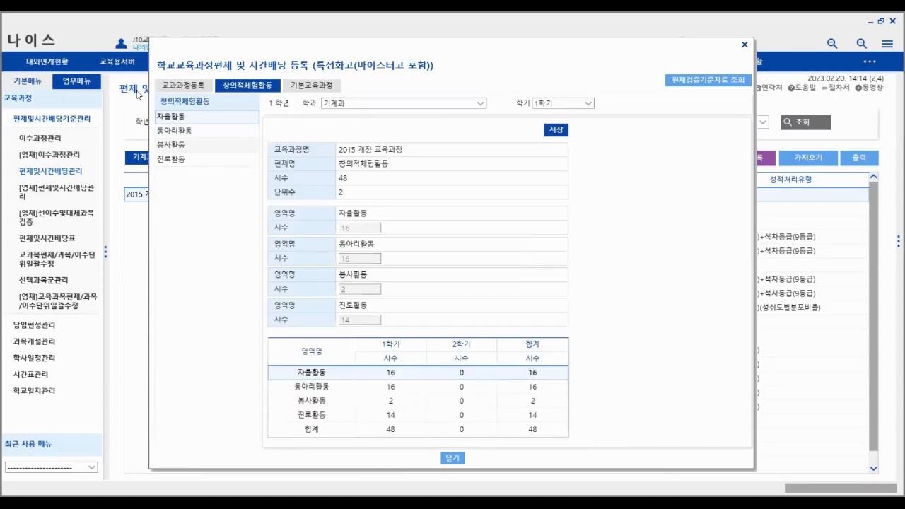
left_click(451, 459)
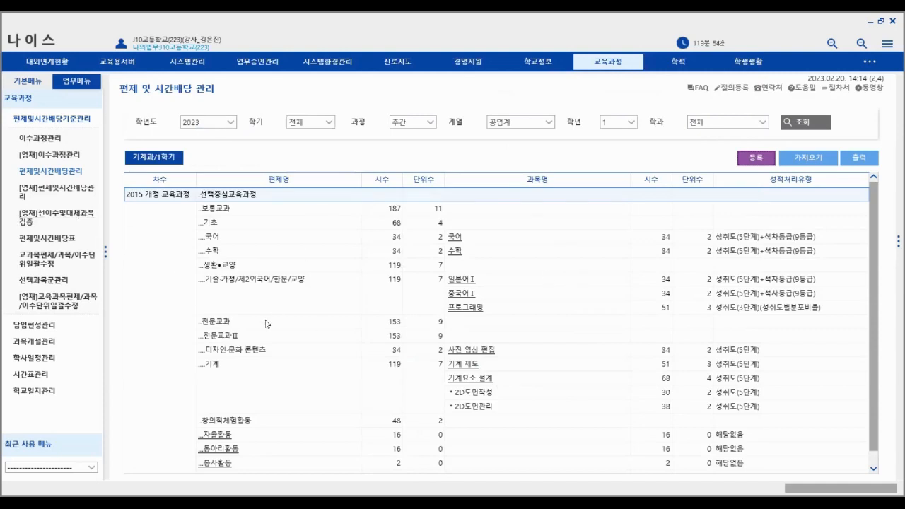
Examine the 2023 편제및시간배당표 report for 일반계 7차일반, enlarged to make the subject hours and units readable.
left_click(50, 239)
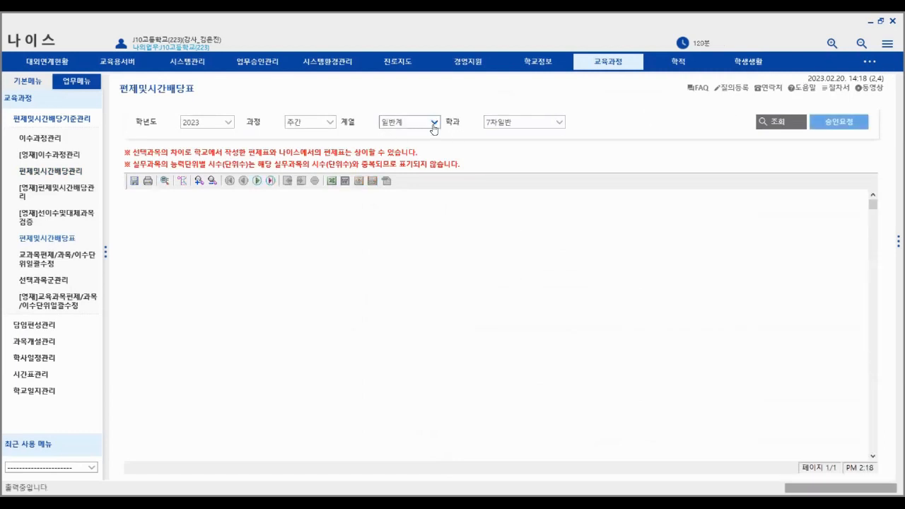
left_click(199, 180)
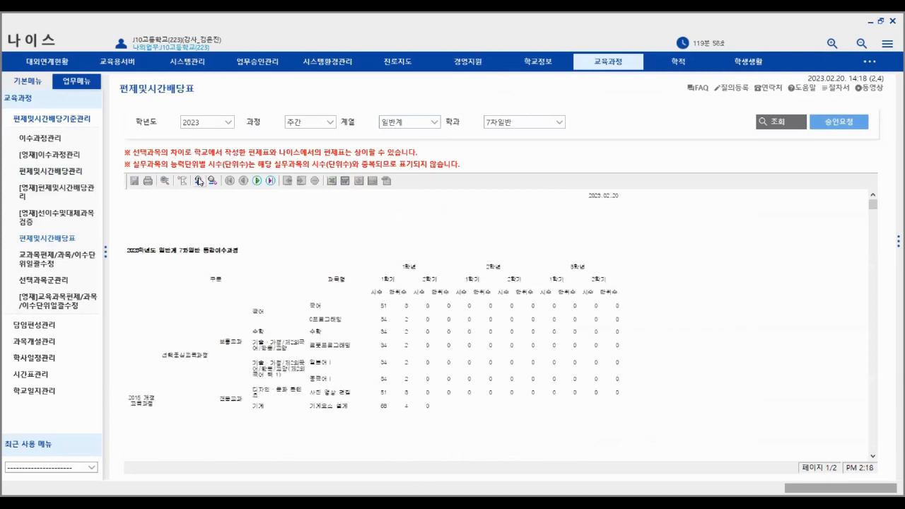
scroll(491, 284, "down", 5)
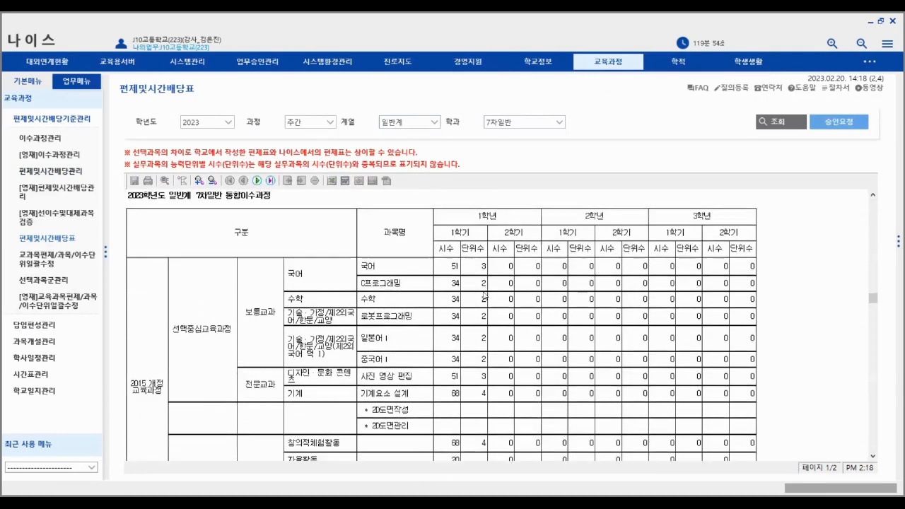
Examine both pages of the 편제및시간배당표 report, including the 창의적체험활동 rows and totals, and open its approval request form.
scroll(481, 298, "down", 5)
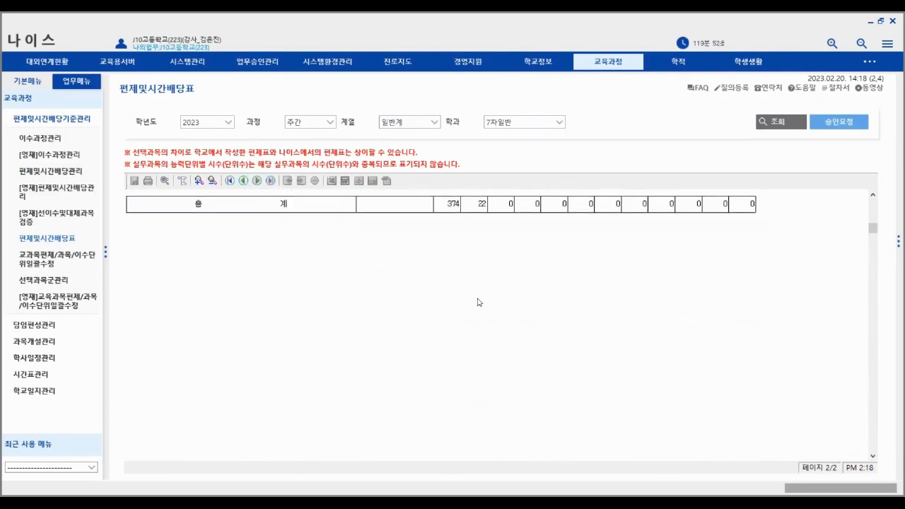
scroll(475, 300, "up", 5)
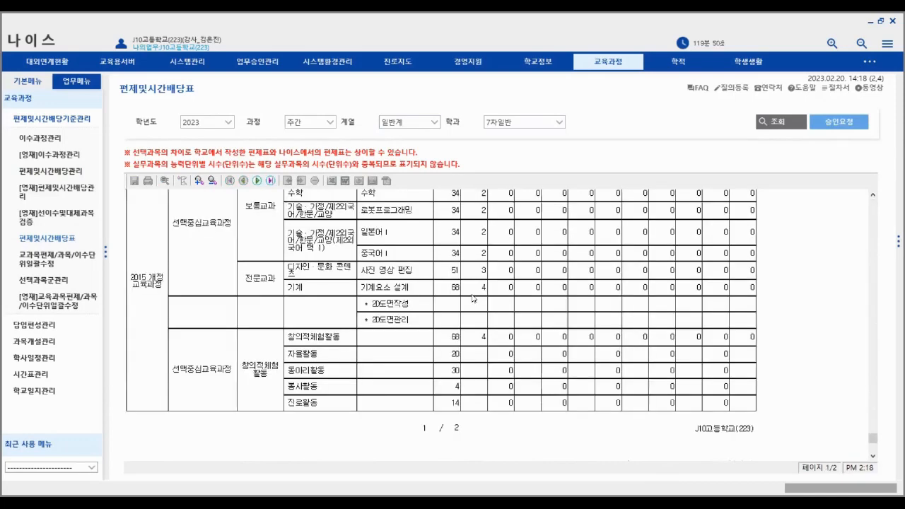
scroll(473, 299, "down", 3)
scroll(469, 297, "up", 4)
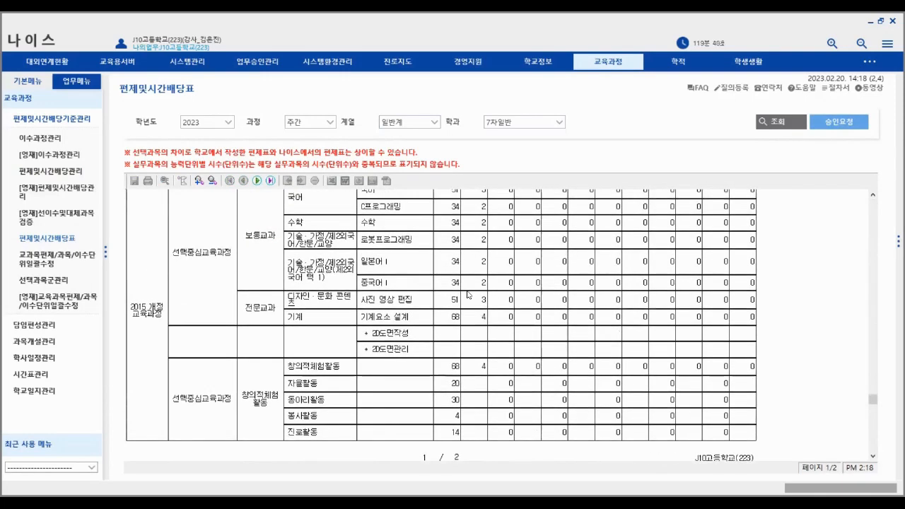
scroll(467, 295, "up", 4)
scroll(456, 294, "down", 4)
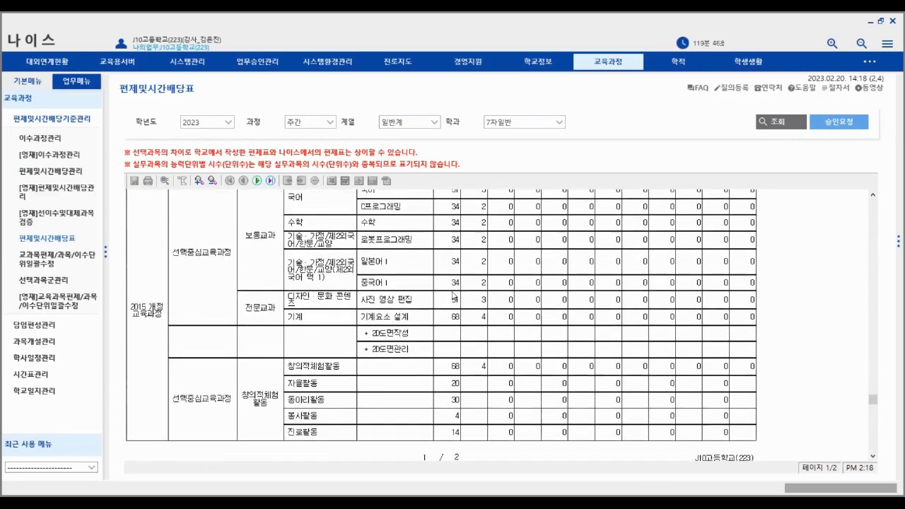
scroll(455, 293, "down", 3)
scroll(444, 299, "up", 3)
left_click(857, 123)
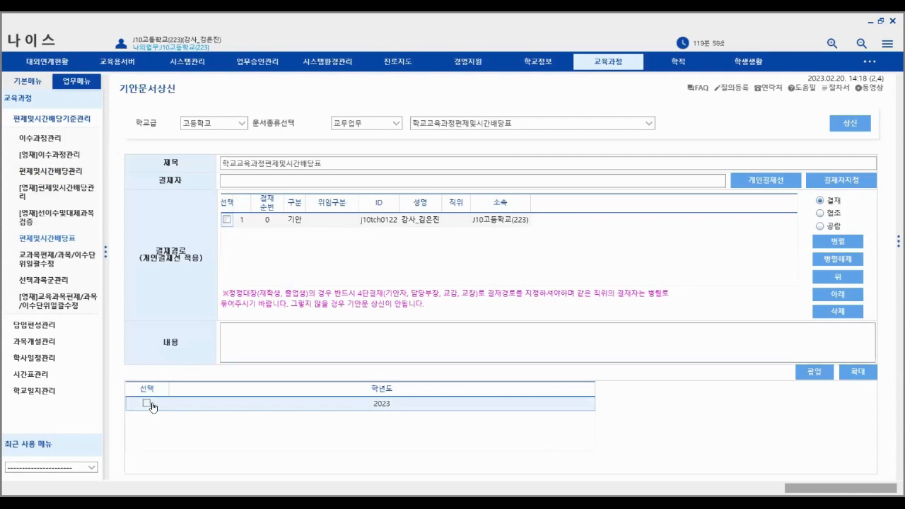
Go to 담임교사편성 and list the 2023 주간 grade 1 classes with their homeroom assignments.
left_click(91, 172)
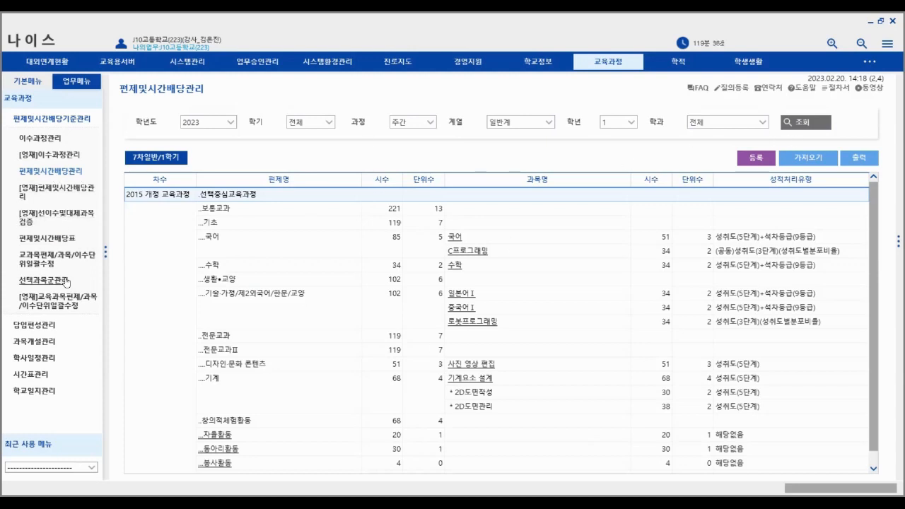
left_click(34, 325)
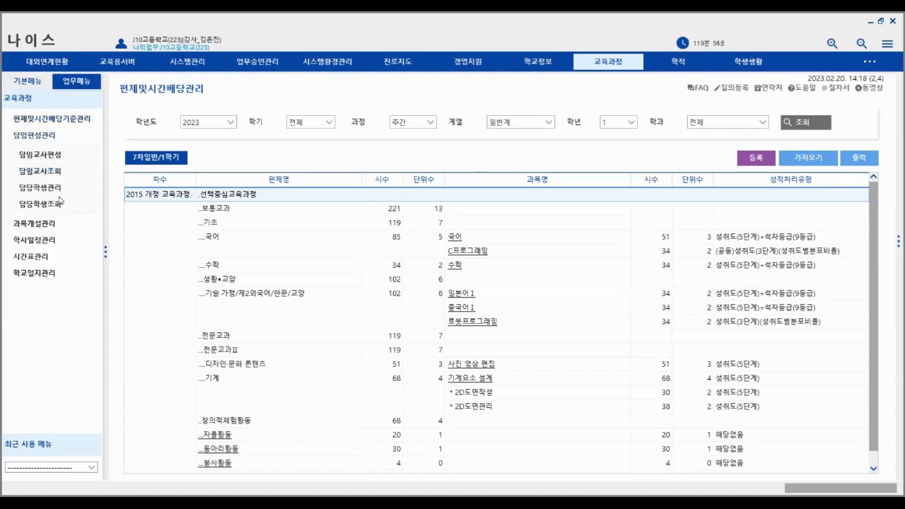
left_click(37, 161)
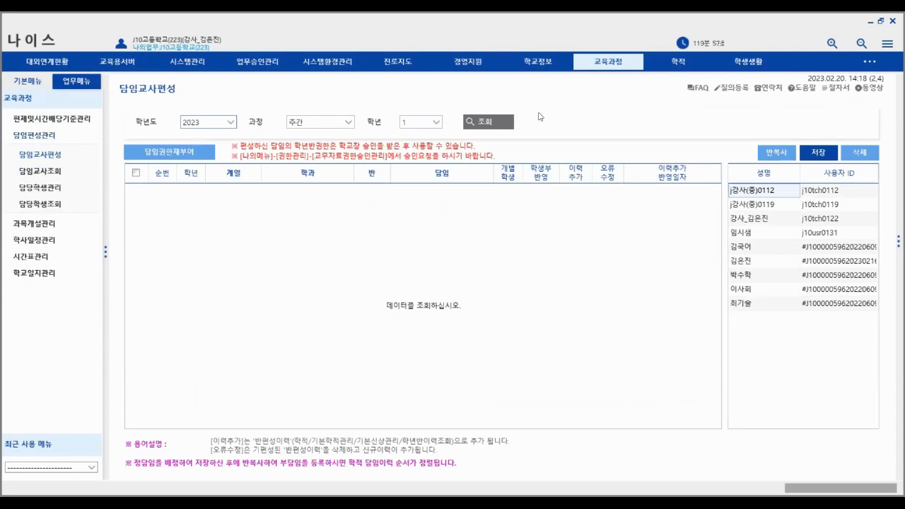
left_click(496, 123)
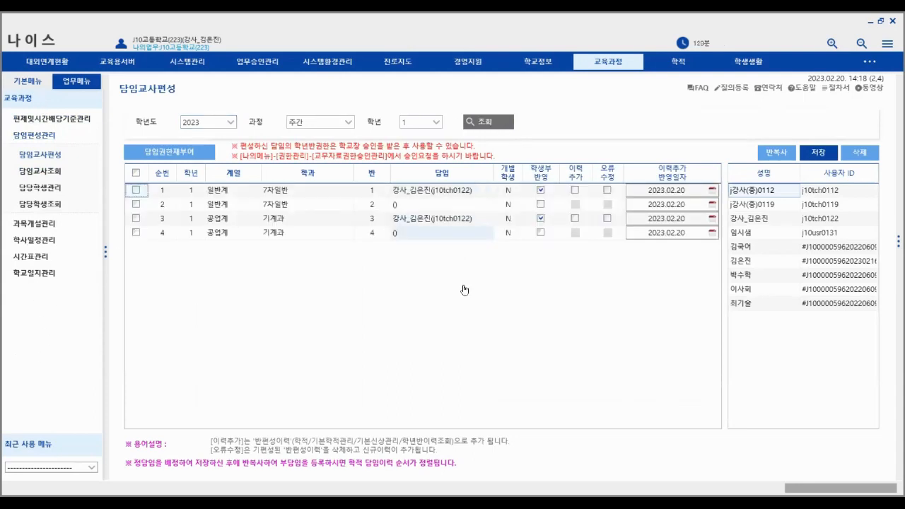
Assign homeroom teachers from the staff list to 7차일반 class 2 and 기계과 class 4, accepting the repeated assignment.
left_click_drag(752, 219, 437, 210)
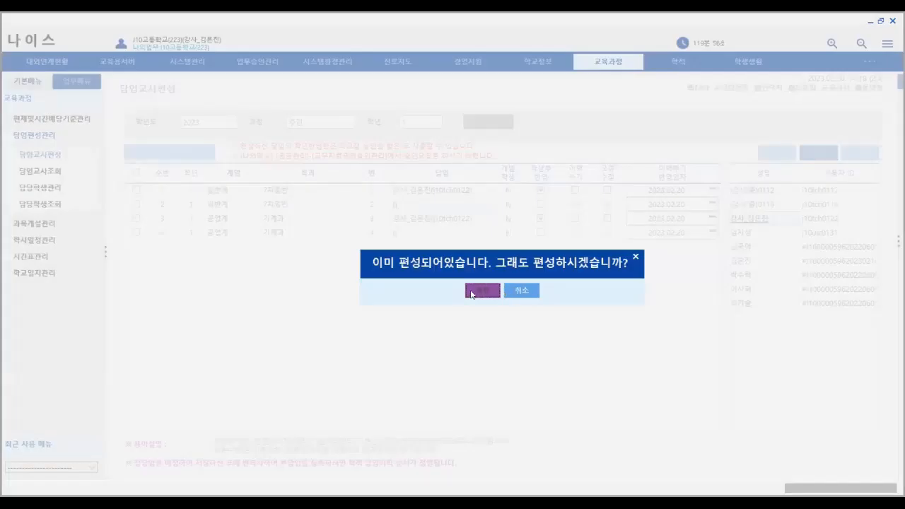
left_click(481, 291)
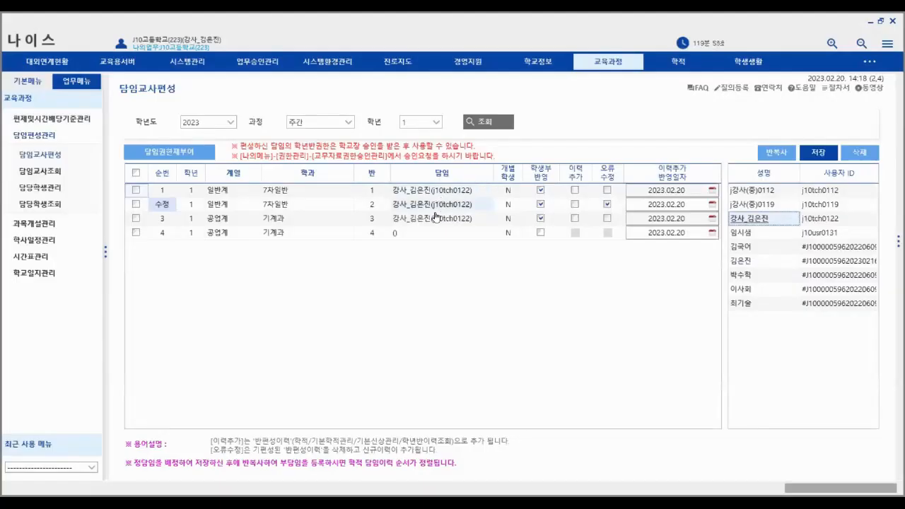
left_click_drag(756, 248, 452, 233)
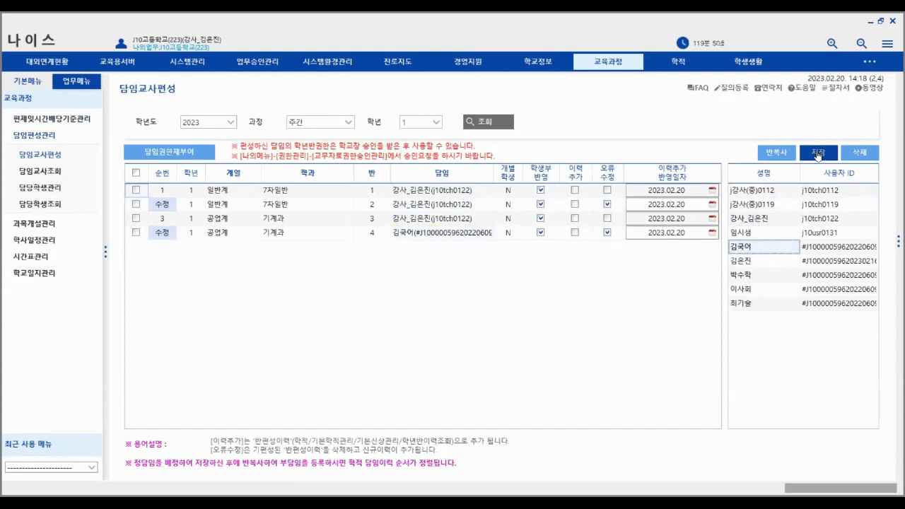
left_click_drag(751, 249, 454, 298)
Save the homeroom assignments with 신규등록 as both the change reason category and the change reason text.
left_click(830, 153)
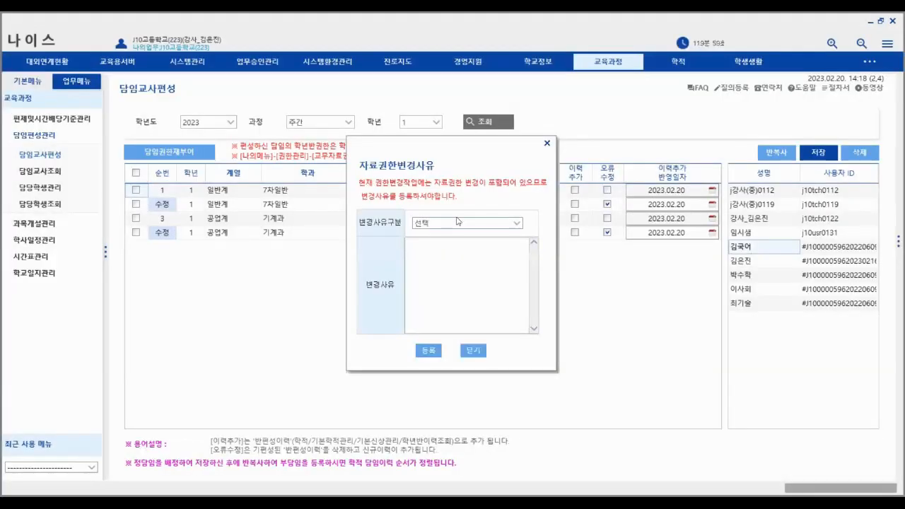
left_click(458, 222)
left_click(457, 243)
type("신규등록")
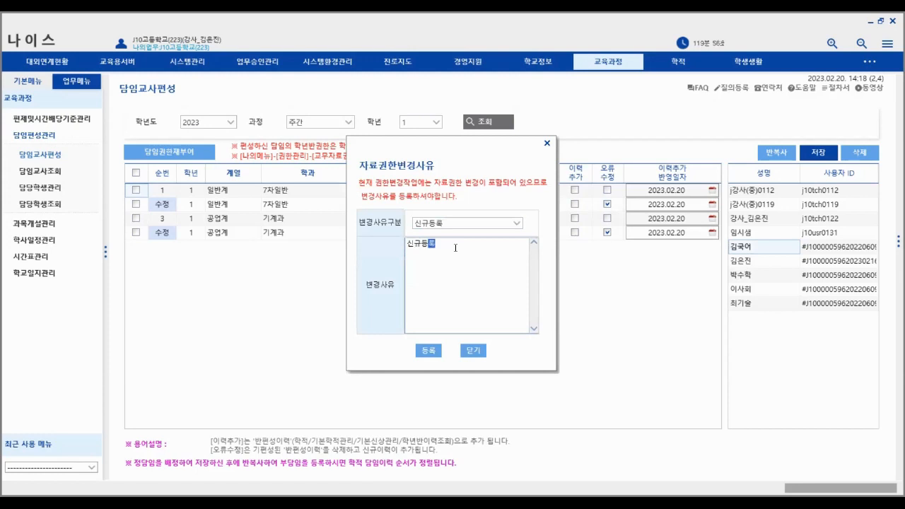
left_click(429, 350)
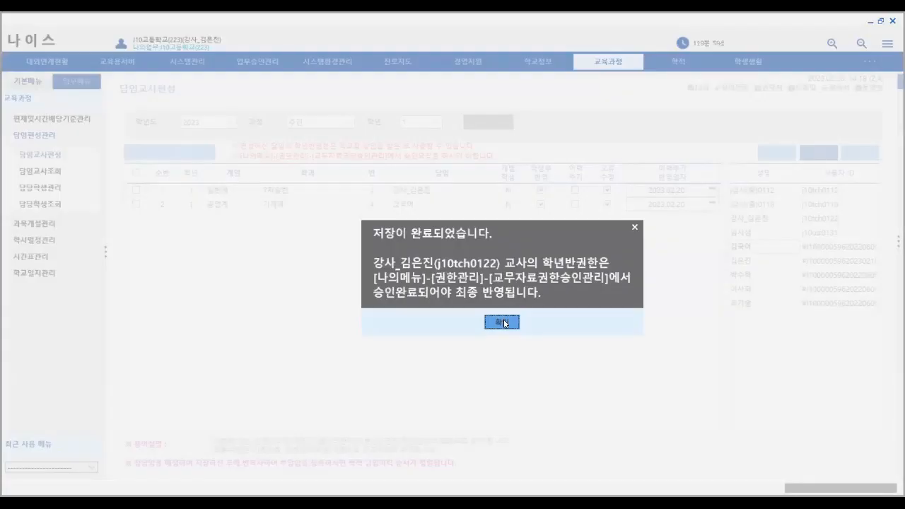
left_click(503, 322)
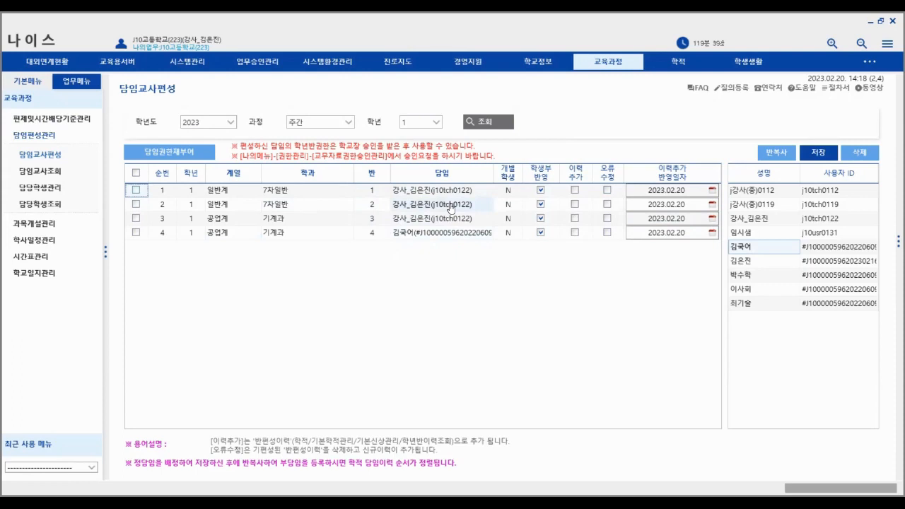
Go to 교무자료권한승인관리 and list the 학년반 permission requests for 교무년도 2023.
left_click(34, 83)
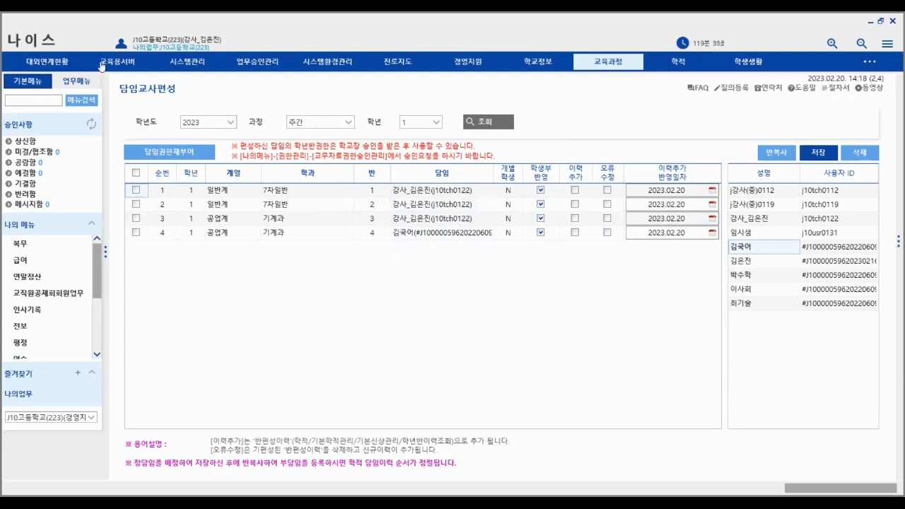
scroll(42, 314, "down", 4)
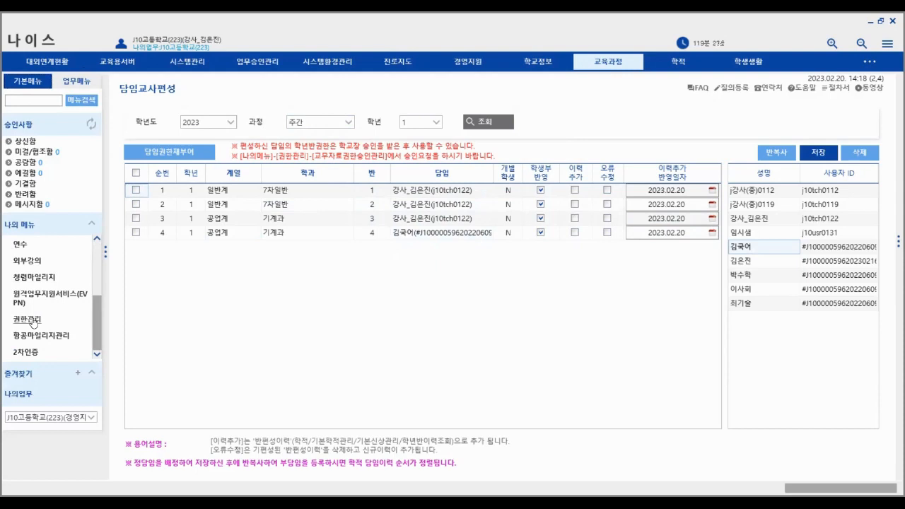
left_click(33, 321)
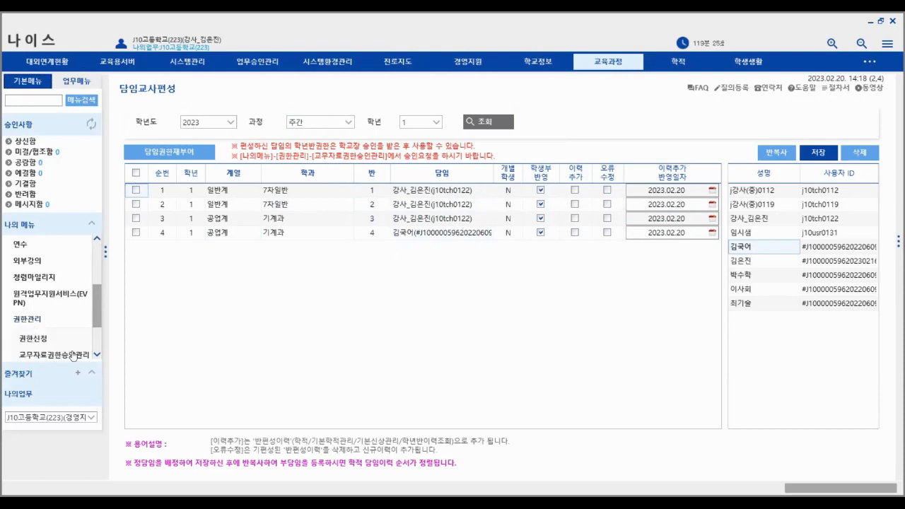
scroll(53, 307, "down", 2)
left_click(60, 299)
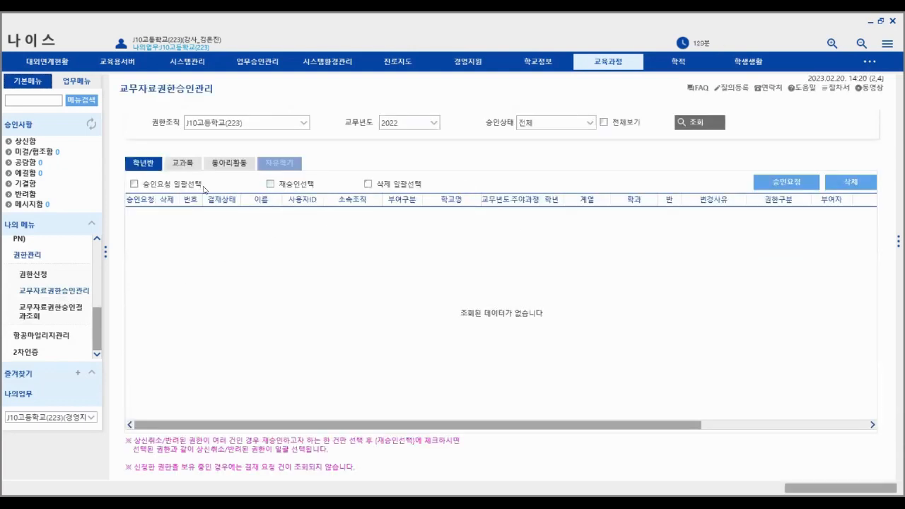
left_click(434, 124)
left_click(407, 136)
left_click(719, 125)
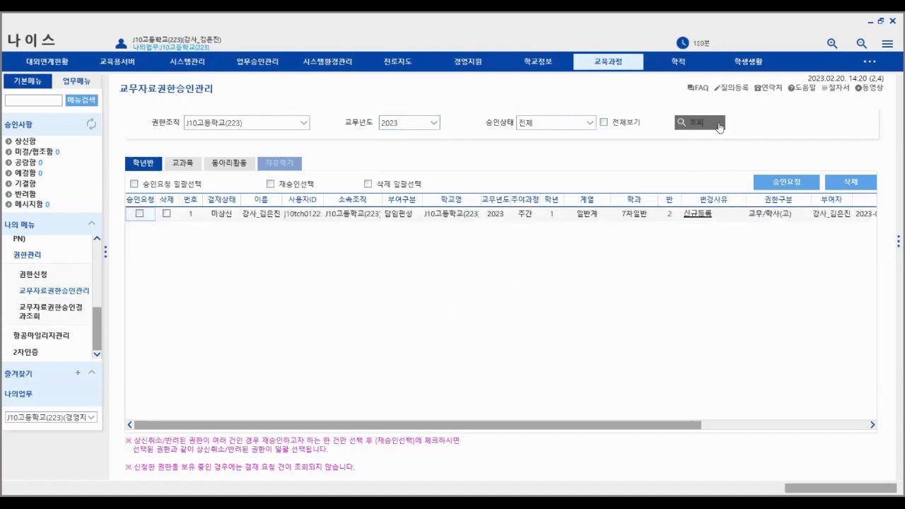
Select the grade 1 class 2 homeroom permission, look over its 기안문서상신 approval draft, and close it without submitting.
left_click(140, 216)
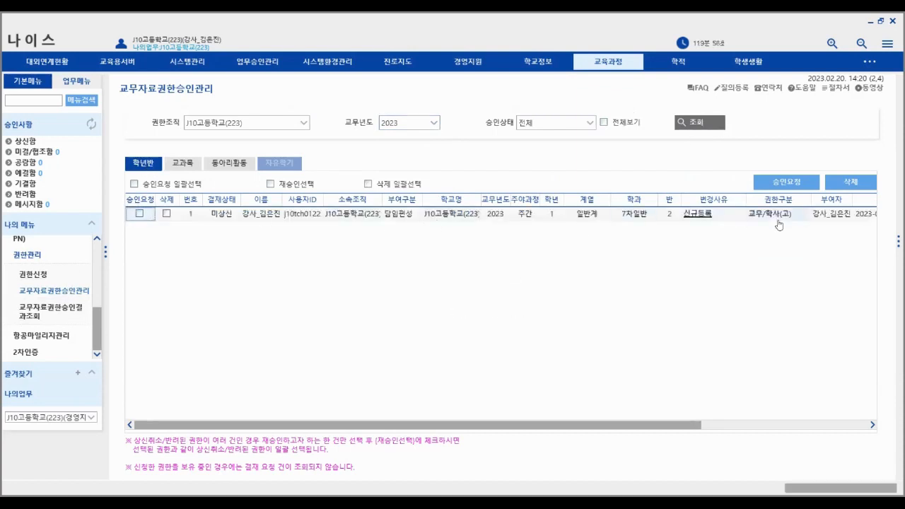
left_click(141, 215)
left_click(786, 182)
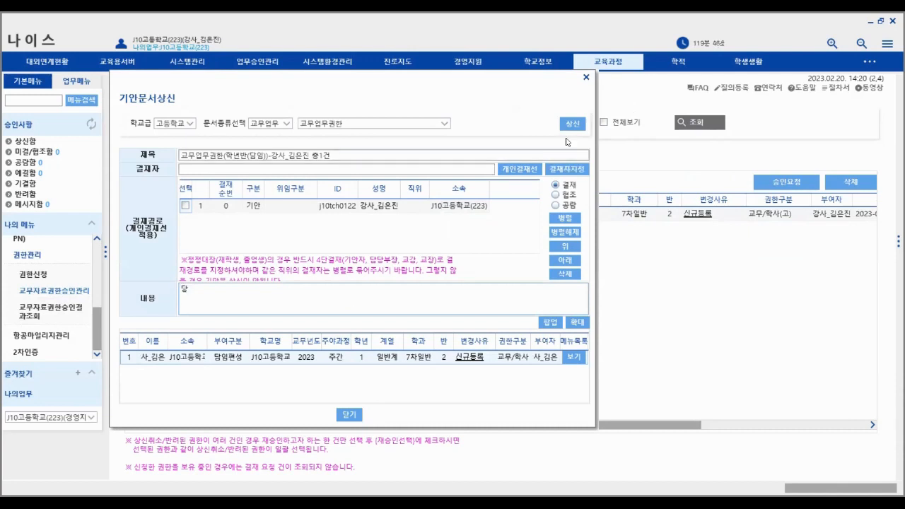
left_click(586, 78)
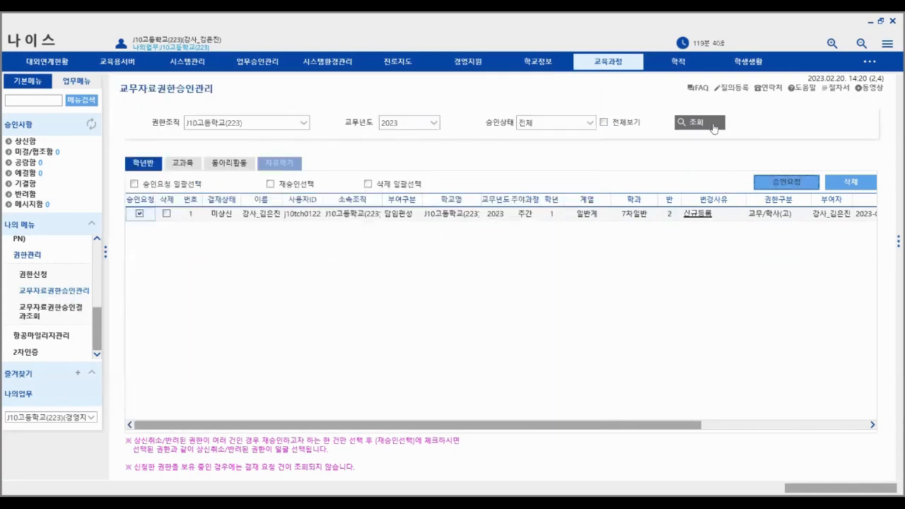
Review the saved grade 1 homeroom assignments in 담임교사편성, and go back to 교무자료권한승인관리.
left_click(620, 65)
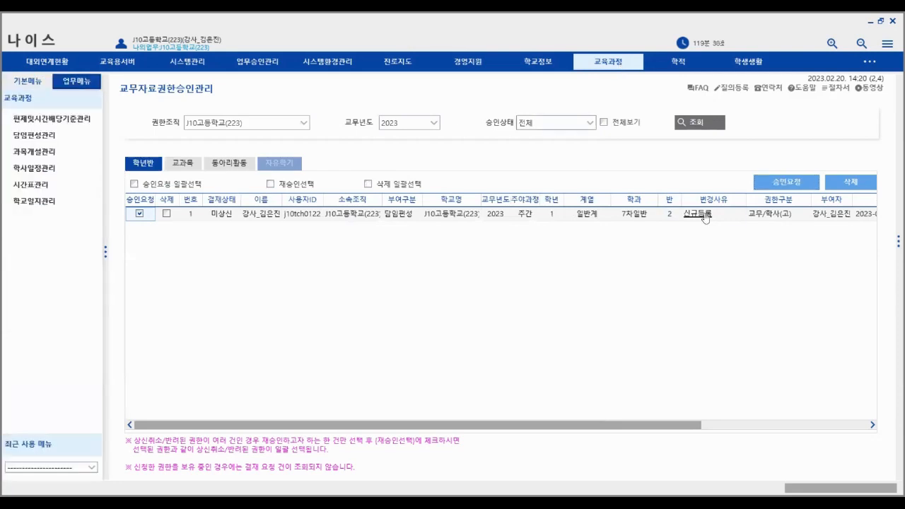
left_click(34, 135)
left_click(40, 154)
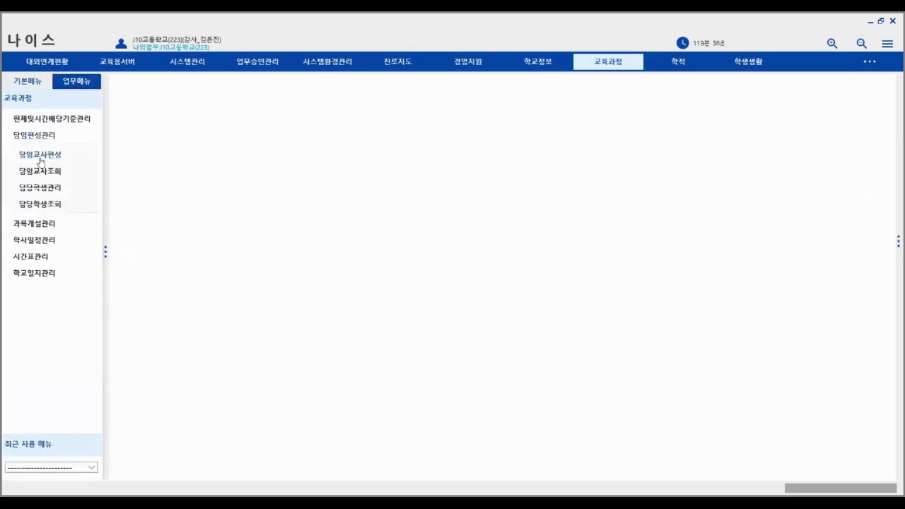
left_click(481, 122)
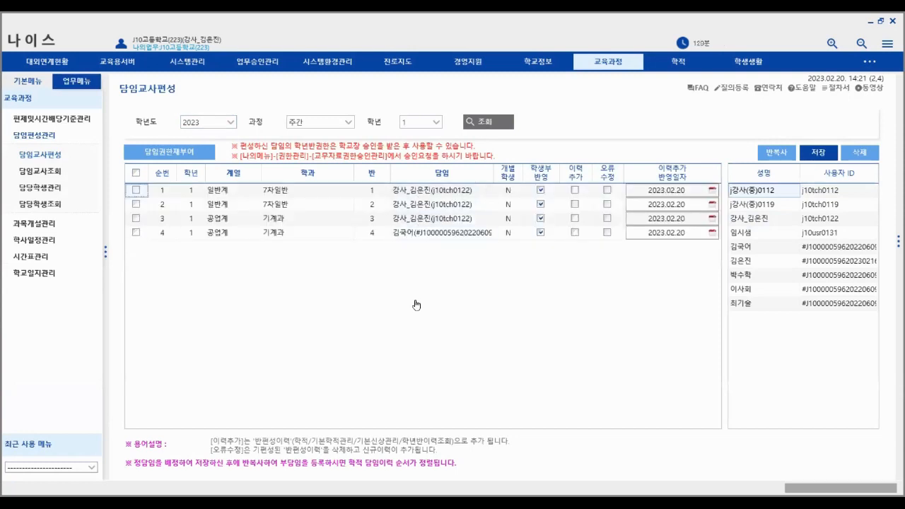
left_click(33, 82)
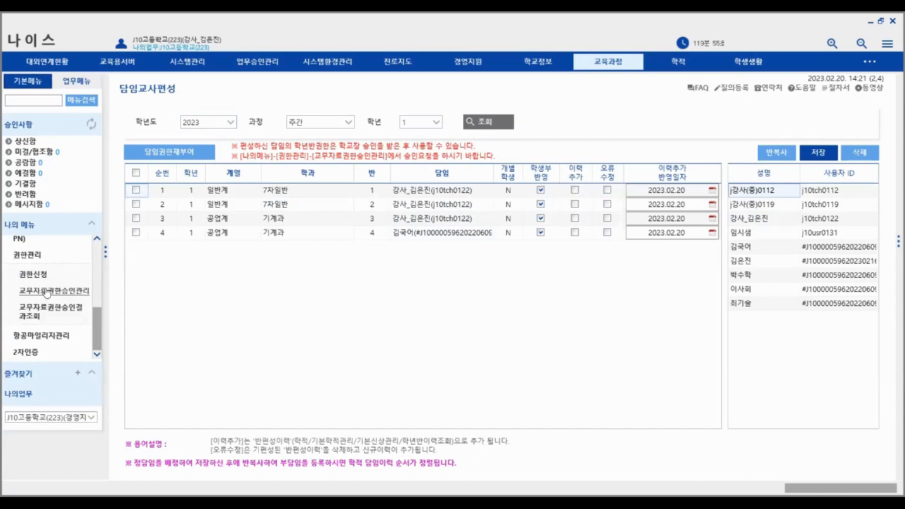
scroll(46, 293, "up", 3)
scroll(44, 294, "down", 3)
left_click(41, 291)
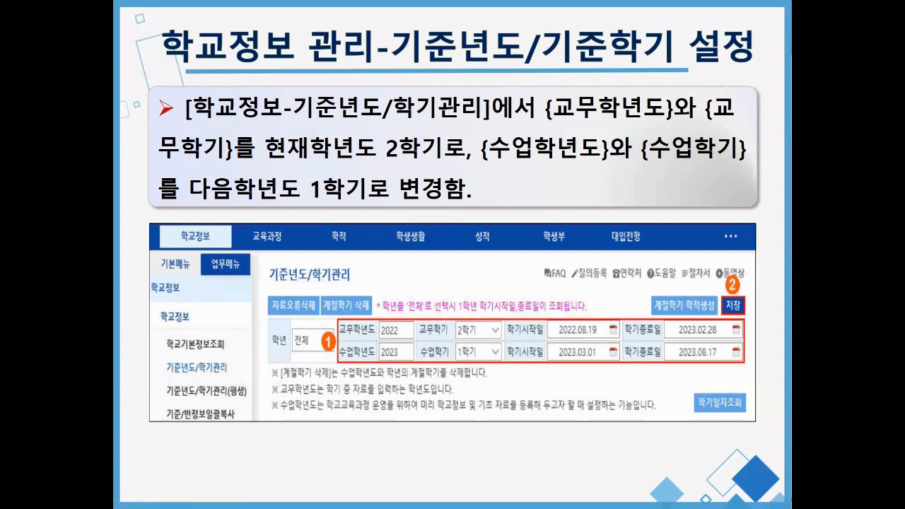
left_click(685, 155)
left_click(852, 275)
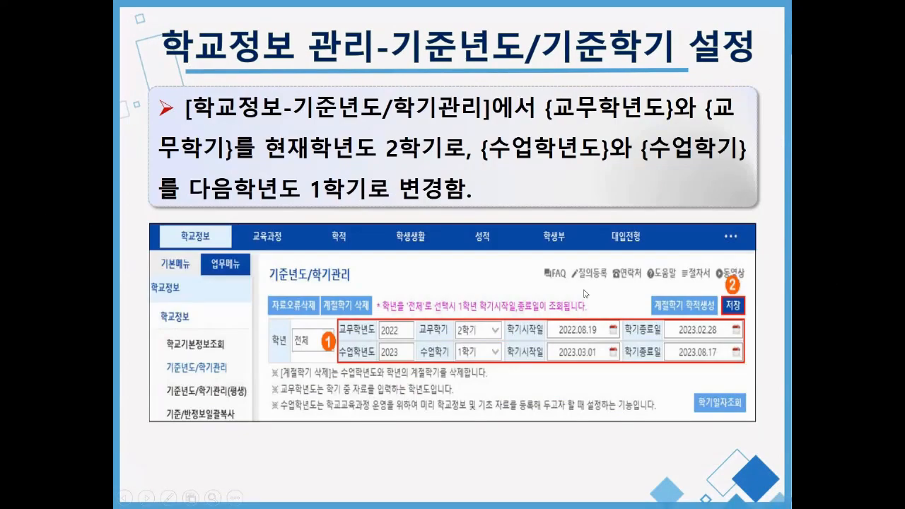
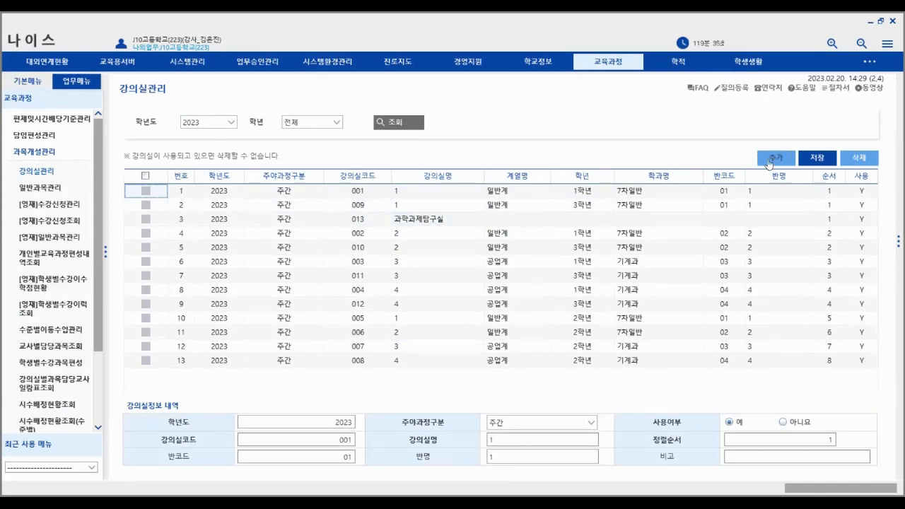
Go to 일반과목관리 and list the opened subjects of 공업계/1/기계과 for 2023 semester 1.
left_click(51, 189)
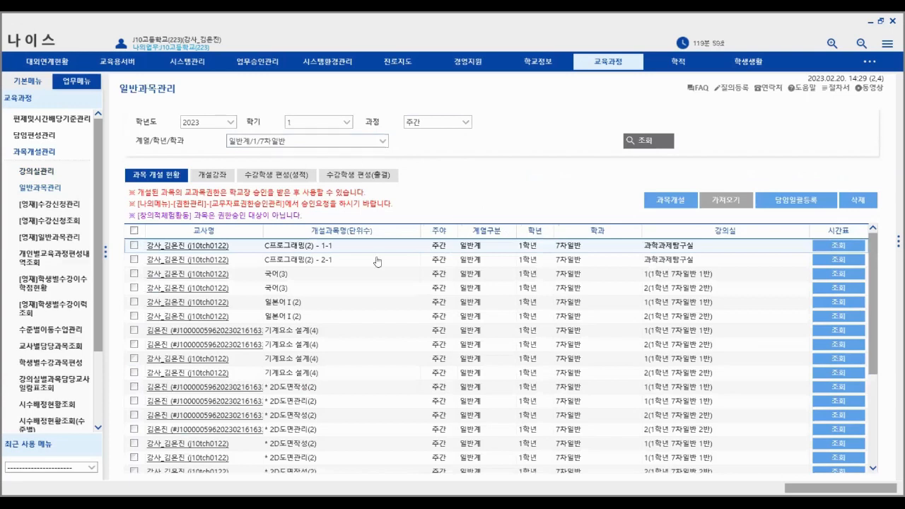
left_click(379, 142)
left_click(319, 204)
left_click(651, 143)
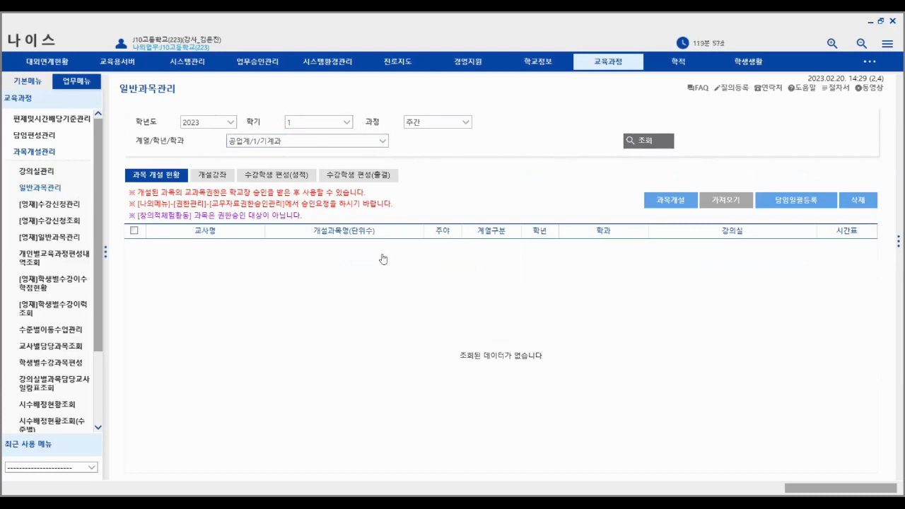
Open the subject 국어(2) for the third listed teacher in classrooms (공업계 1학년 기계과) 3 and 4, and save it.
left_click(670, 206)
left_click(264, 234)
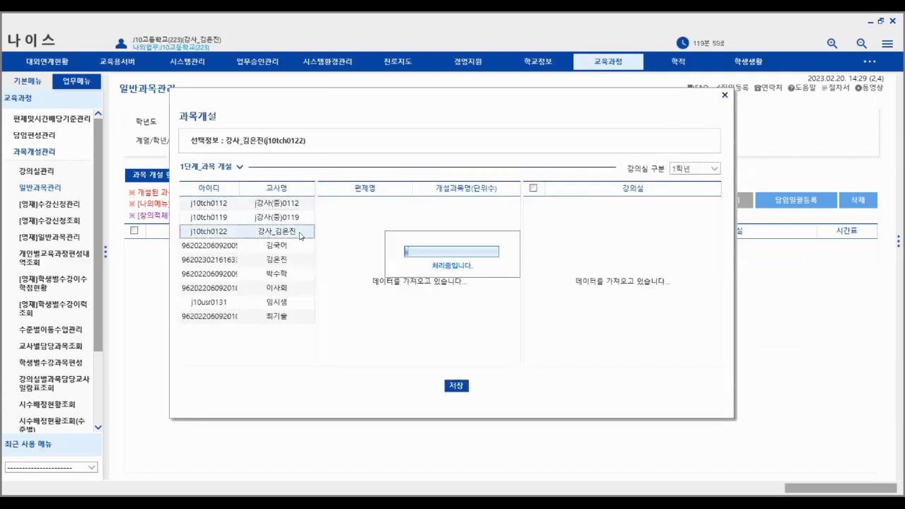
left_click(386, 206)
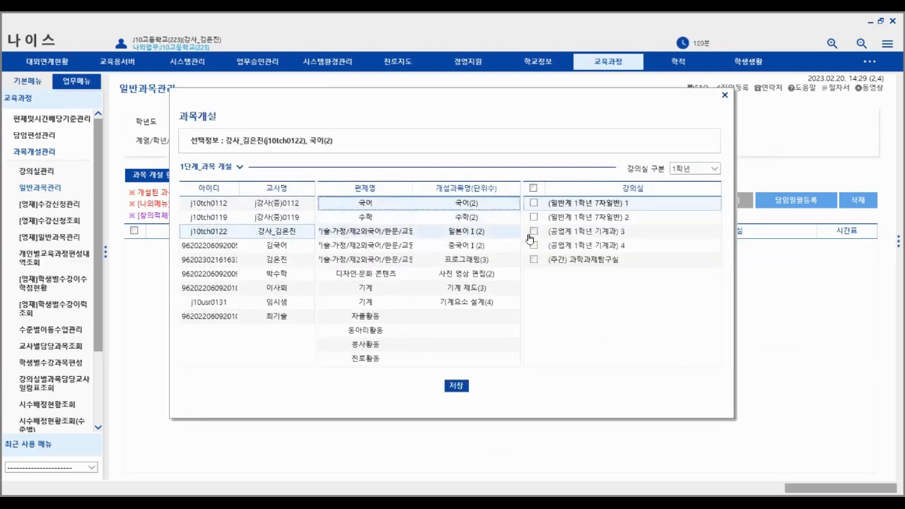
left_click(540, 233)
left_click(535, 246)
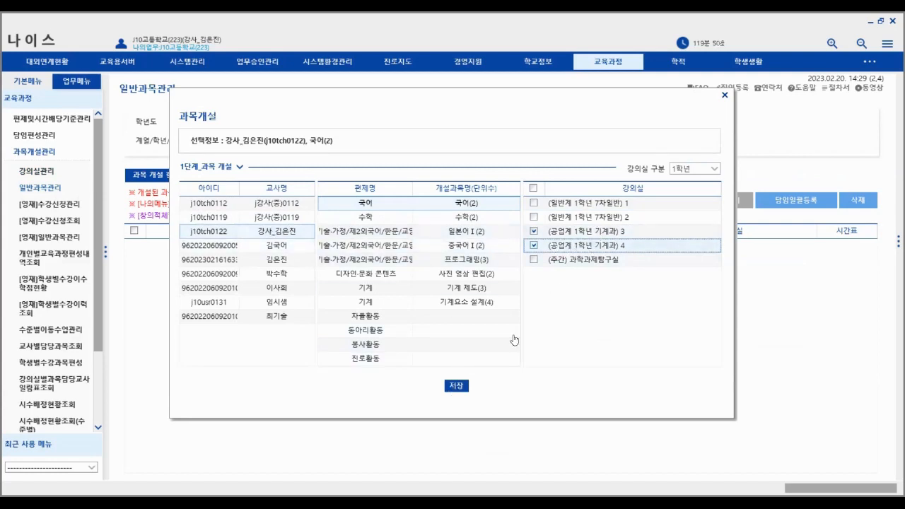
left_click(455, 388)
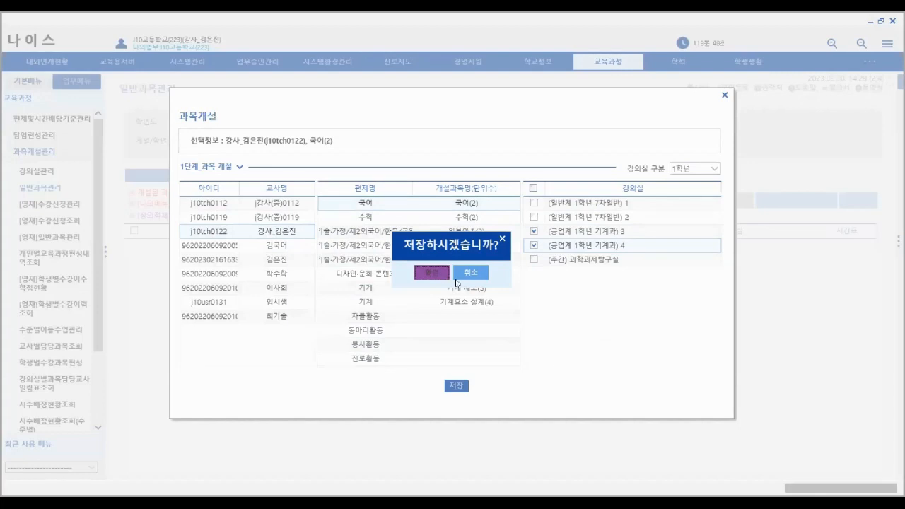
left_click(456, 297)
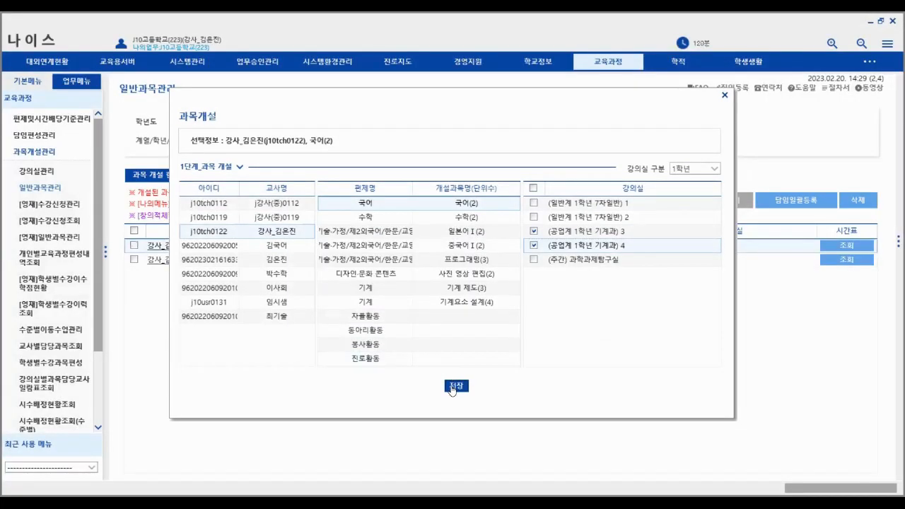
left_click(724, 97)
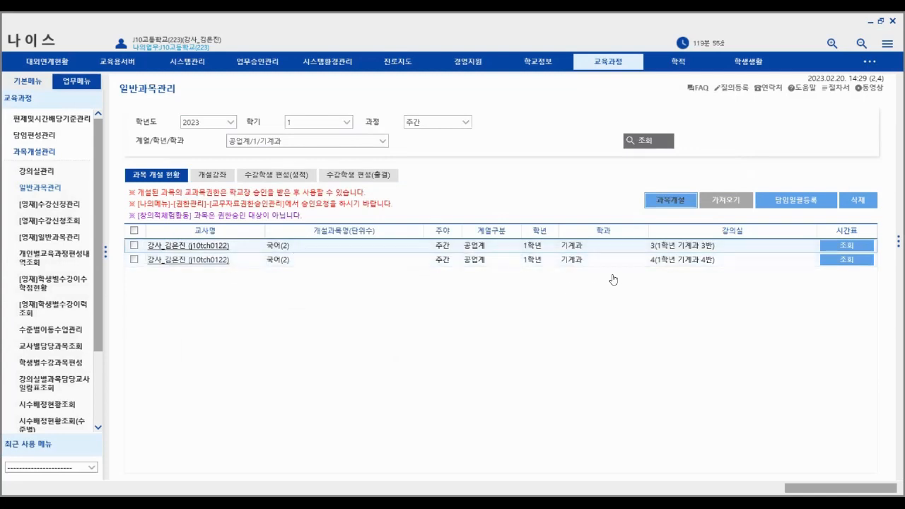
Open the subject 일본어 I(2) for the same teacher in classrooms (공업계 1학년 기계과) 3 and 4, and save it.
left_click(670, 200)
left_click(272, 231)
left_click(480, 231)
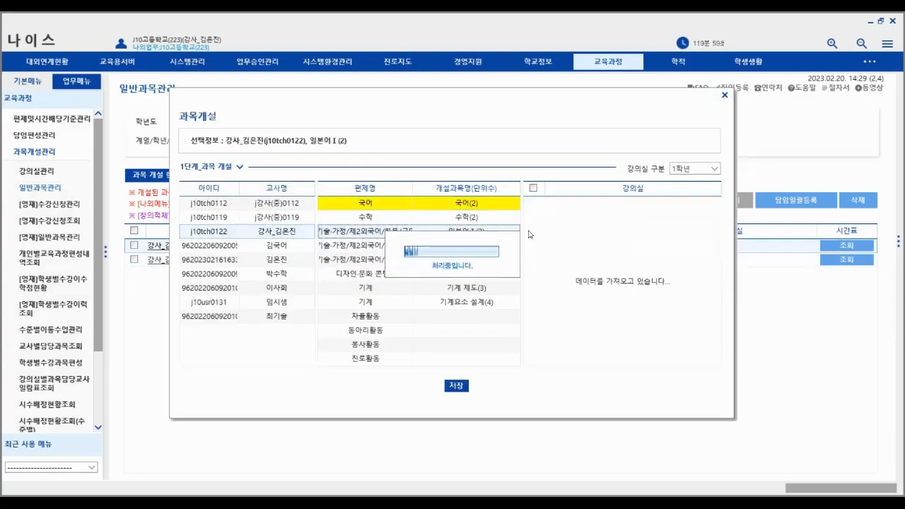
left_click(534, 231)
left_click(534, 245)
left_click(459, 388)
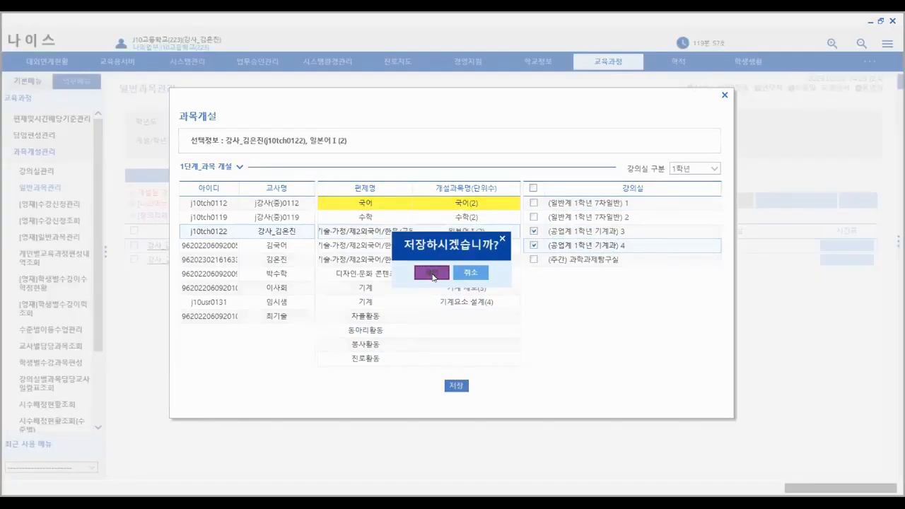
left_click(432, 272)
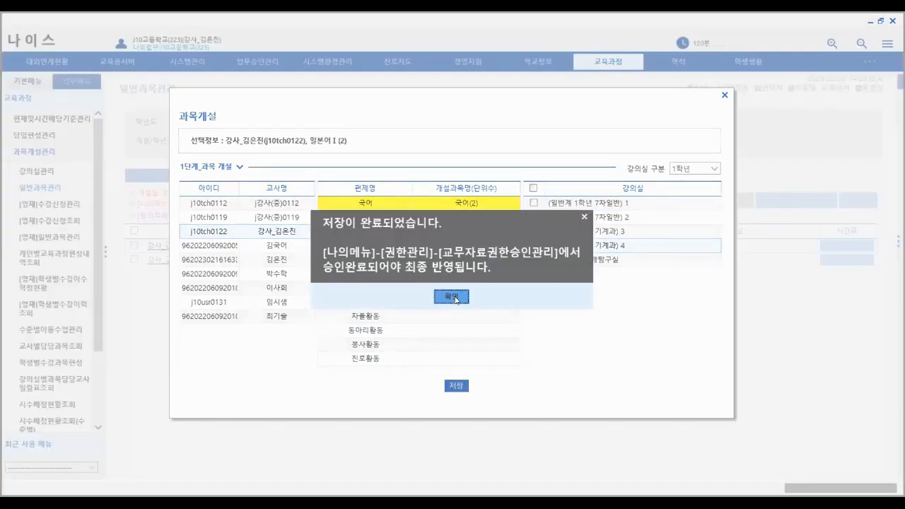
left_click(456, 297)
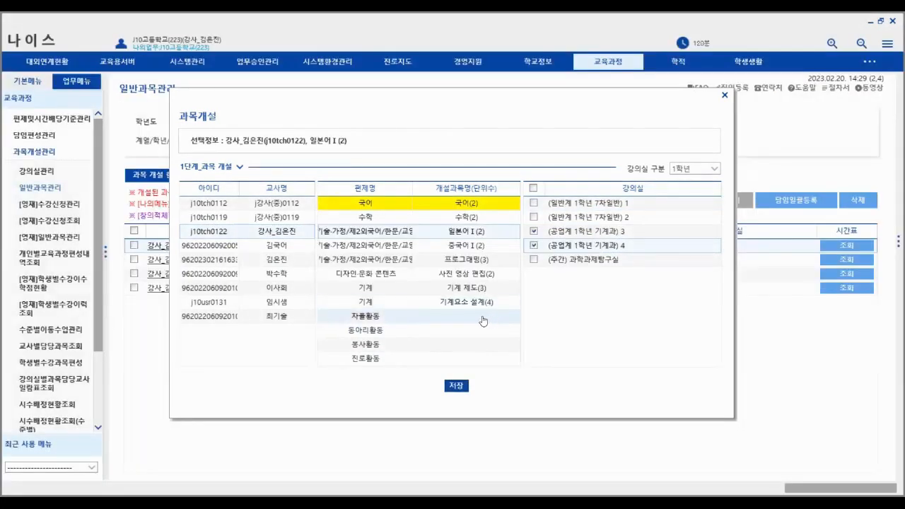
left_click(726, 96)
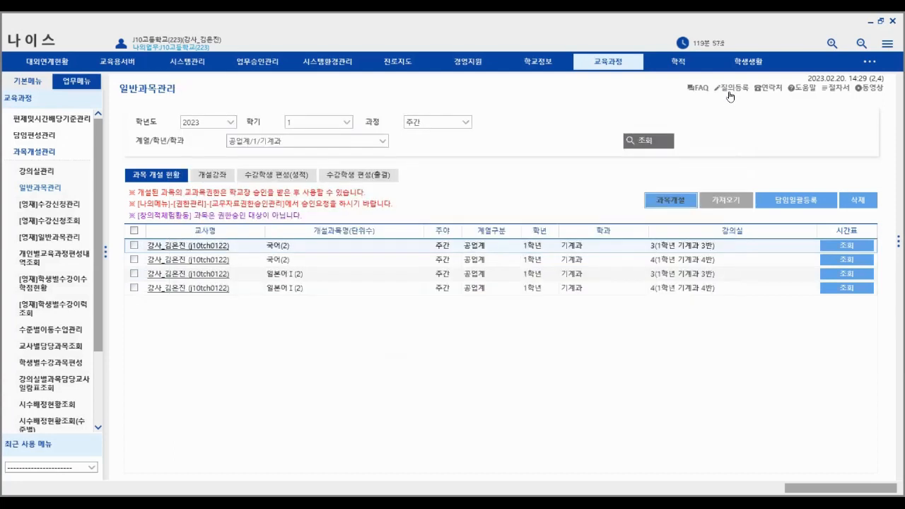
Open the subject 기계 제도(3) for the same teacher in classrooms (공업계 1학년 기계과) 3 and 4, and save it.
left_click(676, 201)
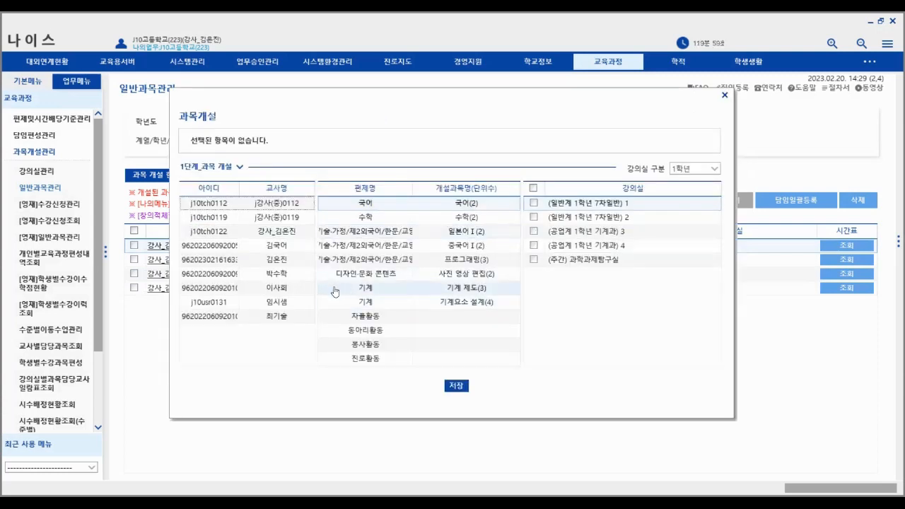
left_click(290, 233)
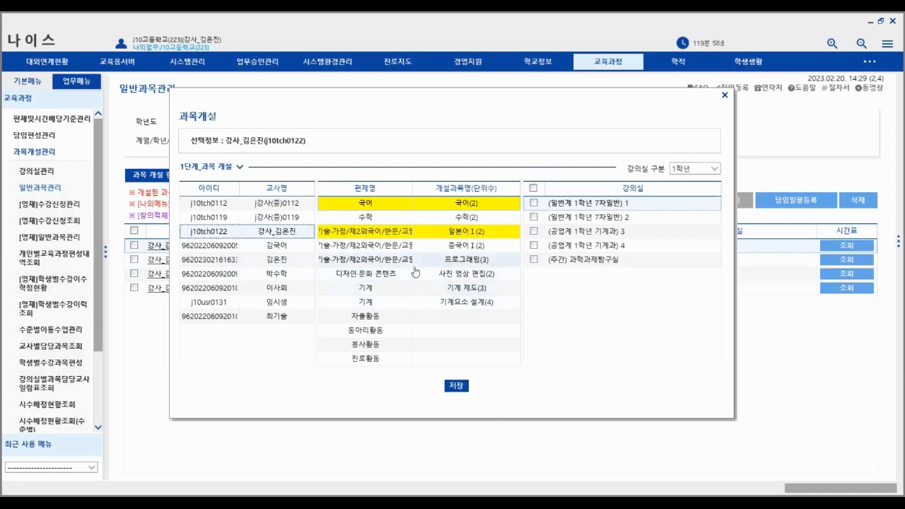
left_click(383, 292)
left_click(533, 232)
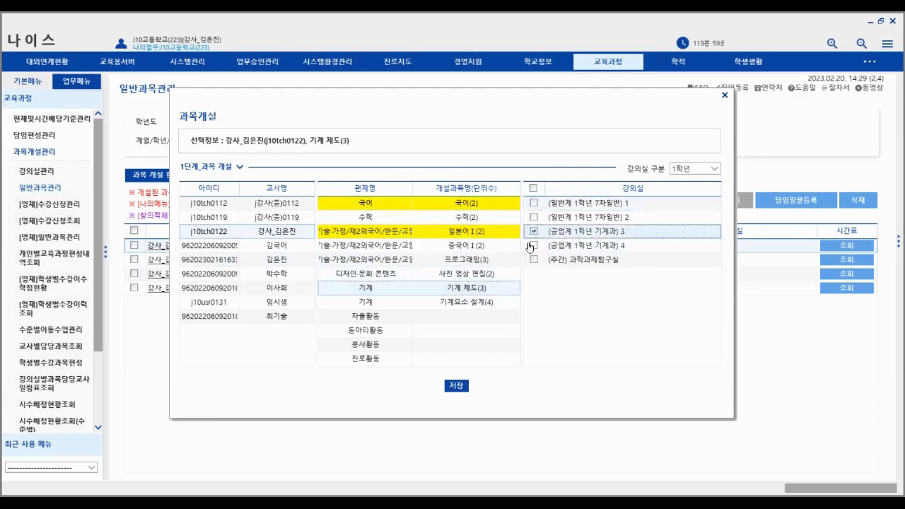
left_click(534, 245)
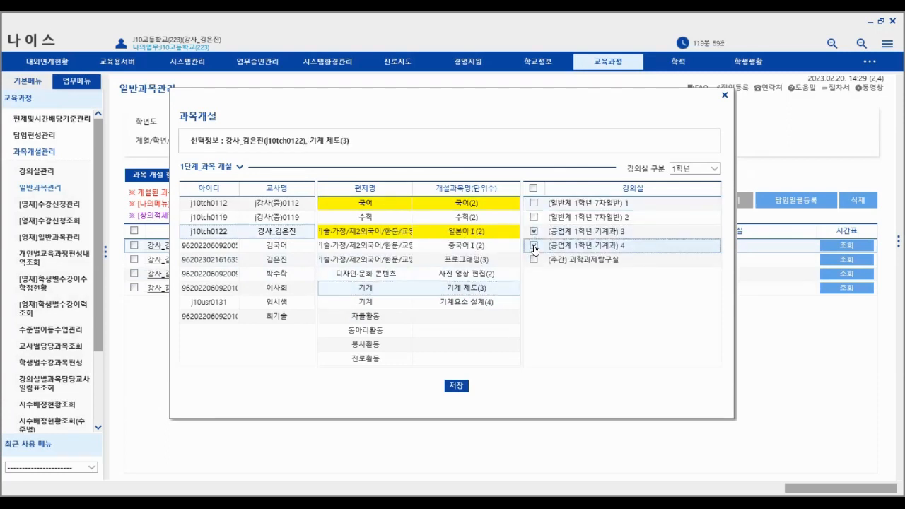
left_click(455, 386)
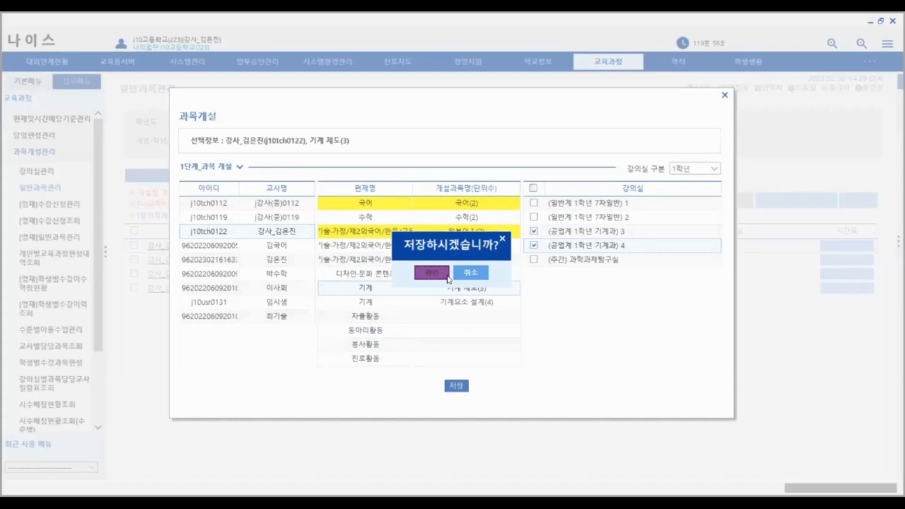
left_click(431, 273)
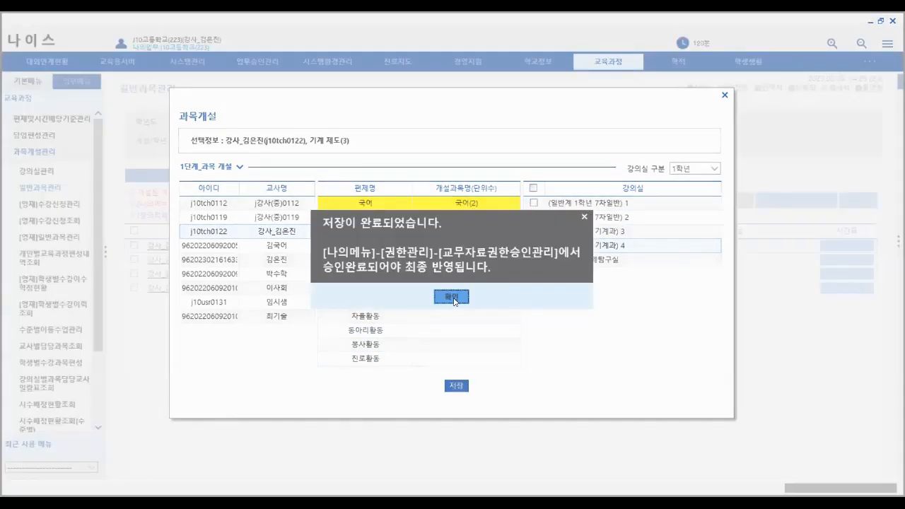
left_click(453, 299)
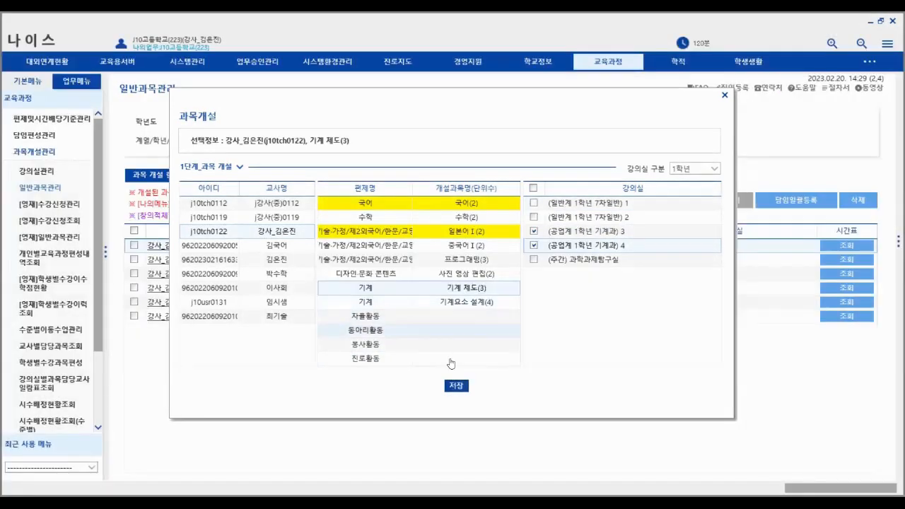
left_click(724, 96)
Set up 기계요소 설계(4) for the same teacher in 기계과 classrooms 3 and 4, and proceed to its 능력단위 stage.
left_click(676, 201)
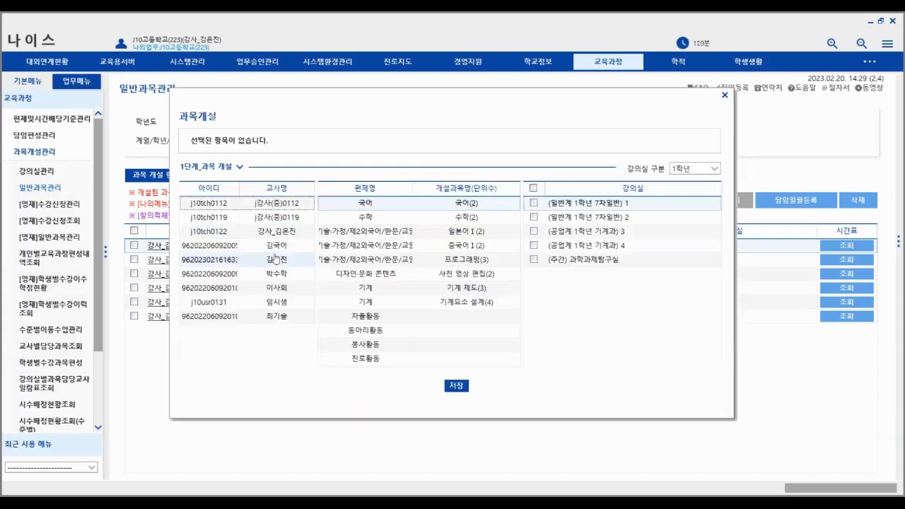
left_click(289, 236)
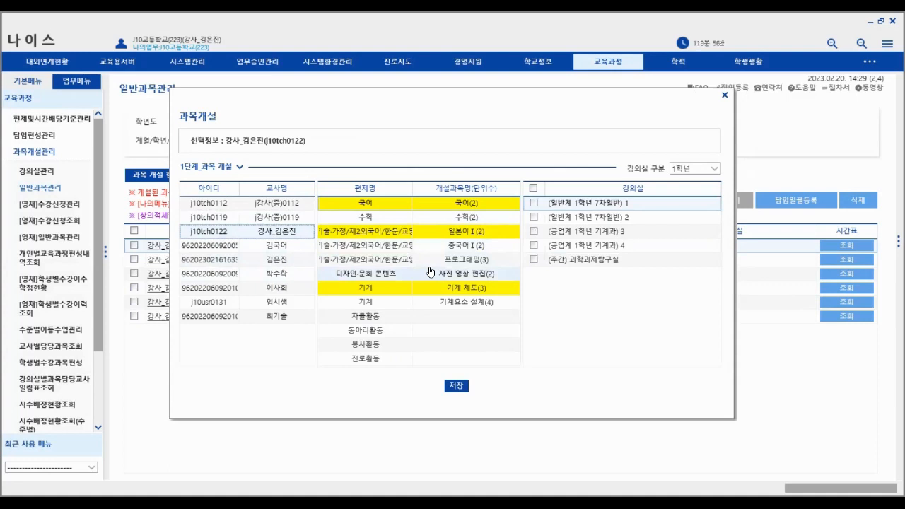
left_click(466, 309)
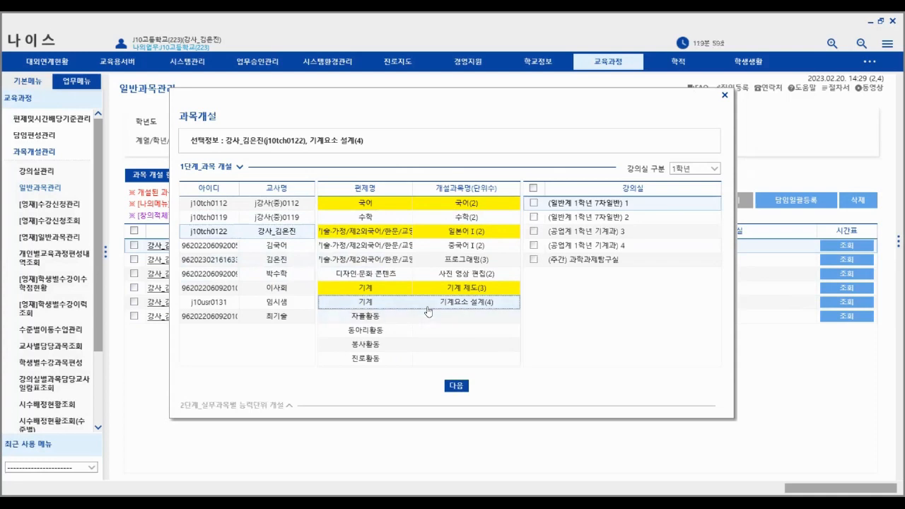
left_click(533, 231)
left_click(533, 245)
left_click(457, 385)
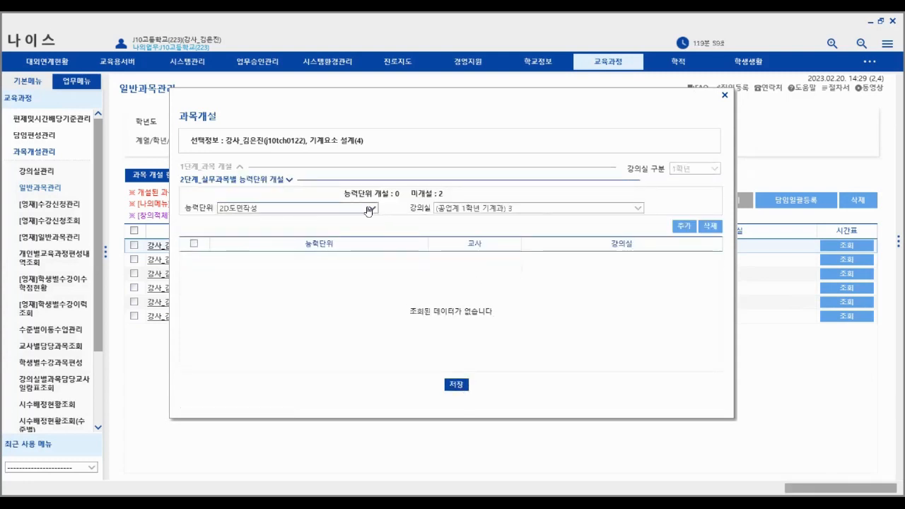
Add the 능력단위 2D도면작성 and 2D도면관리 in classroom (공업계 1학년 기계과) 3 to 기계요소 설계(4), and save them.
left_click(684, 227)
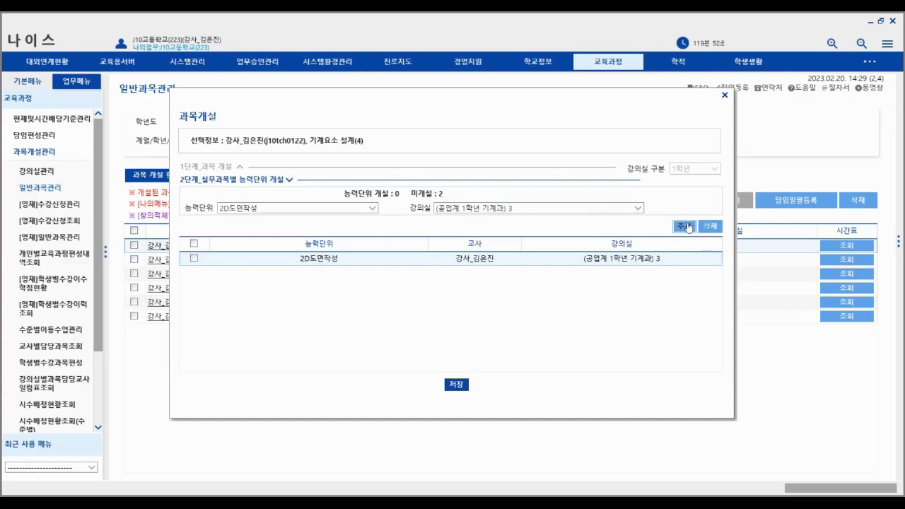
left_click(369, 209)
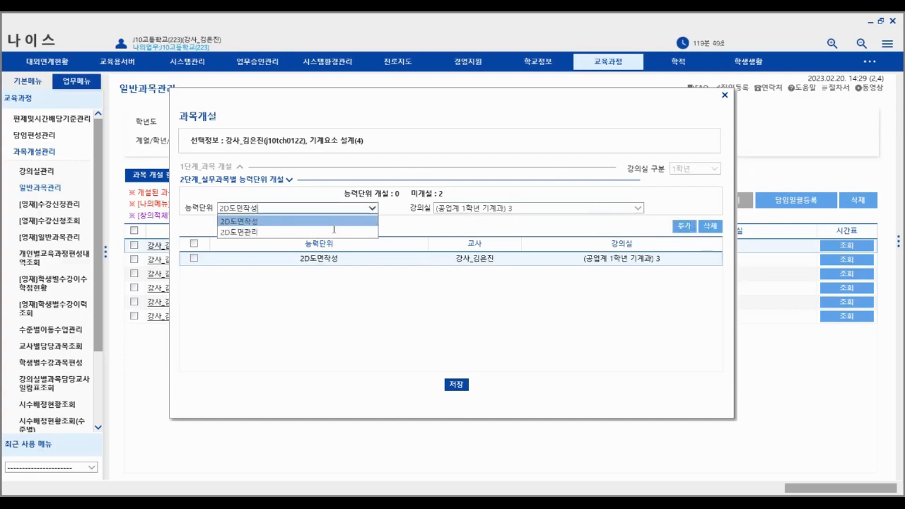
left_click(323, 235)
left_click(684, 226)
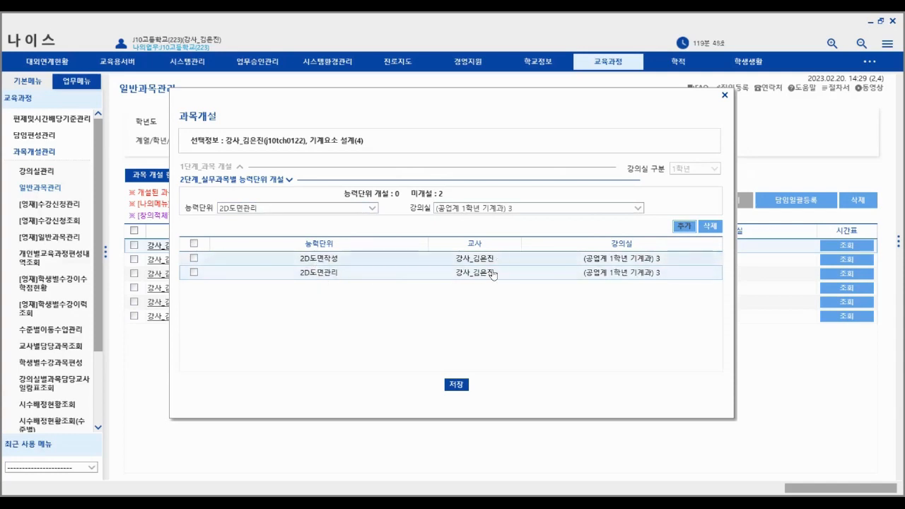
left_click(457, 385)
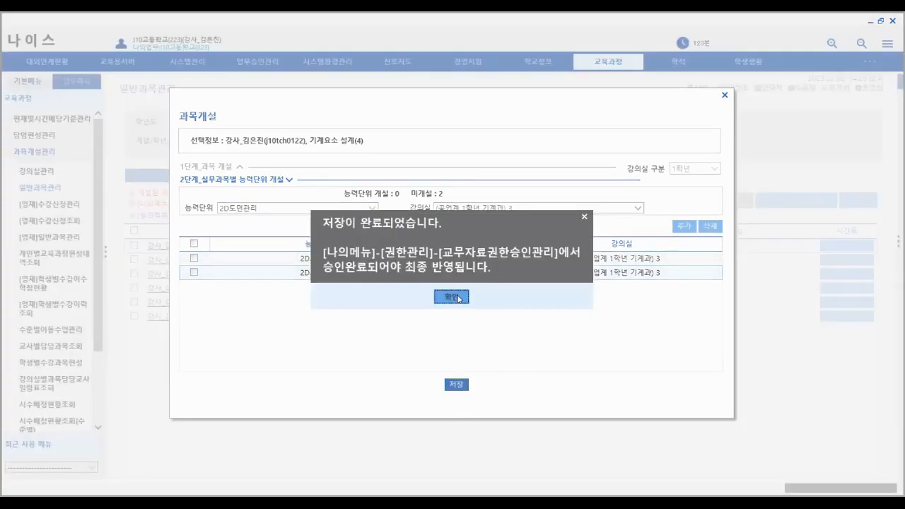
left_click(456, 297)
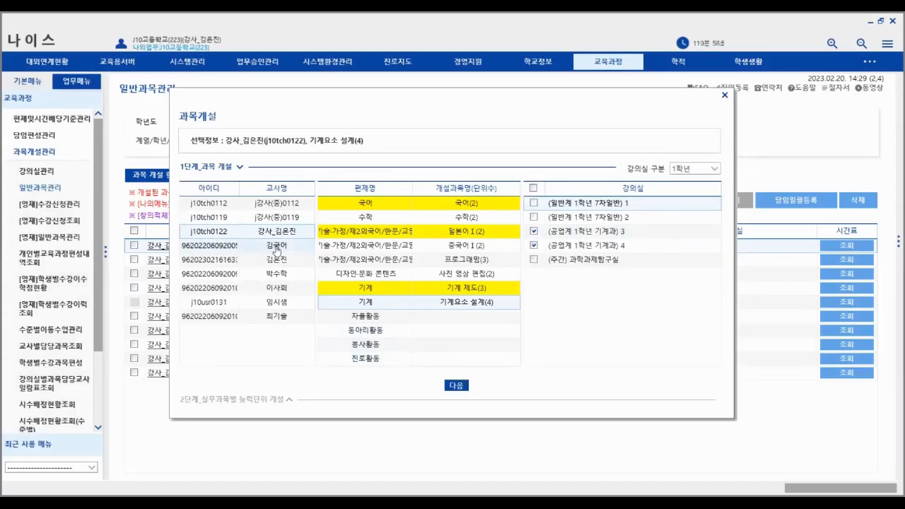
Assign 기계요소 설계(4) in 기계과 classroom 3 to the fourth listed teacher, adding the 능력단위 2D도면작성 and 2D도면관리.
left_click(276, 250)
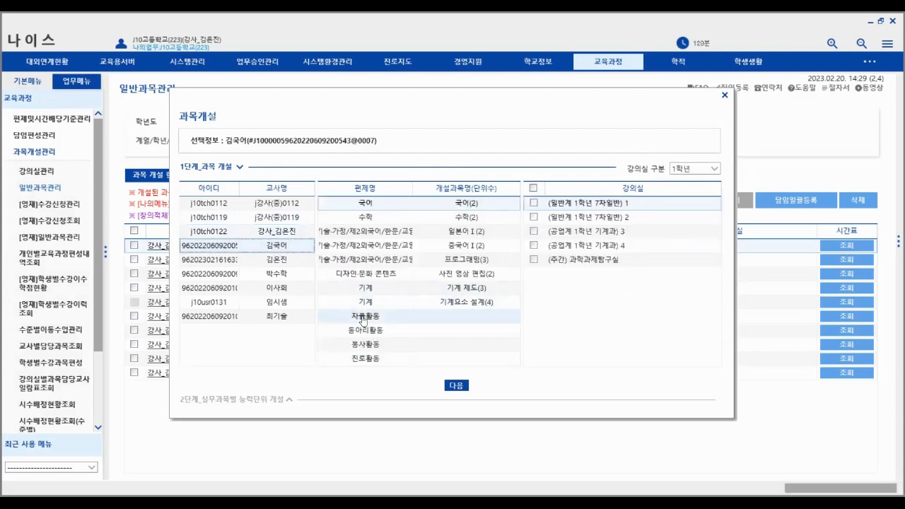
left_click(378, 304)
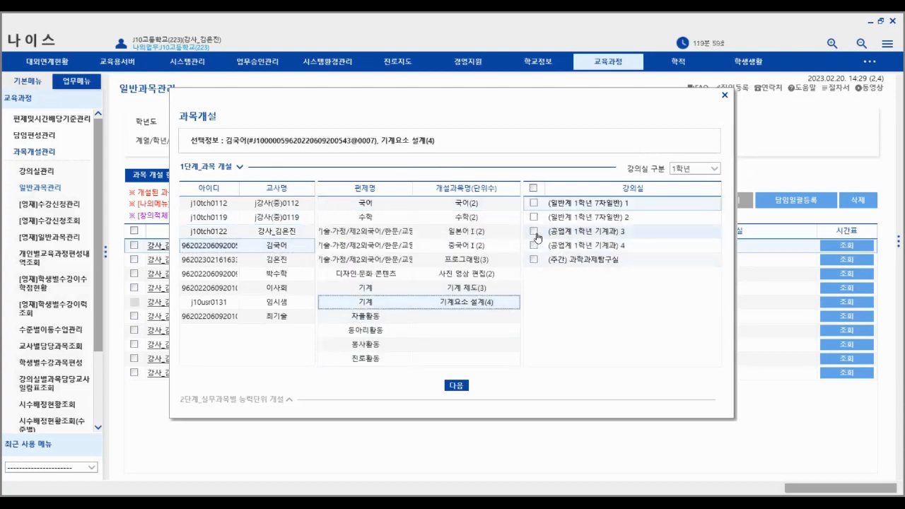
left_click(534, 234)
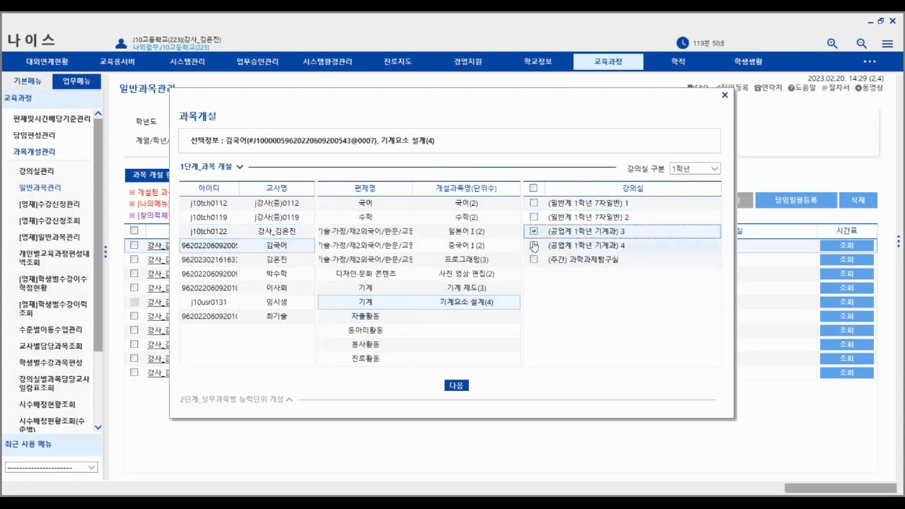
left_click(456, 385)
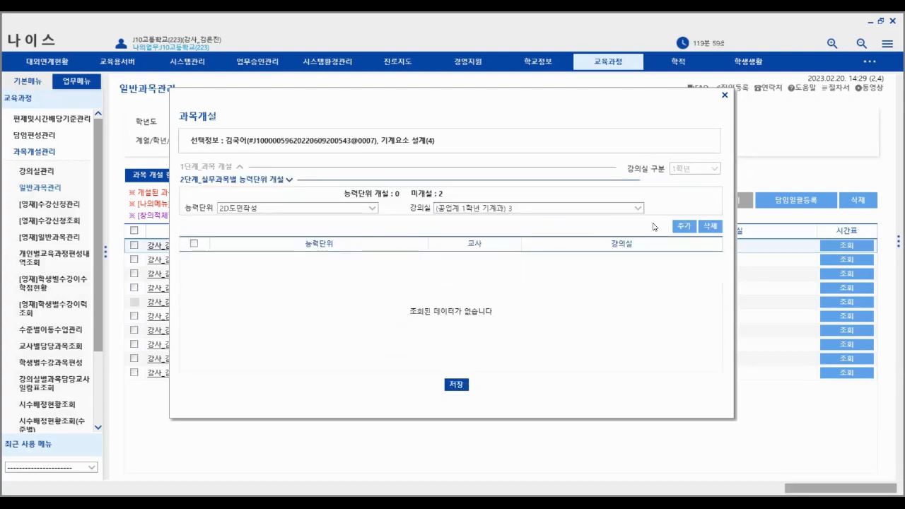
left_click(684, 226)
left_click(339, 208)
left_click(336, 234)
left_click(684, 226)
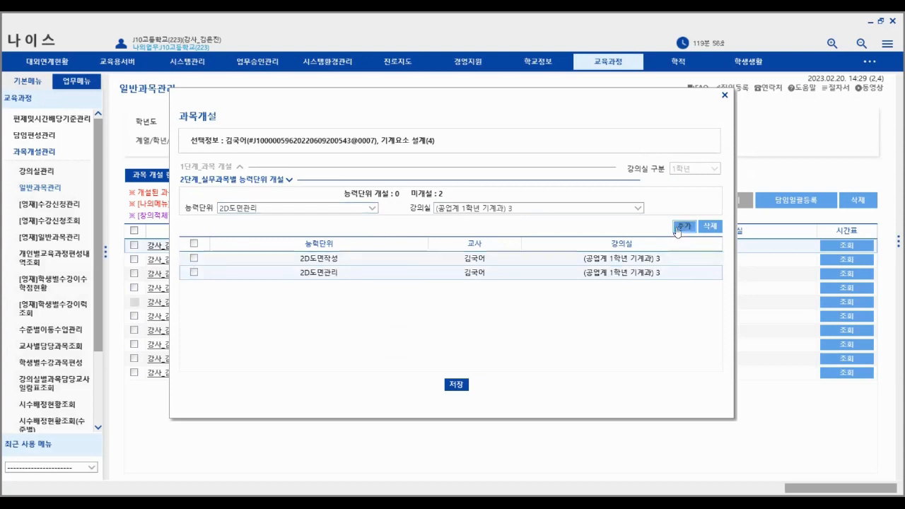
Try to save the fourth listed teacher's 능력단위 for 기계요소 설계(4).
left_click(456, 385)
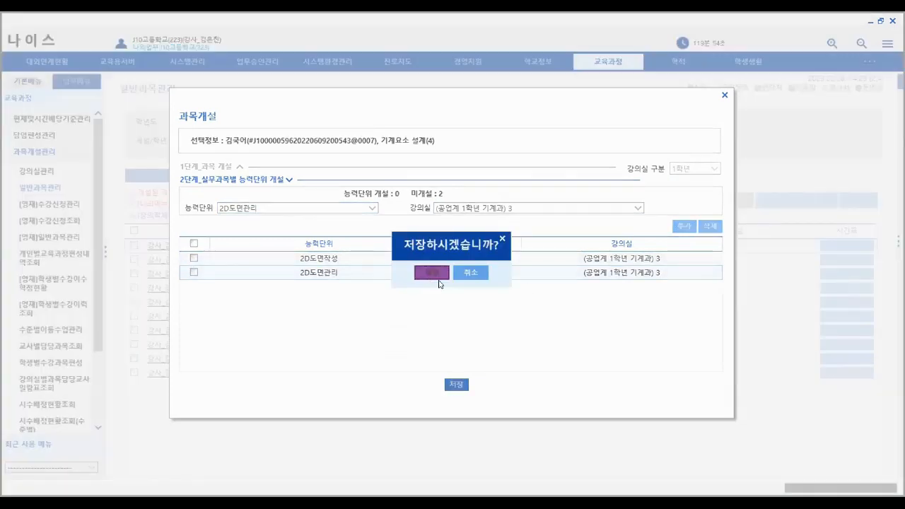
left_click(438, 280)
left_click(456, 226)
left_click(447, 250)
type("ㅅㅣㄴㄱㄷㅡㅇㄹㅗㄱ")
left_click(425, 351)
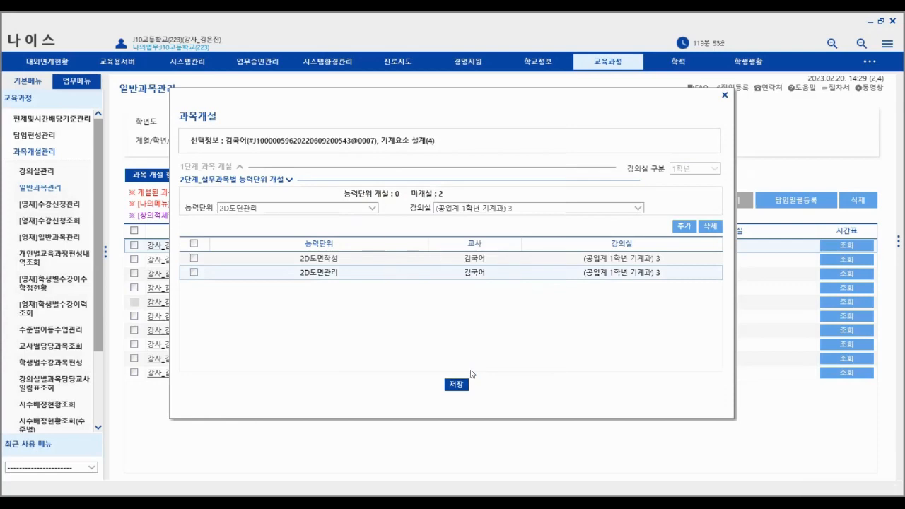
left_click(448, 283)
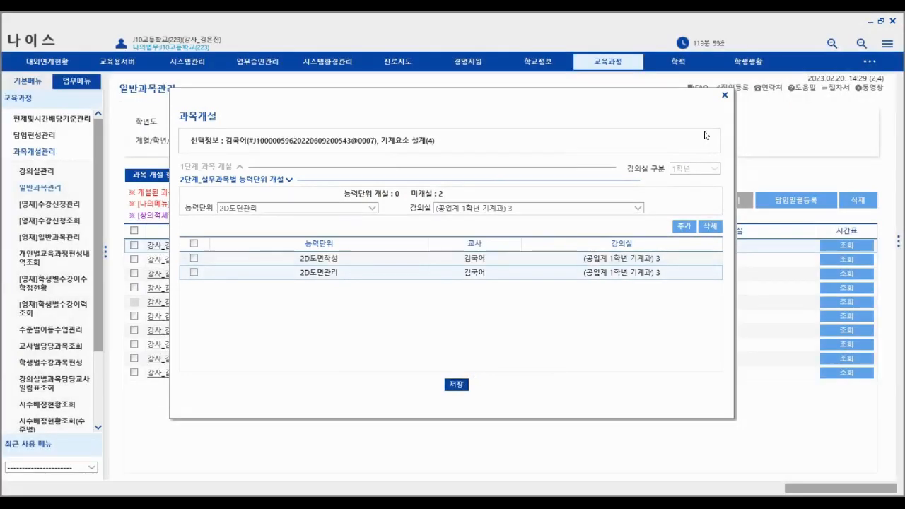
Leave the 능력단위 stage of 기계요소 설계(4) and return to the list of opened subjects.
left_click(724, 96)
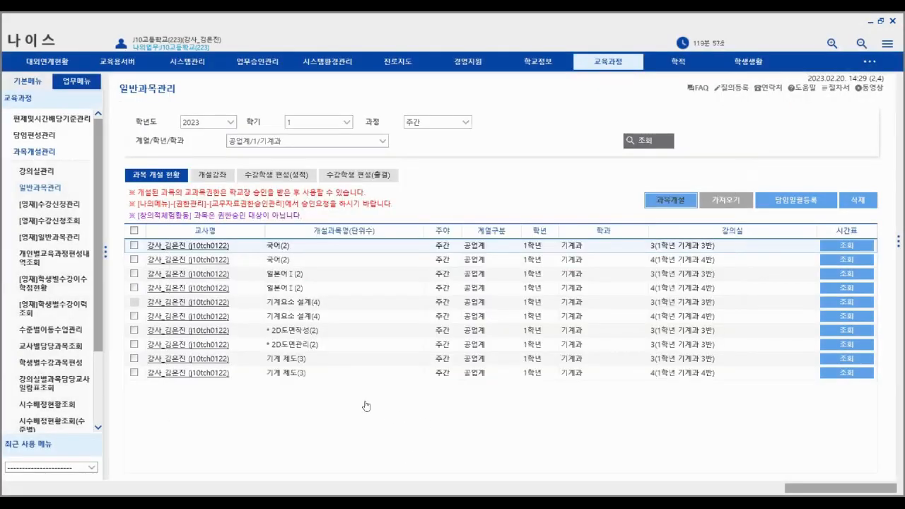
left_click(673, 201)
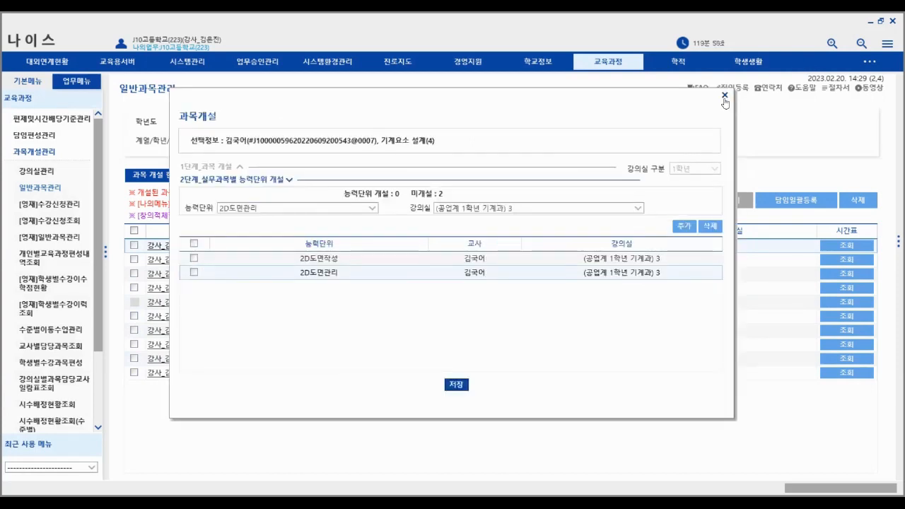
left_click(724, 98)
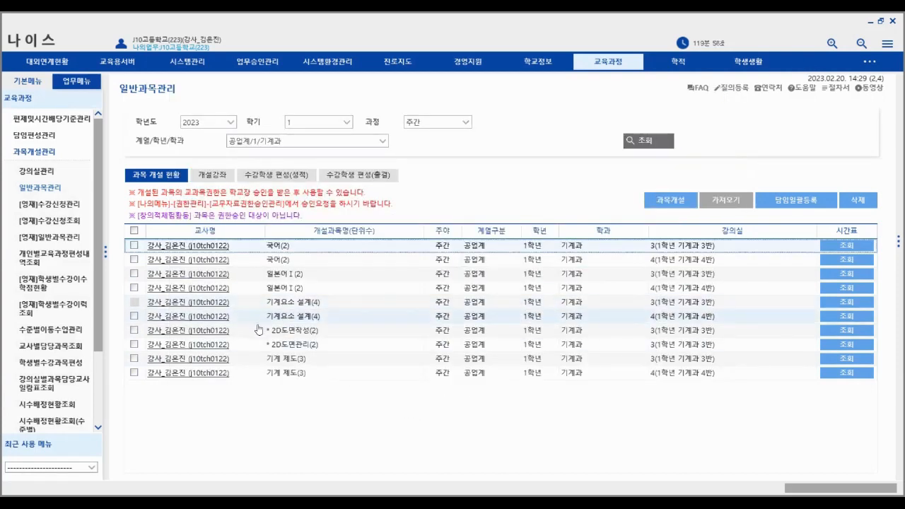
Try to bulk-register 자율활동, 동아리활동, 봉사활동 and 진로활동 for the homeroom teachers, with 신규등록 as the permission change reason.
left_click(807, 205)
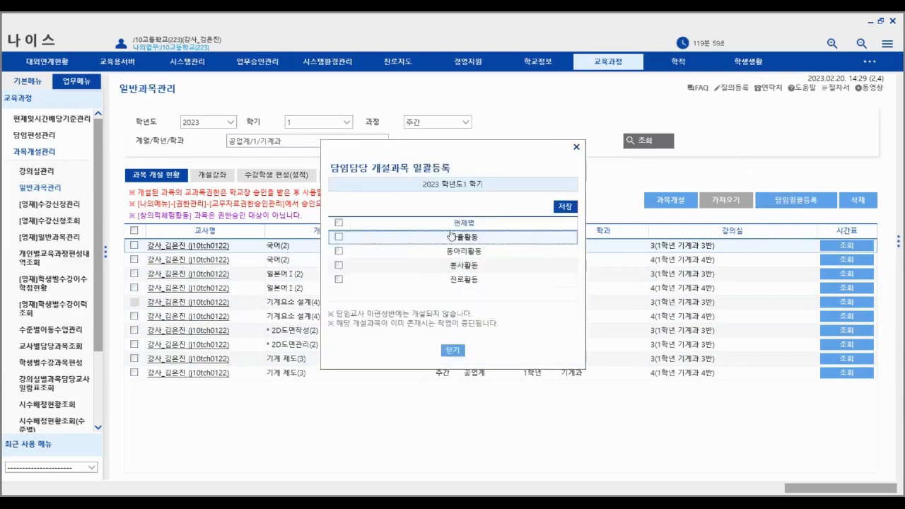
left_click(338, 223)
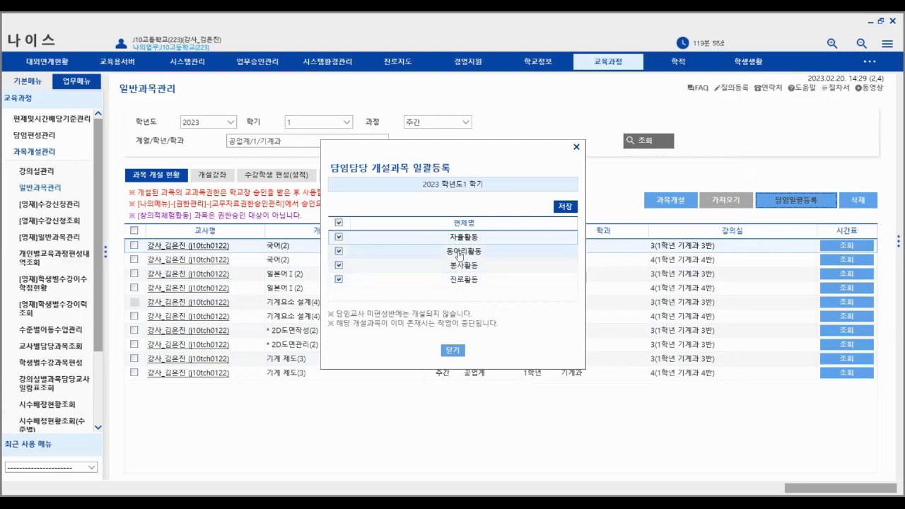
left_click(564, 208)
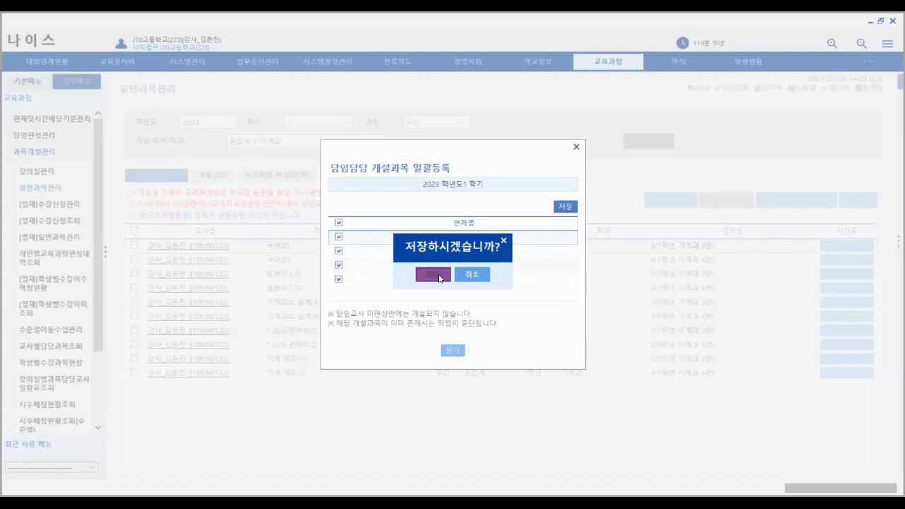
left_click(434, 275)
type("ㅅㅣㄴㄱㅠㄷㅡㅇㄹㅗㄱ")
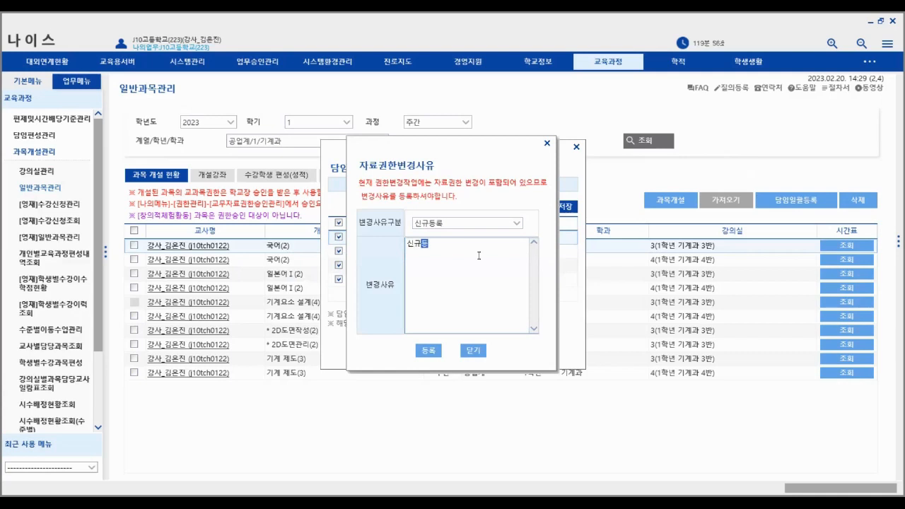
type("ㄹㅗㄱ")
left_click_drag(477, 147, 554, 143)
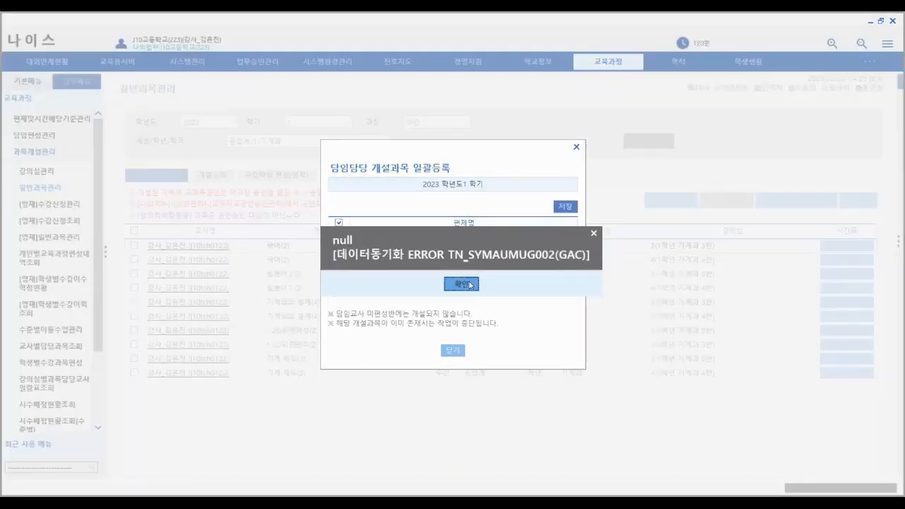
left_click(461, 283)
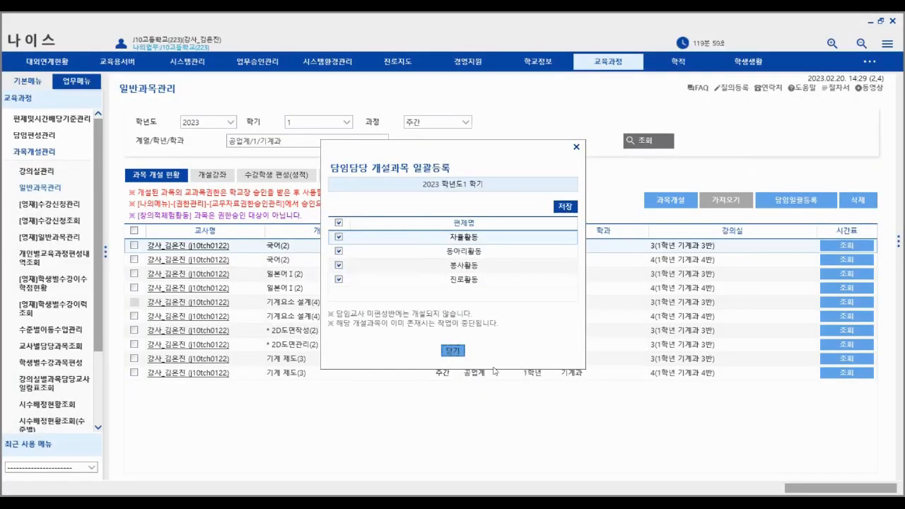
left_click(452, 350)
left_click(645, 141)
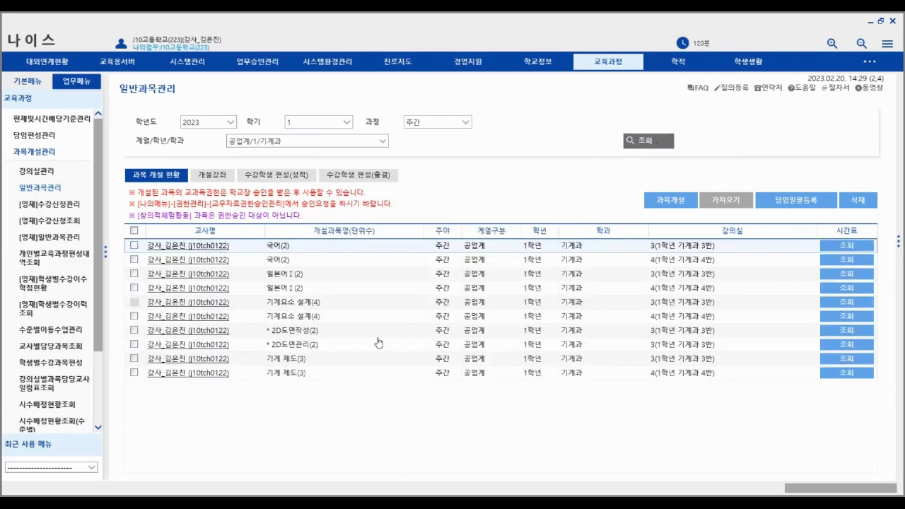
Examine the activities and notes offered for the homeroom teachers' bulk registration.
left_click(796, 200)
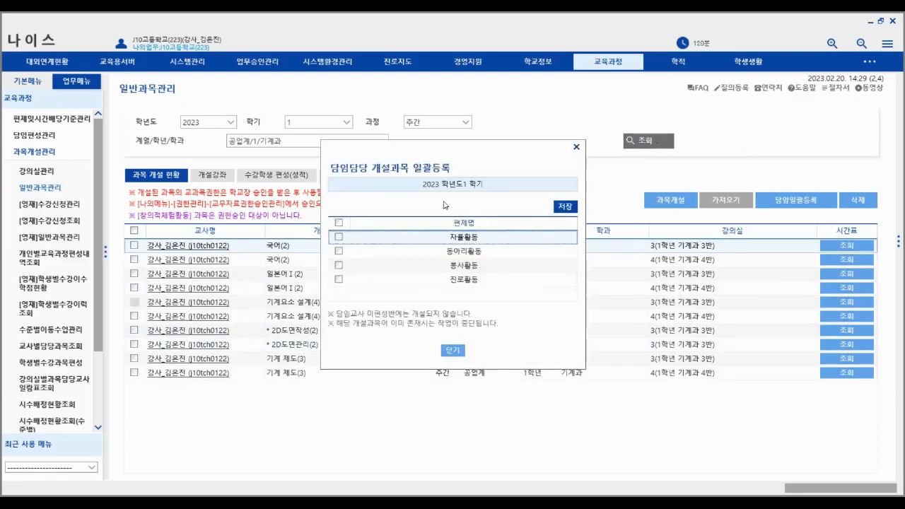
left_click(576, 147)
left_click(797, 201)
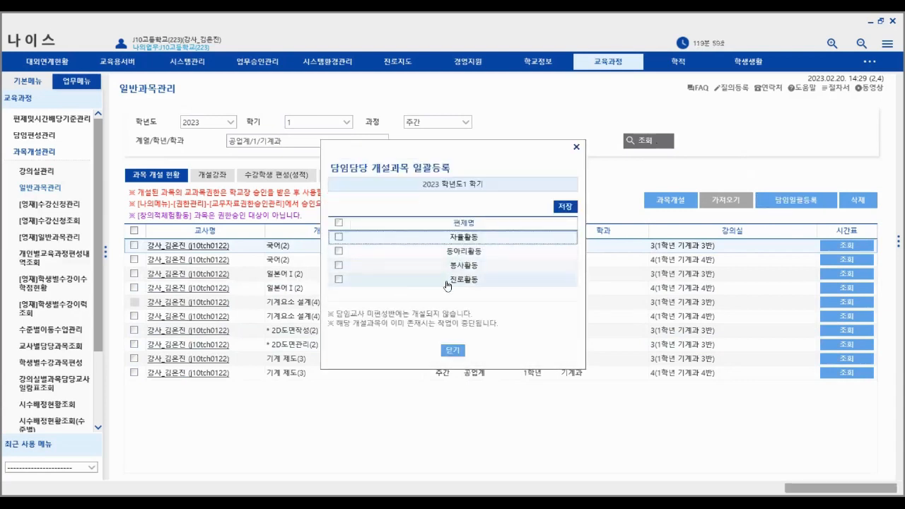
left_click(452, 349)
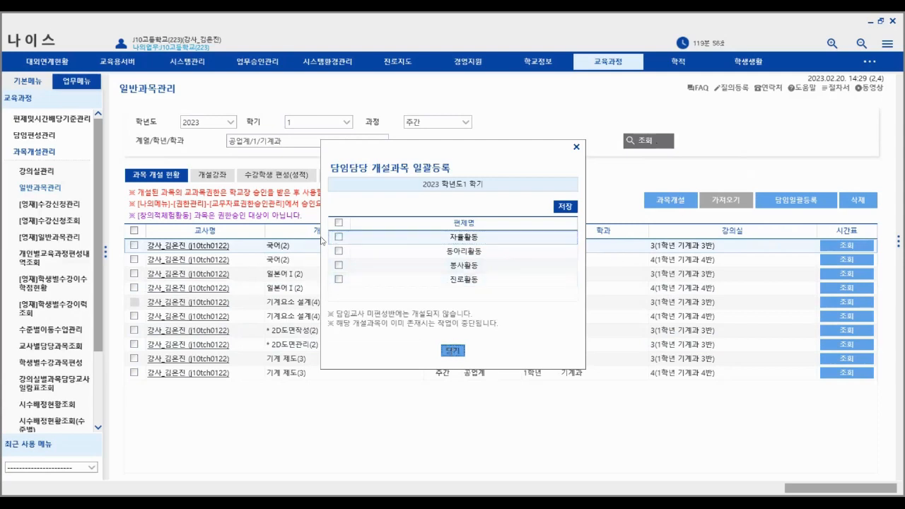
left_click(286, 232)
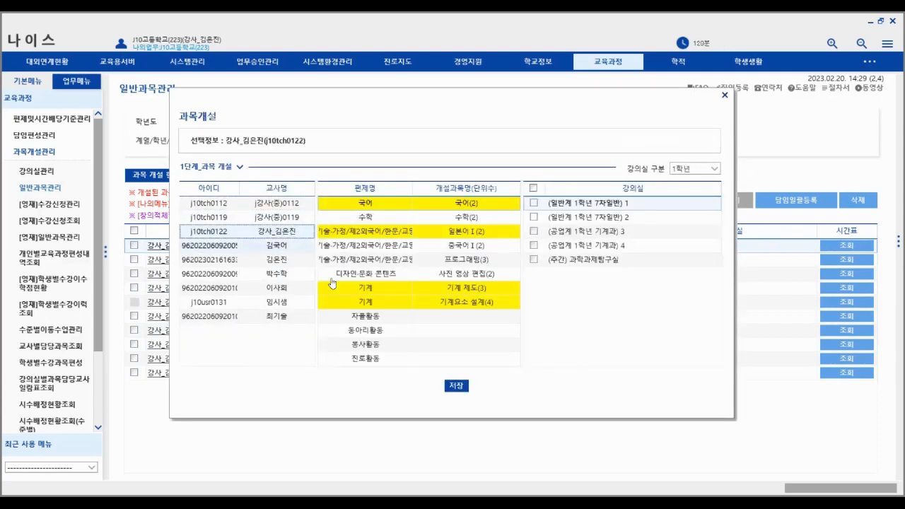
left_click(374, 360)
left_click(534, 217)
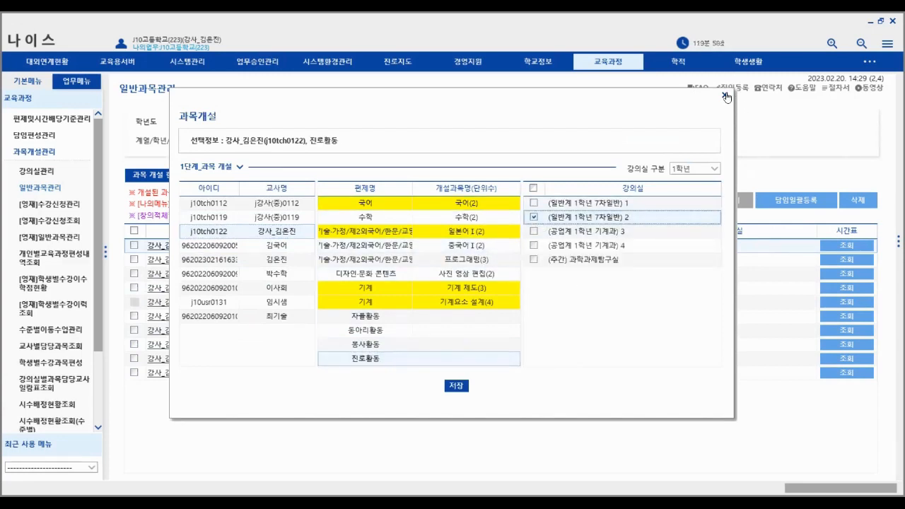
left_click(725, 95)
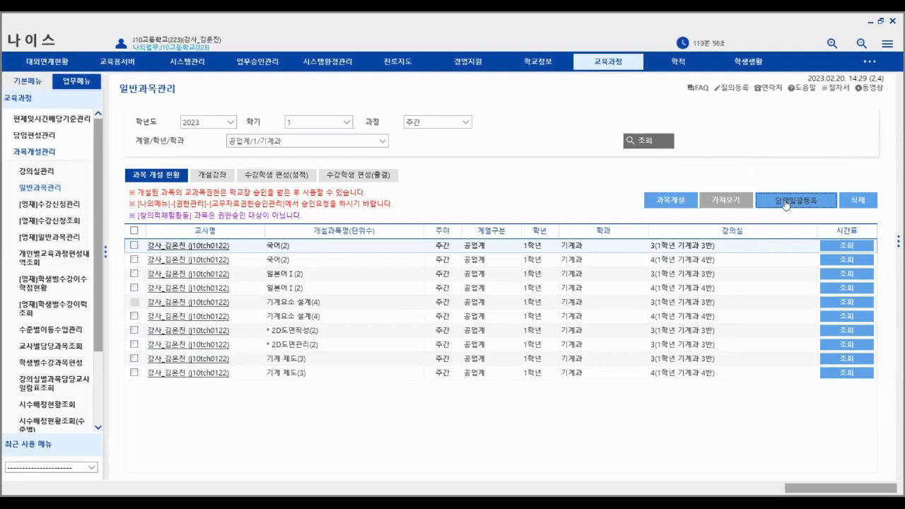
Compare opening subjects individually per teacher with the homeroom bulk registration of activities.
left_click(577, 149)
left_click(670, 202)
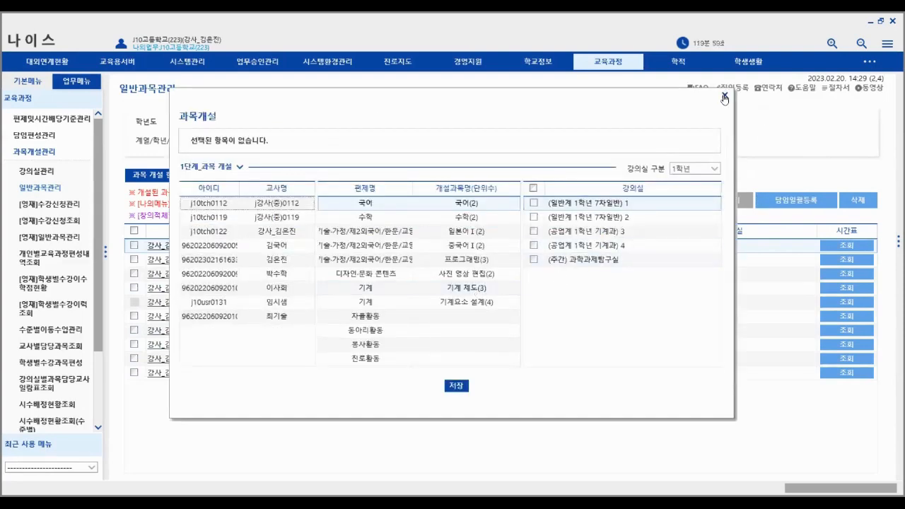
left_click(725, 97)
left_click(803, 204)
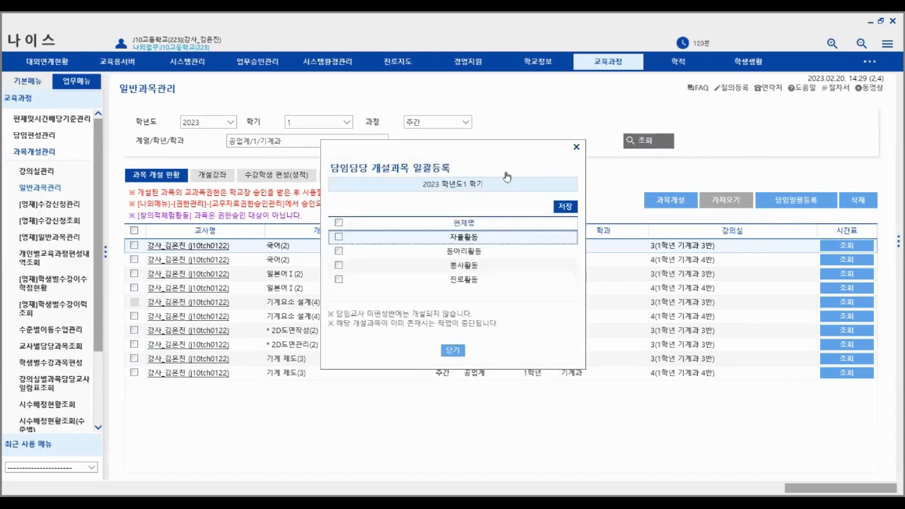
left_click(576, 147)
left_click(810, 205)
left_click(574, 149)
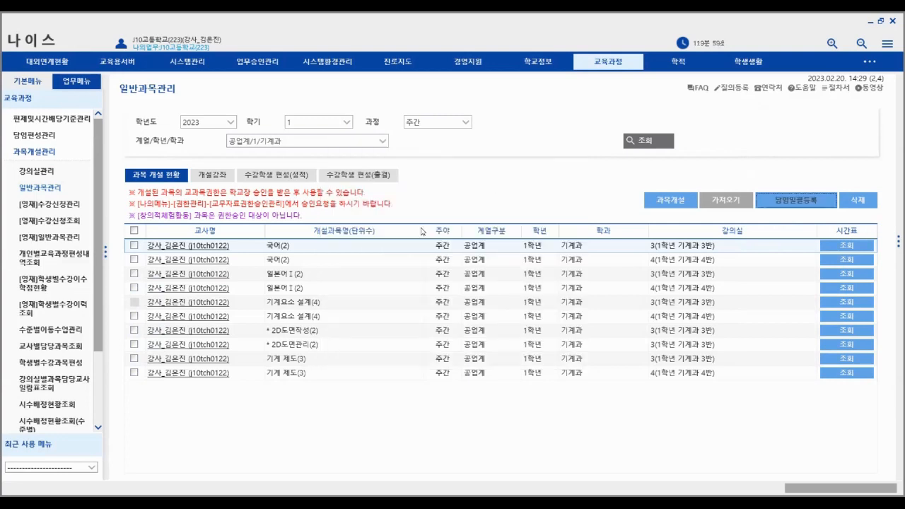
left_click(800, 200)
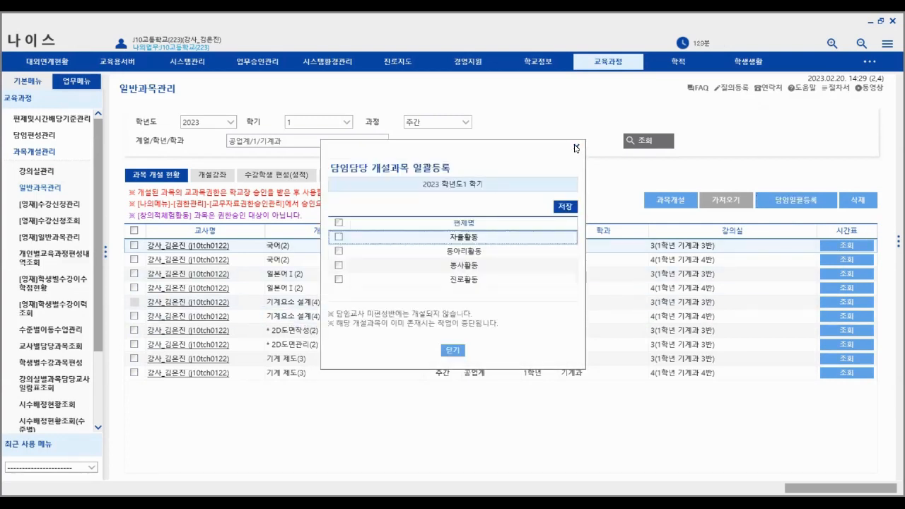
left_click(576, 149)
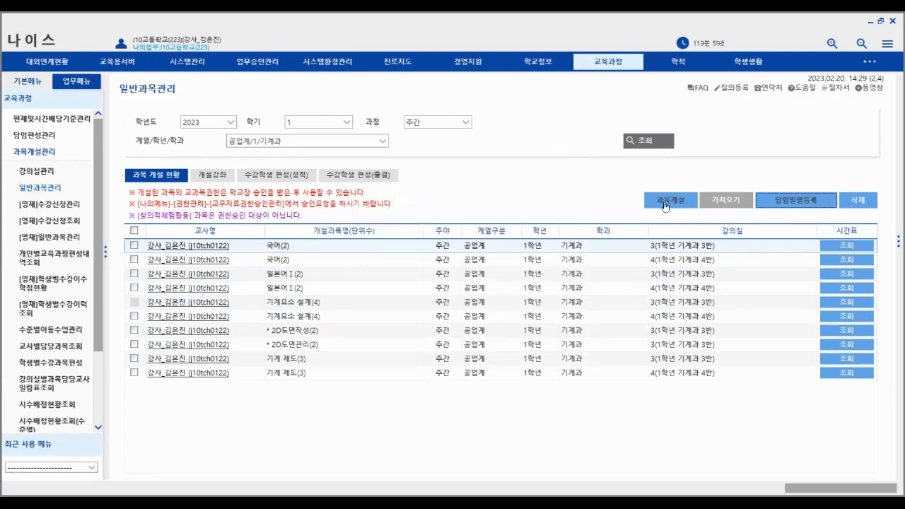
left_click(228, 270)
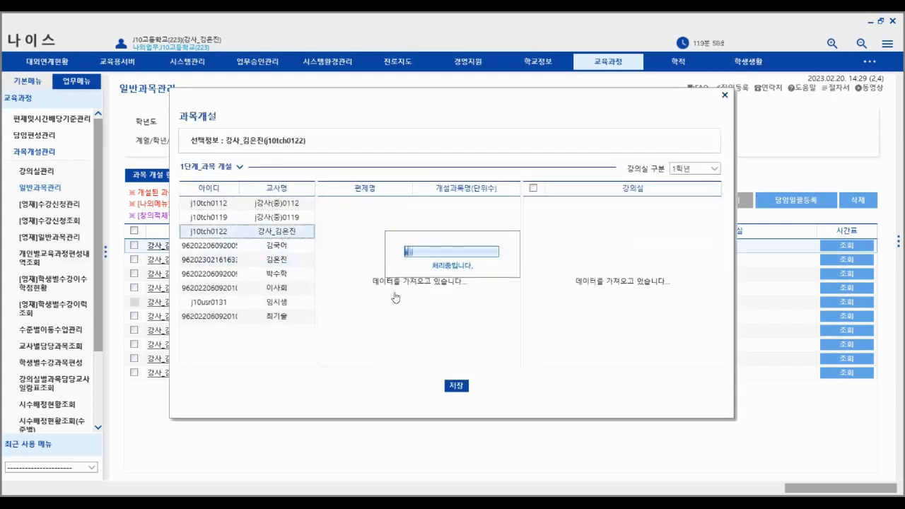
left_click(367, 359)
left_click(553, 247)
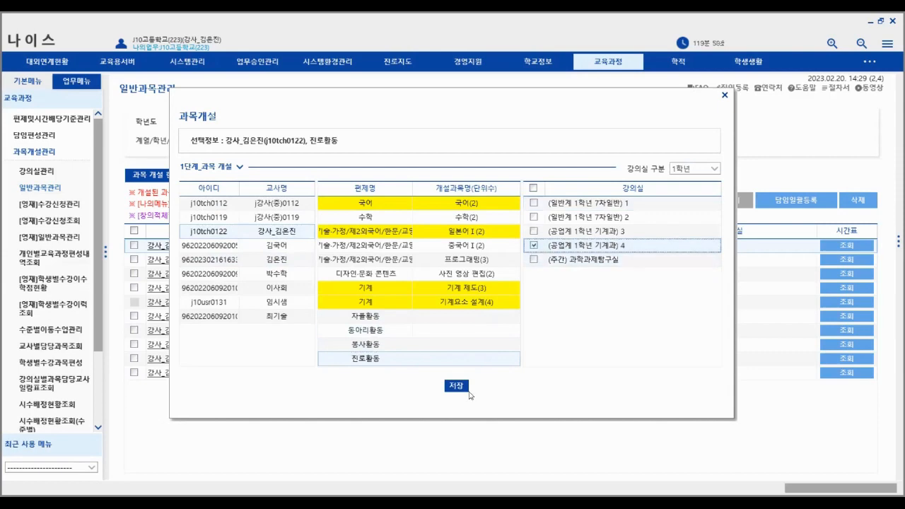
left_click(724, 96)
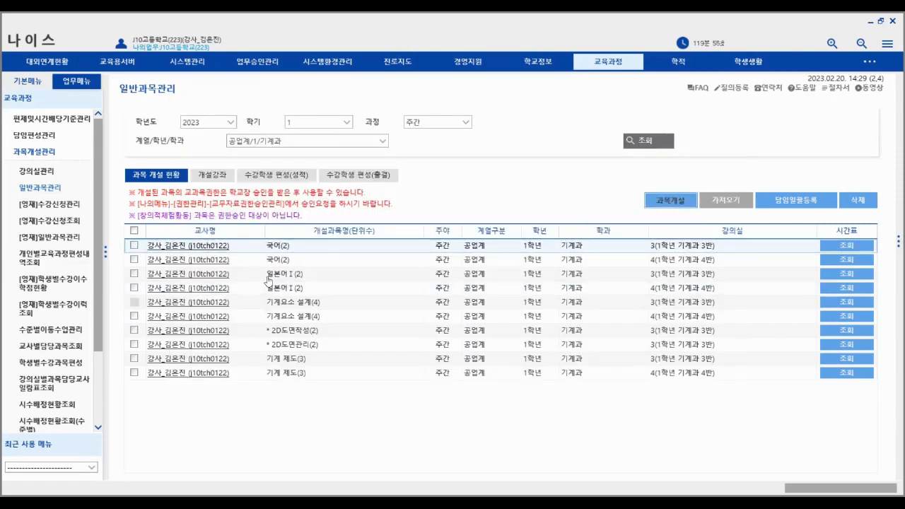
left_click(670, 200)
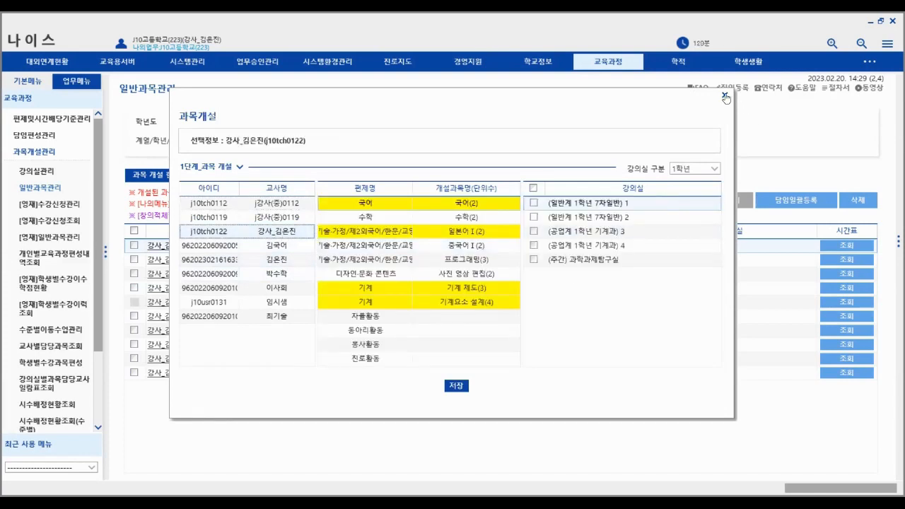
left_click(724, 96)
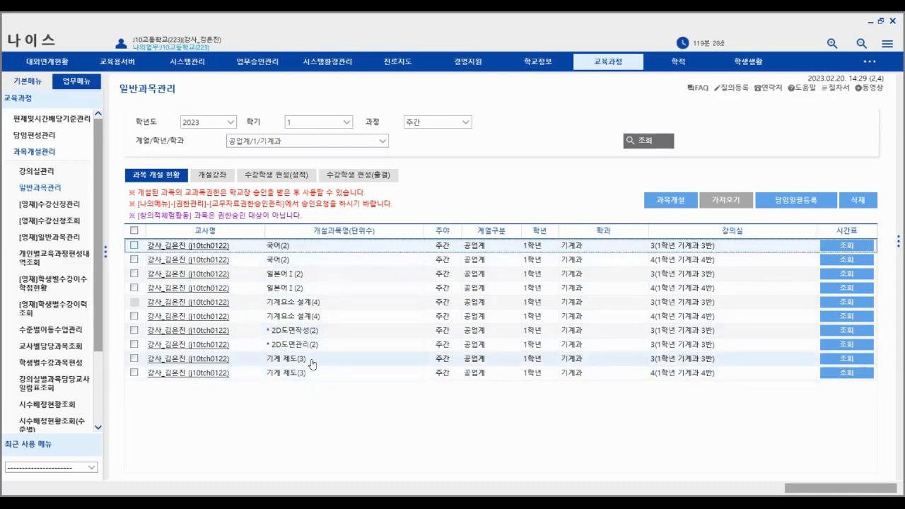
Examine the 개설강좌 of 국어(2) for 기계과 classrooms 3 and 4.
left_click(213, 177)
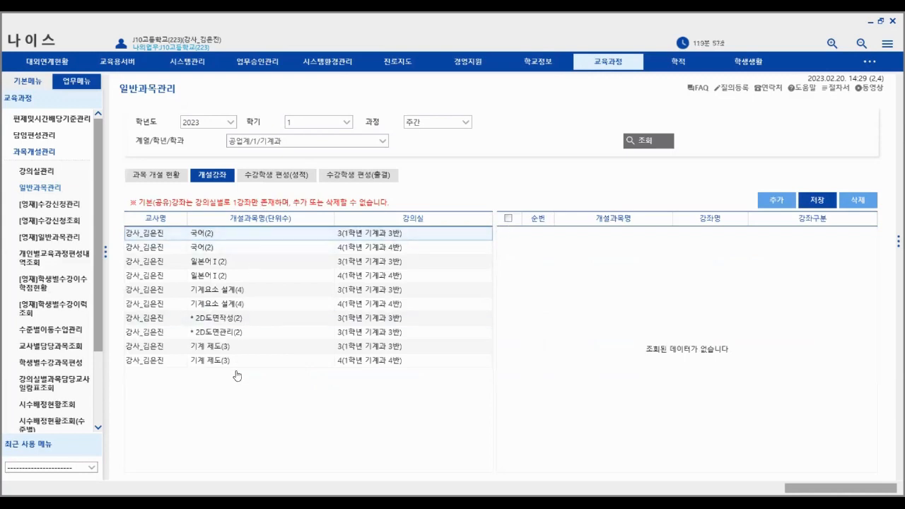
double_click(276, 235)
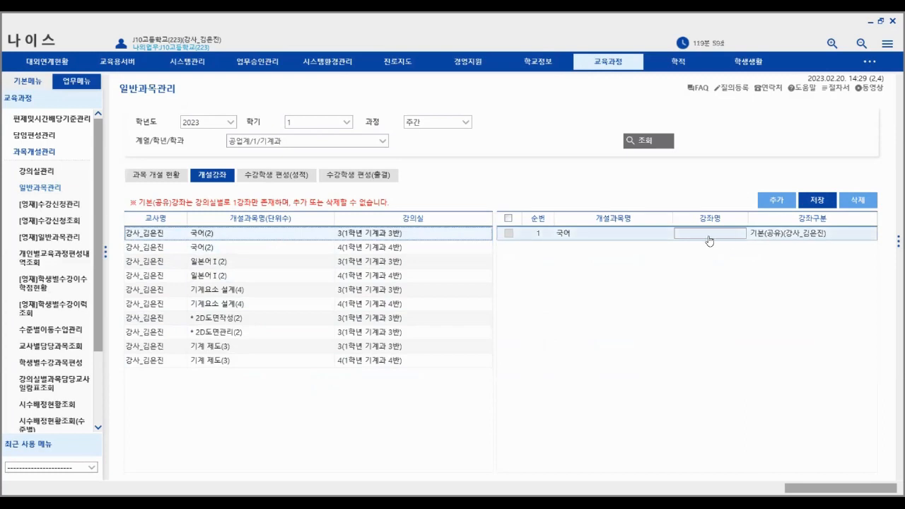
left_click(200, 249)
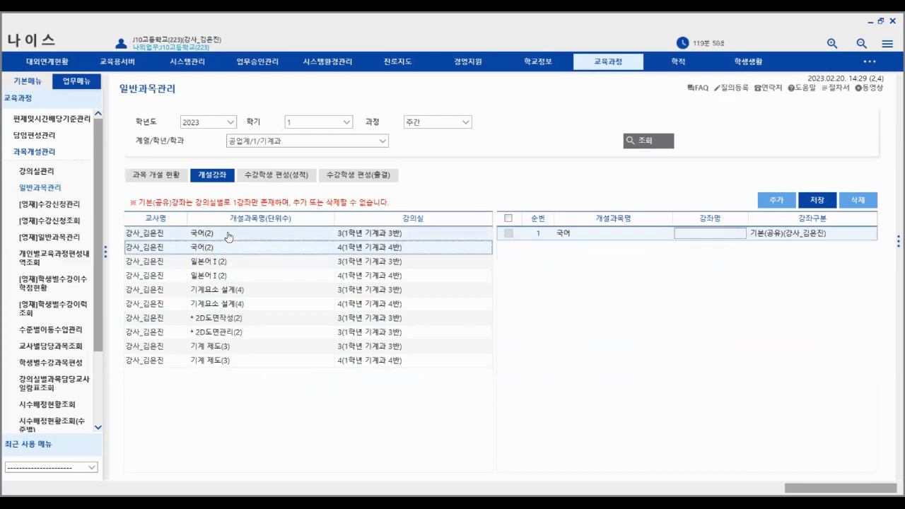
left_click(228, 236)
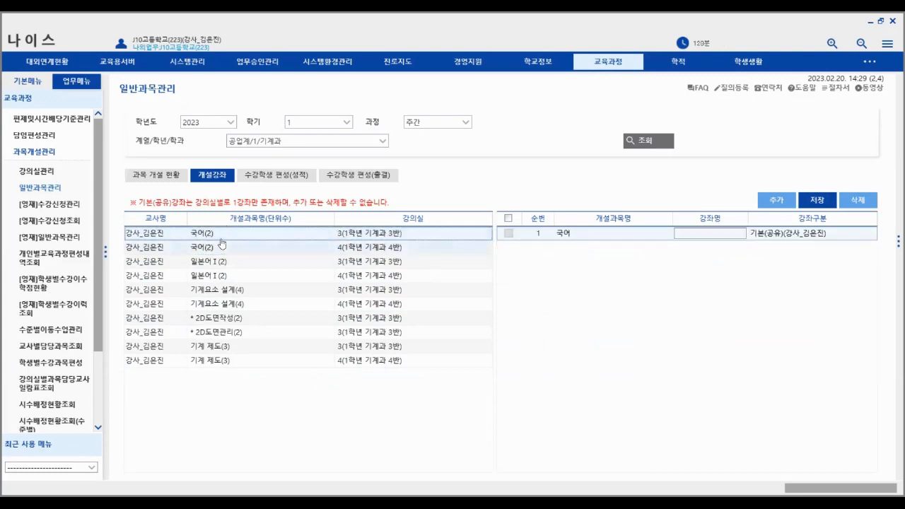
Bulk-register the students of the 1학년 기계과 general subjects for grades (성적) by their home-class classrooms.
left_click(299, 176)
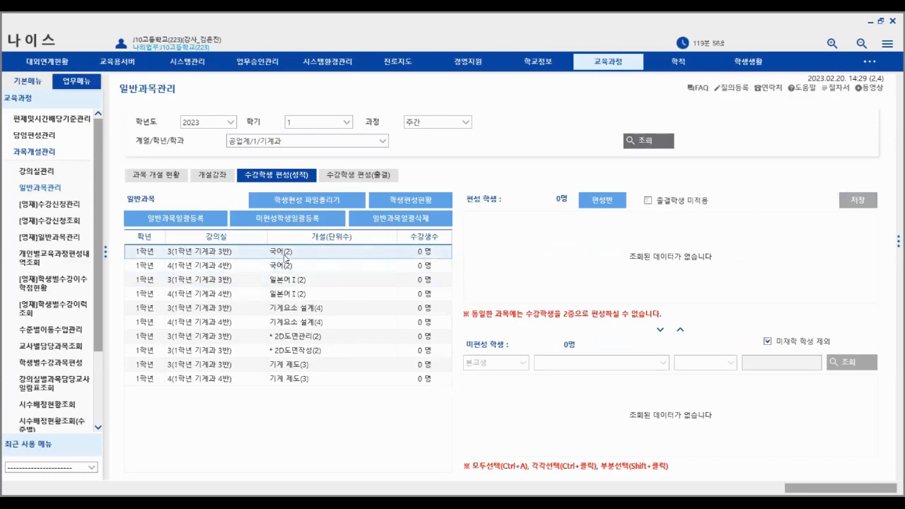
left_click(191, 221)
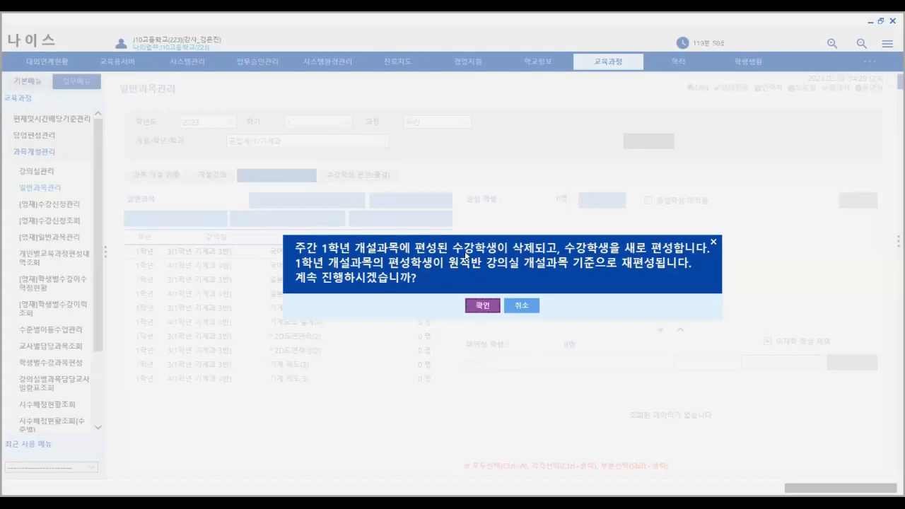
left_click(488, 309)
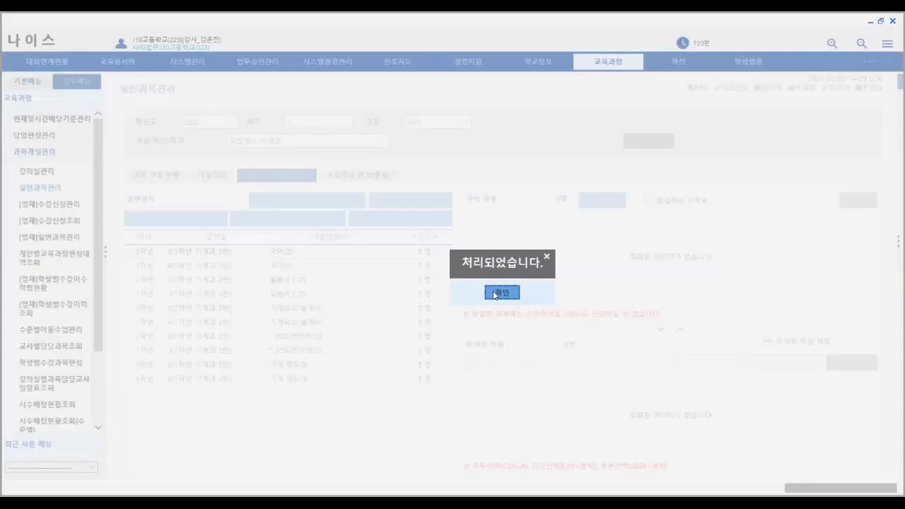
left_click(494, 293)
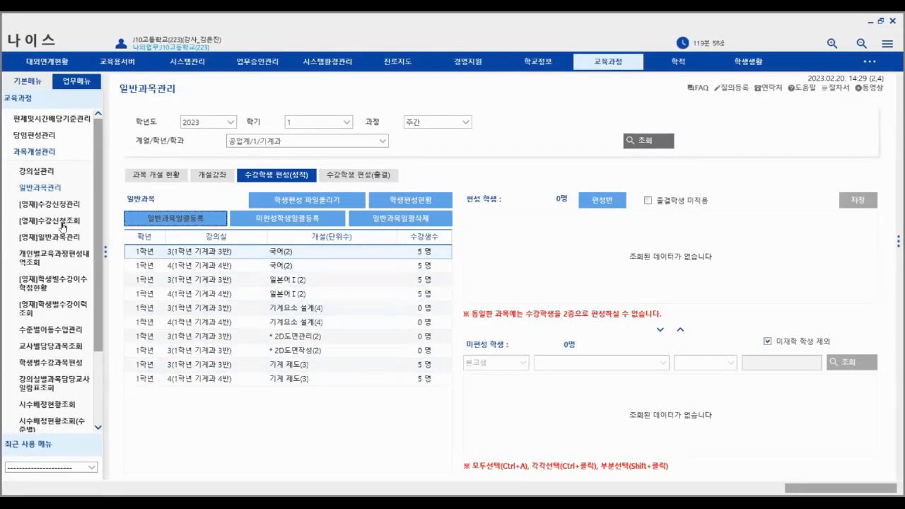
Bulk-delete the students assigned to the general subjects, then assign all 3반 students to 국어(2) in the 기계과 3반 classroom and save.
left_click(382, 220)
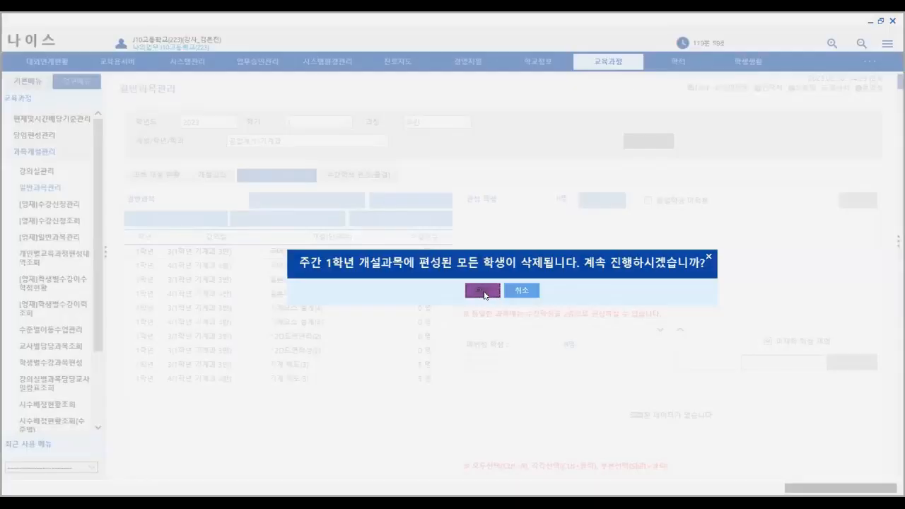
left_click(509, 290)
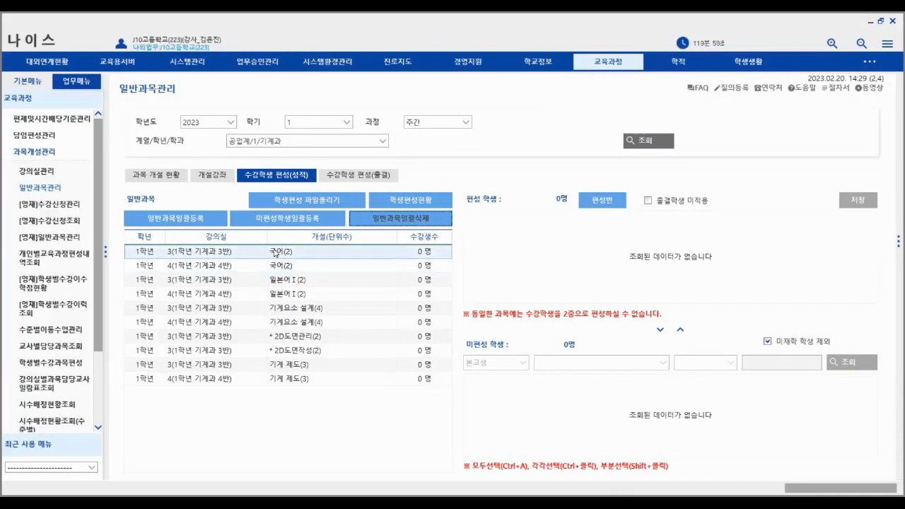
left_click(277, 253)
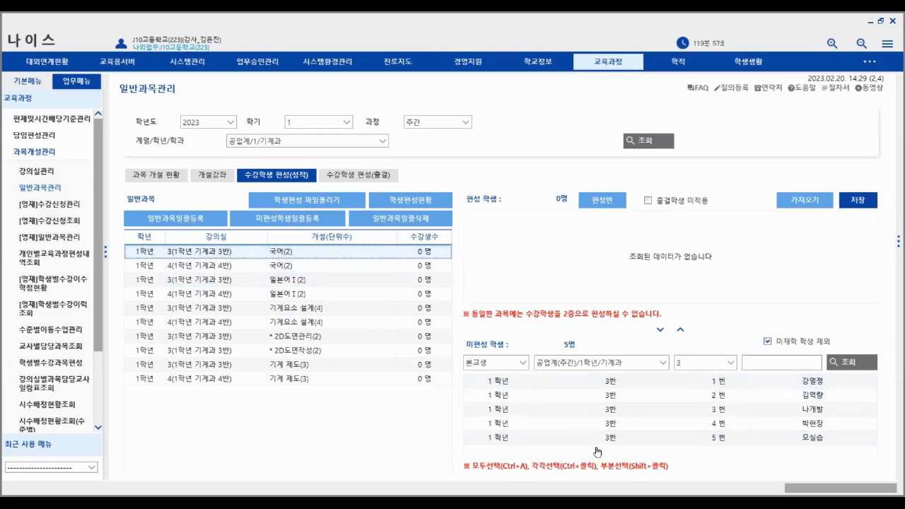
left_click(732, 386)
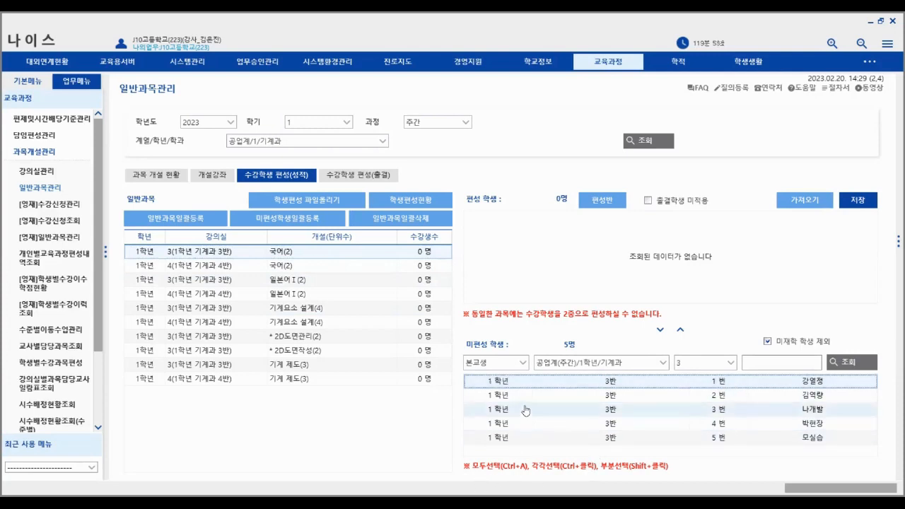
key("ctrl+a")
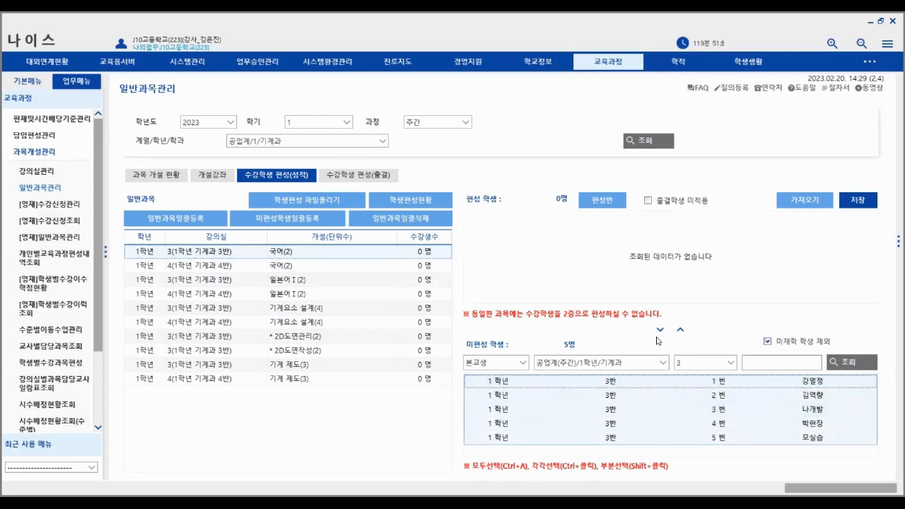
left_click(680, 332)
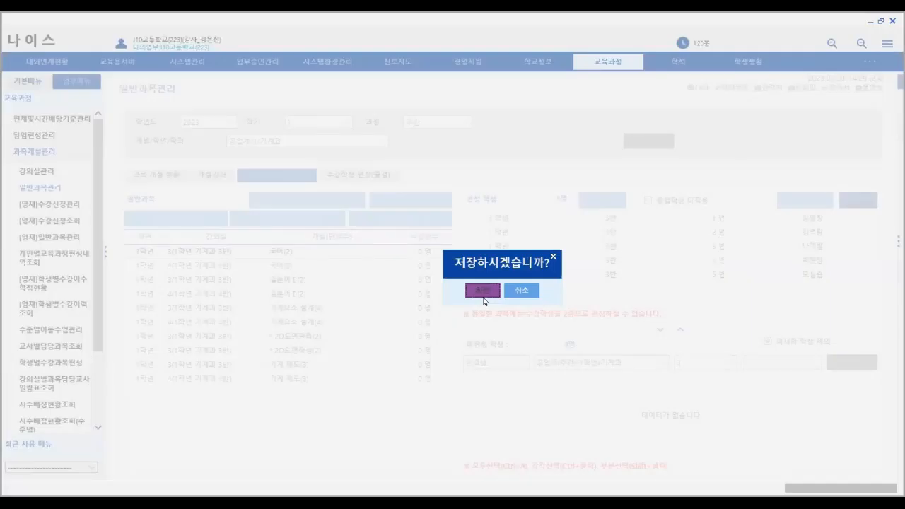
left_click(483, 290)
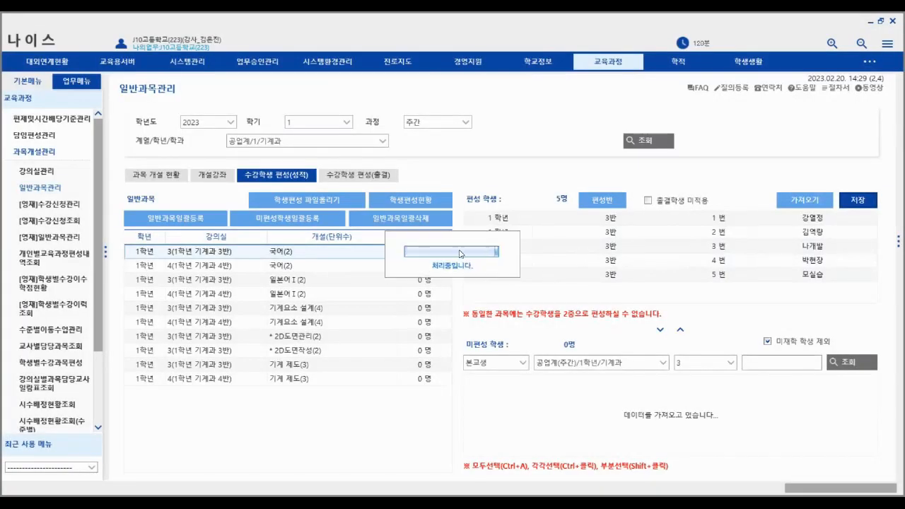
Assign only 3반 students number 1, 3 and 5 to 일본어Ⅰ(2) in the 기계과 3반 classroom and save.
left_click(291, 268)
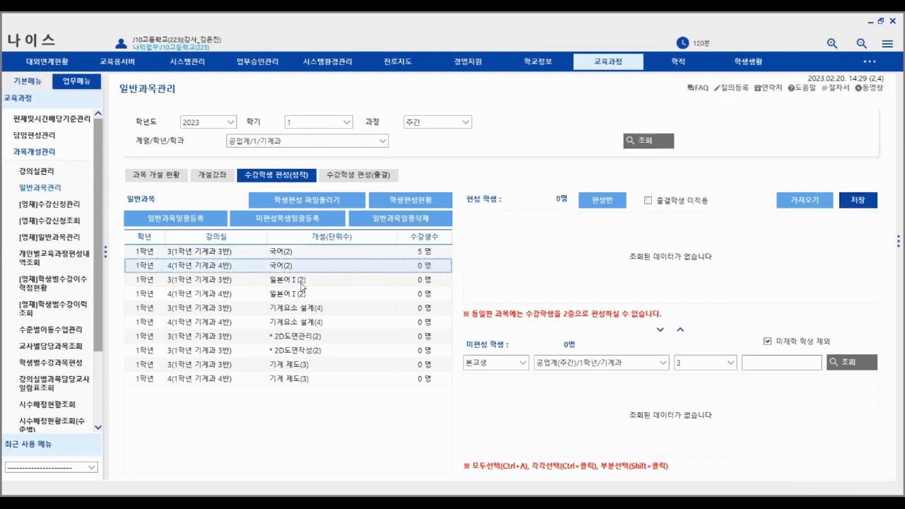
left_click(296, 283)
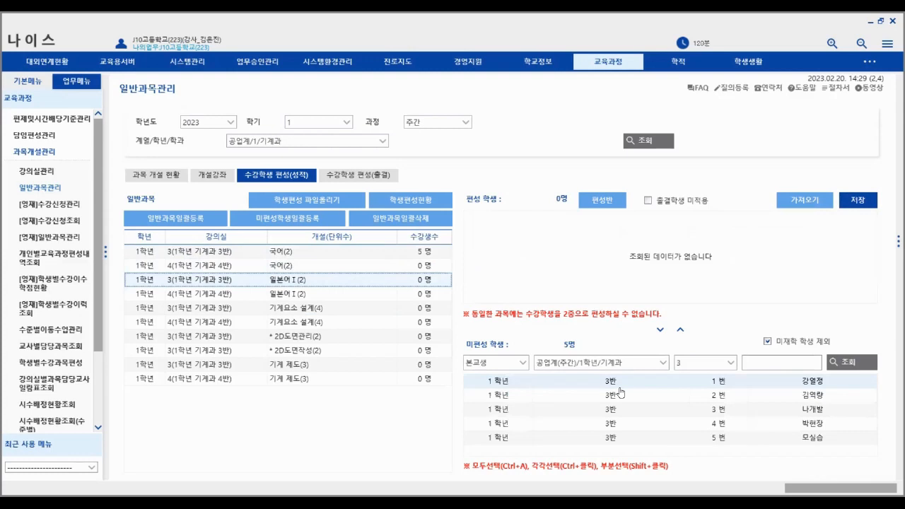
left_click(620, 383)
left_click(625, 411, "ctrl")
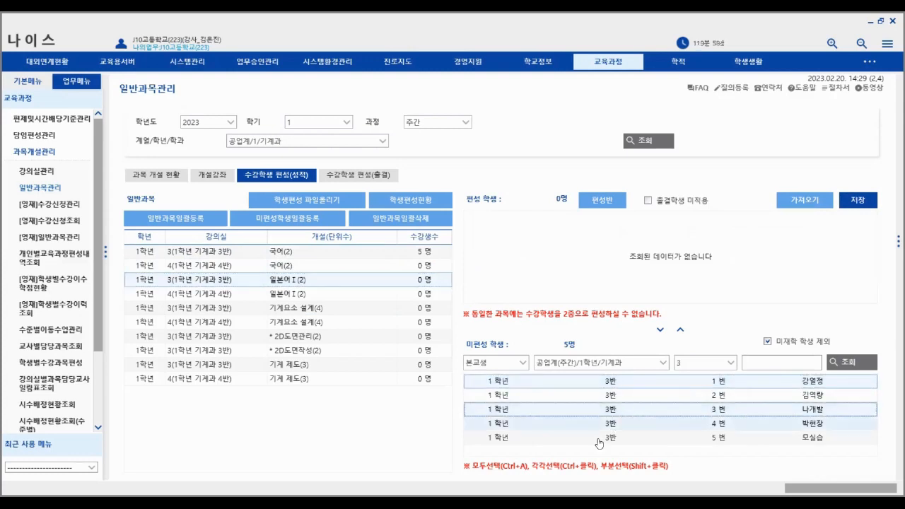
left_click(604, 438, "ctrl")
left_click(681, 330)
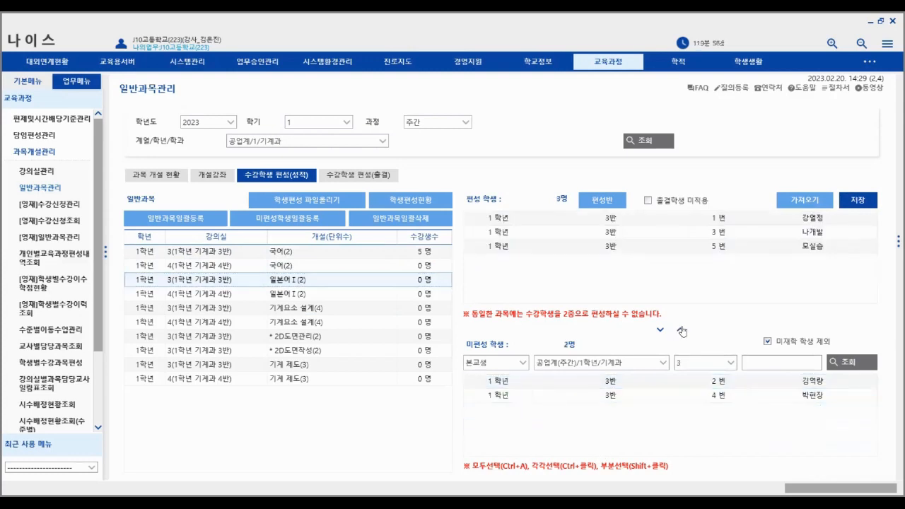
left_click(858, 202)
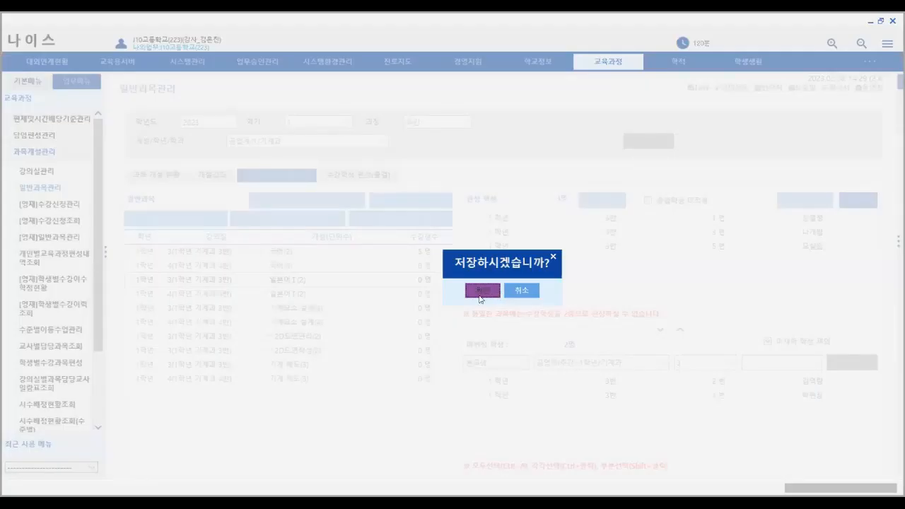
left_click(480, 297)
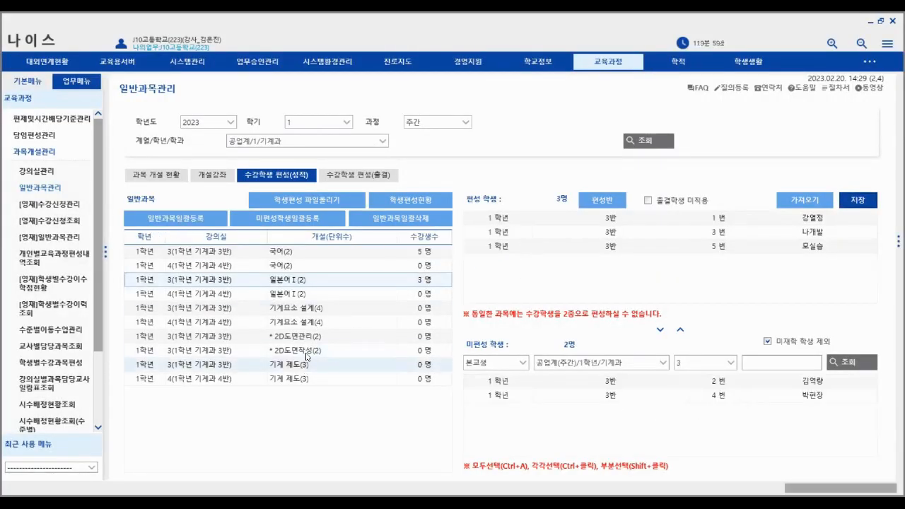
Assign students 1, 3 and 4 of class 4 (4반) to the class 4 일본어Ⅰ(2) course for grading and save.
left_click(314, 293)
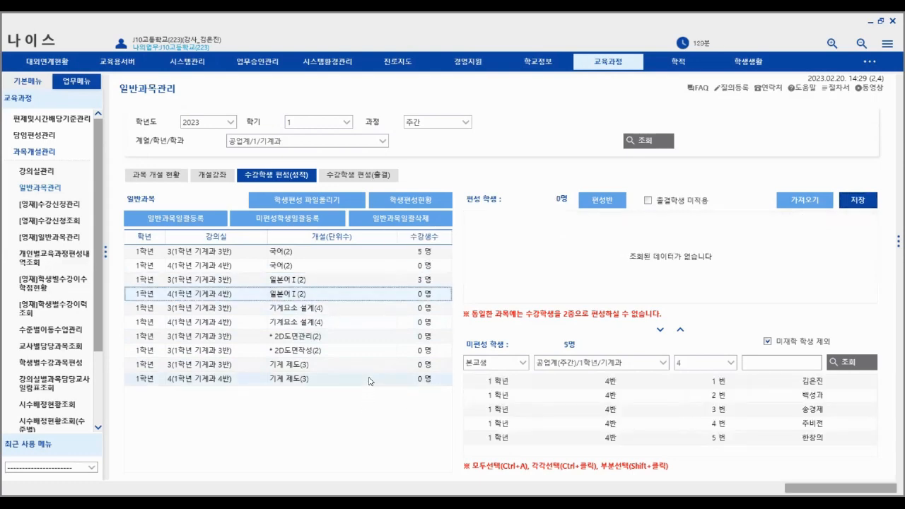
left_click(706, 385)
left_click(682, 410, "ctrl")
left_click(666, 423, "ctrl")
left_click(680, 329)
left_click(857, 201)
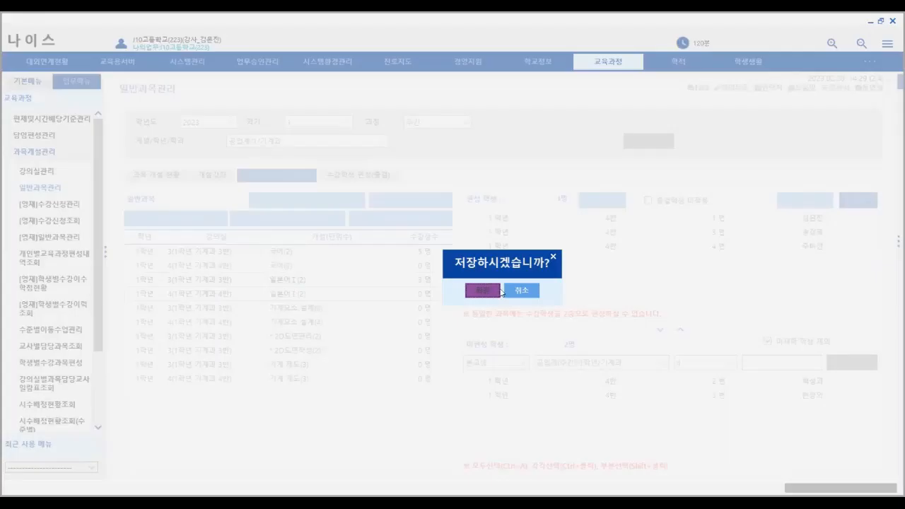
left_click(501, 292)
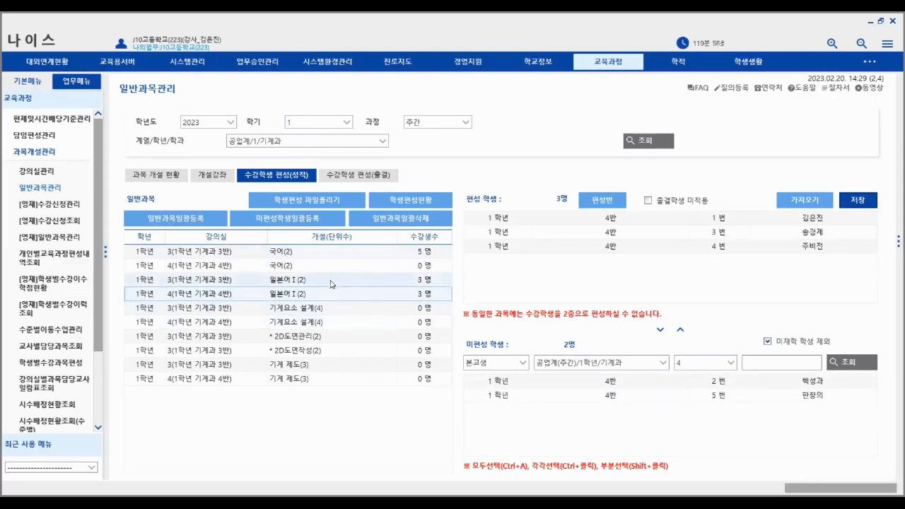
Remove students 1 and 3 of class 3 (3반) from the class 3 국어(2) grading enrolment and save.
left_click(340, 252)
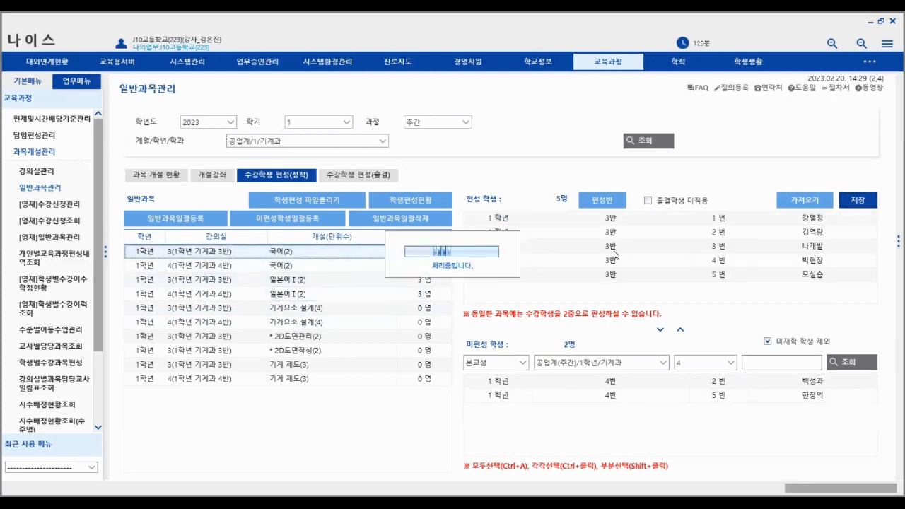
left_click(623, 220)
left_click(622, 246, "ctrl")
left_click(660, 330)
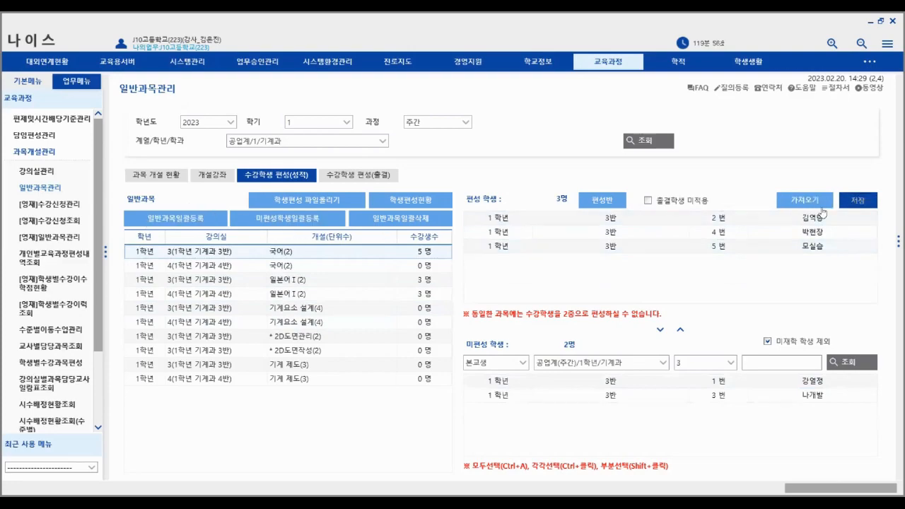
left_click(857, 200)
left_click(487, 290)
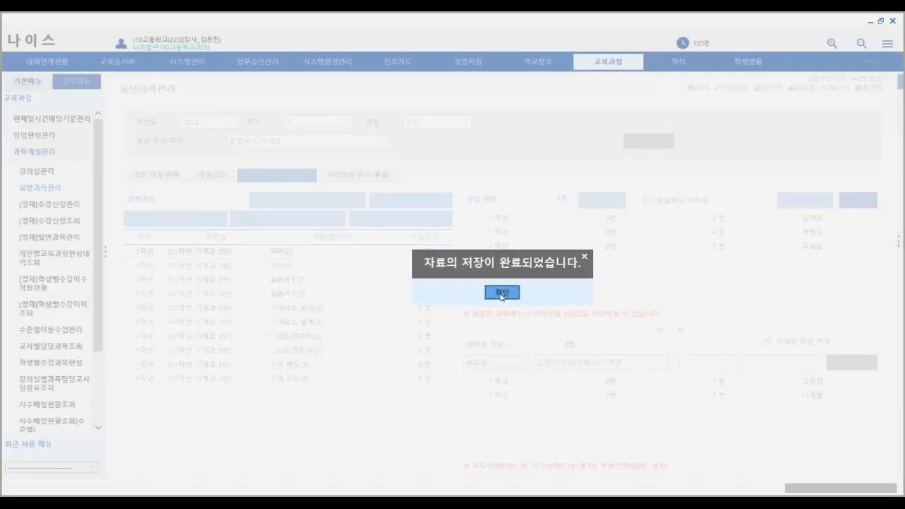
left_click(495, 290)
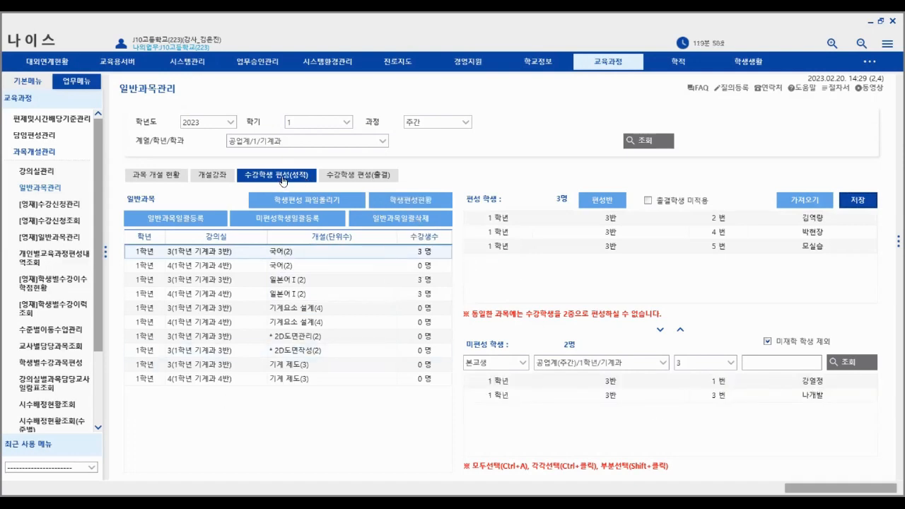
Check the class 3 국어(2) roster in 수강학생 편성(출결), and return to 과목 개설 현황.
left_click(385, 177)
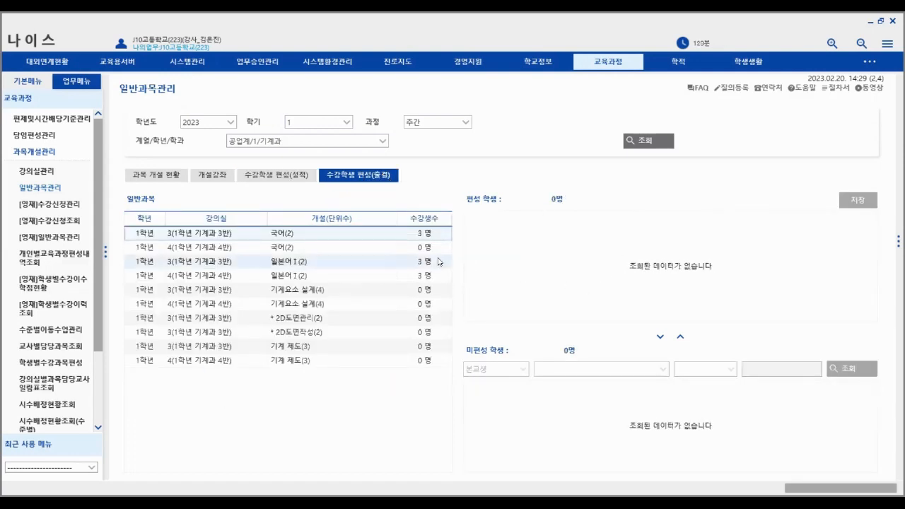
left_click(401, 233)
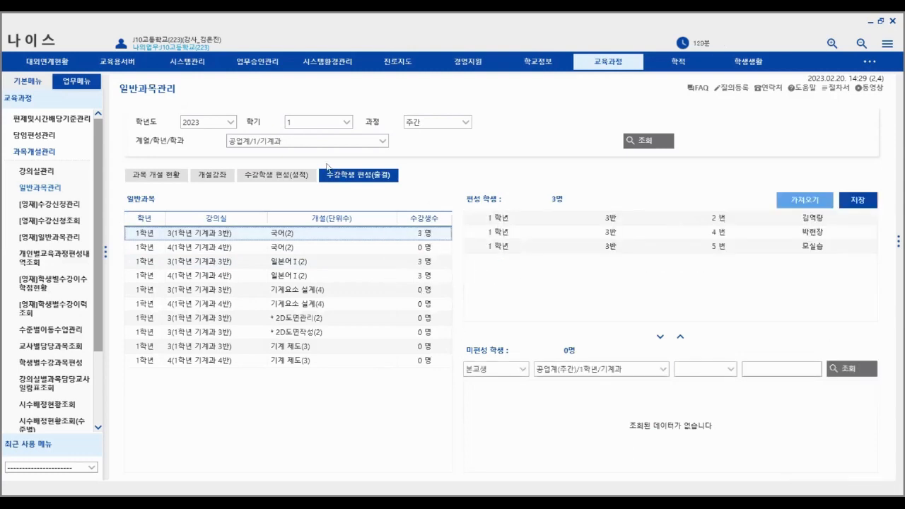
left_click(285, 177)
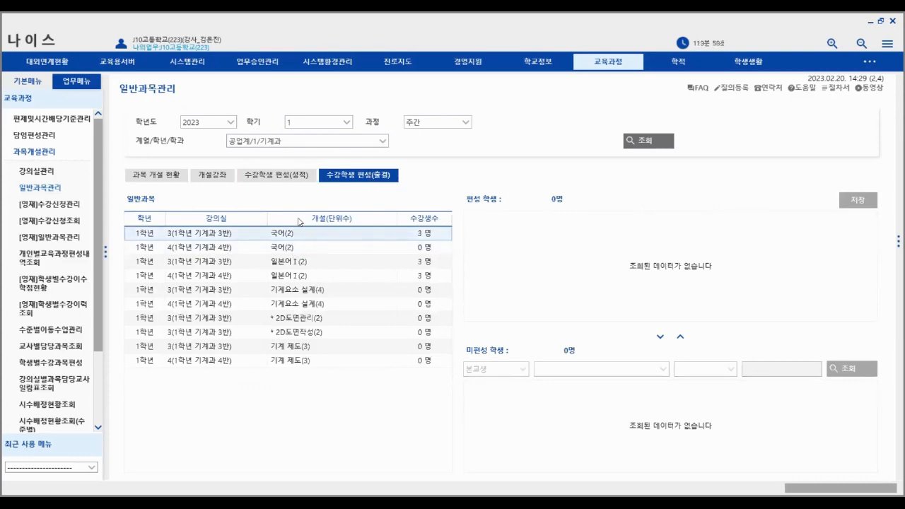
left_click(165, 176)
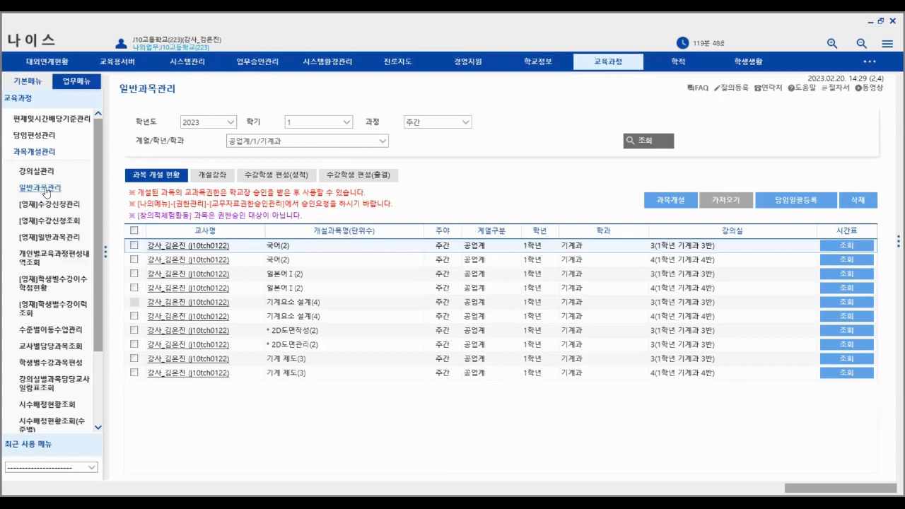
Open 강의실관리 briefly, reopen 일반과목관리, and look through its list of opened subjects.
left_click(47, 154)
left_click(46, 154)
left_click(42, 171)
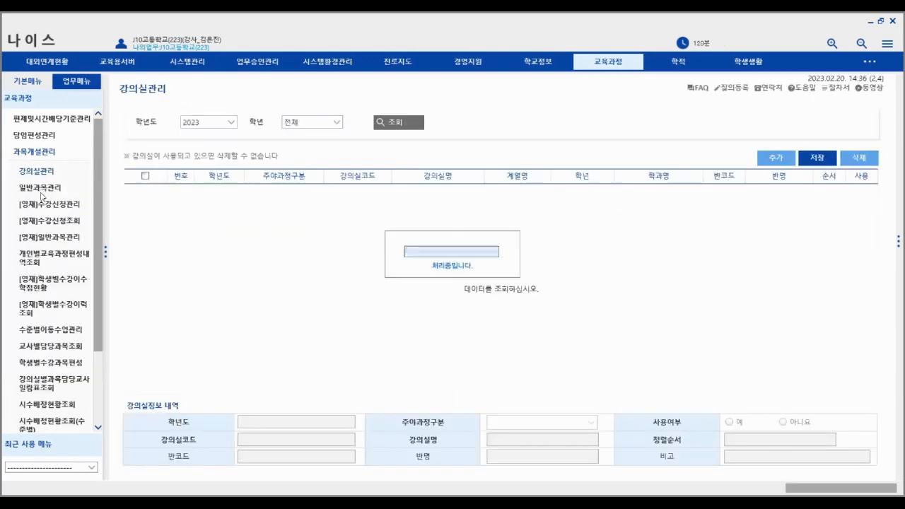
left_click(40, 188)
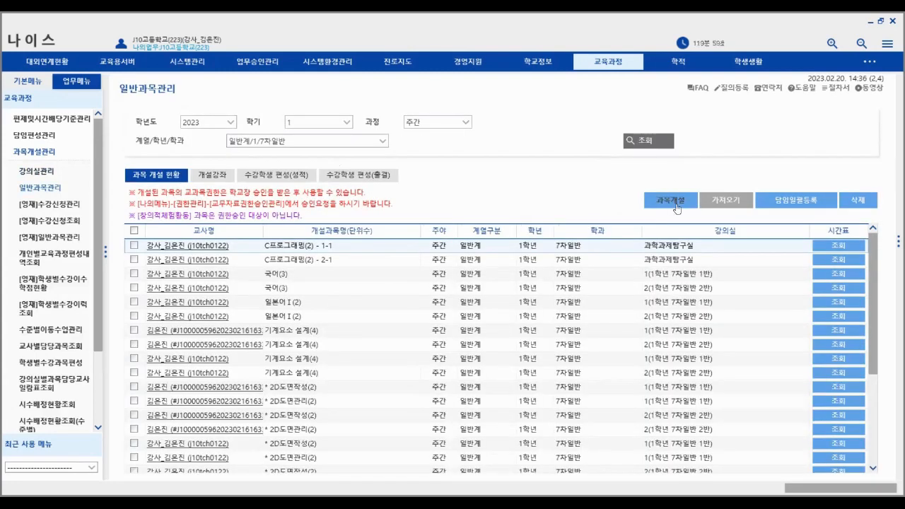
scroll(339, 378, "down", 3)
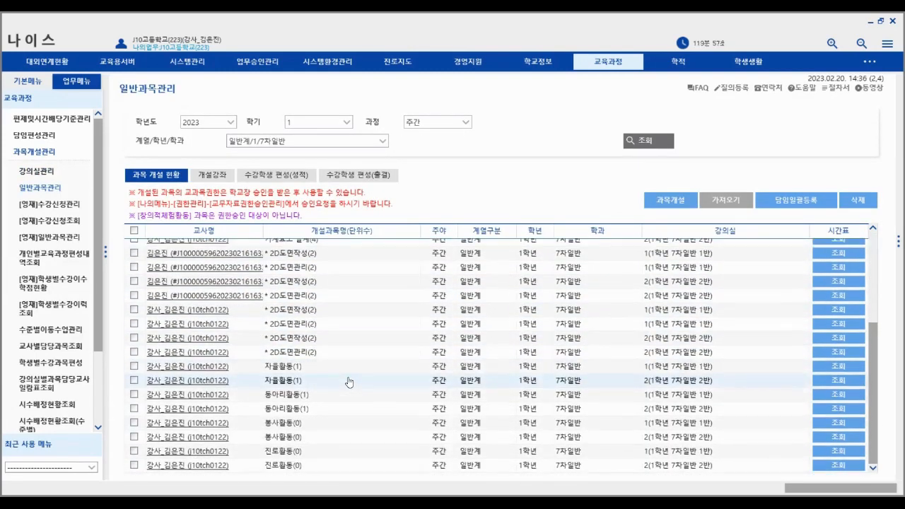
View 개설강좌 and 수강학생 편성(성적), and query the grading enrolment for 공업계/1/기계과.
left_click(219, 180)
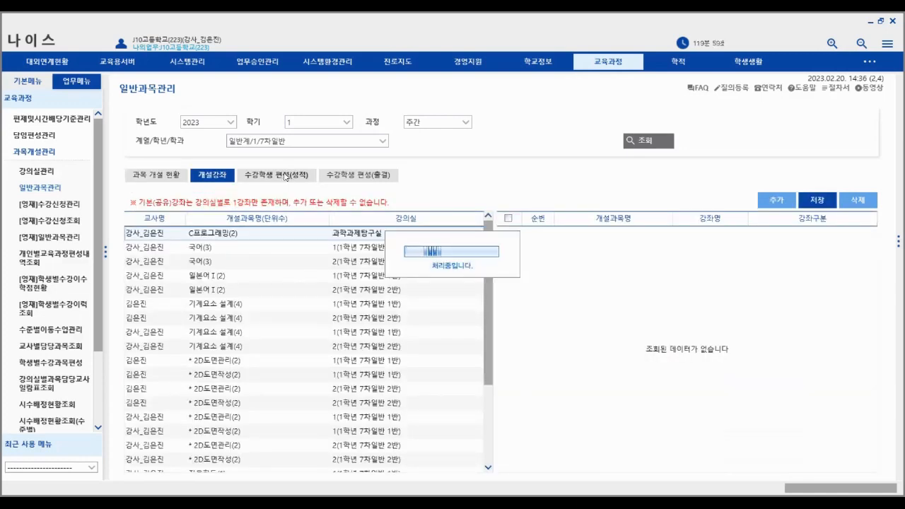
left_click(287, 178)
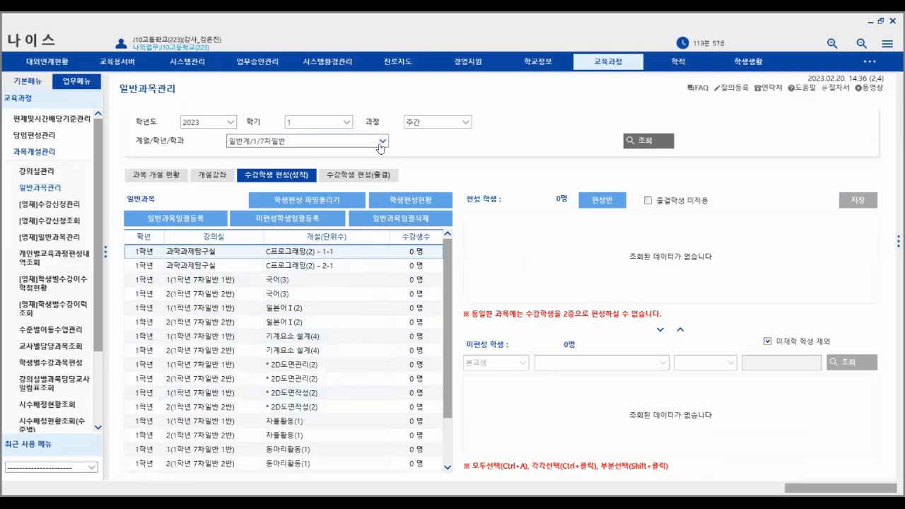
left_click(381, 141)
left_click(248, 187)
left_click(645, 140)
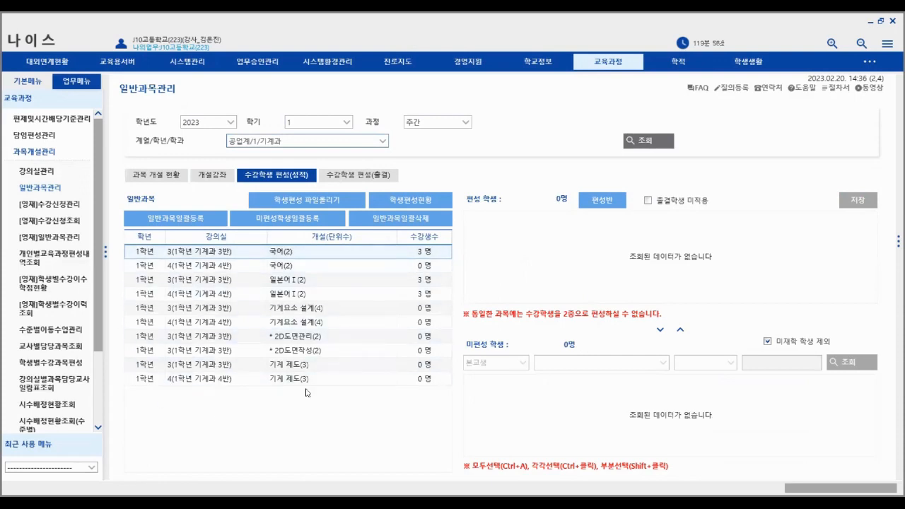
Look through the 기계과 attendance enrolment, opened-subject status and grading enrolment views, ending on 과목 개설 현황.
left_click(372, 176)
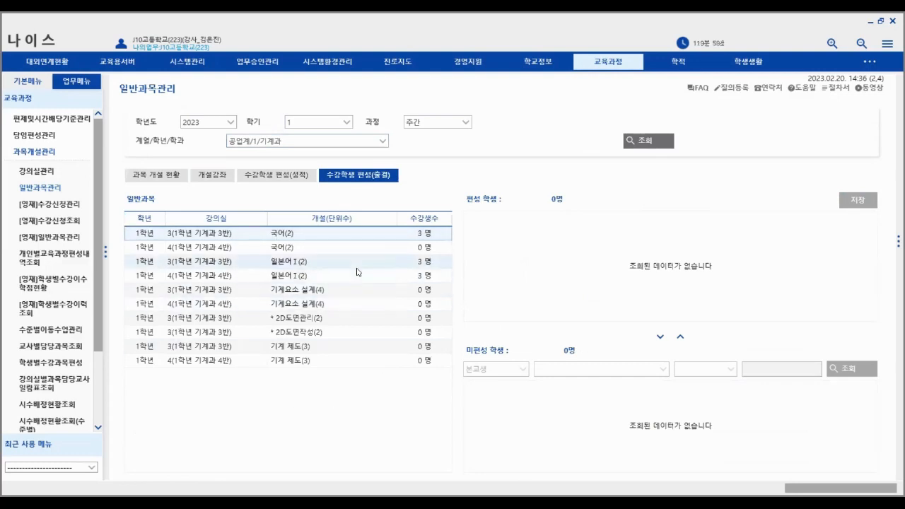
left_click(170, 176)
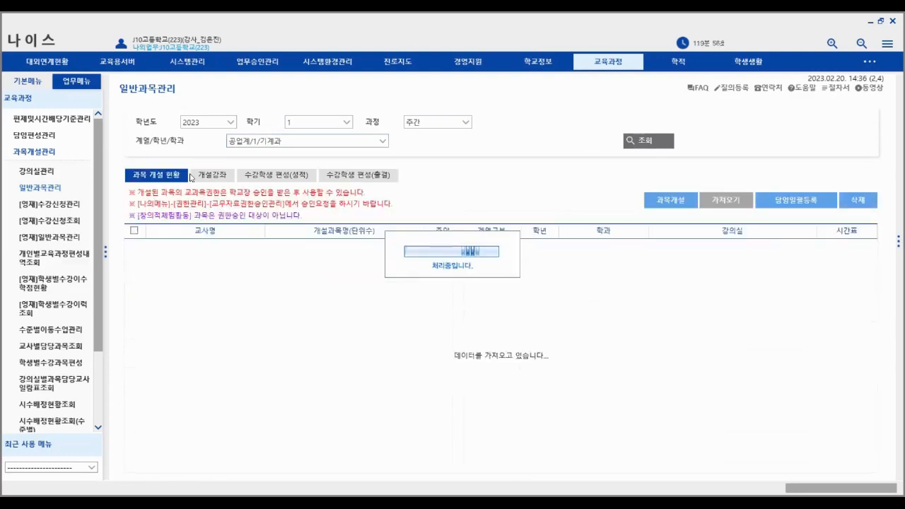
left_click(235, 182)
left_click(272, 177)
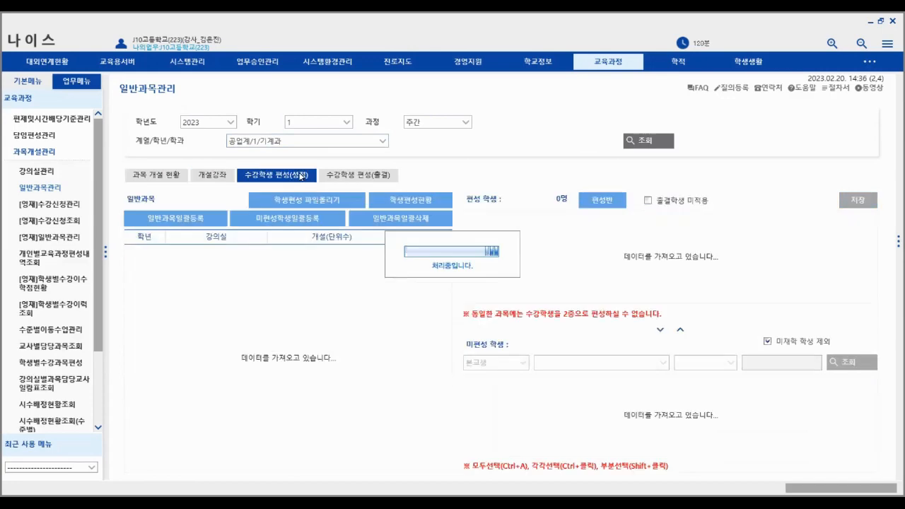
left_click(354, 177)
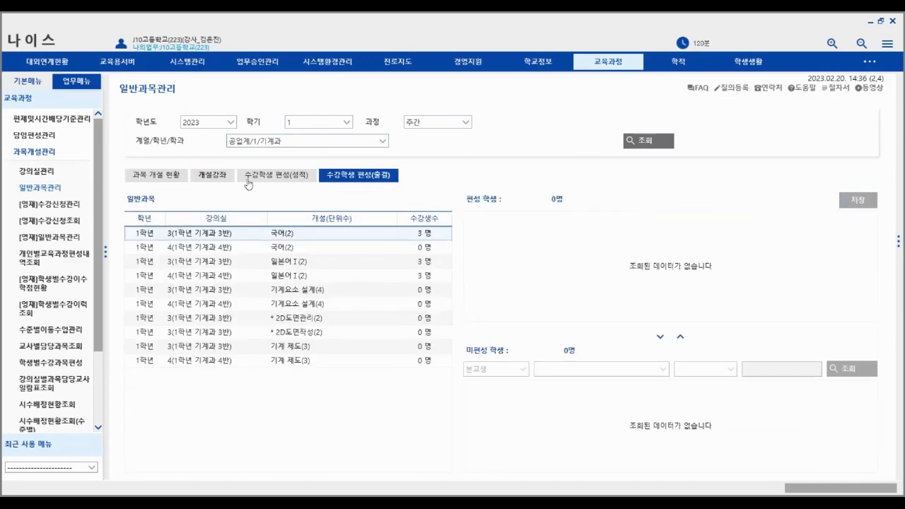
left_click(188, 178)
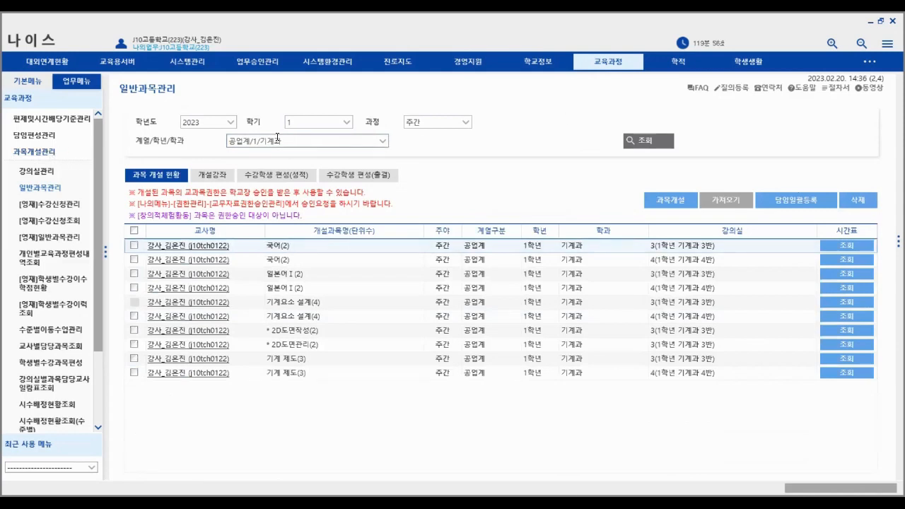
Open 교무자료권한승인관리 under 권한관리 and query the 교과목 permissions for the 2023 school year.
left_click(44, 155)
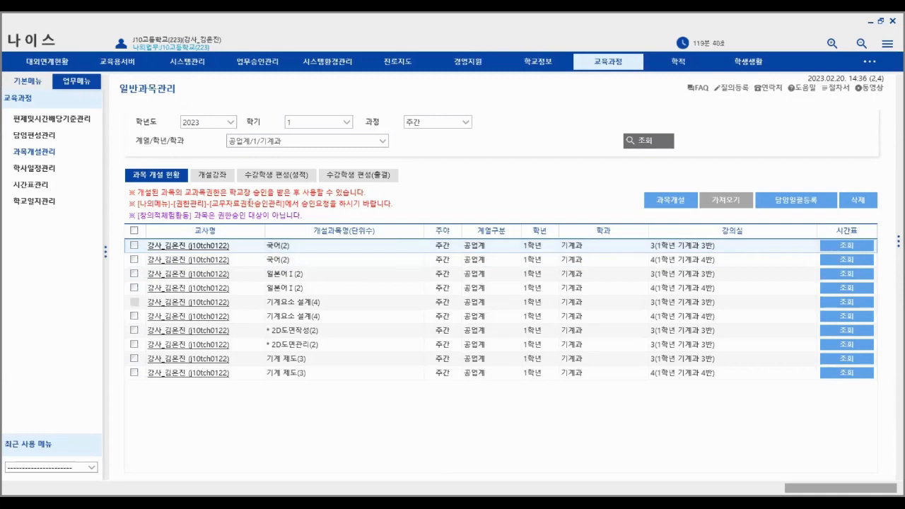
left_click(32, 84)
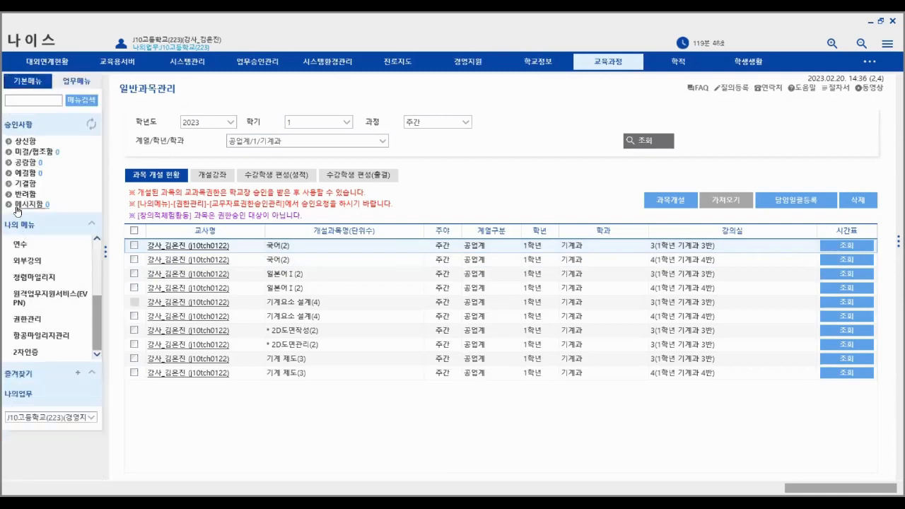
left_click(43, 326)
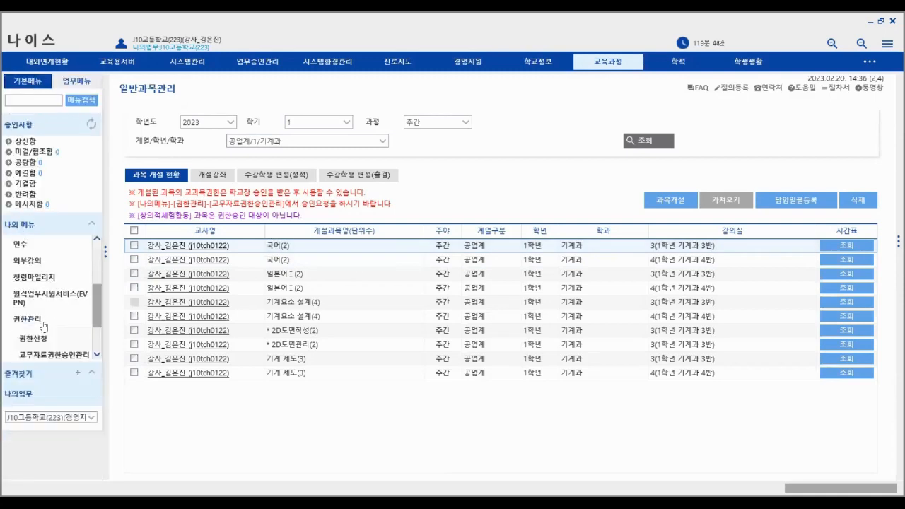
left_click(62, 356)
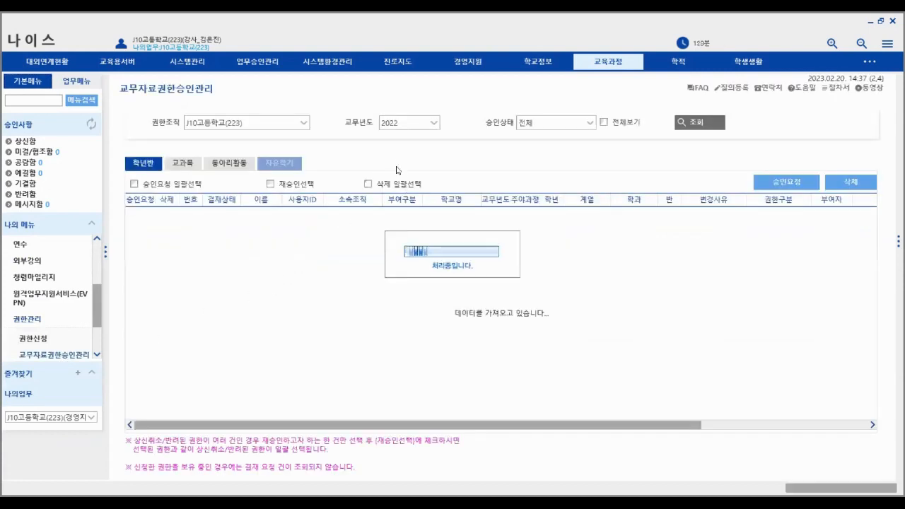
left_click(709, 123)
left_click(177, 164)
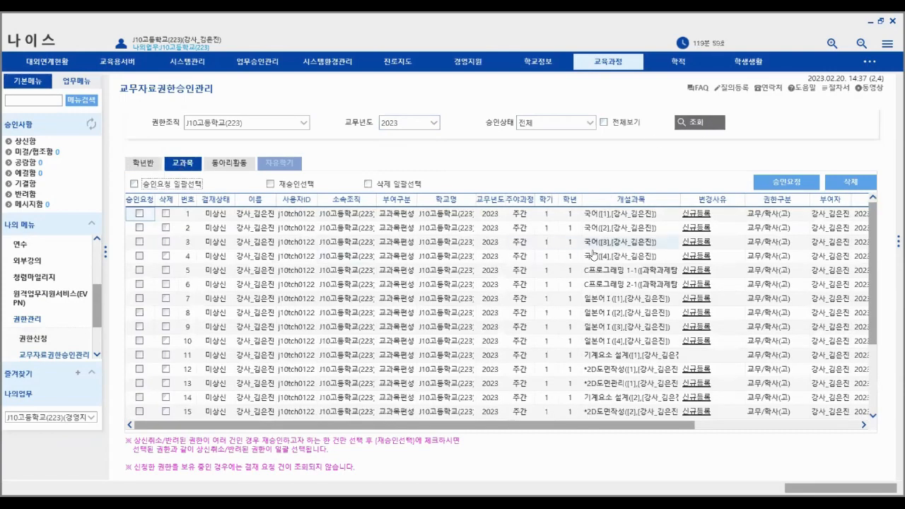
Mark all 교과목 permissions for approval request, open the 기안문서상신 draft, and close it without submitting.
scroll(585, 297, "down", 3)
scroll(585, 297, "up", 3)
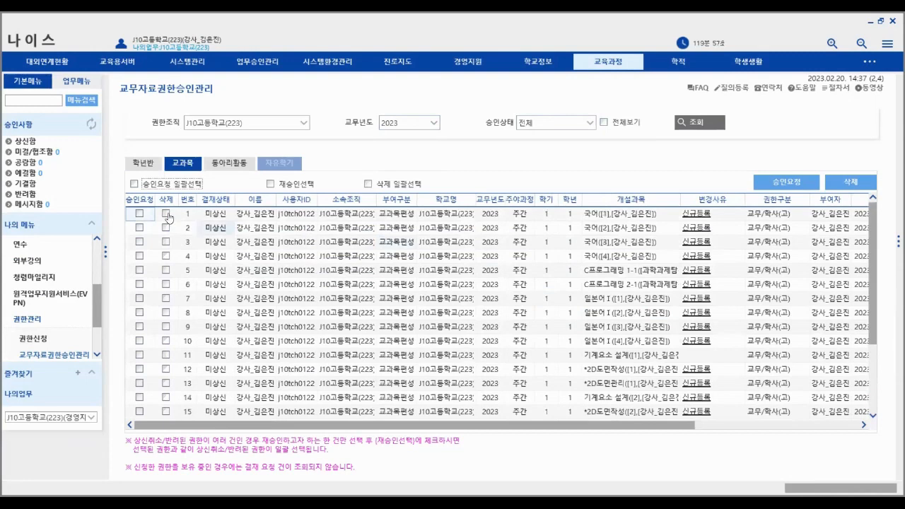
left_click(135, 185)
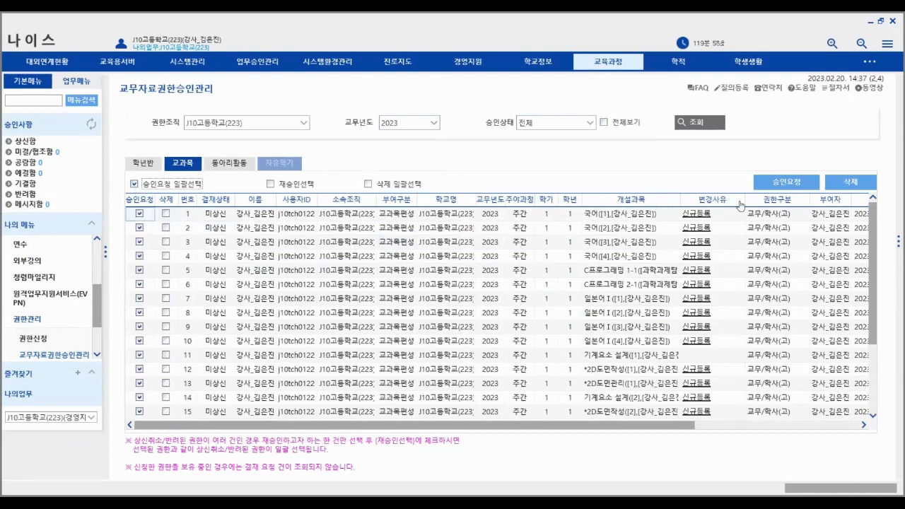
left_click(782, 185)
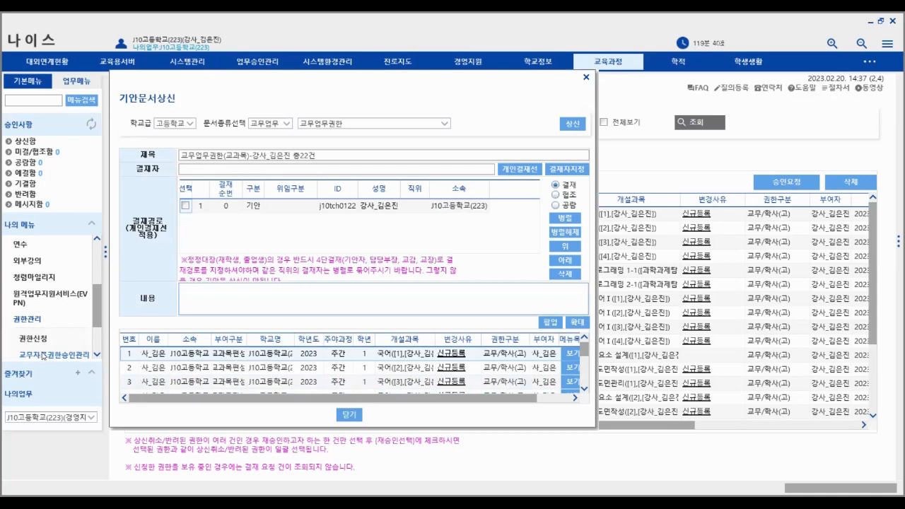
left_click(353, 416)
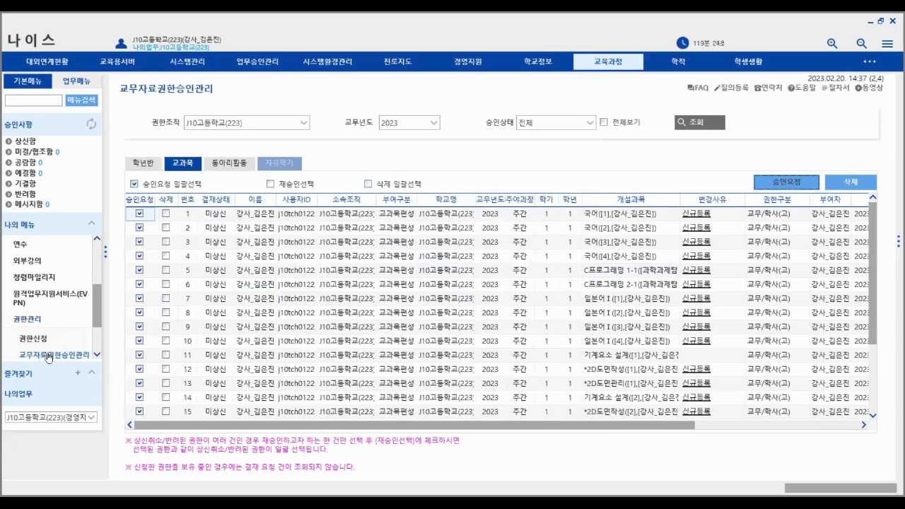
Go back to the 교육과정 work area and open 과목별/강의실별시수누계조회 under 과목개설관리, dismissing the date notice.
left_click(632, 68)
left_click(39, 153)
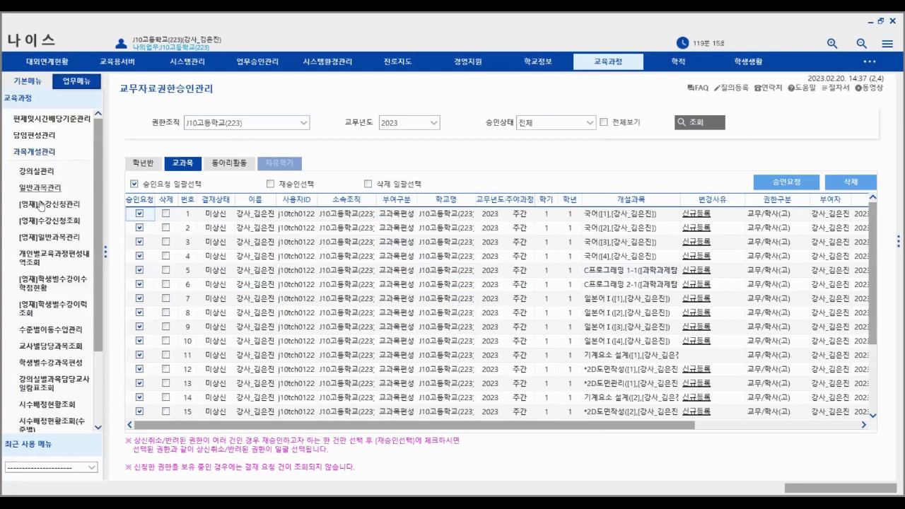
left_click(36, 152)
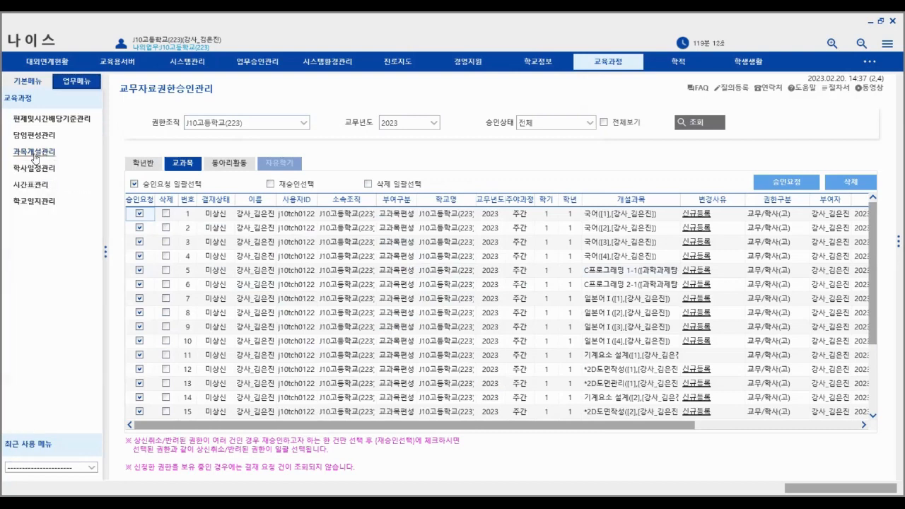
left_click(35, 156)
scroll(40, 272, "down", 3)
left_click(57, 366)
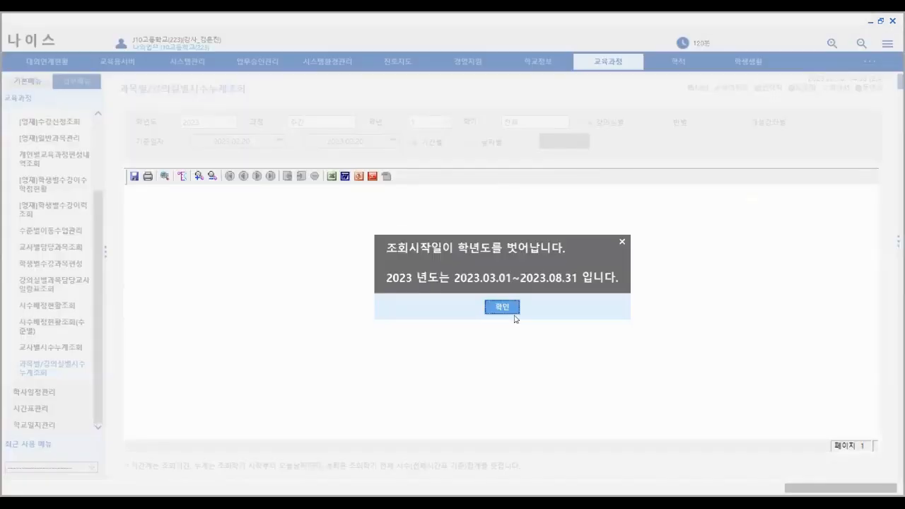
key("Return")
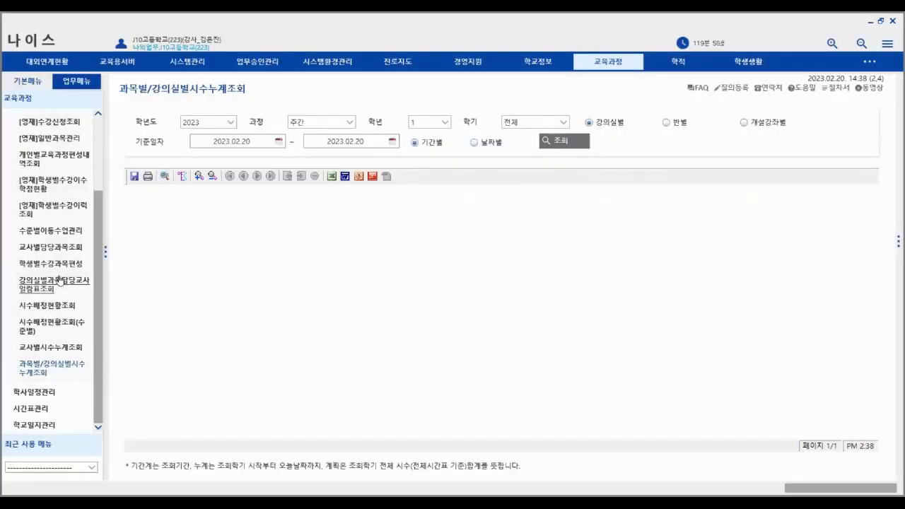
Open 행사코드관리 under 학사일정관리 and review the settings of the 3·1절, 건강검진 and 겨울방학개학식 event codes.
scroll(39, 311, "up", 3)
left_click(44, 159)
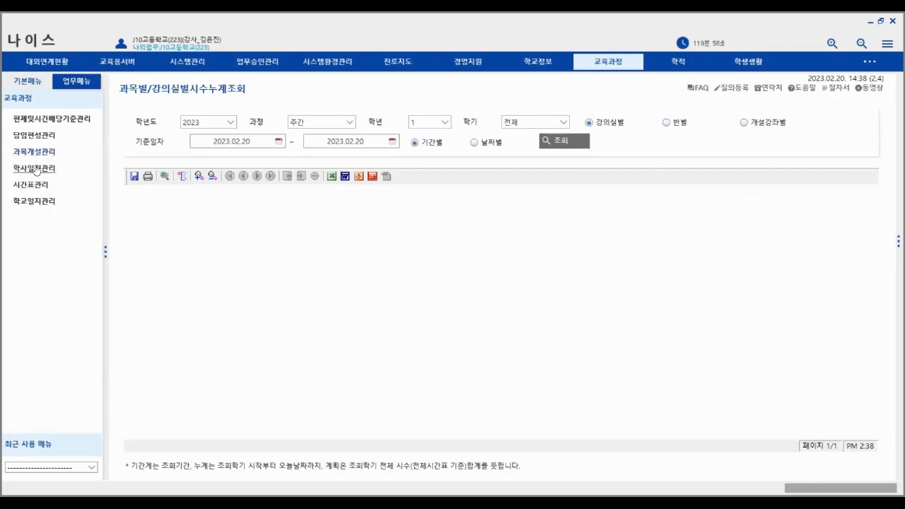
left_click(39, 169)
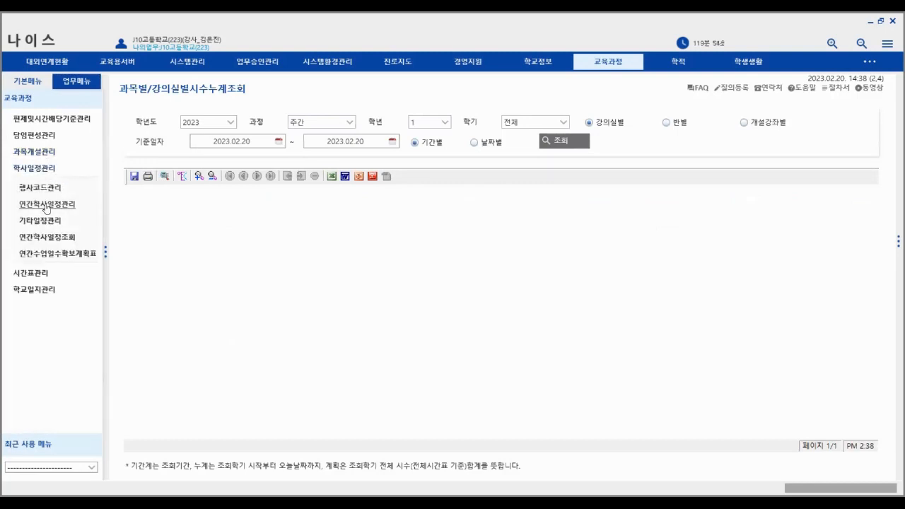
left_click(42, 188)
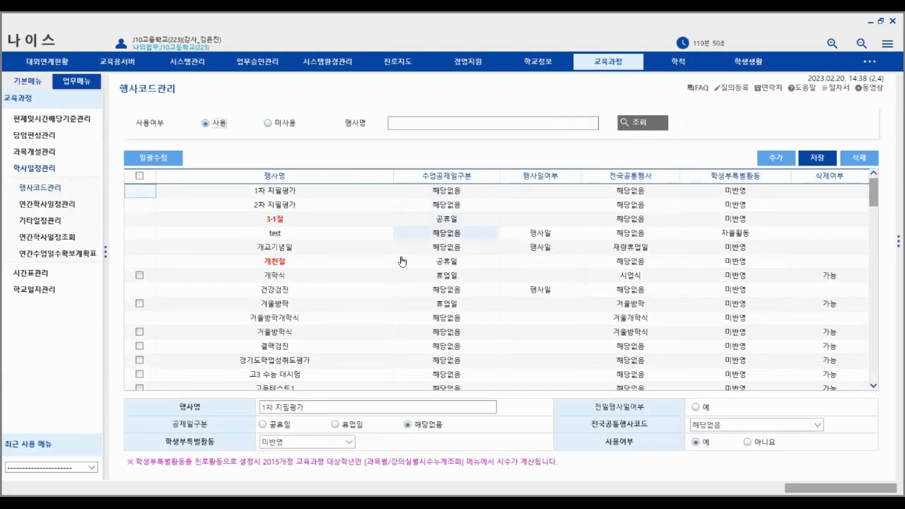
left_click(283, 220)
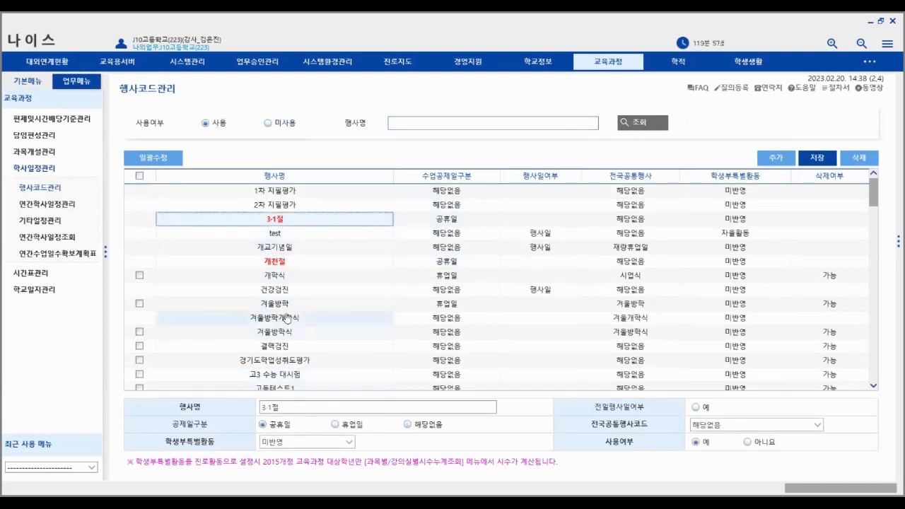
left_click(287, 290)
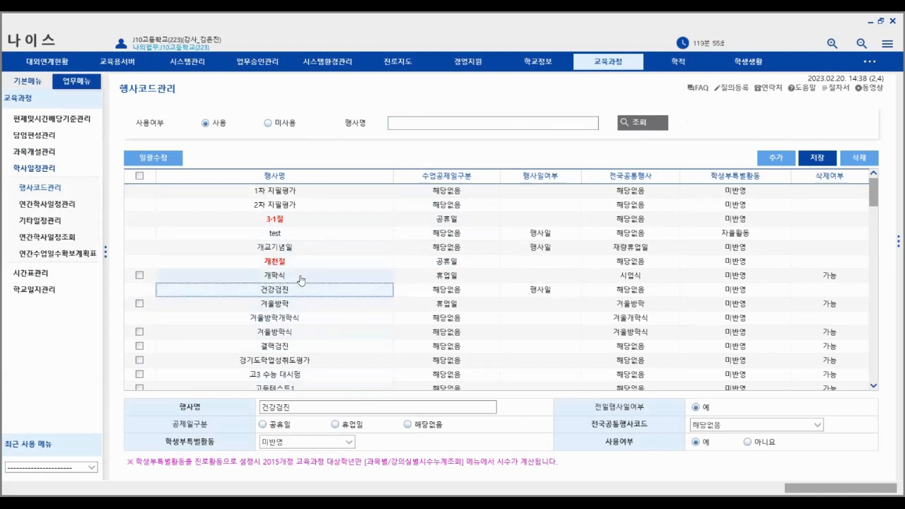
left_click(287, 318)
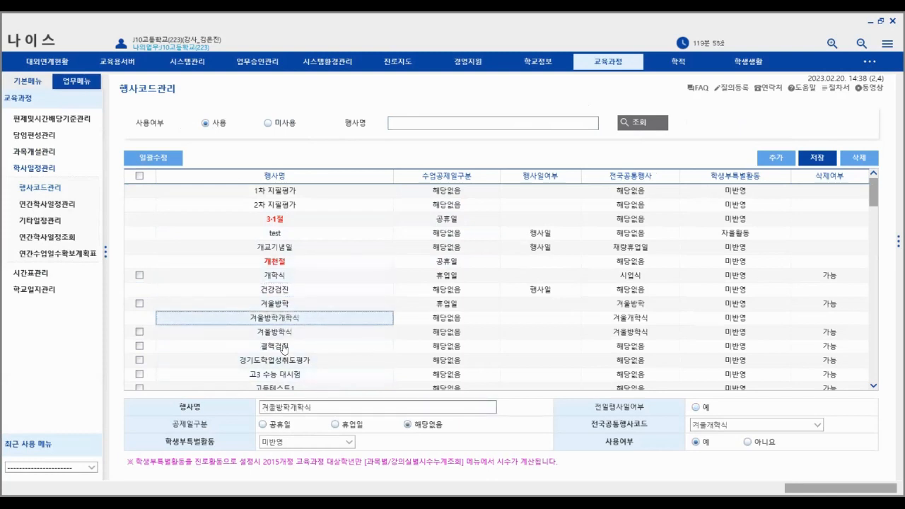
Try 자율활동 and 진로활동 as the 학생부특별활동 setting of 겨울방학개학식, and put it back to 미반영.
left_click(349, 443)
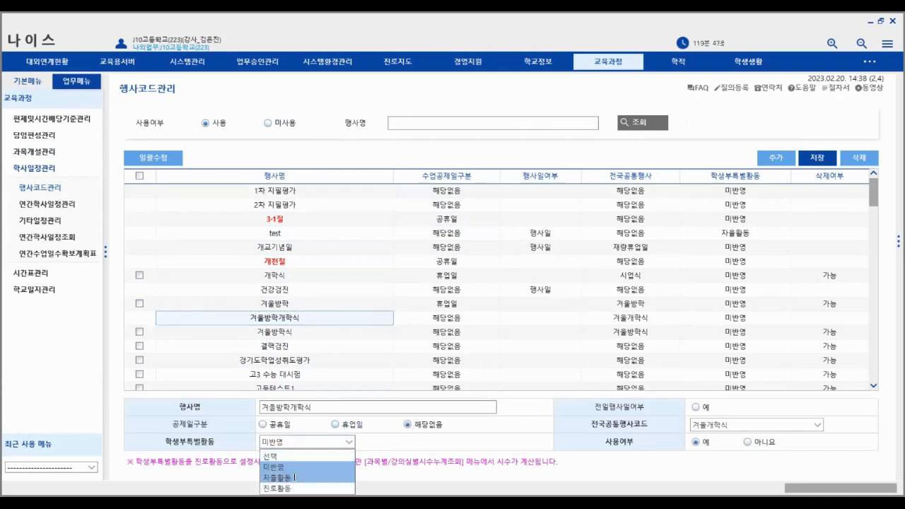
left_click(295, 477)
left_click(344, 447)
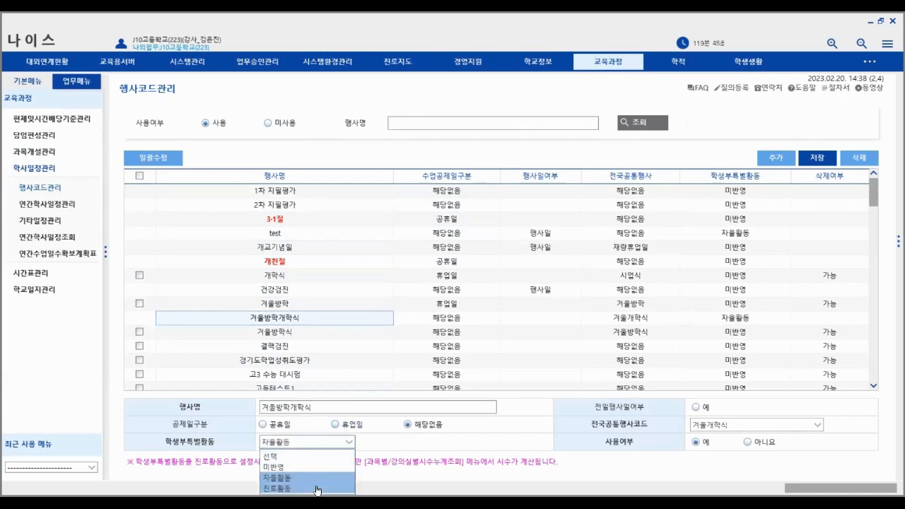
left_click(316, 489)
left_click(346, 443)
left_click(294, 478)
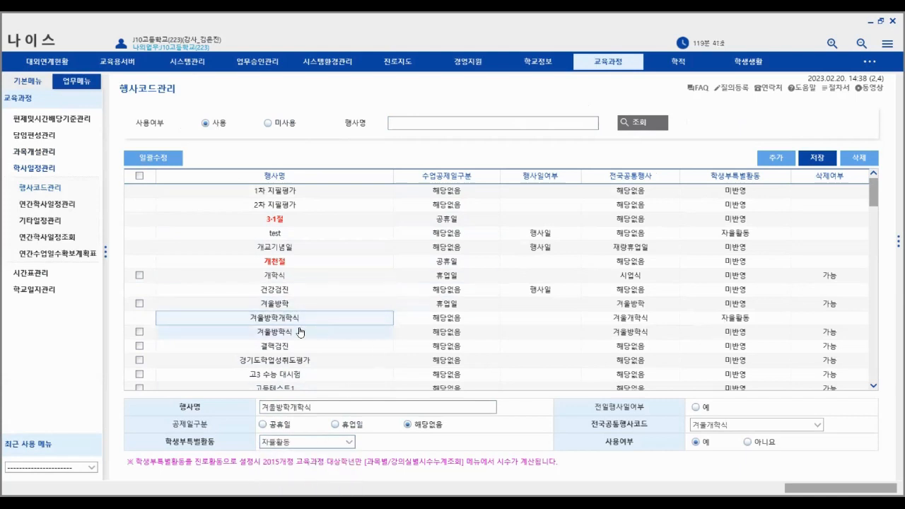
left_click(350, 443)
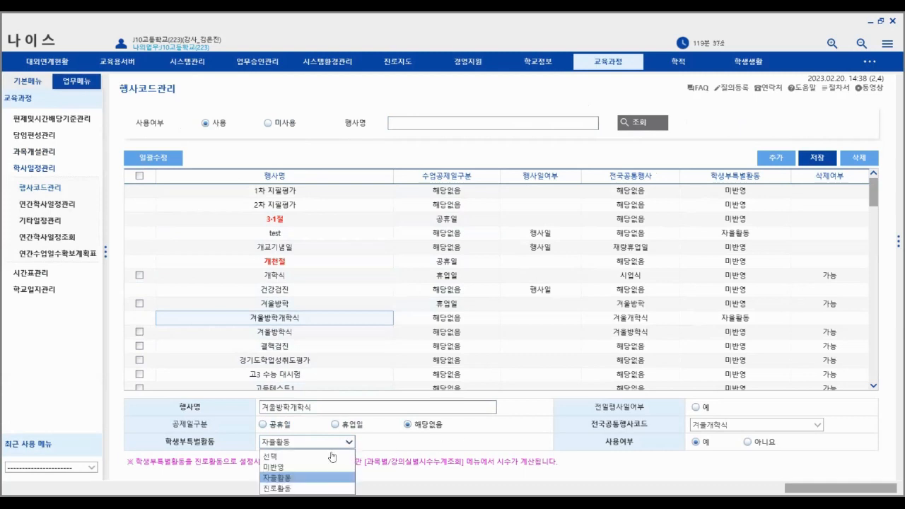
left_click(305, 467)
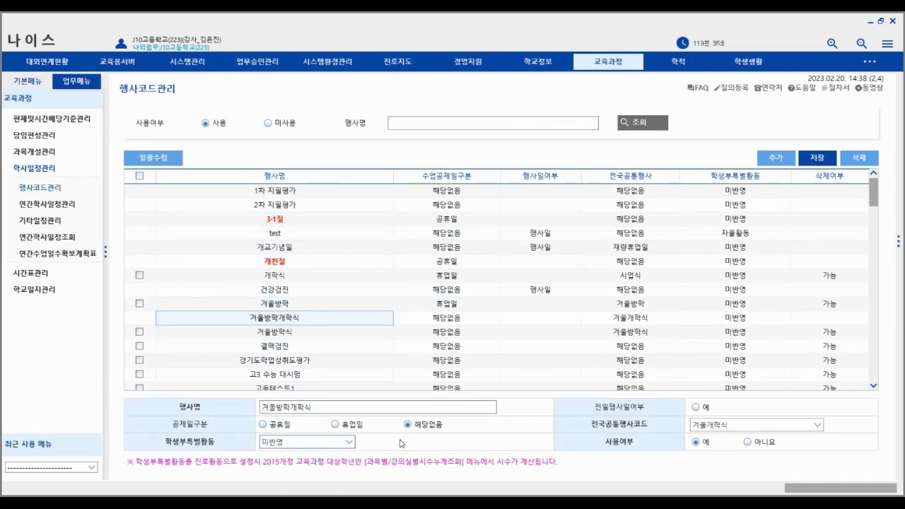
Open 연간학사일정관리, query the 2023 주간 first-semester calendar, and generate the holiday information with 주5일수업제적용 included.
left_click(68, 204)
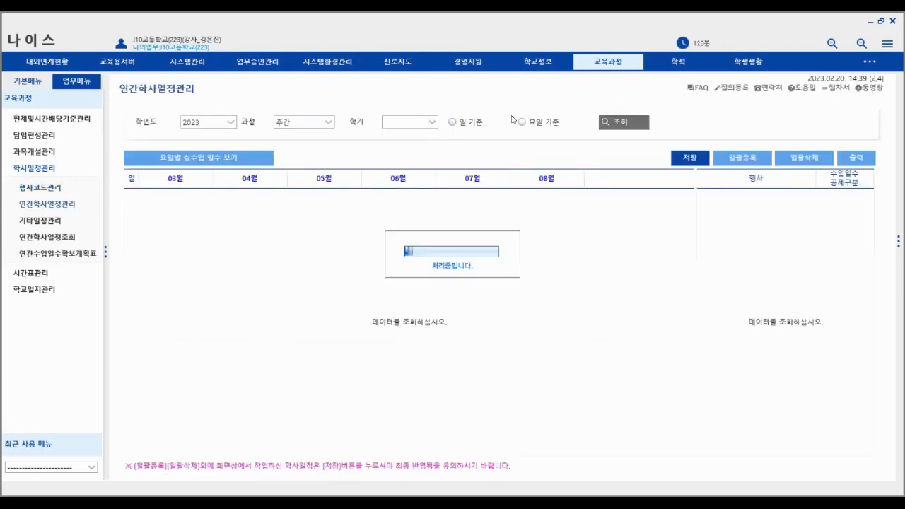
left_click(612, 124)
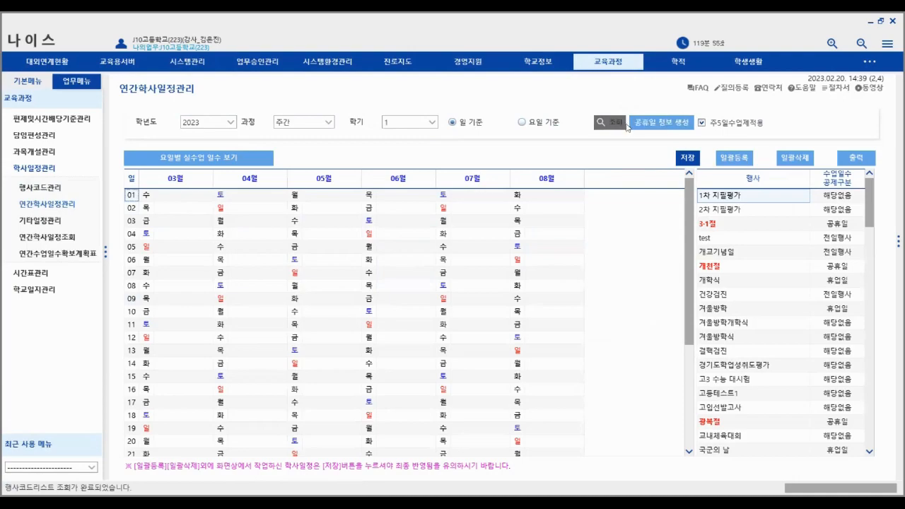
left_click(658, 126)
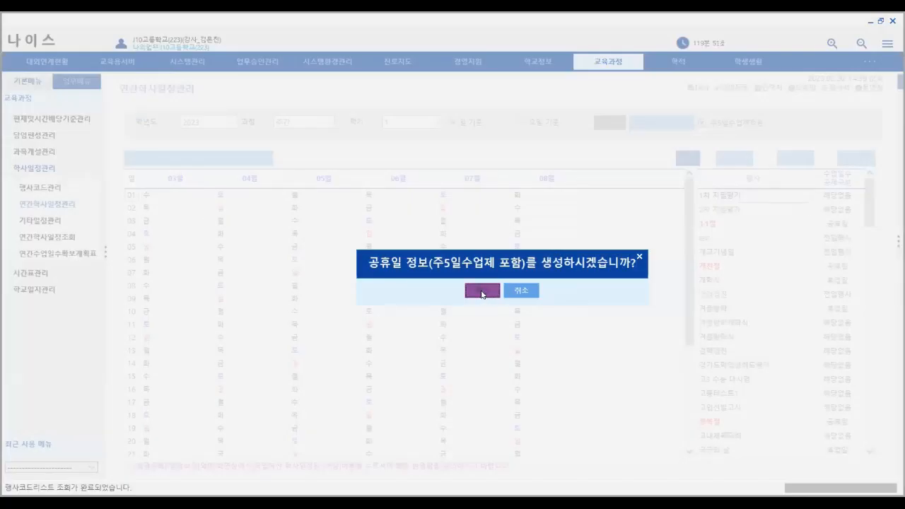
left_click(482, 291)
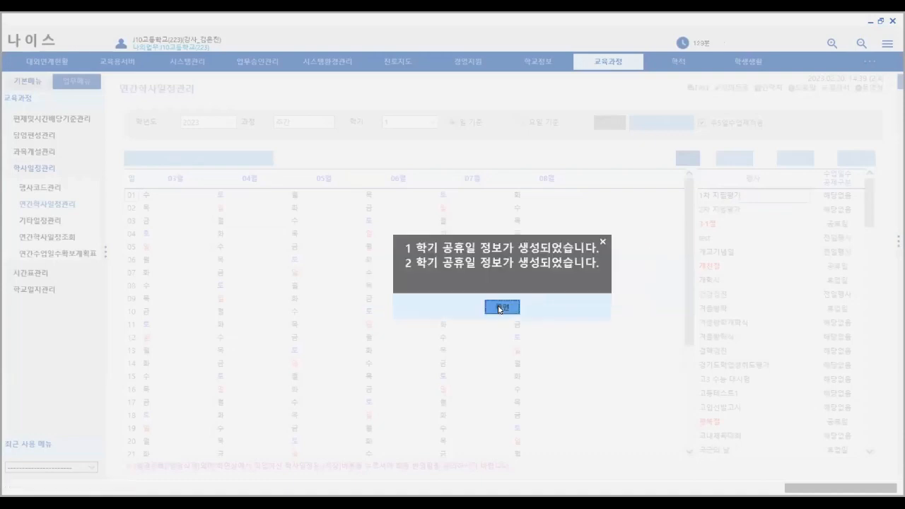
left_click(499, 309)
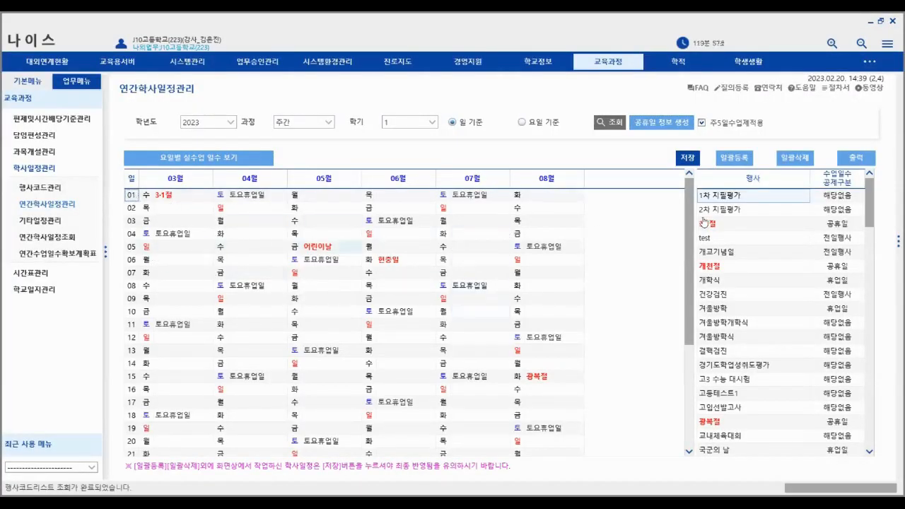
Place 개학식 on 2 March, restrict it to 1학년 only, apply the change and confirm saving it.
left_click_drag(713, 285, 169, 210)
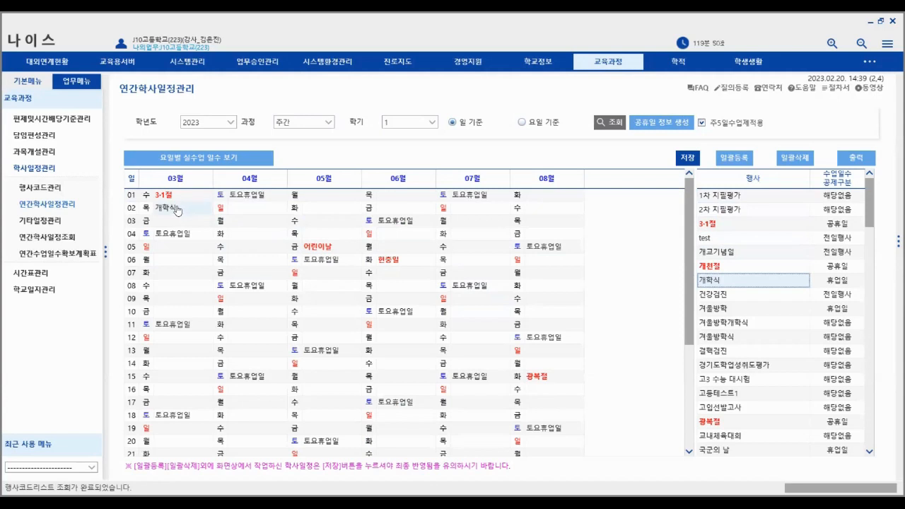
left_click(178, 210)
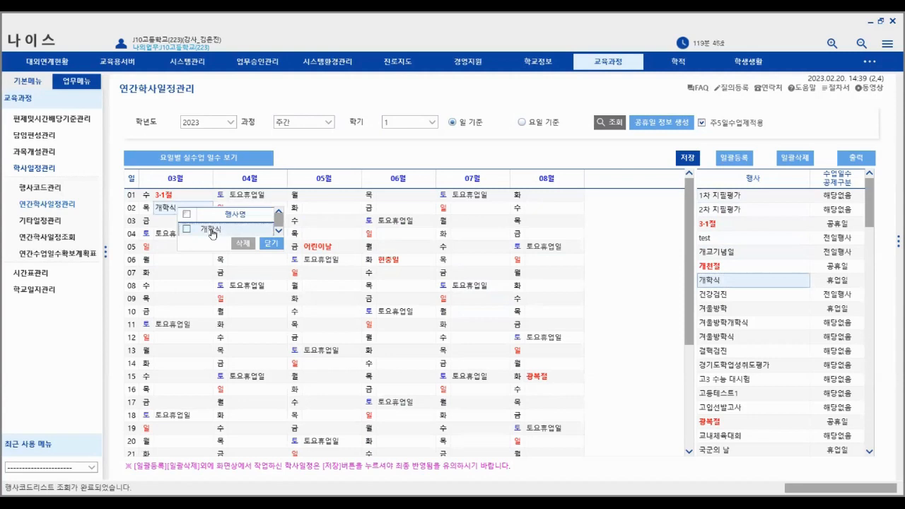
left_click(211, 229)
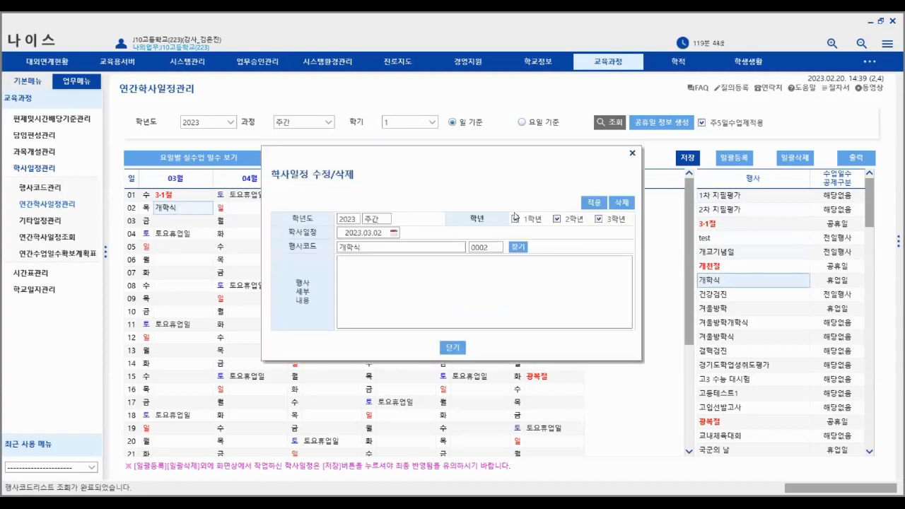
left_click(558, 219)
left_click(598, 219)
left_click(596, 205)
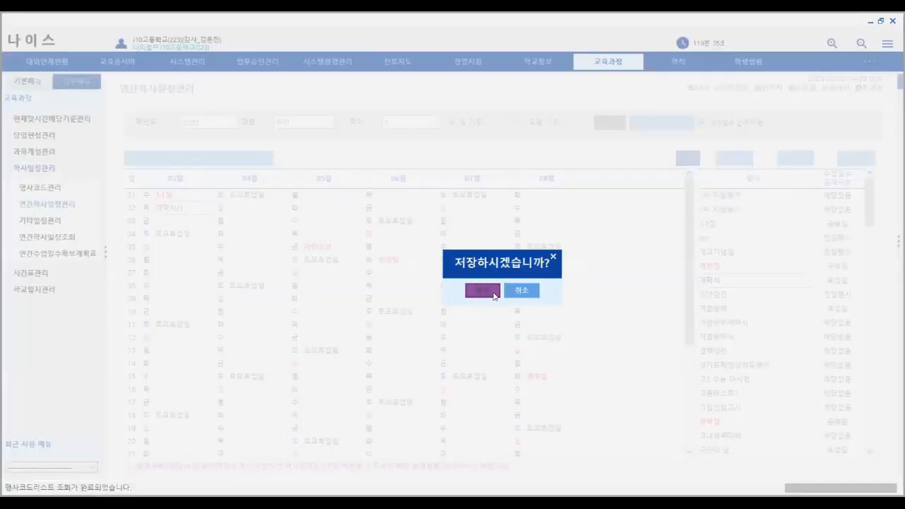
left_click(482, 291)
Look over the calendar, reload 연간학사일정관리, and view 요일별 실수업 일수 for the first semester.
scroll(518, 295, "down", 1)
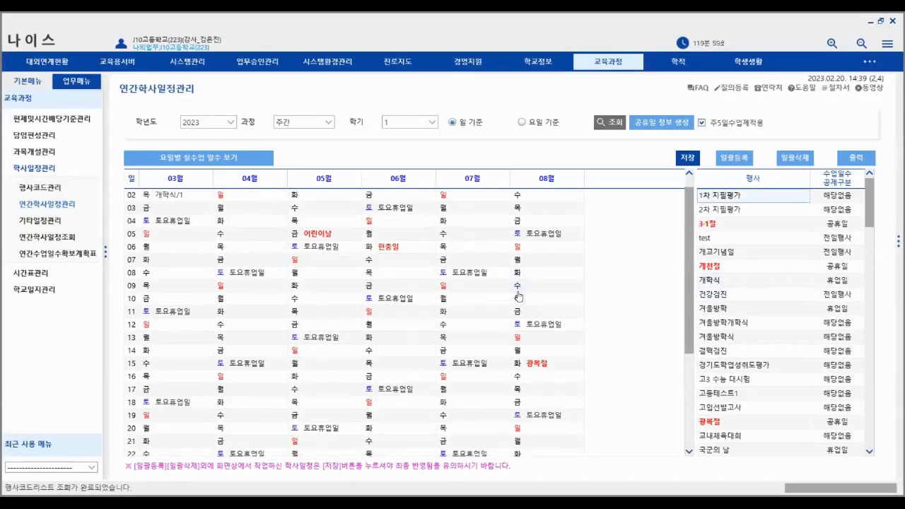
scroll(518, 296, "down", 5)
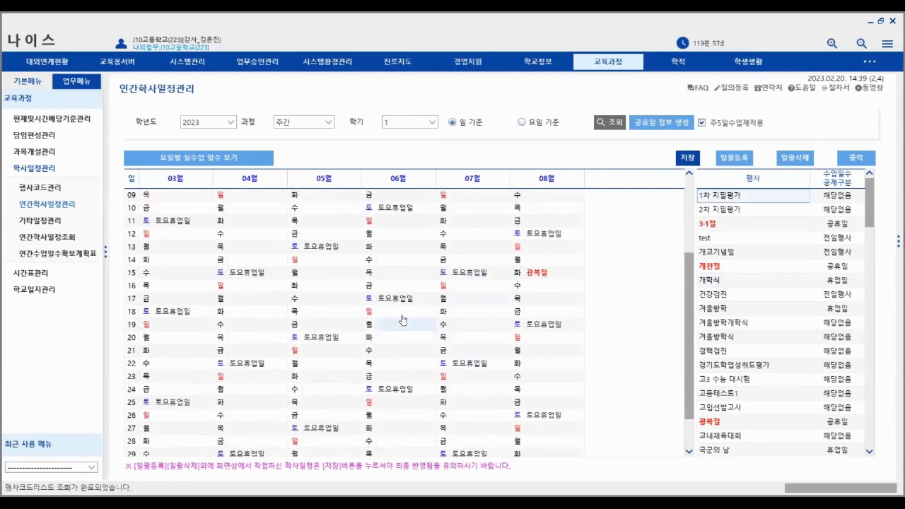
scroll(403, 304, "up", 3)
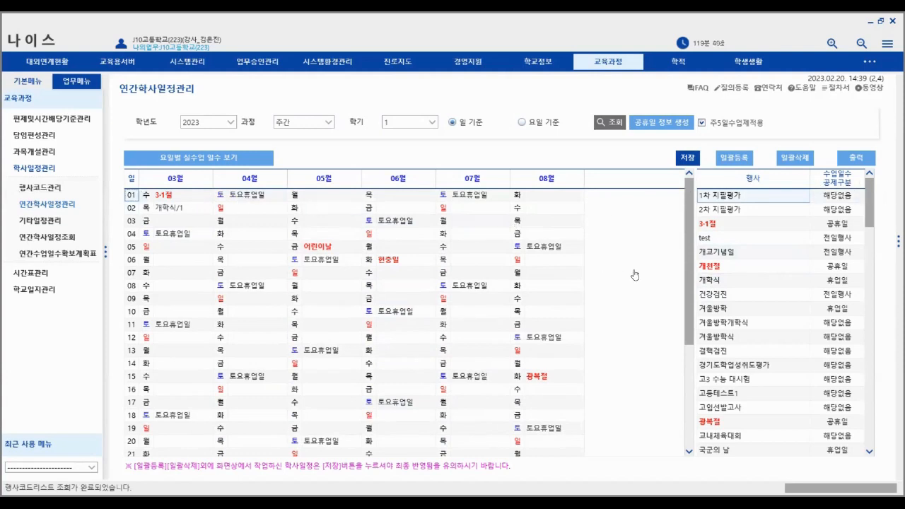
scroll(767, 283, "down", 1)
left_click(41, 188)
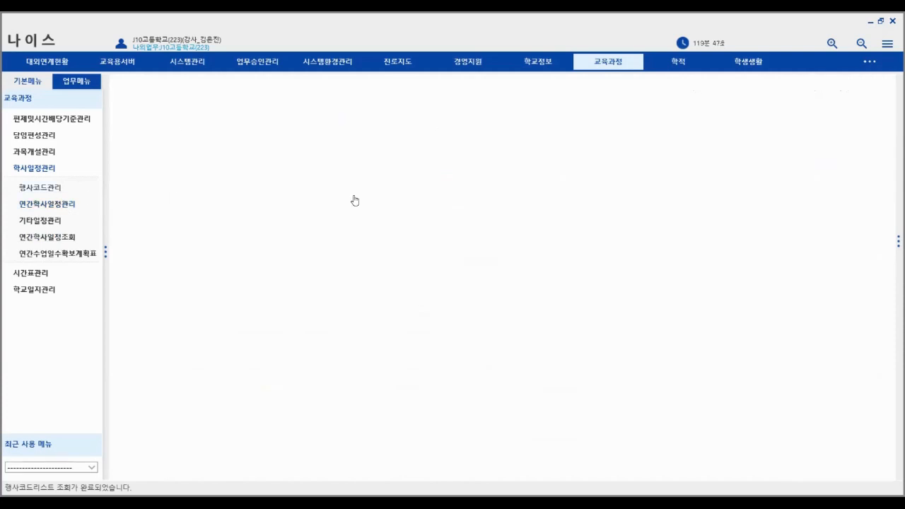
left_click(50, 205)
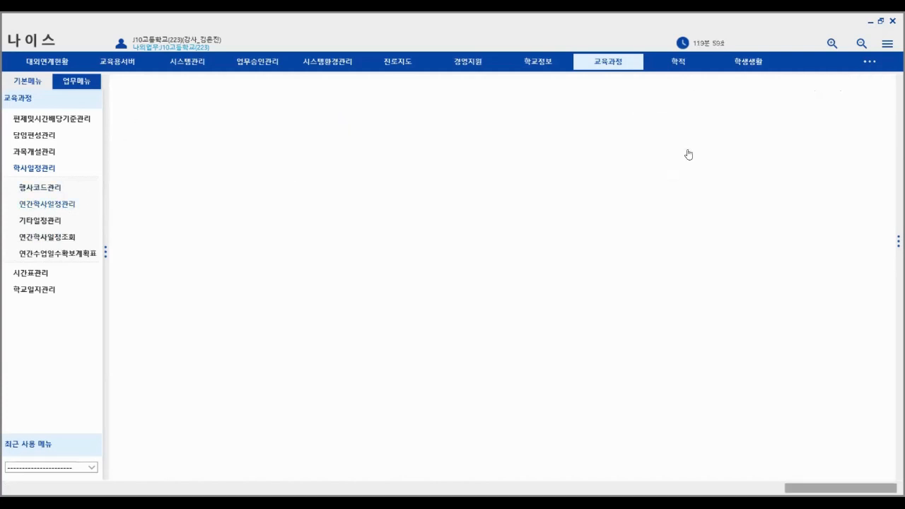
left_click(605, 126)
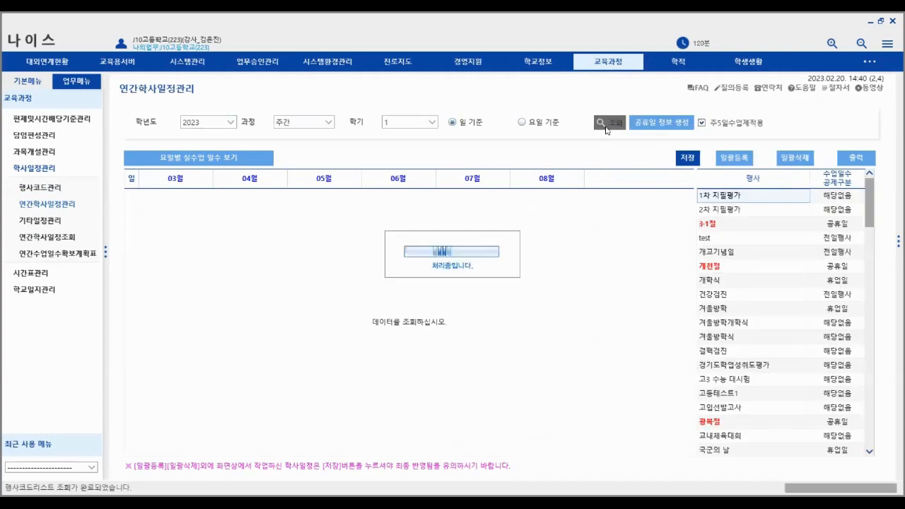
left_click(246, 160)
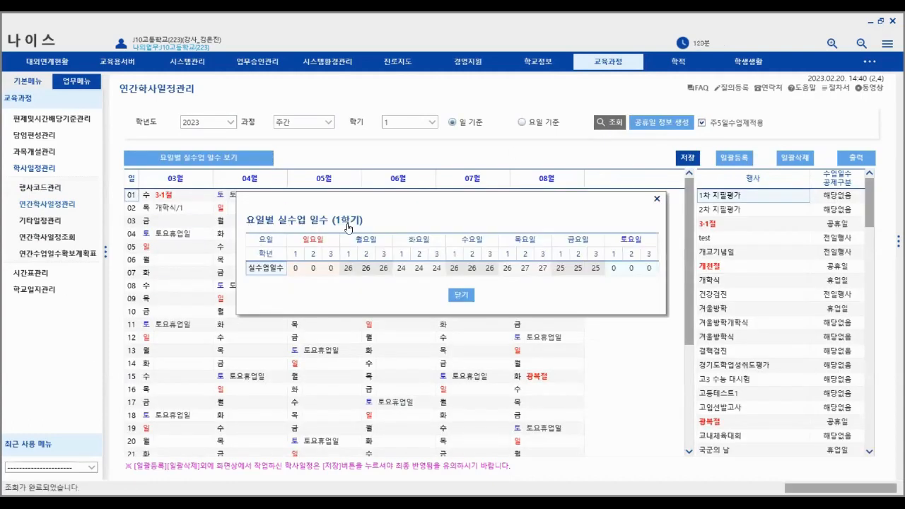
left_click(463, 297)
Open the 연간수업일수확보계획표 inquiry page under 학사일정관리.
left_click(57, 255)
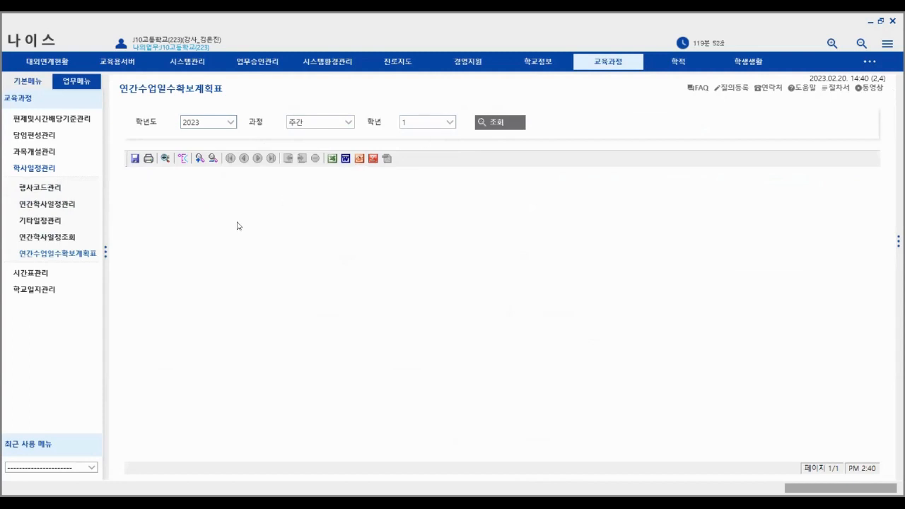
left_click(68, 205)
left_click(62, 254)
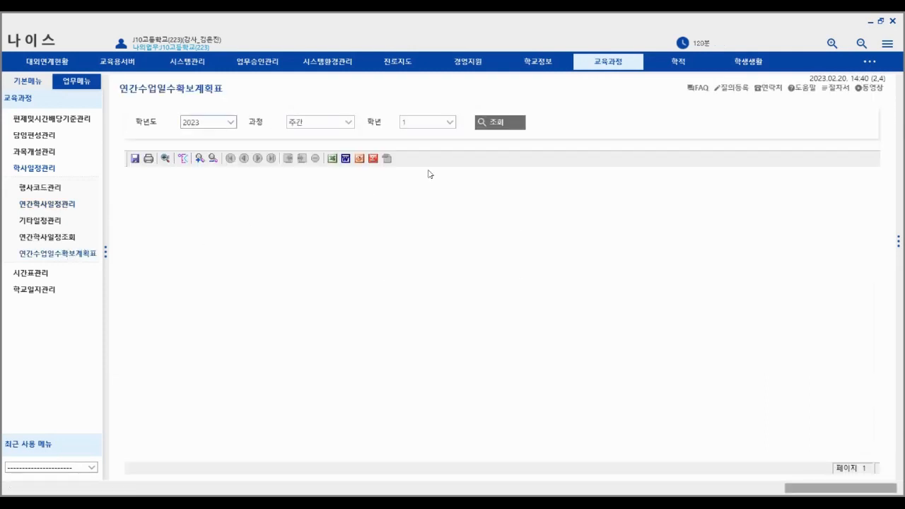
Re-query 연간학사일정관리, place 고3 수능 대시험 on 8 May, and check its target grades in the event details without changing them.
left_click(46, 205)
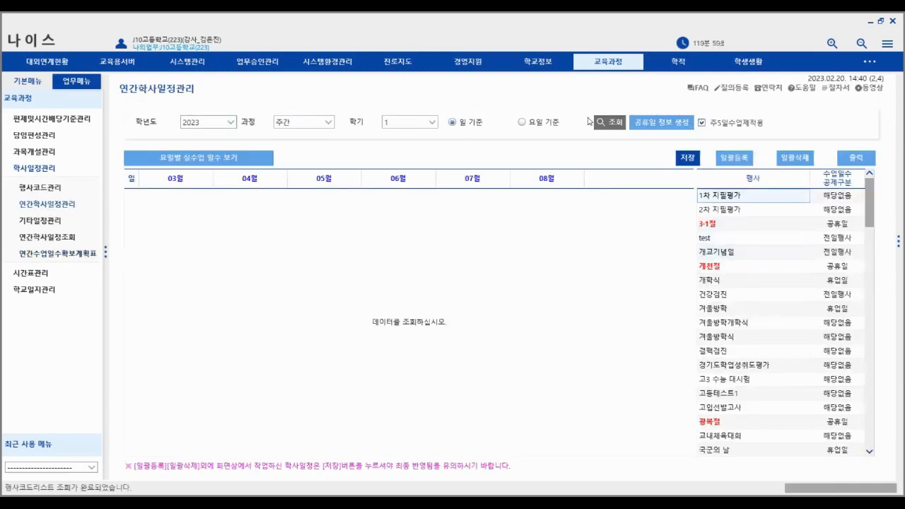
left_click(610, 123)
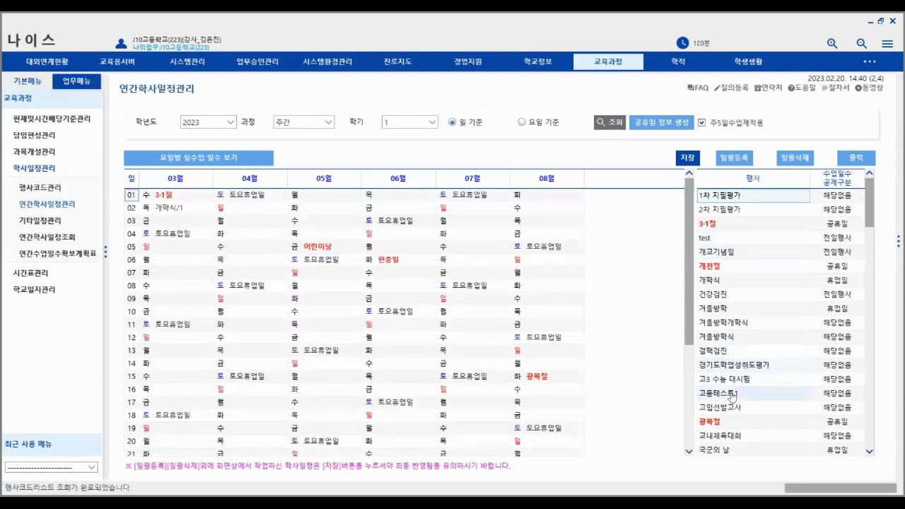
left_click_drag(731, 383, 340, 286)
left_click(340, 287)
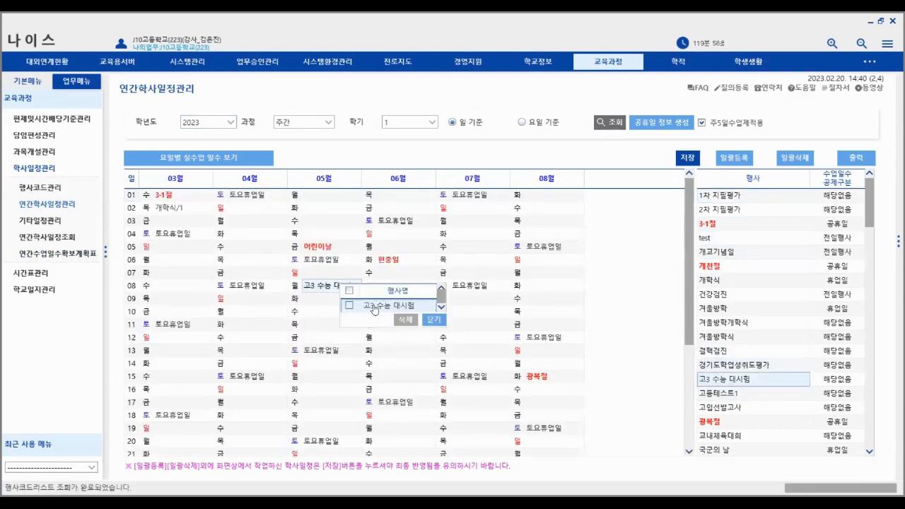
left_click(374, 305)
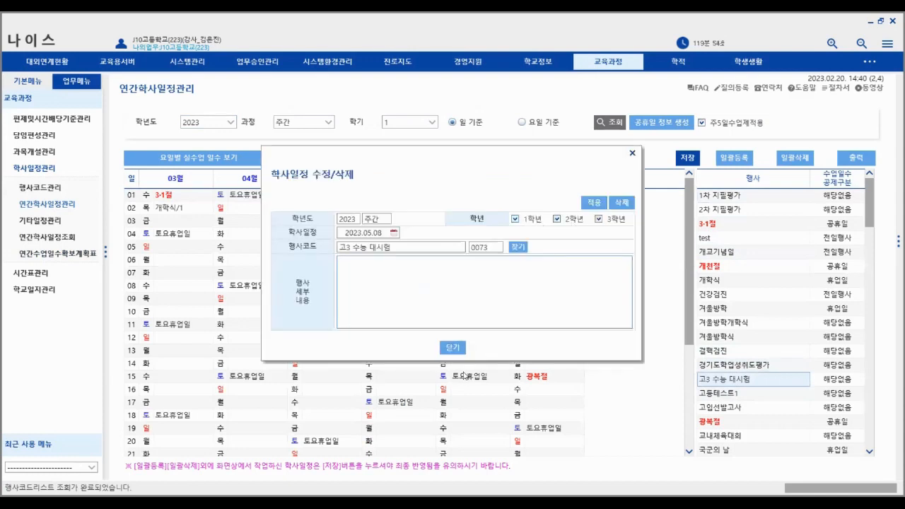
left_click(452, 347)
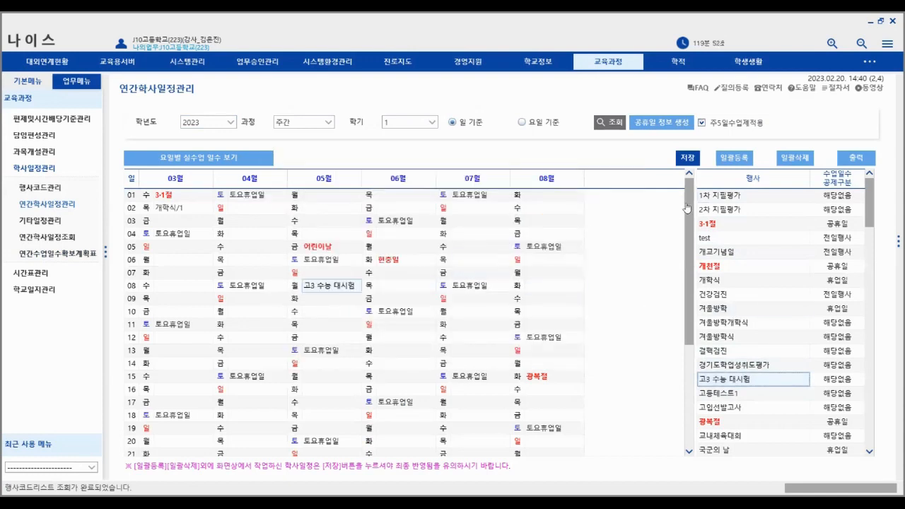
left_click_drag(691, 207, 690, 312)
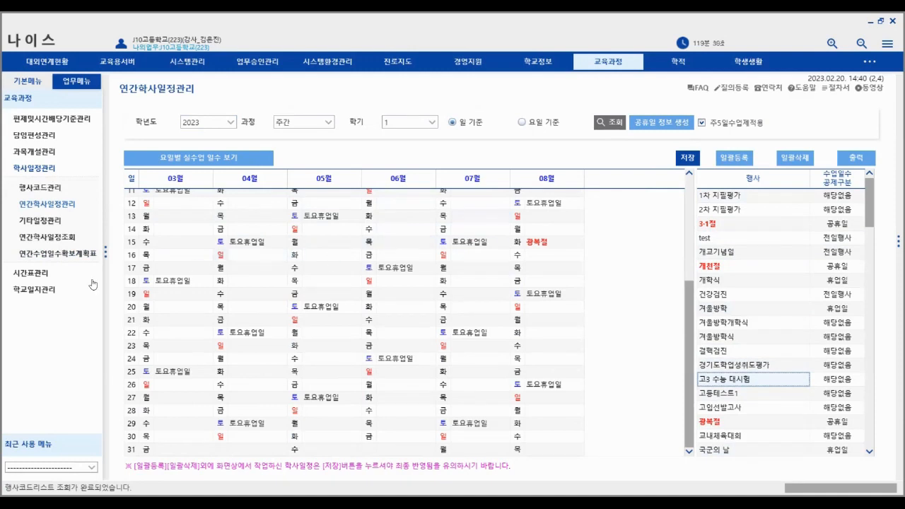
Open 기초시간표관리 under 시간표관리 and query the 2023 first-semester 주간 timetable for grade 1.
left_click(41, 170)
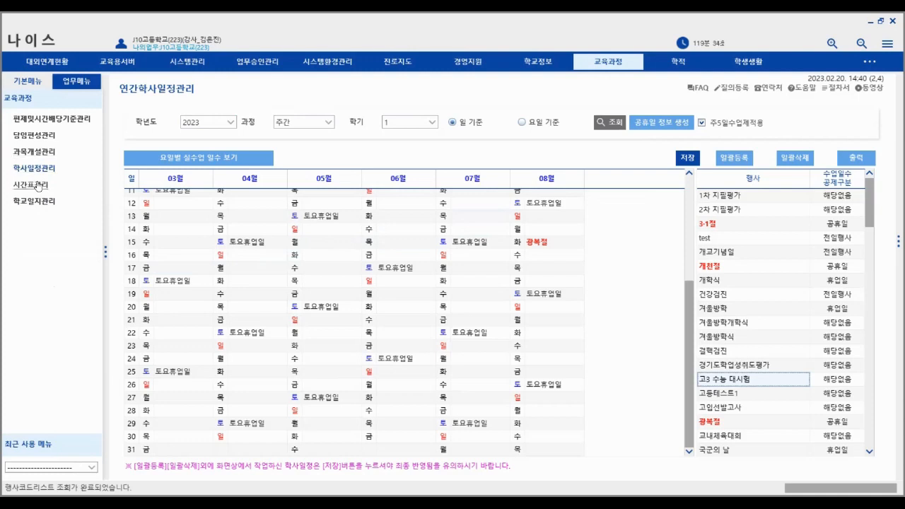
left_click(39, 186)
left_click(40, 209)
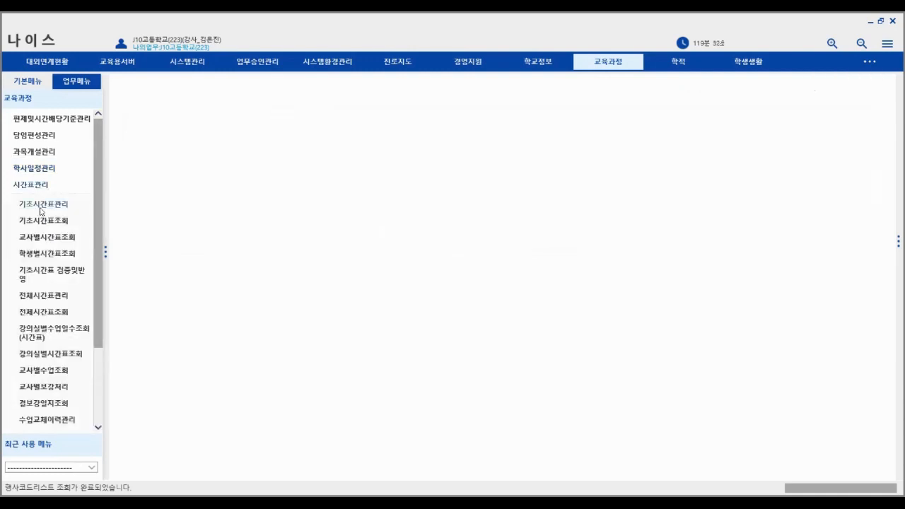
left_click(512, 126)
left_click(507, 147)
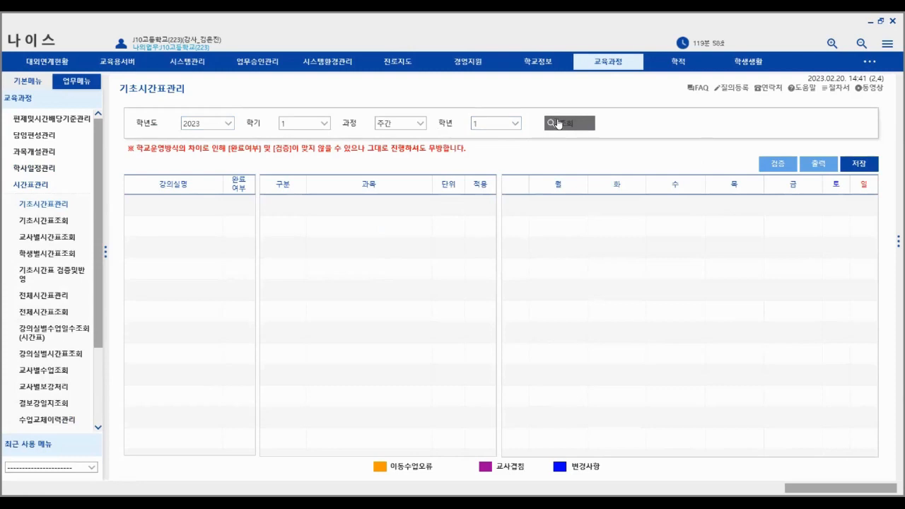
left_click(565, 124)
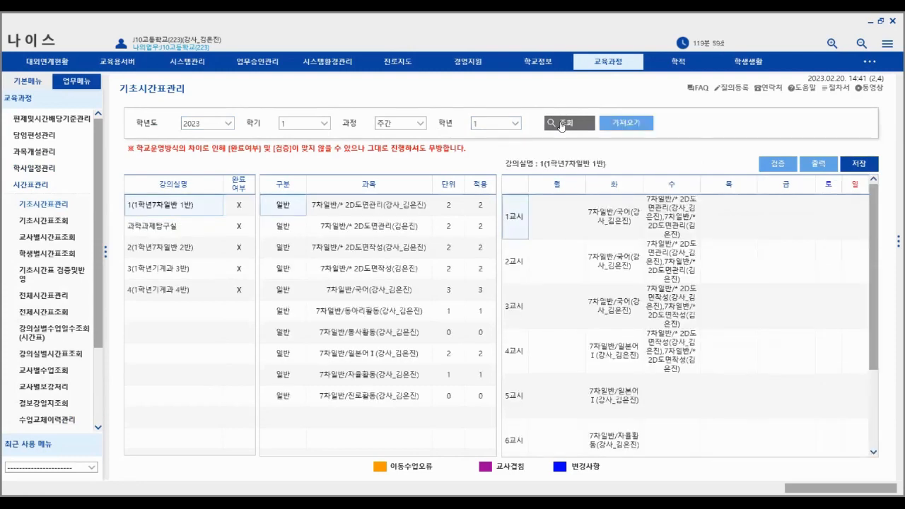
Look at the file-upload option of 기초시간표 가져오기 and close it without importing a file.
left_click(636, 124)
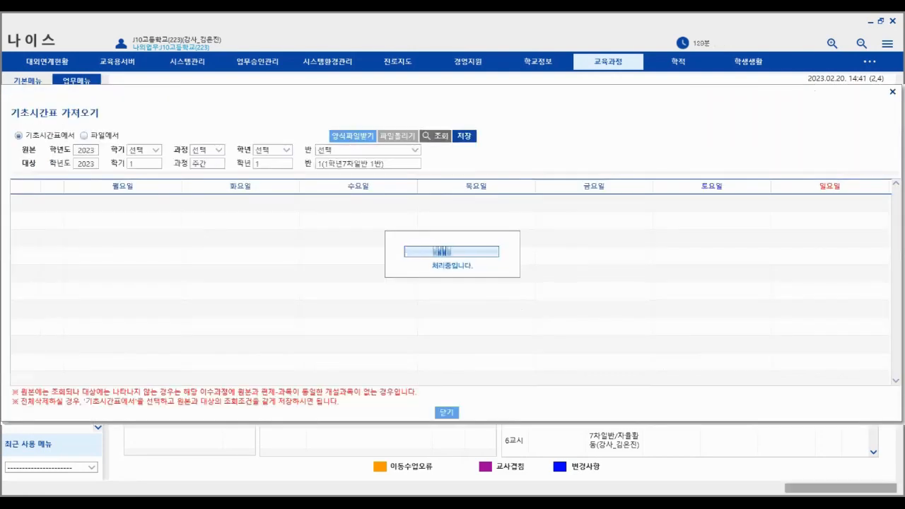
left_click(85, 135)
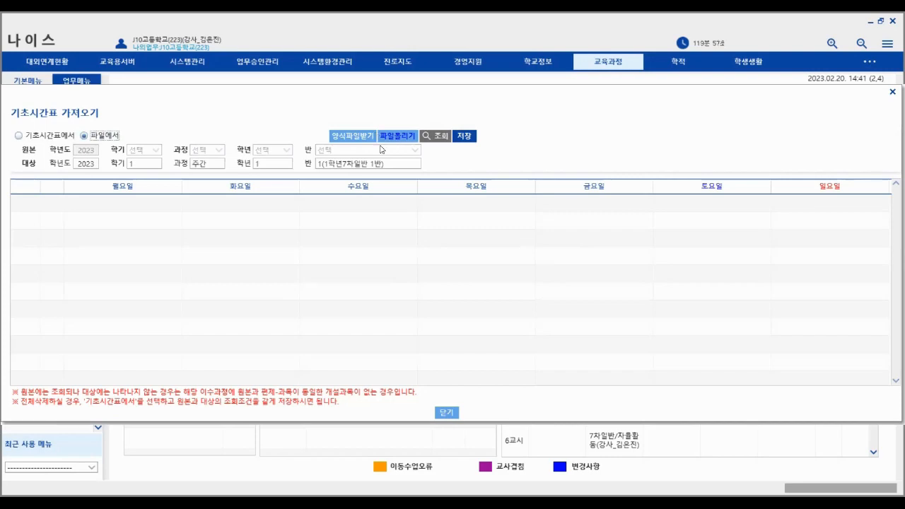
left_click(399, 136)
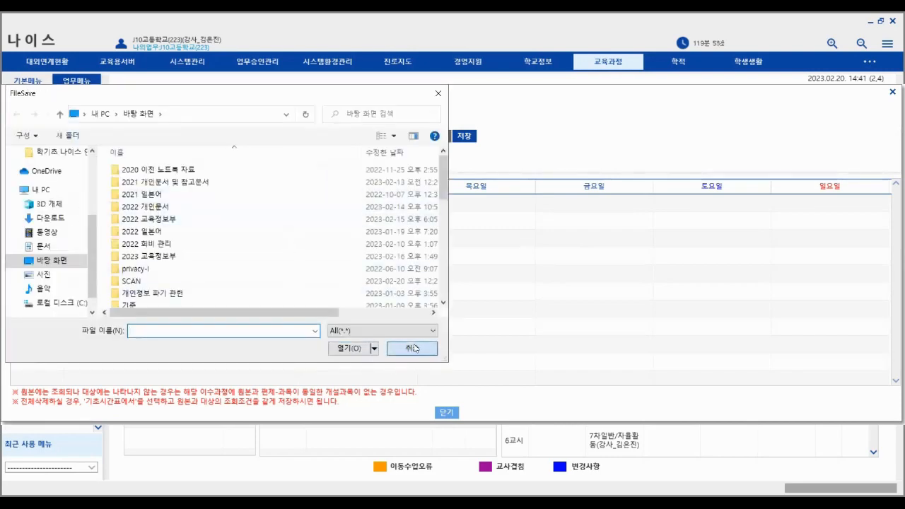
left_click(414, 348)
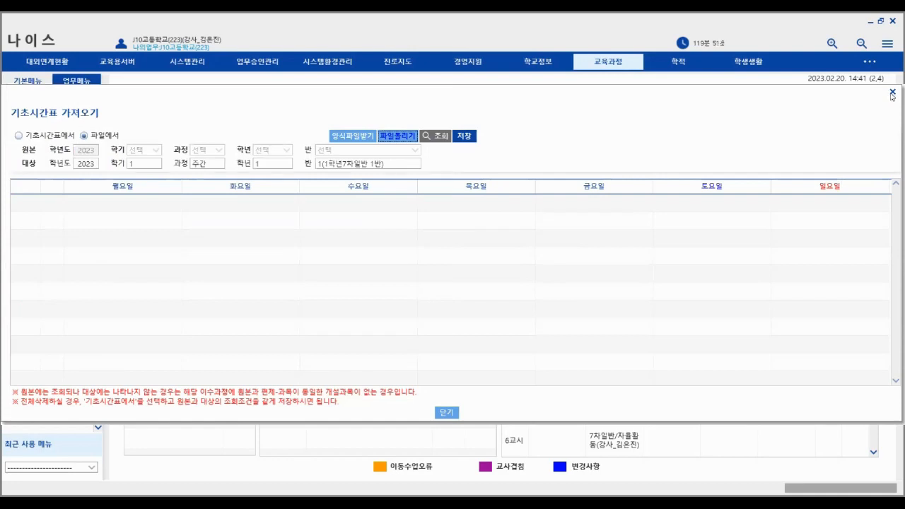
left_click(892, 92)
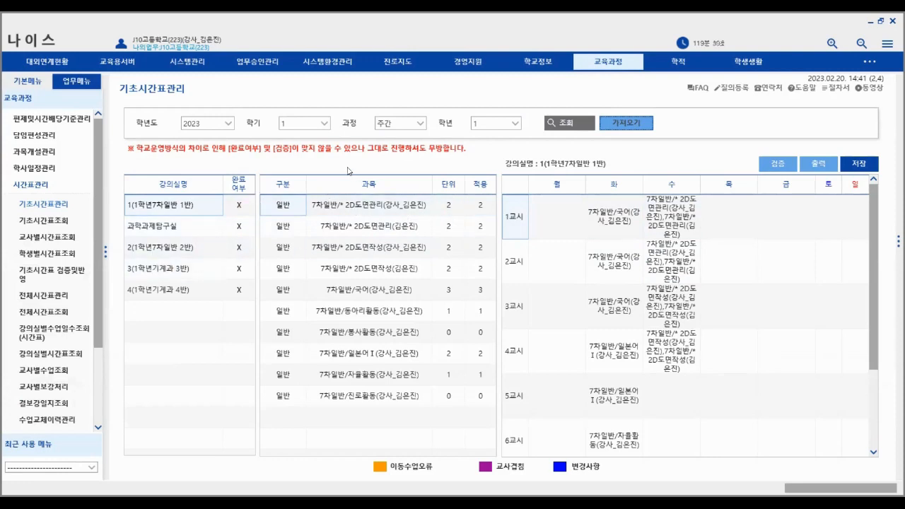
Try placing 2D도면관리 in Monday periods 1 and 2 and Thursday period 1, and 2D도면작성 in Monday period 3, for class 1.
left_click_drag(398, 207, 555, 217)
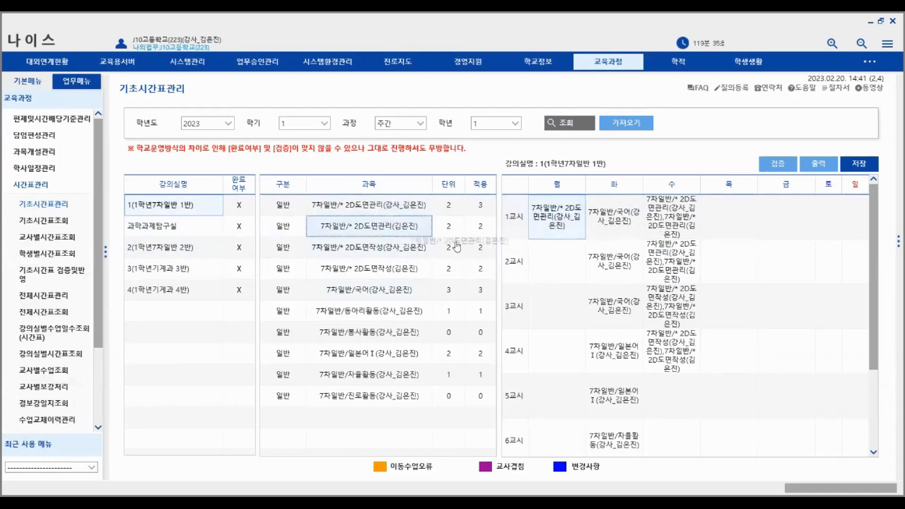
left_click_drag(421, 238, 553, 261)
left_click_drag(428, 269, 559, 306)
left_click_drag(400, 209, 731, 219)
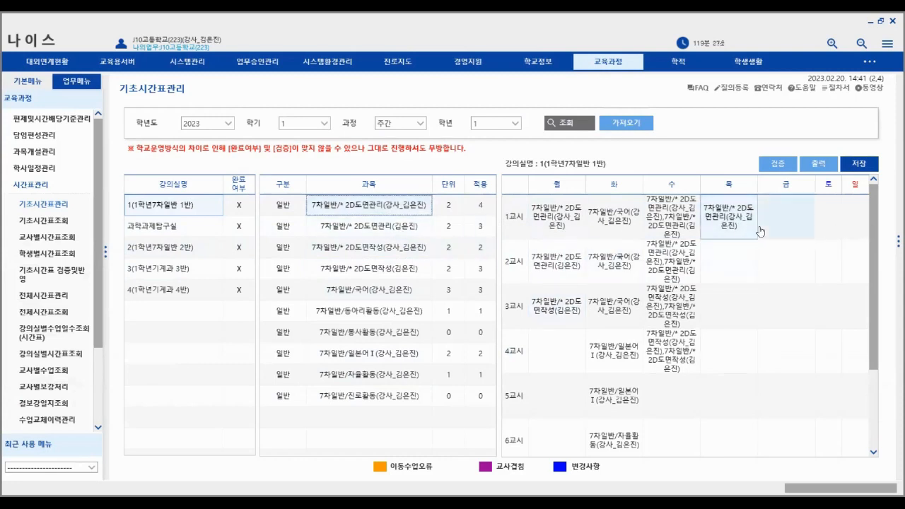
Fill 1학년기계과 3반's Monday periods 1–7 with 2D도면관리 twice, 2D도면작성 twice, 국어, 기계 제도 and 일본어Ⅰ, and save the timetable.
left_click(167, 268)
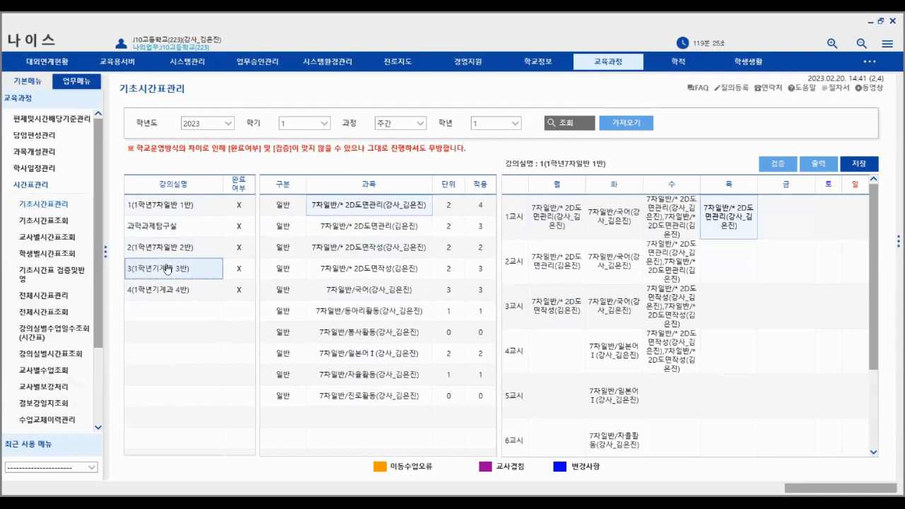
left_click_drag(385, 209, 560, 205)
left_click_drag(367, 210, 562, 227)
left_click_drag(348, 231, 559, 249)
left_click_drag(395, 230, 559, 270)
left_click_drag(375, 247, 559, 290)
left_click_drag(368, 268, 550, 309)
left_click_drag(364, 294, 559, 330)
left_click(869, 164)
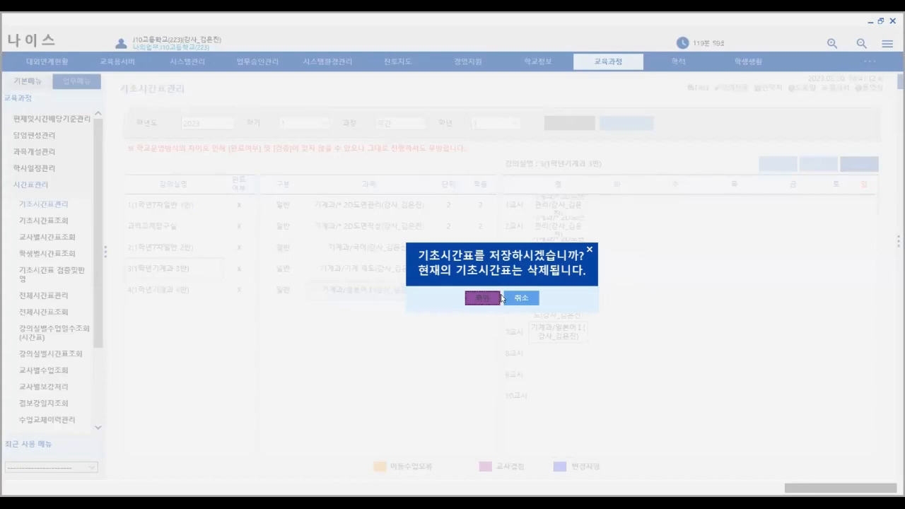
left_click(499, 298)
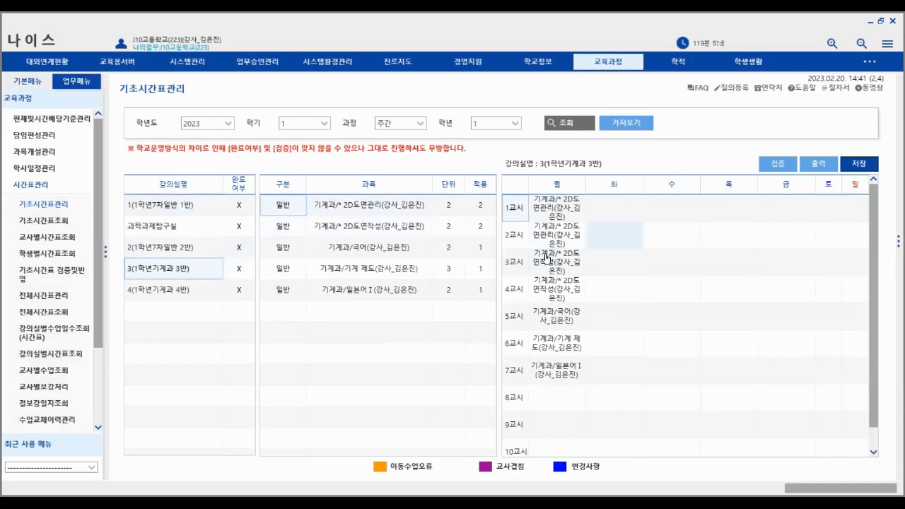
Fill 3반's Thursday with 기계 제도 in periods 1 and 2, 일본어Ⅰ in period 3 and 국어 in period 4, and save the timetable.
left_click_drag(380, 276, 728, 237)
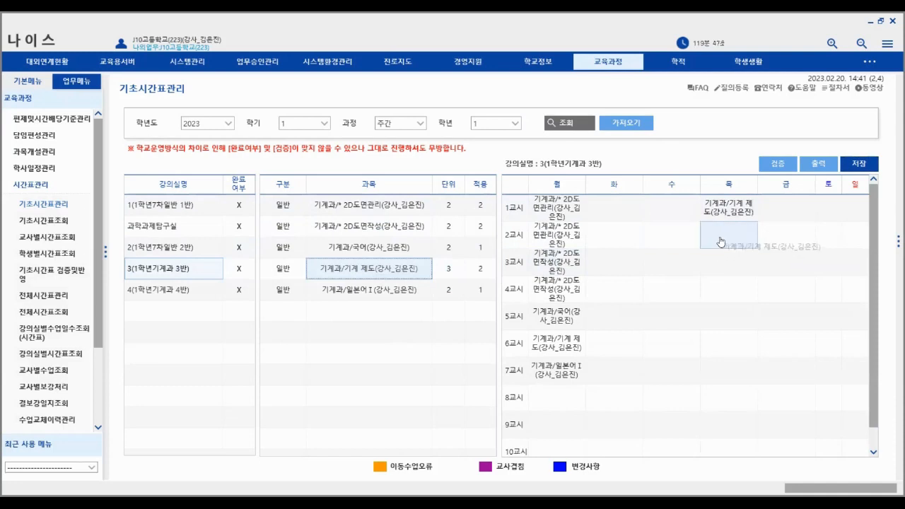
left_click_drag(340, 291, 728, 263)
left_click_drag(354, 248, 731, 297)
left_click(858, 164)
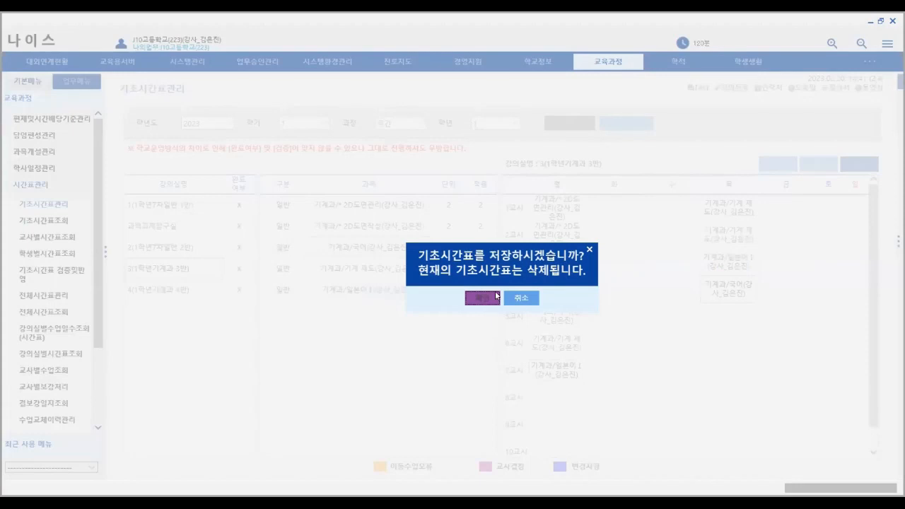
left_click(484, 298)
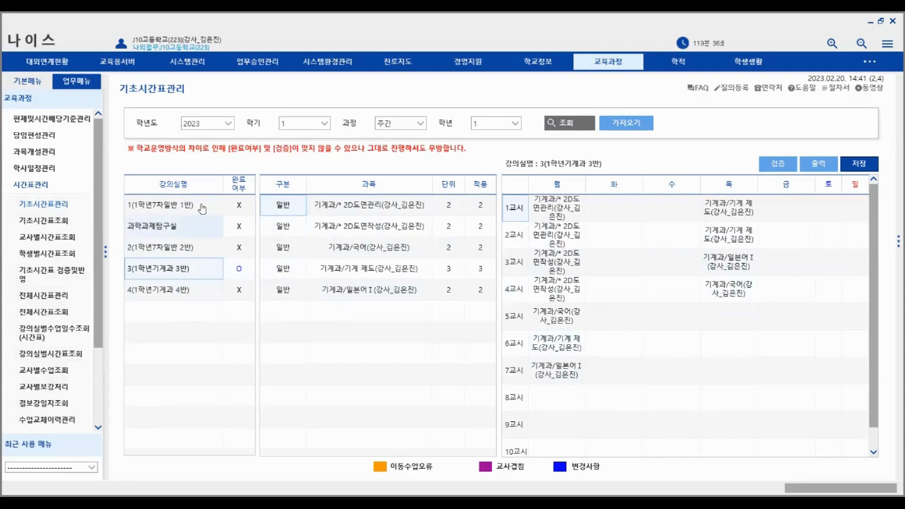
In 1학년7차일반 1반, place both teachers' 2D도면관리 in Friday period 1 as 동시수업.
left_click(161, 209)
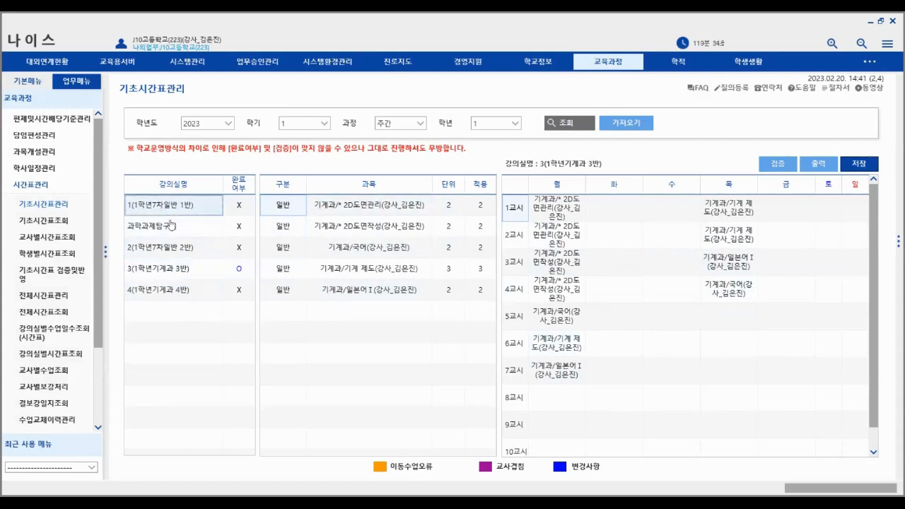
left_click(178, 274)
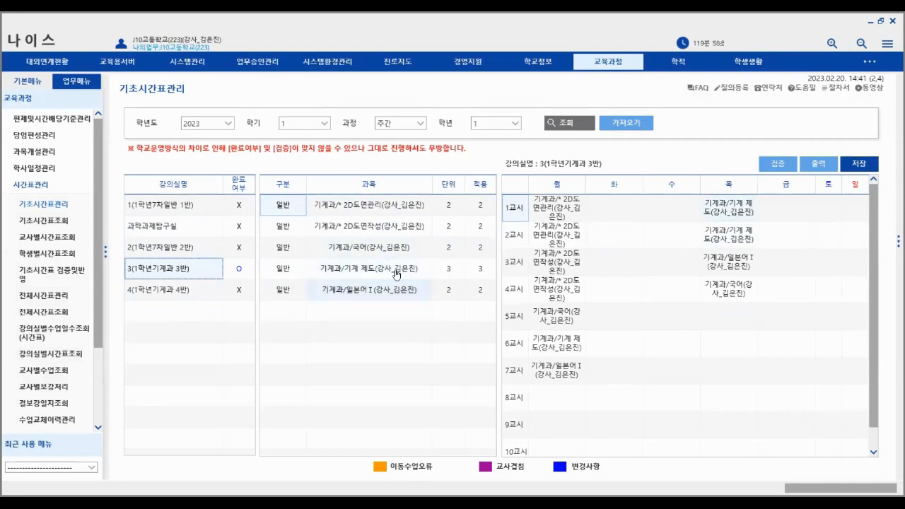
left_click(160, 206)
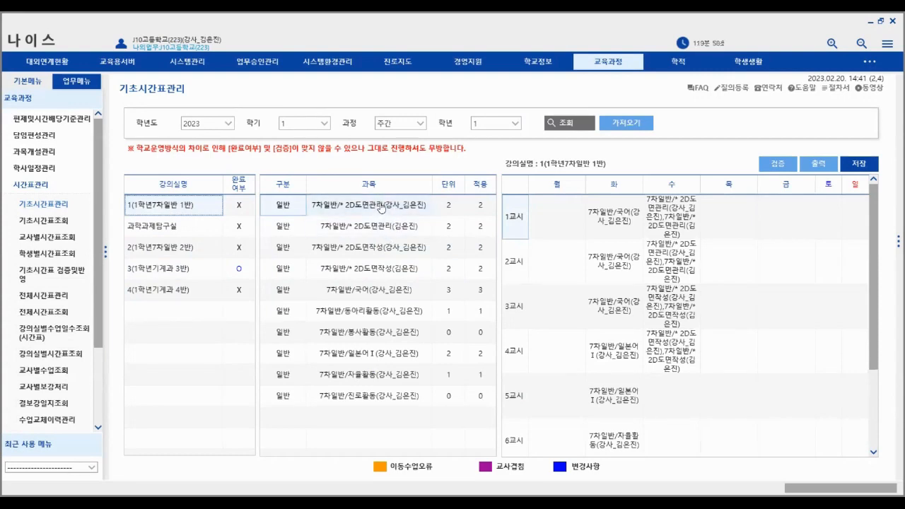
left_click(381, 208)
left_click_drag(381, 208, 781, 221)
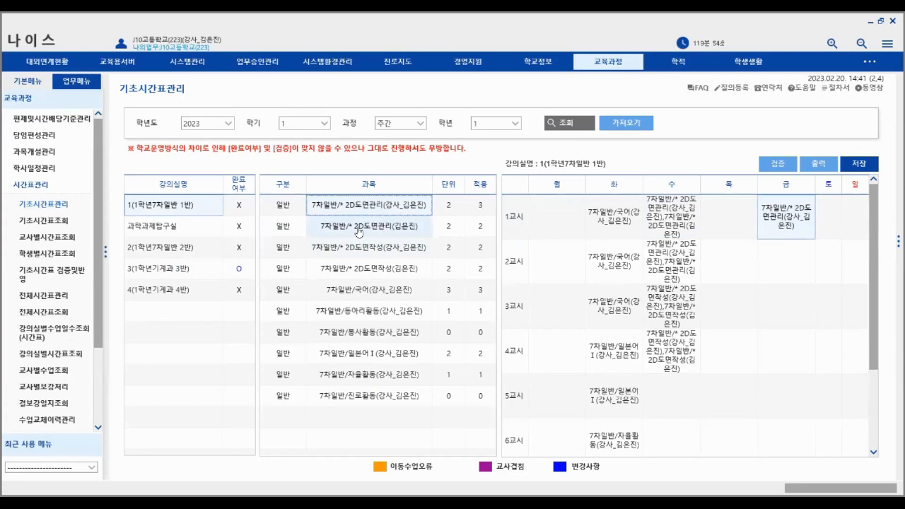
left_click_drag(359, 232, 776, 222)
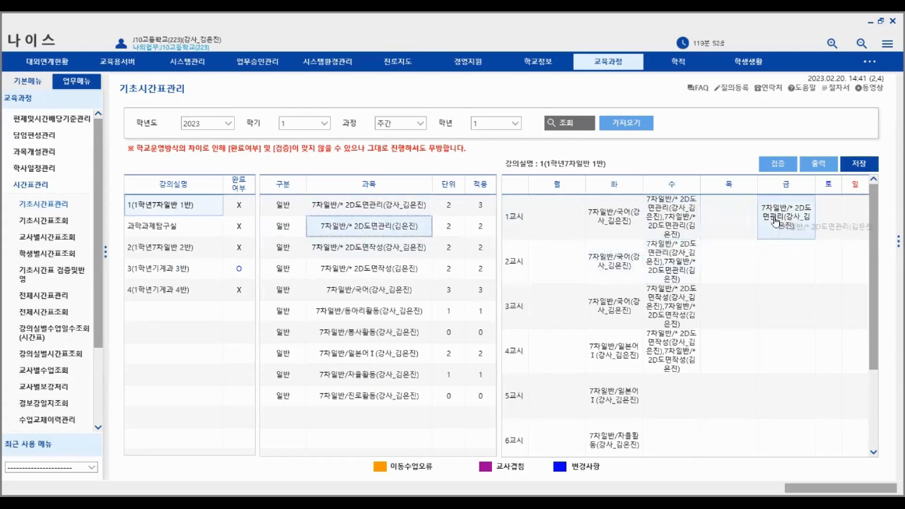
left_click_drag(780, 221, 781, 221)
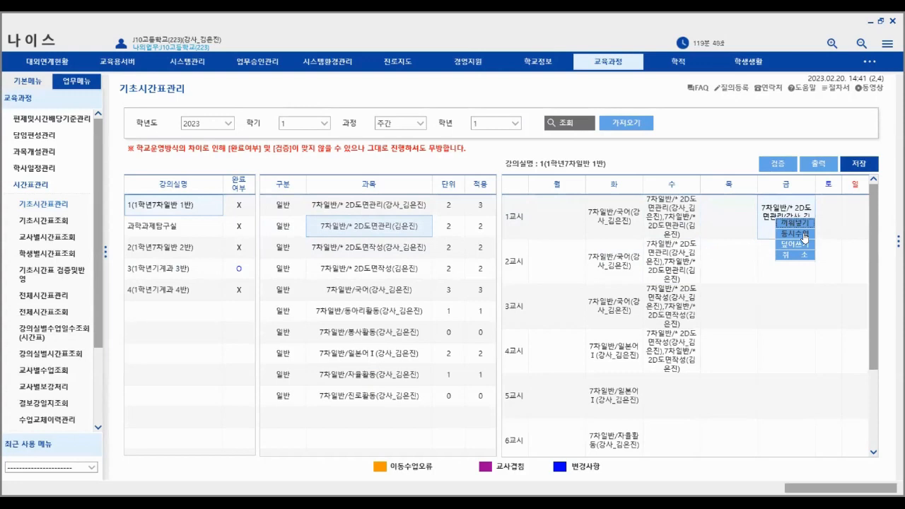
left_click(793, 233)
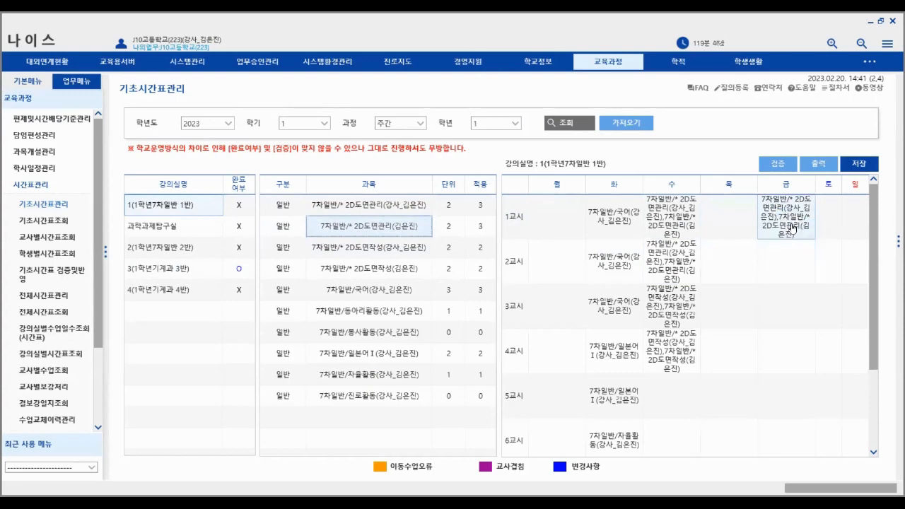
Place both teachers' 2D도면관리 in Friday period 2 as 동시수업 and save class 1's basic timetable.
left_click_drag(357, 209, 778, 263)
left_click_drag(389, 228, 782, 265)
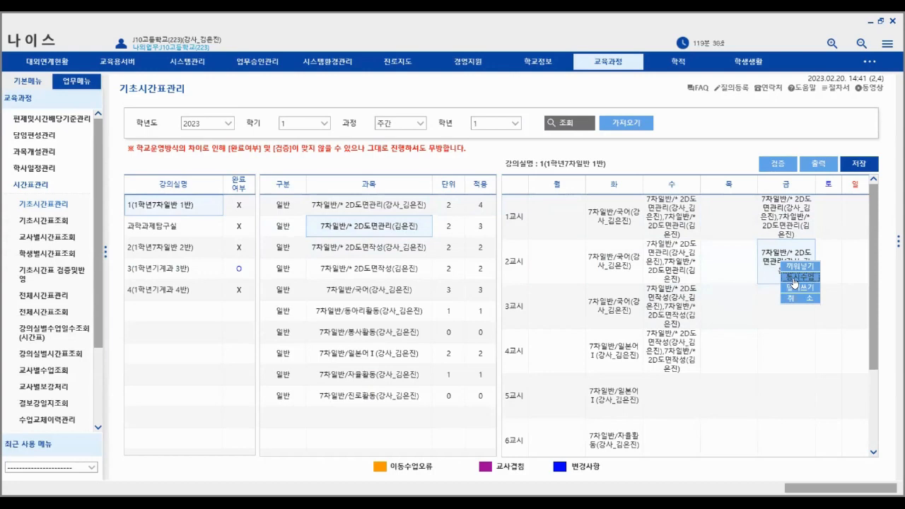
left_click(793, 278)
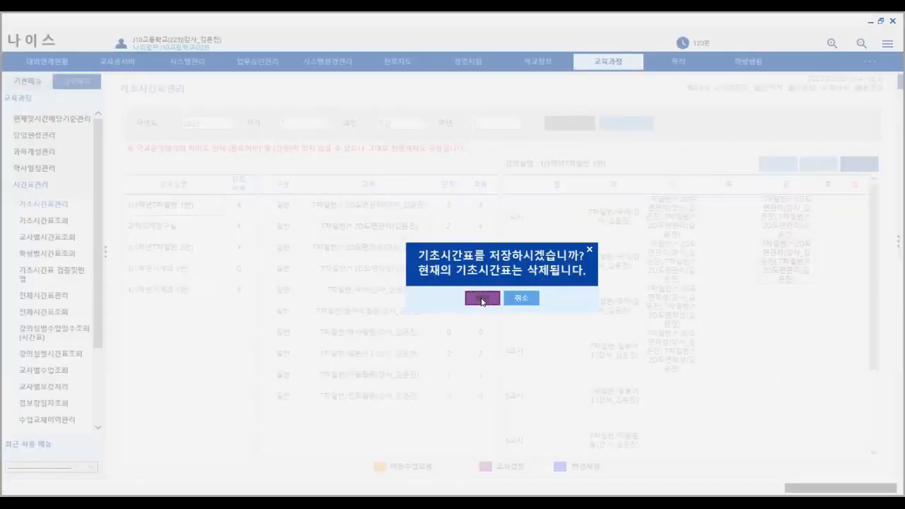
left_click(504, 296)
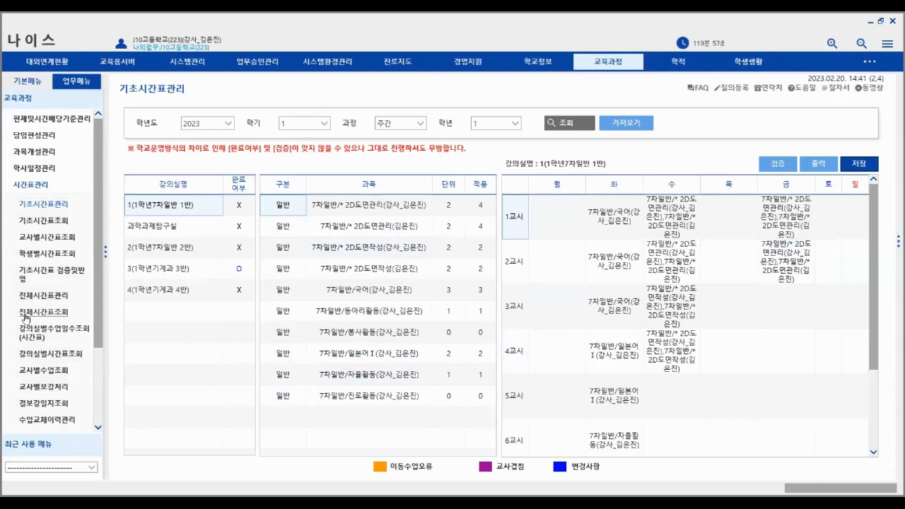
Open 기초시간표 검증및반영 and run the basic timetable verification for the 2023 first semester.
left_click(30, 222)
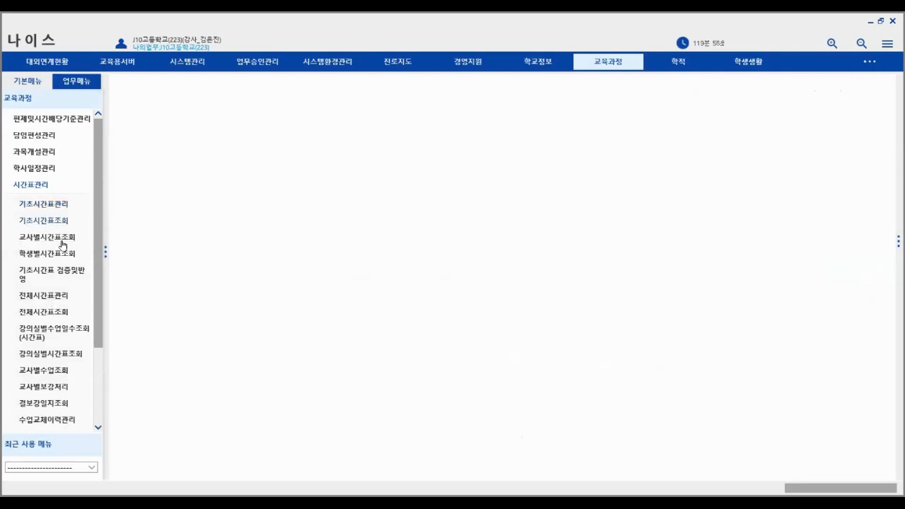
left_click(43, 277)
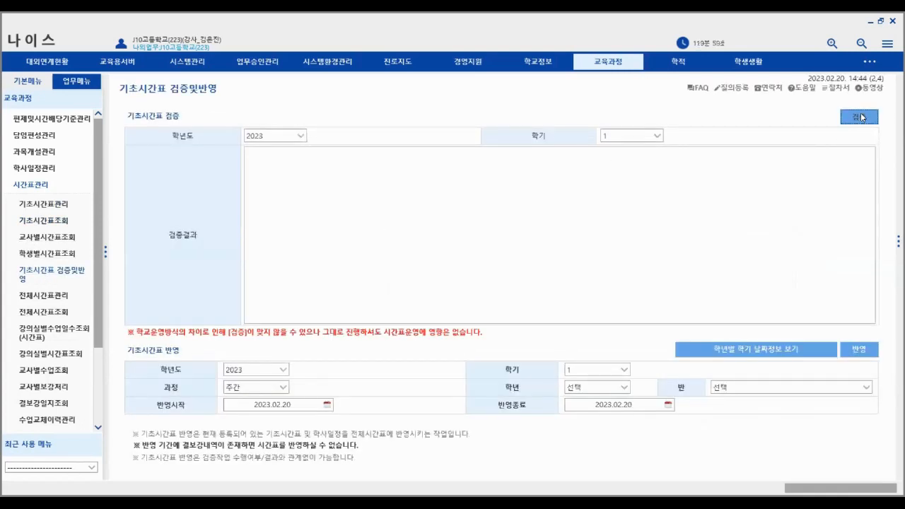
left_click(862, 117)
left_click(478, 293)
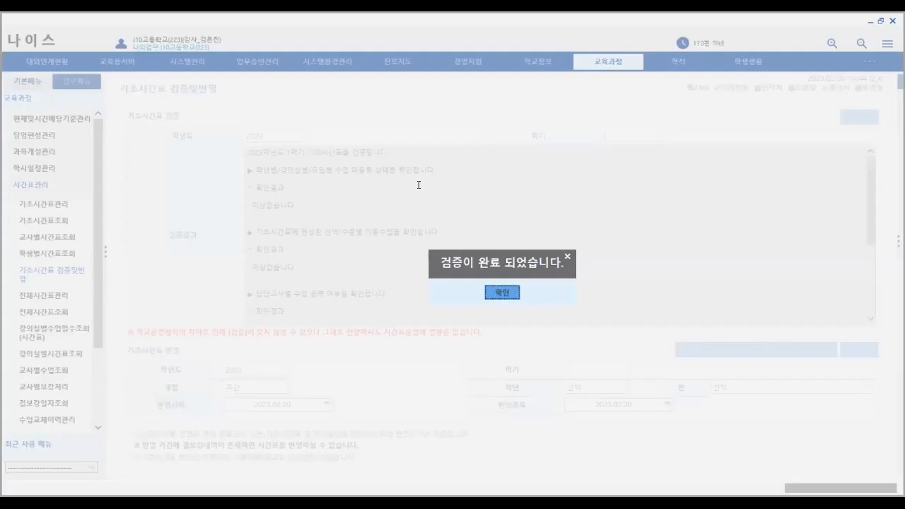
left_click(512, 294)
Read through the 검증결과, including the checks on duplicate teacher lessons and on subject hours against the registered curriculum.
scroll(405, 215, "down", 5)
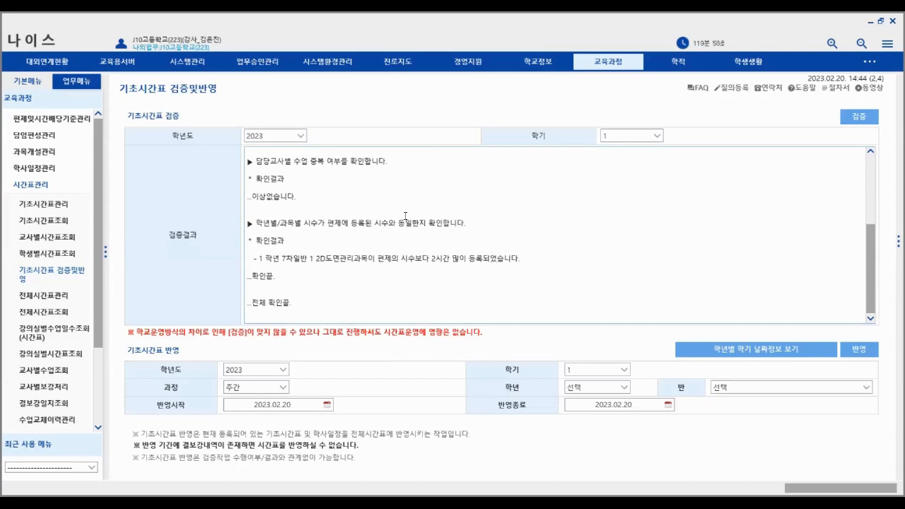
scroll(316, 263, "up", 5)
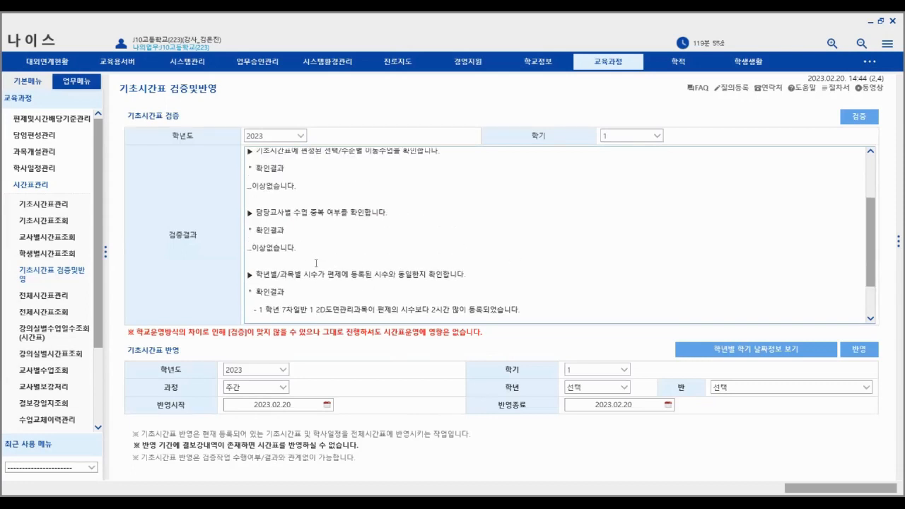
scroll(332, 191, "down", 5)
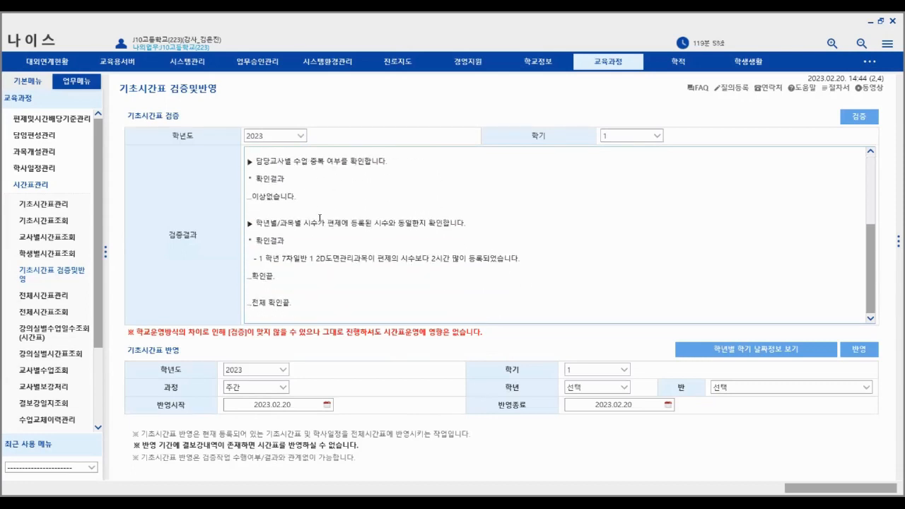
scroll(319, 218, "up", 2)
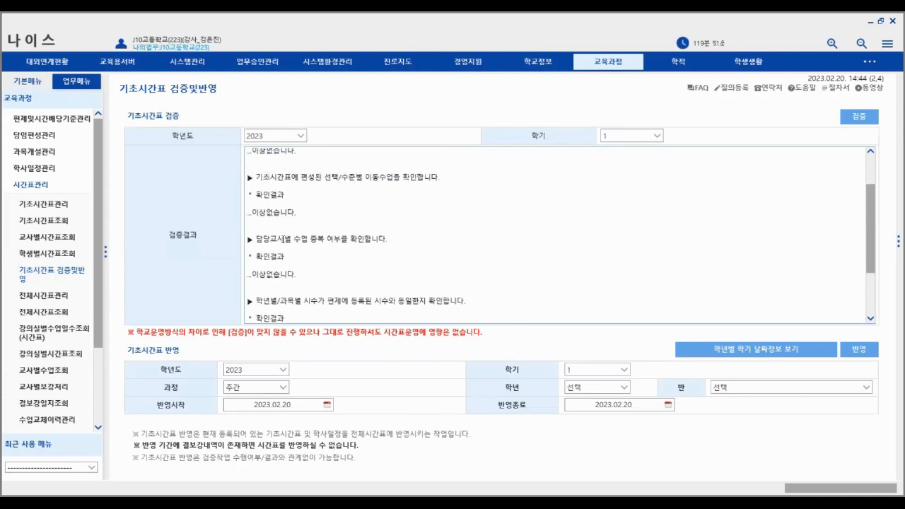
left_click_drag(266, 239, 387, 239)
left_click(388, 239)
scroll(388, 221, "down", 3)
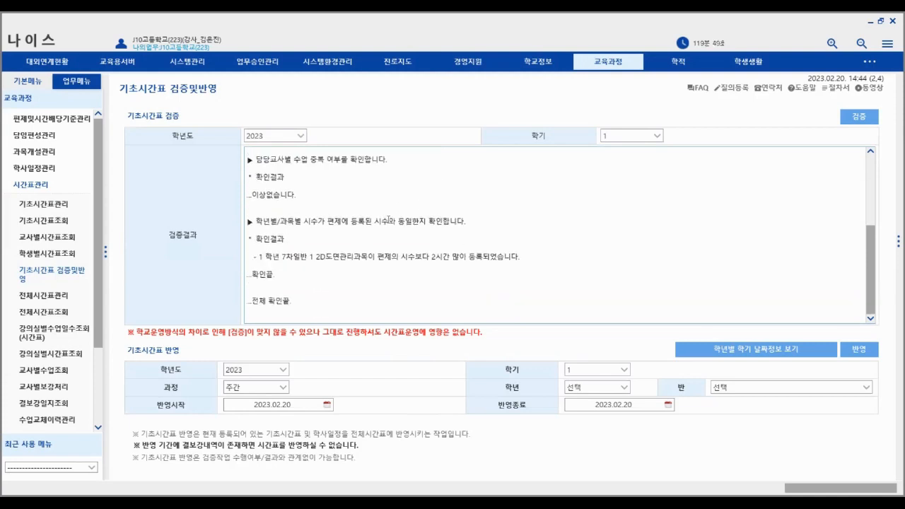
Set the 기초시간표 반영 target to 학년 1 and class 1(1학년7차일반 1반), after rereading the 검증결과.
scroll(377, 228, "up", 5)
scroll(360, 239, "down", 5)
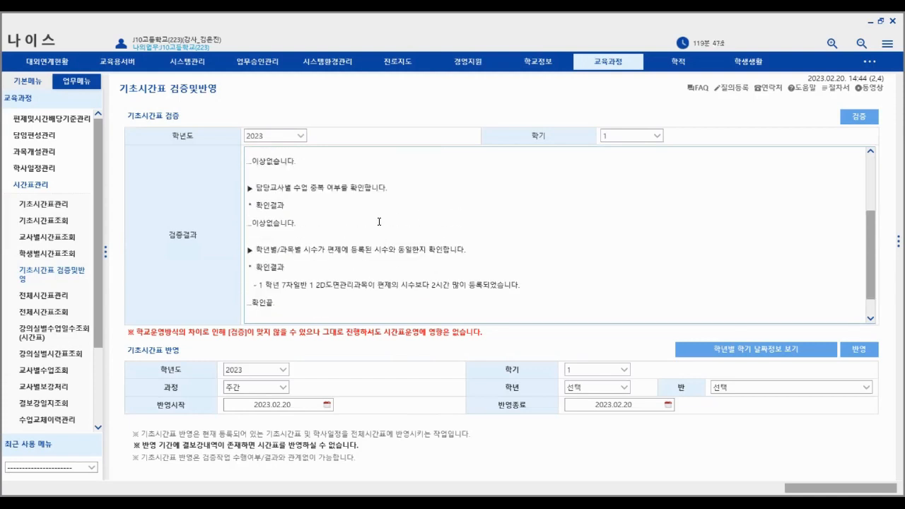
scroll(345, 221, "up", 5)
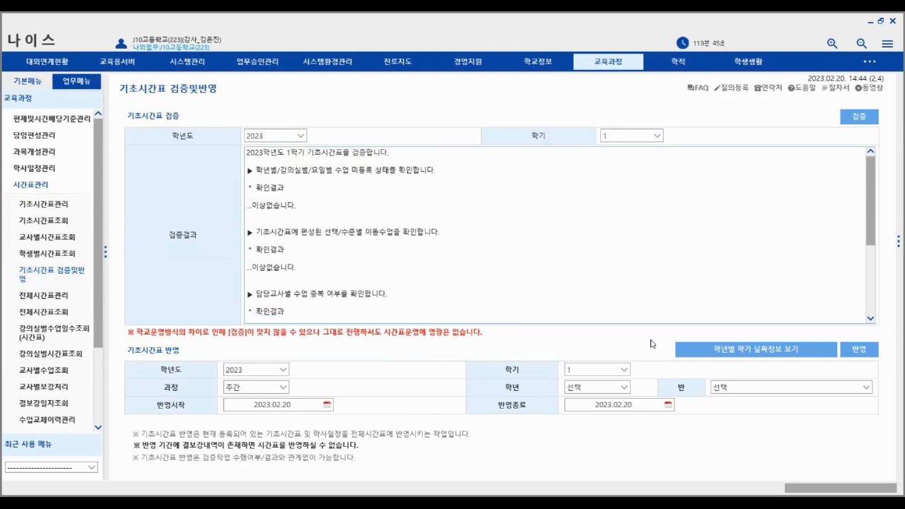
left_click(623, 388)
left_click(593, 410)
left_click(744, 387)
left_click(742, 408)
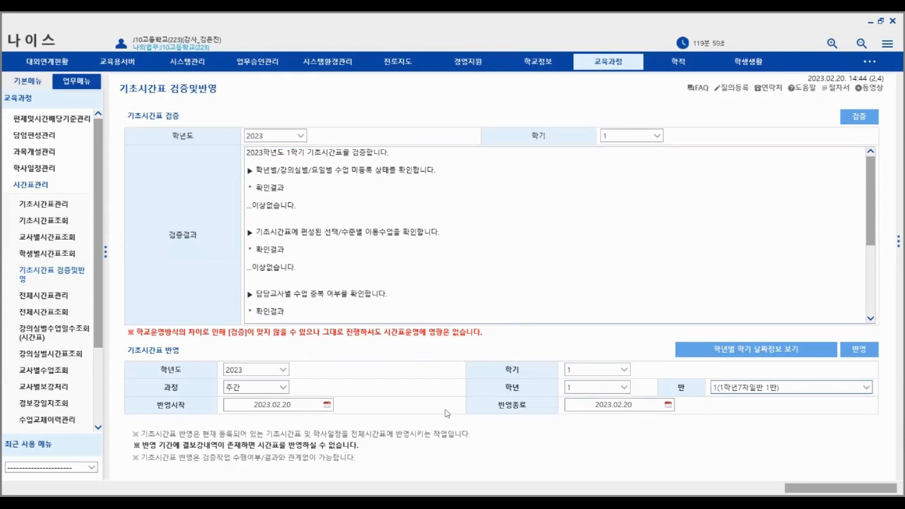
Set the 반영 period for the basic timetable from 2023.03.01 to 2023.08.31.
left_click(326, 405)
left_click(334, 301)
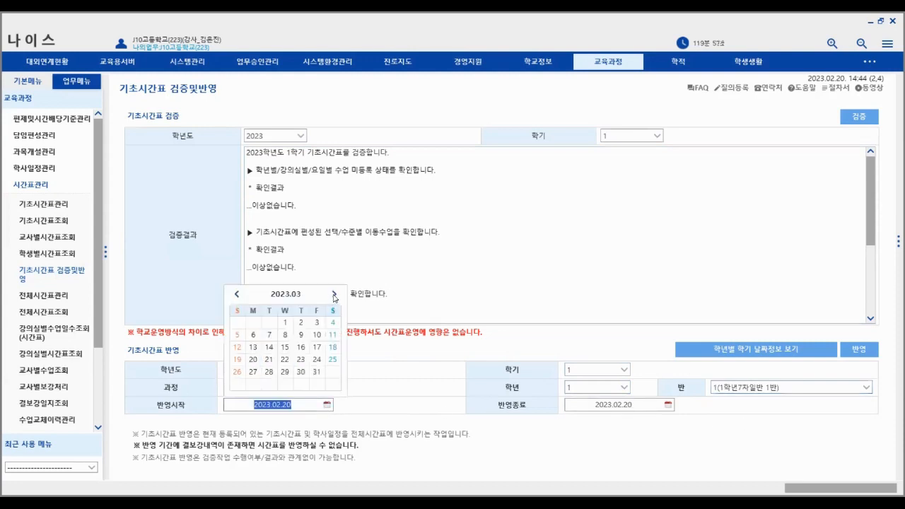
left_click(287, 323)
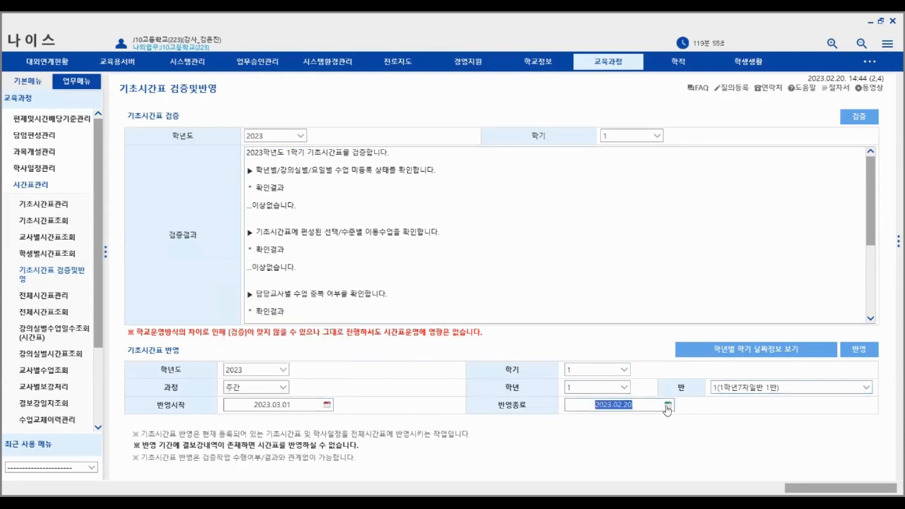
left_click(675, 296)
left_click(675, 296)
left_click(676, 296)
left_click(675, 295)
left_click(675, 296)
left_click(675, 295)
left_click(641, 372)
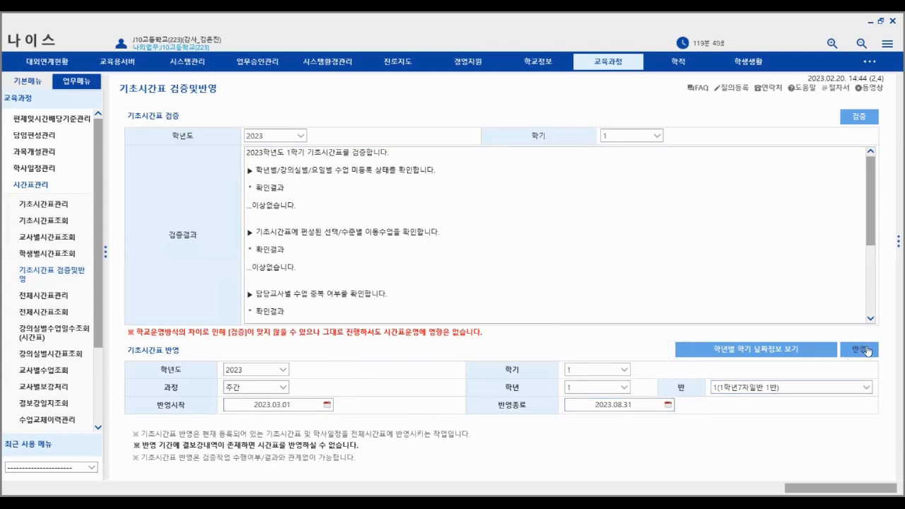
Apply class 1's basic timetable and academic calendar to the full timetable and confirm the 반영.
left_click(867, 350)
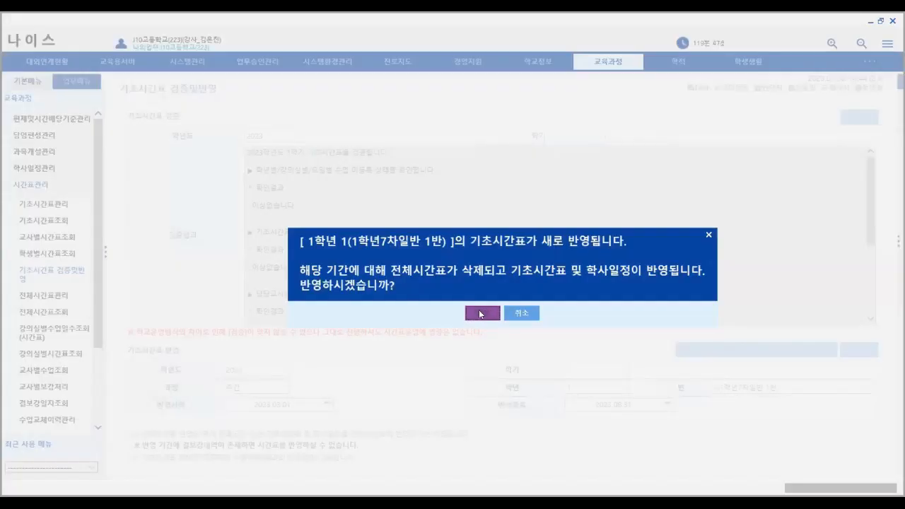
left_click(478, 311)
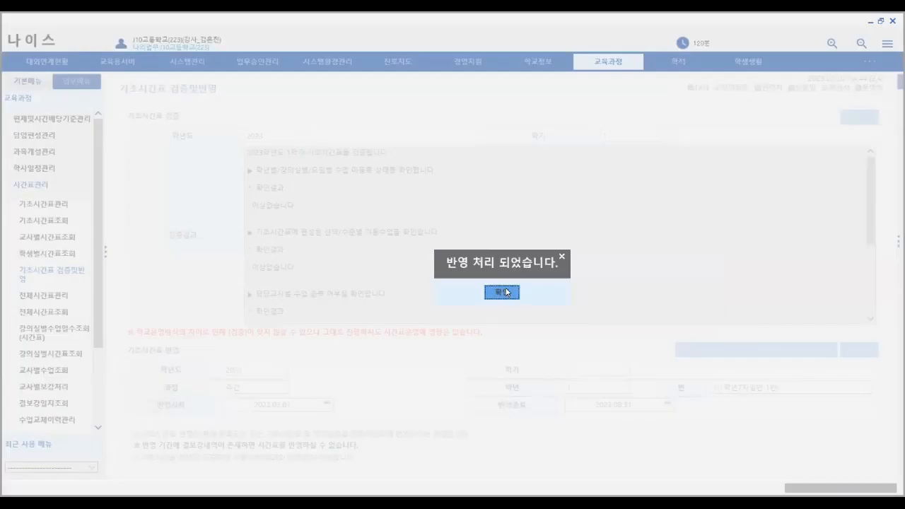
left_click(501, 292)
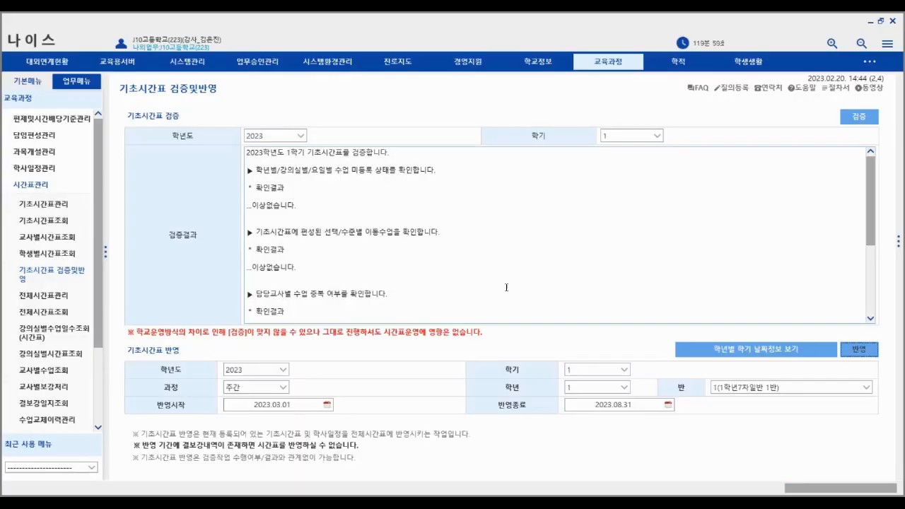
Open 전체시간표관리 and look up grade 1's daily timetable for dates in March 2023, including 2023.03.15.
left_click(47, 296)
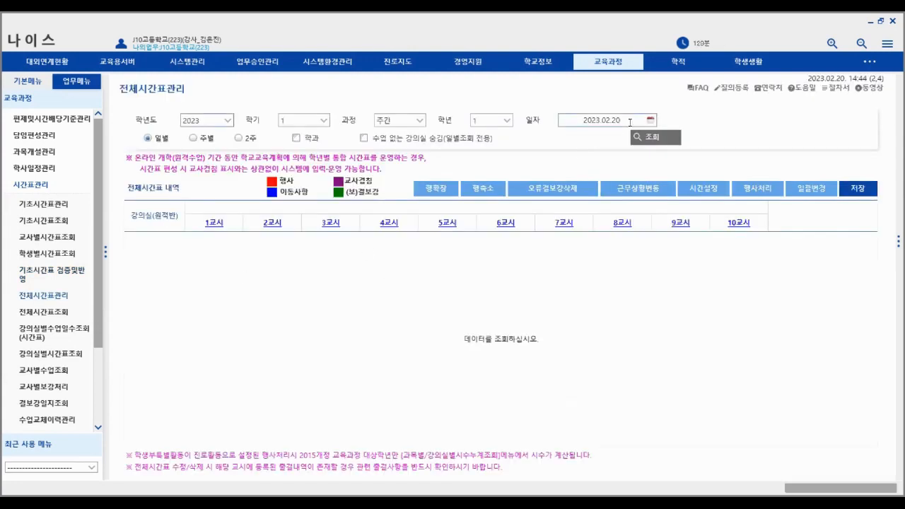
left_click(651, 121)
left_click(668, 138)
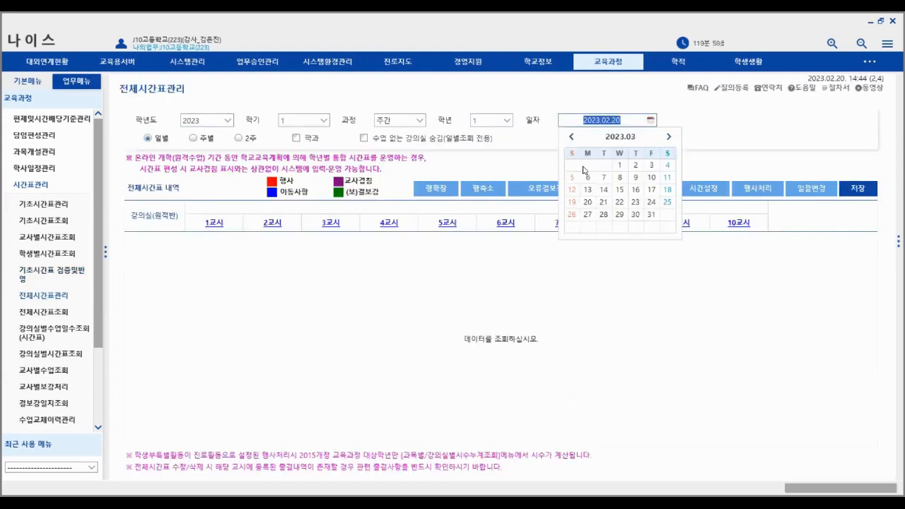
left_click(588, 188)
left_click(652, 120)
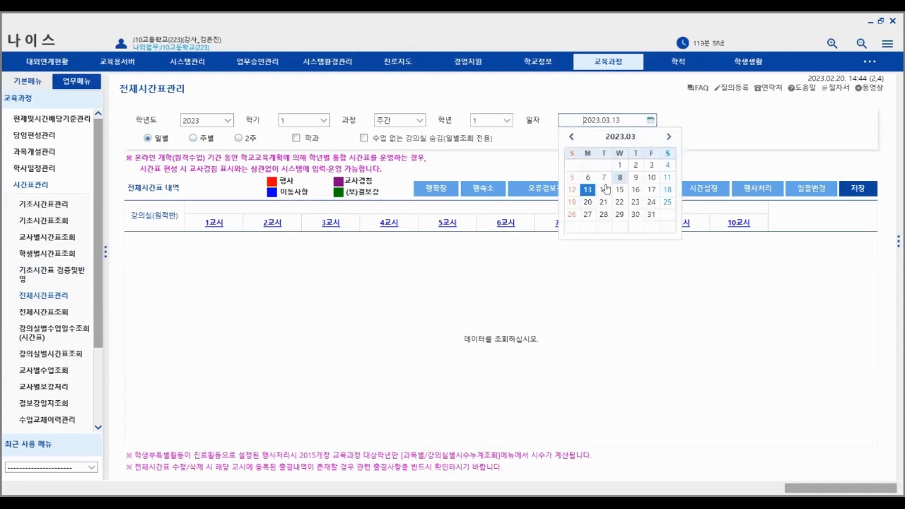
left_click(589, 177)
left_click(642, 140)
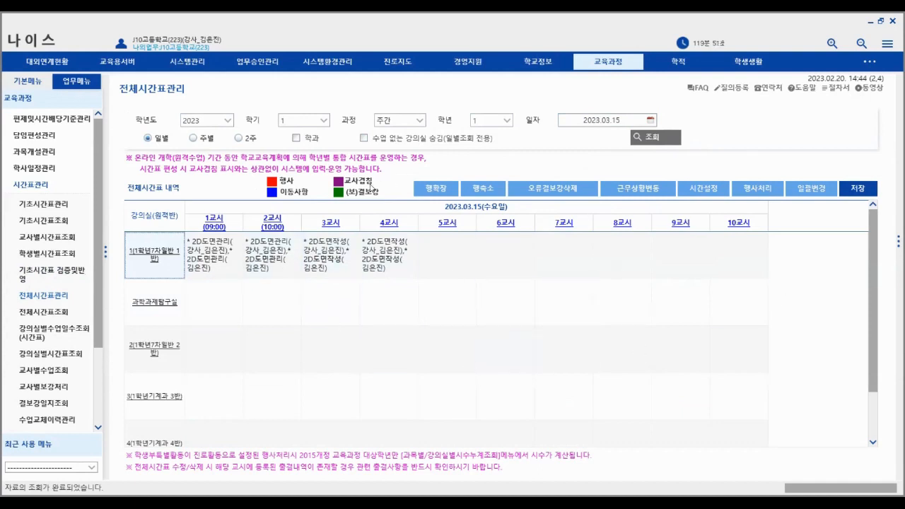
left_click(649, 122)
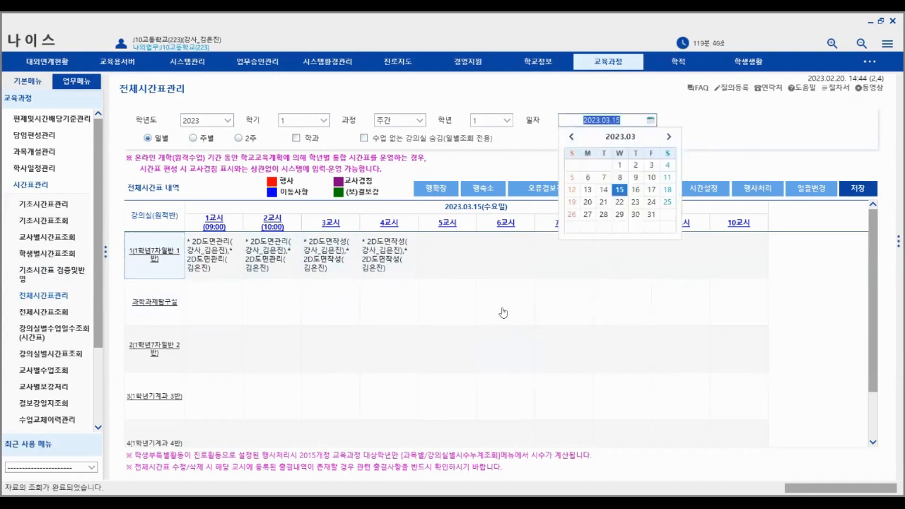
left_click(460, 326)
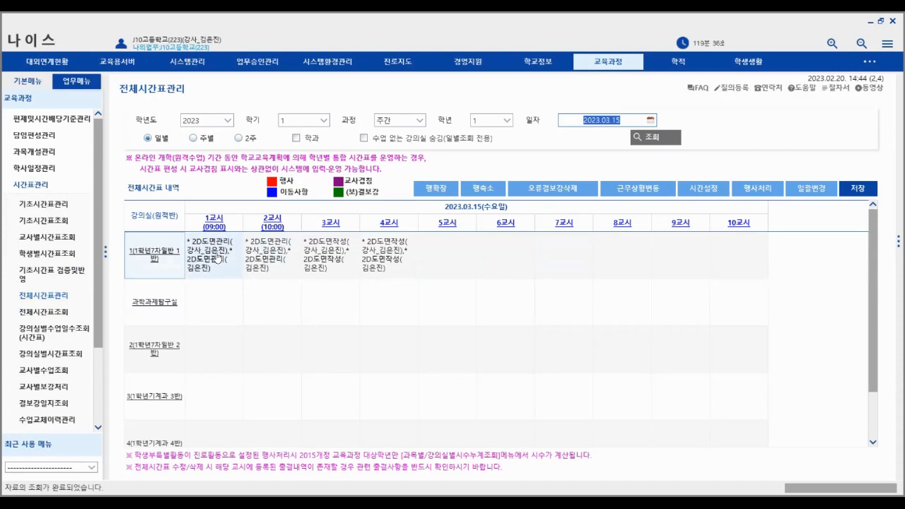
Revisit the 기초시간표관리 and 기초시간표 검증및반영 screens and reopen 전체시간표관리.
left_click(40, 187)
left_click(42, 156)
left_click(43, 157)
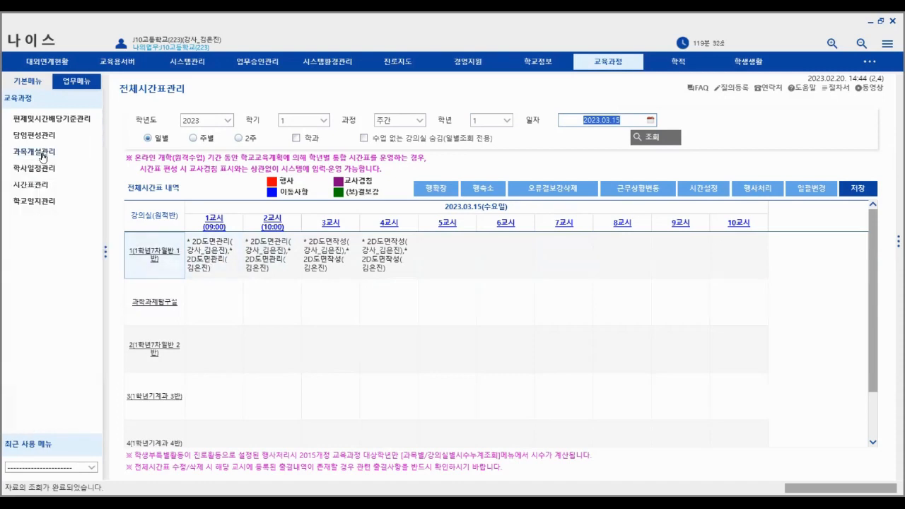
left_click(40, 186)
left_click(38, 207)
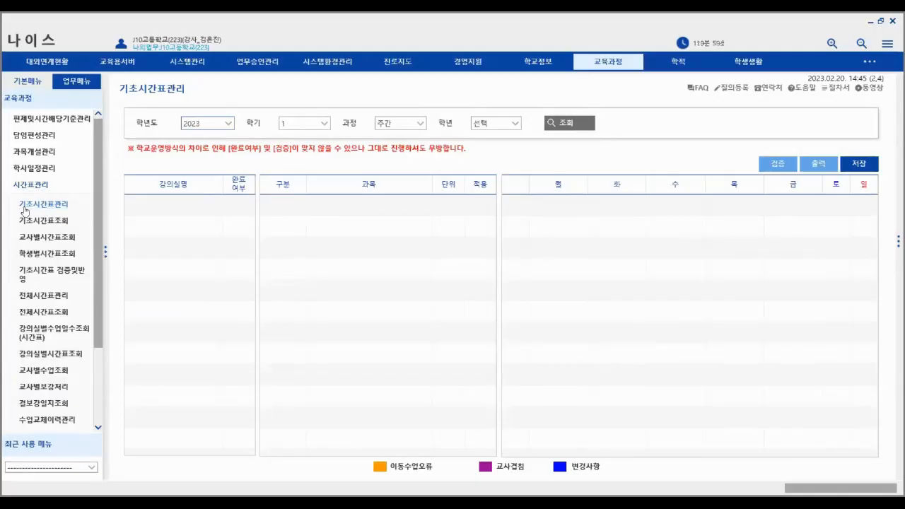
left_click(39, 274)
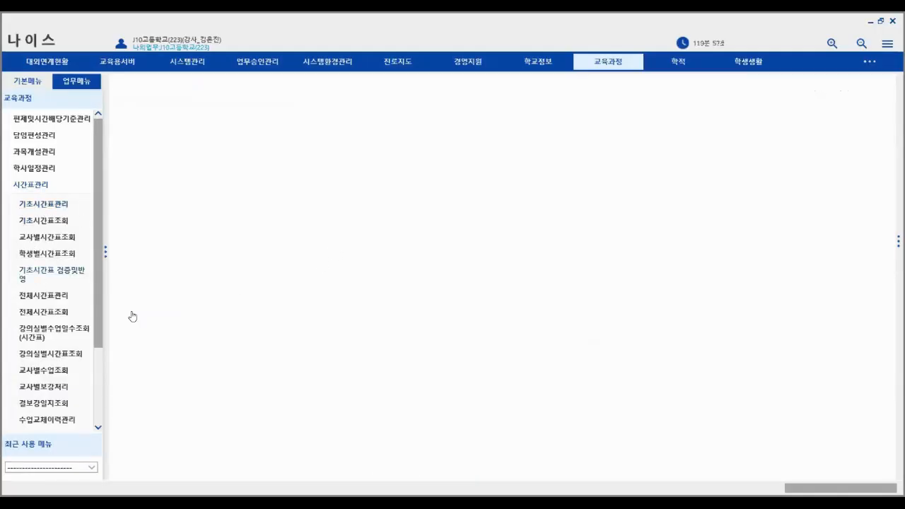
left_click(43, 295)
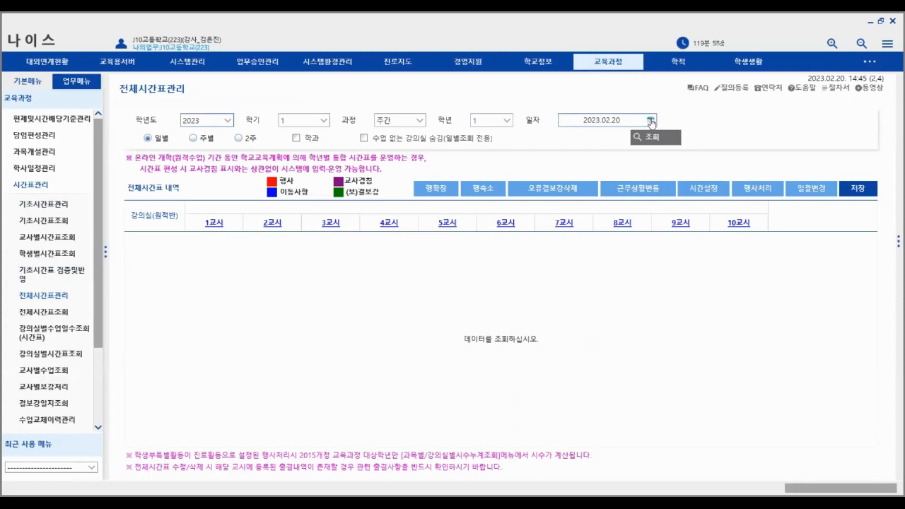
Look up grade 1's daily full timetable for 2023.03.15 and 2023.03.13, and return to 2023.03.15.
left_click(651, 120)
left_click(670, 137)
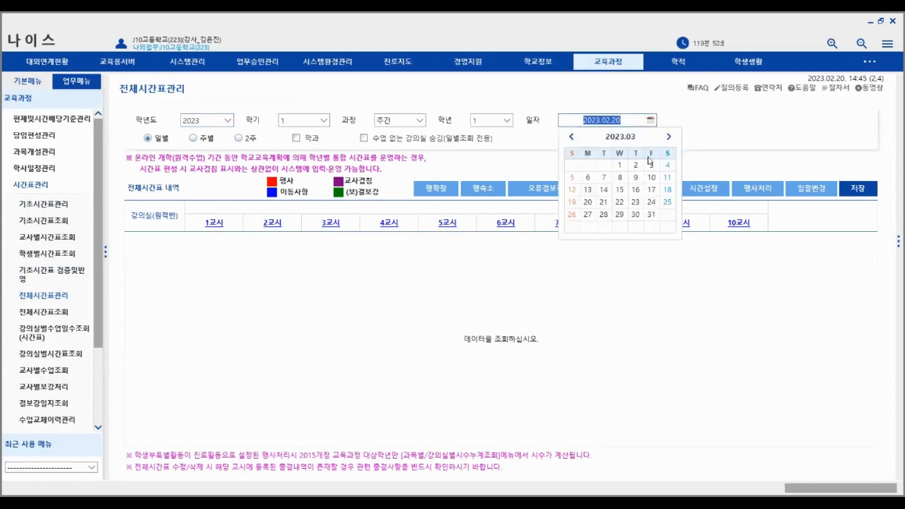
left_click(619, 189)
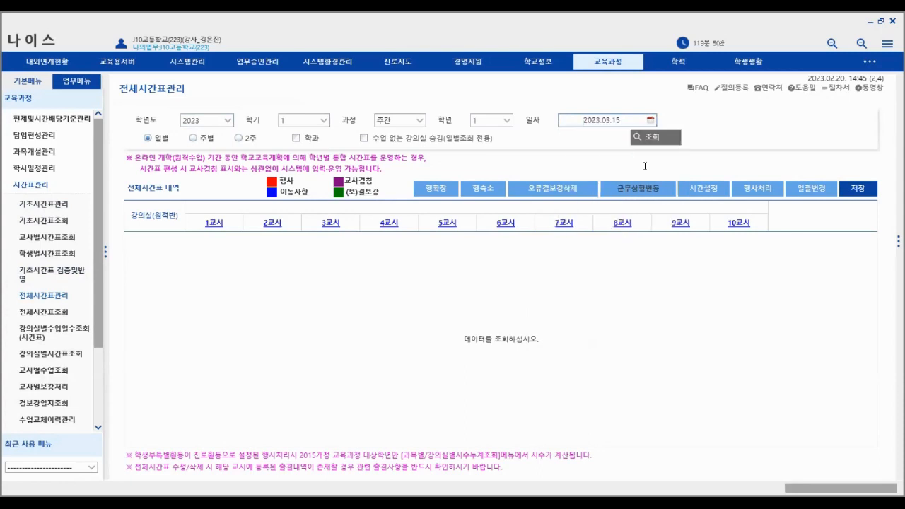
left_click(648, 121)
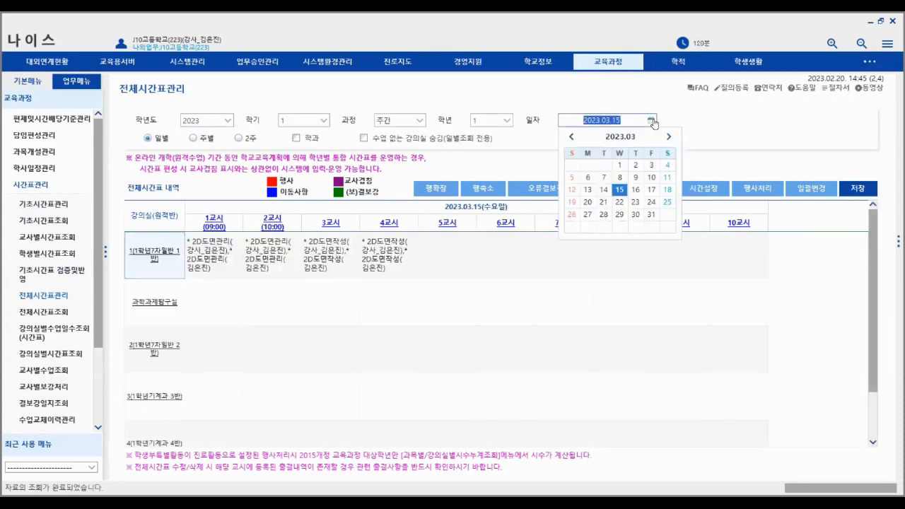
left_click(595, 189)
left_click(655, 139)
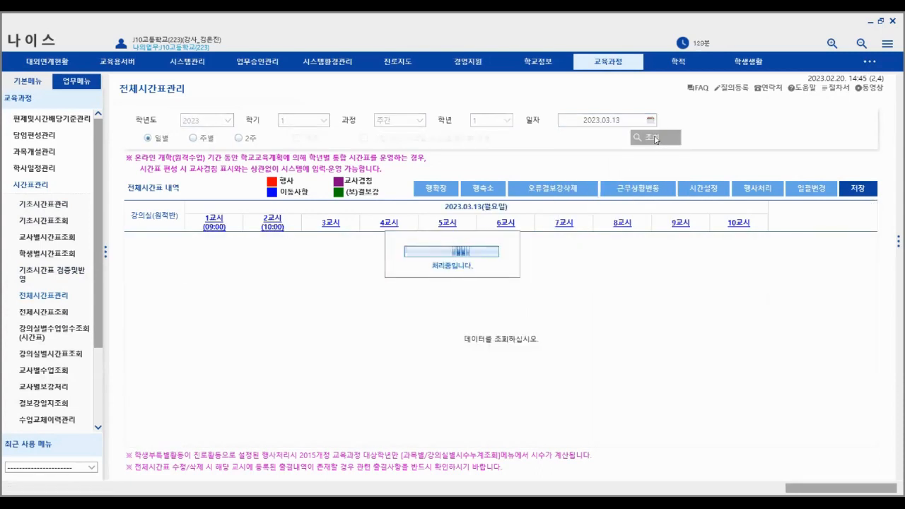
left_click(651, 122)
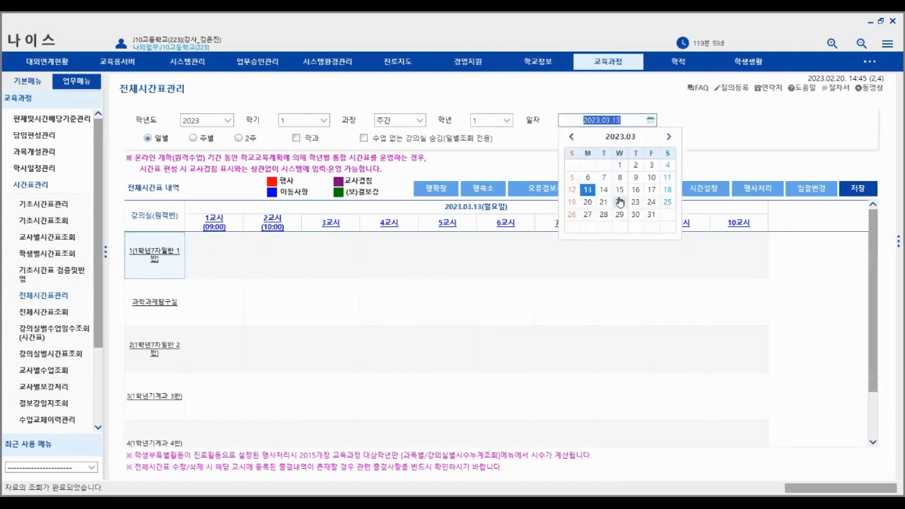
left_click(620, 190)
left_click(665, 136)
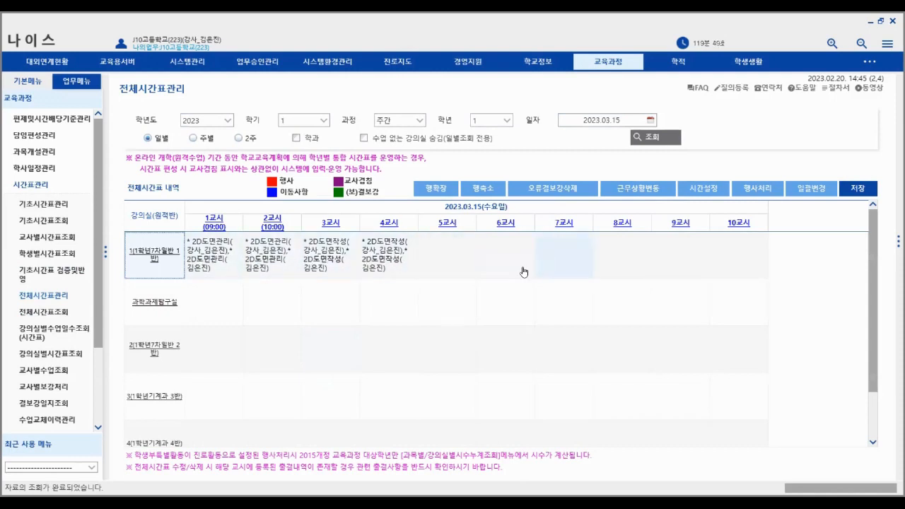
Enlarge the full timetable's rows with 행확장 and reduce them again with 행축소.
scroll(100, 252, "down", 1)
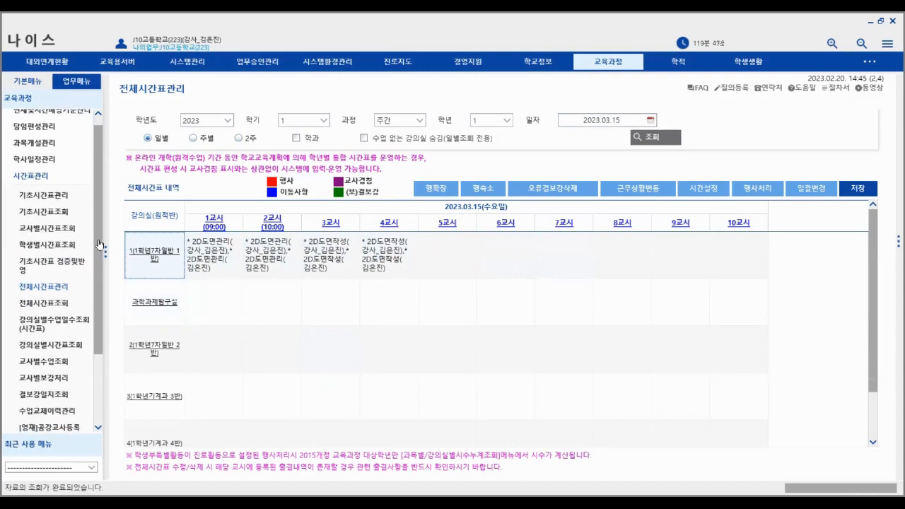
scroll(100, 252, "down", 1)
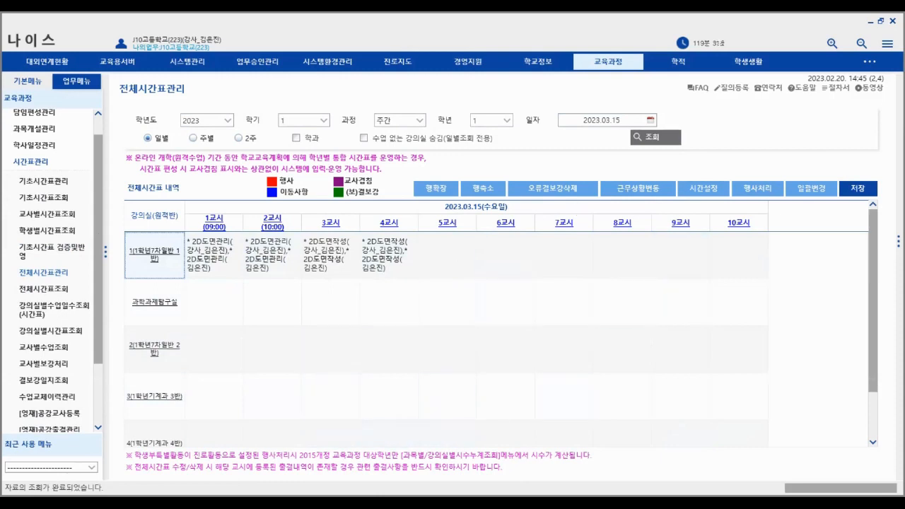
left_click(442, 193)
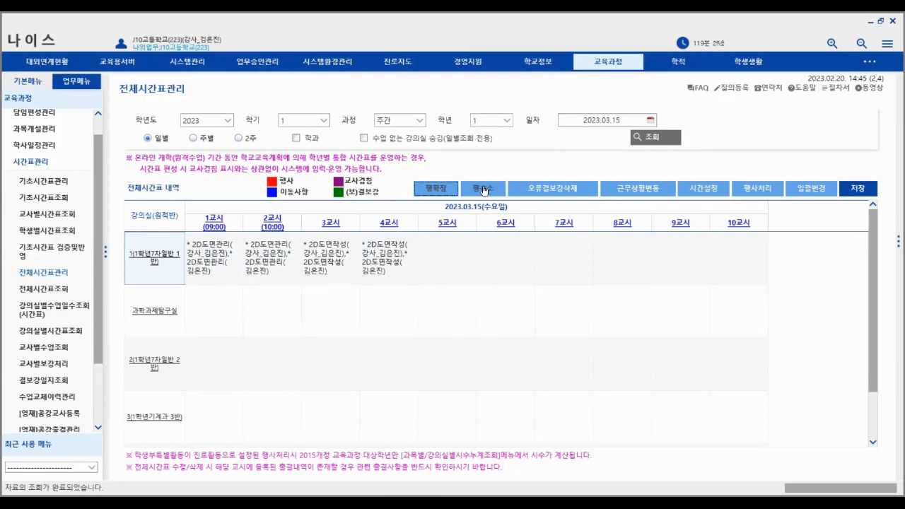
left_click(485, 191)
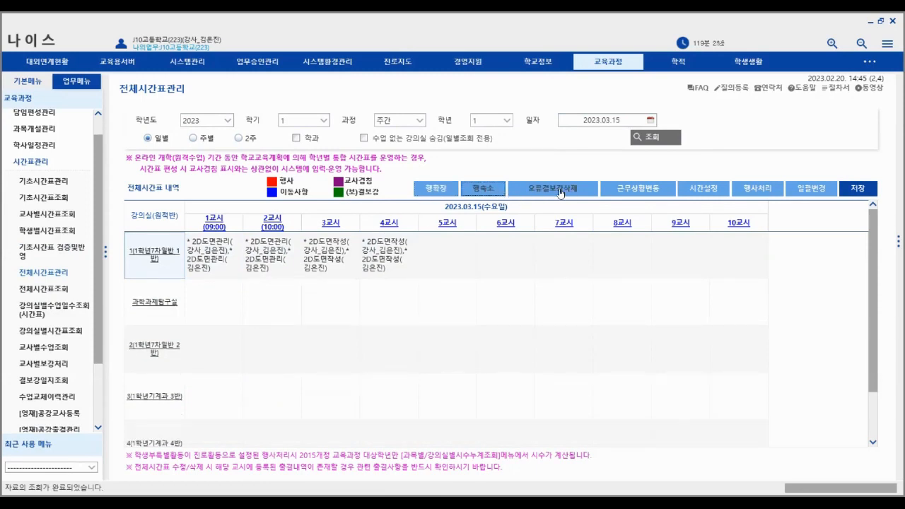
View the 근무상황변동 and 시간설정 windows for the full timetable and close each without changes.
left_click(651, 190)
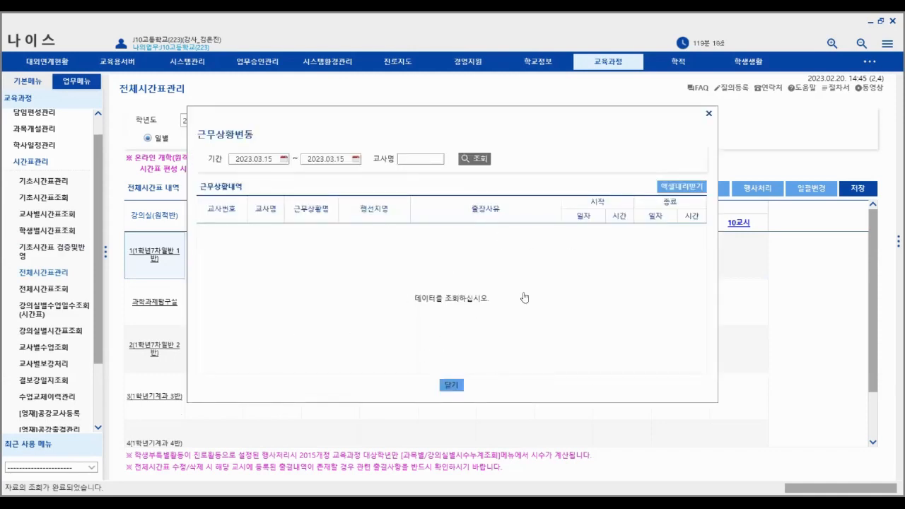
left_click(451, 385)
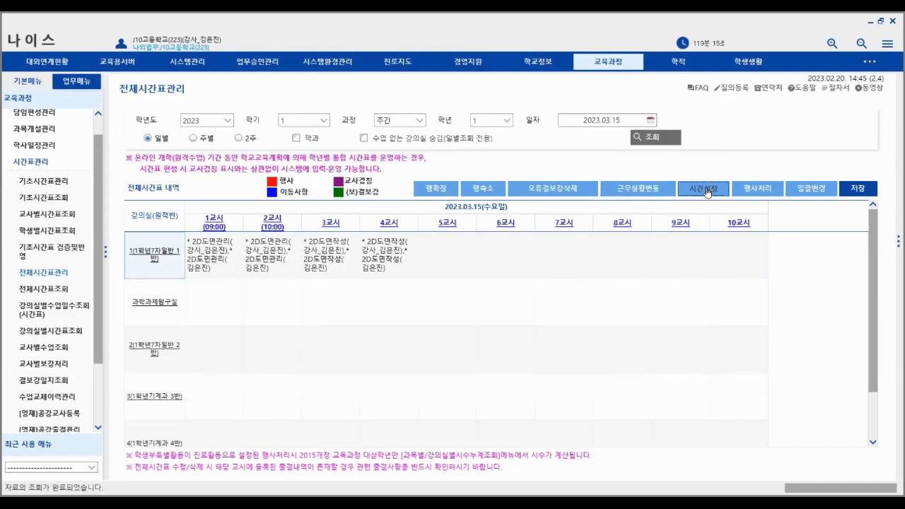
left_click(708, 190)
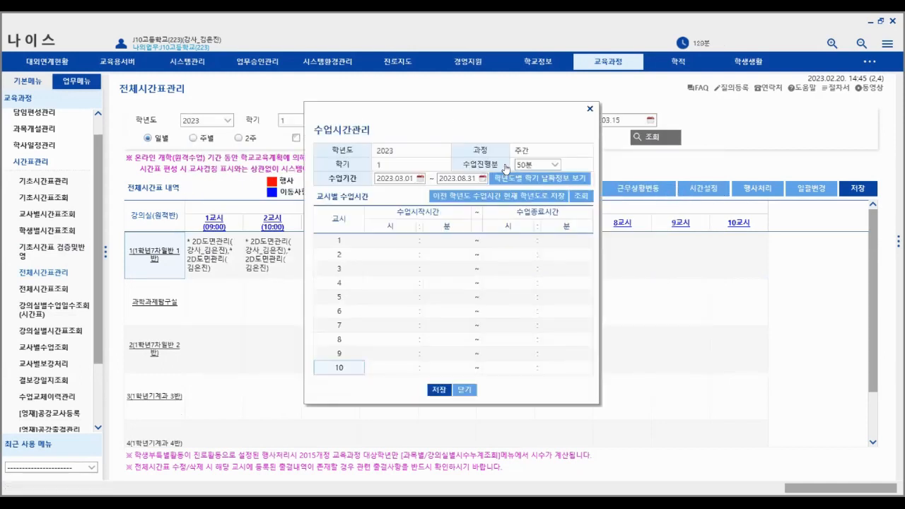
left_click(465, 390)
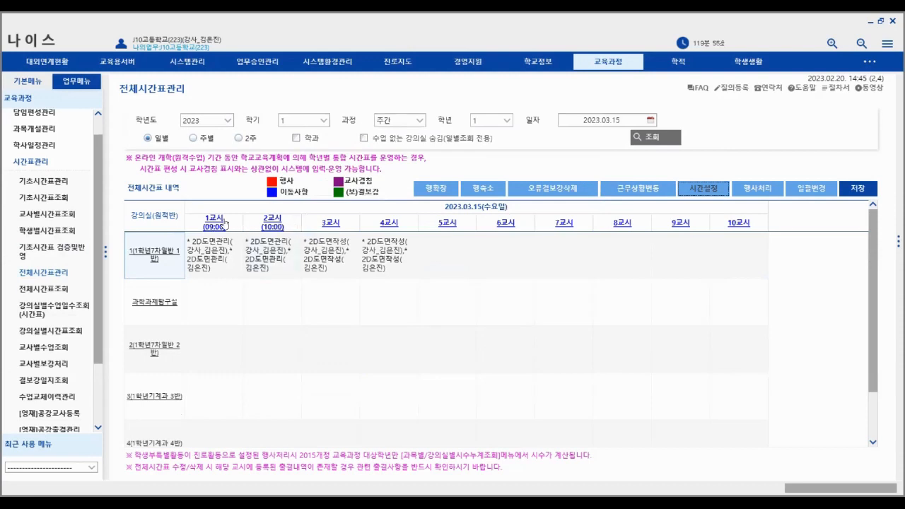
Open 행사처리 for the 2023.03.15 full timetable and choose the event 개교기념일.
left_click(766, 195)
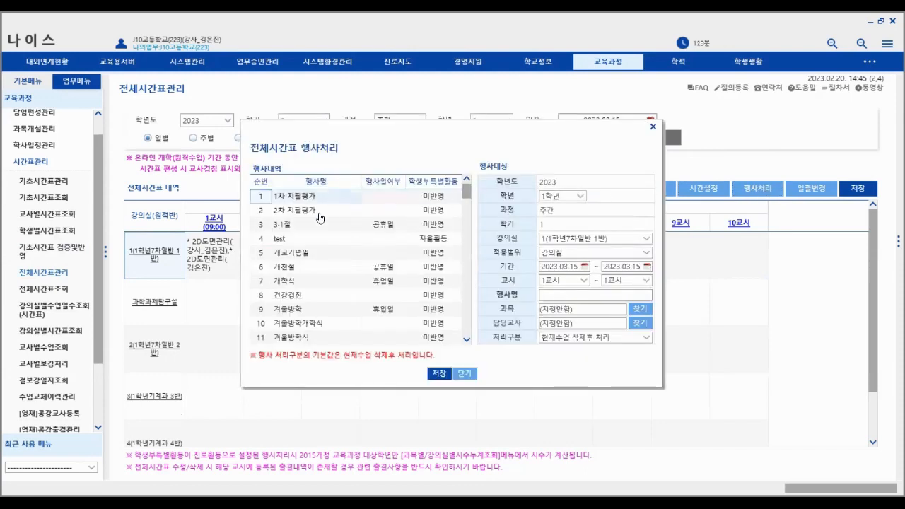
left_click(298, 256)
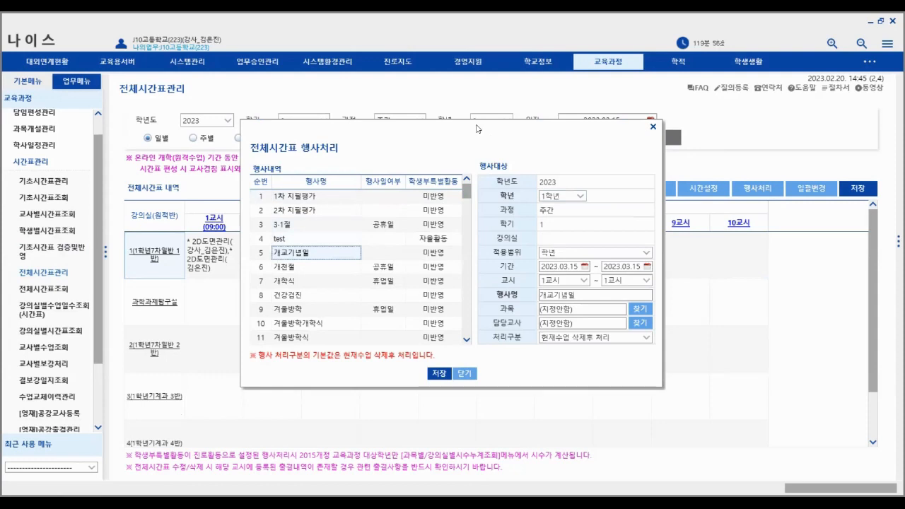
left_click_drag(478, 128, 525, 123)
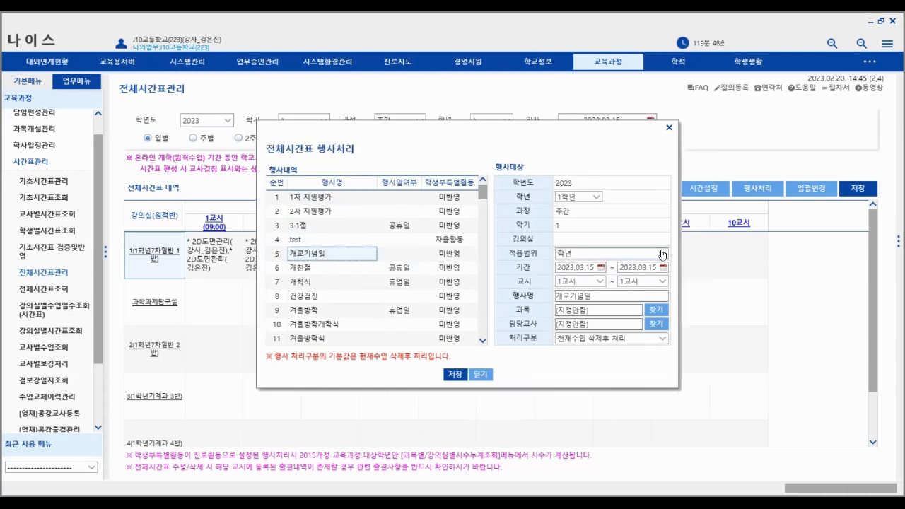
Try the 강의실, 계열 and 학년 scopes for the event, and set its 적용범위 to 학교.
left_click(660, 256)
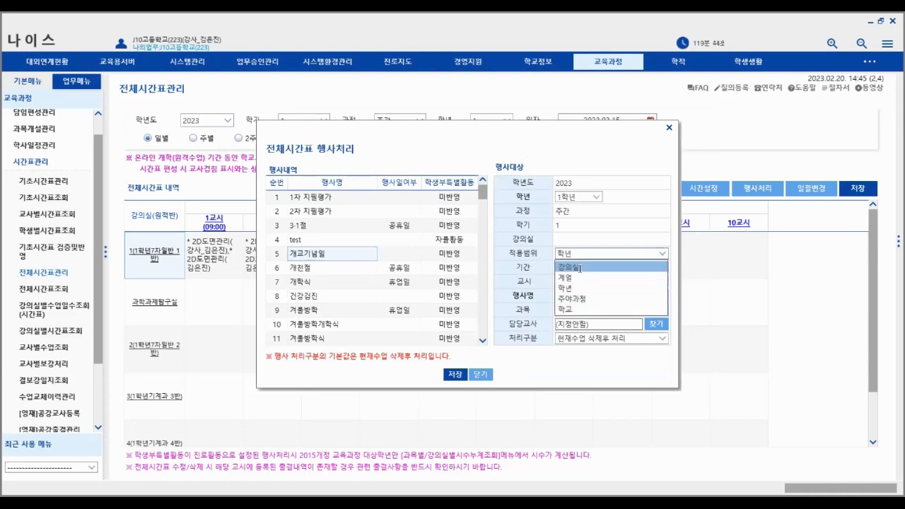
left_click(658, 287)
left_click(662, 253)
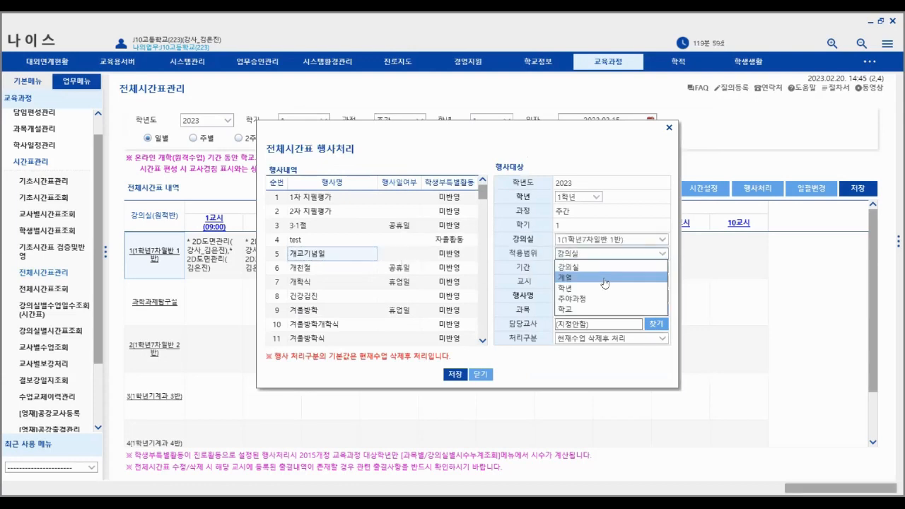
left_click(658, 275)
left_click(662, 255)
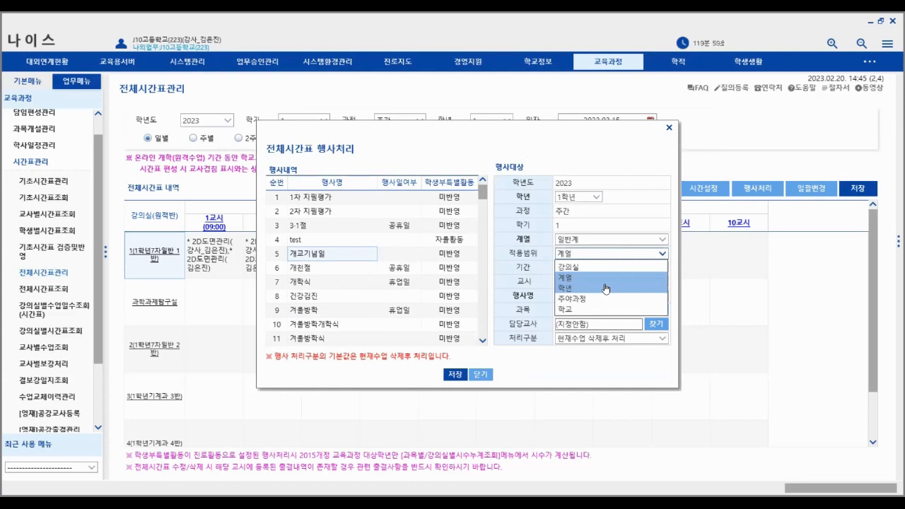
left_click(658, 264)
left_click(658, 260)
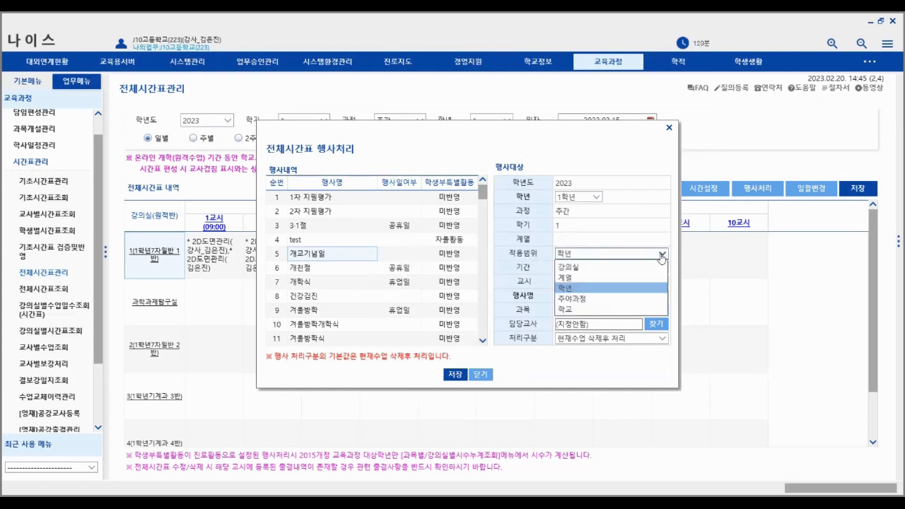
left_click(570, 313)
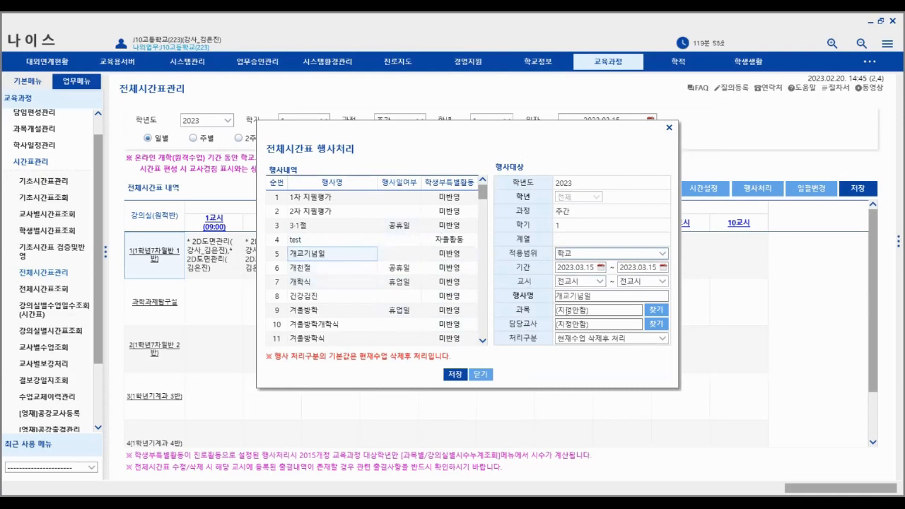
Keep 전교시 and 현재수업 삭제후 처리 for the 개교기념일 event, and save it for 2023.03.15.
left_click(596, 282)
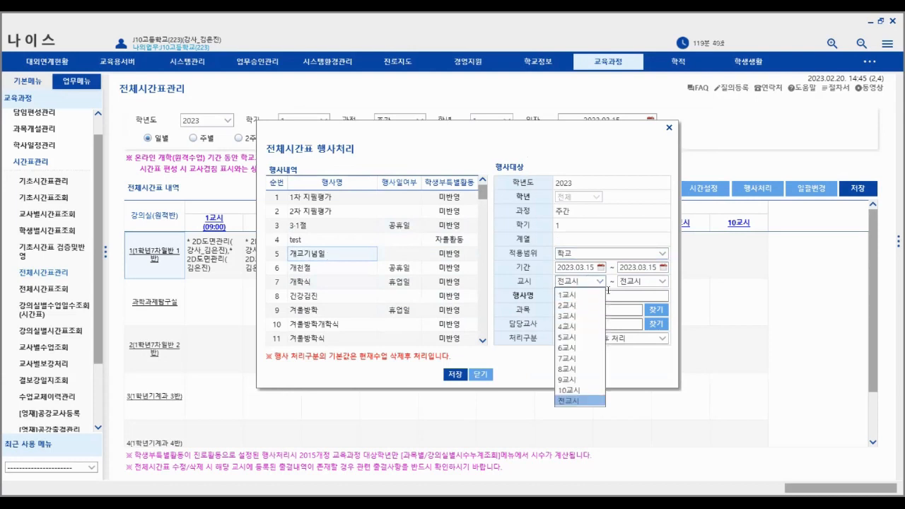
left_click(600, 282)
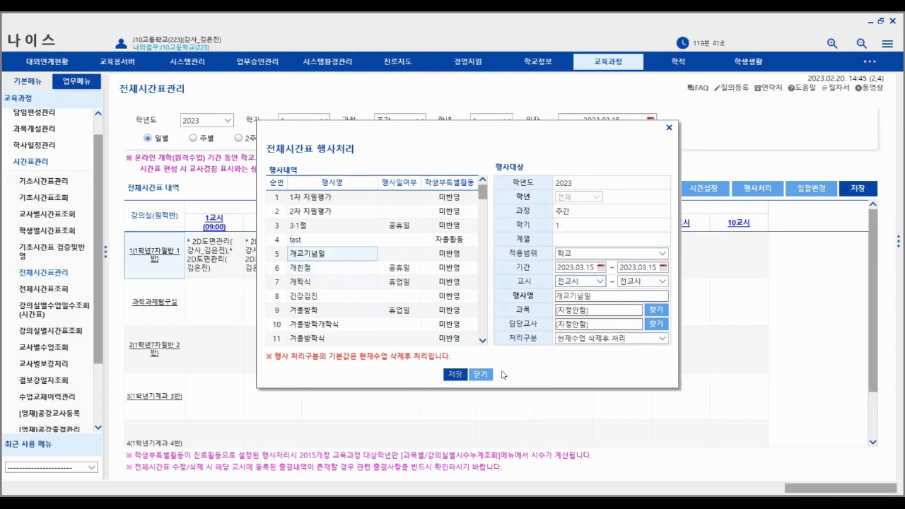
left_click(641, 340)
left_click(633, 352)
left_click(453, 374)
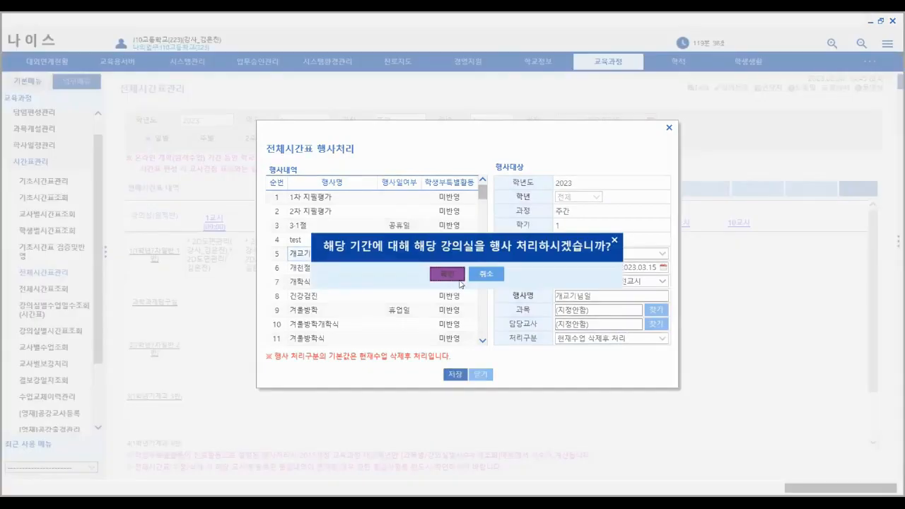
left_click(447, 274)
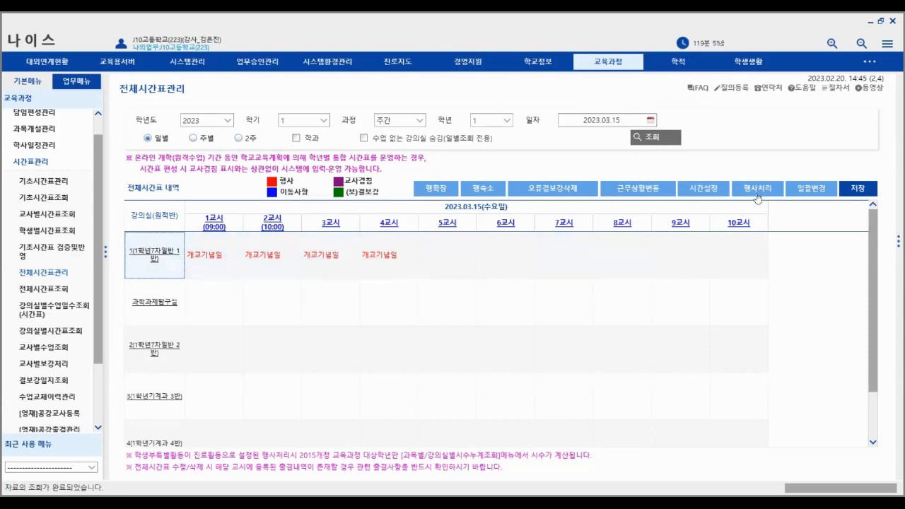
Open 일괄변경 and set the two 교체 periods to 1교시 and 4교시.
left_click(813, 192)
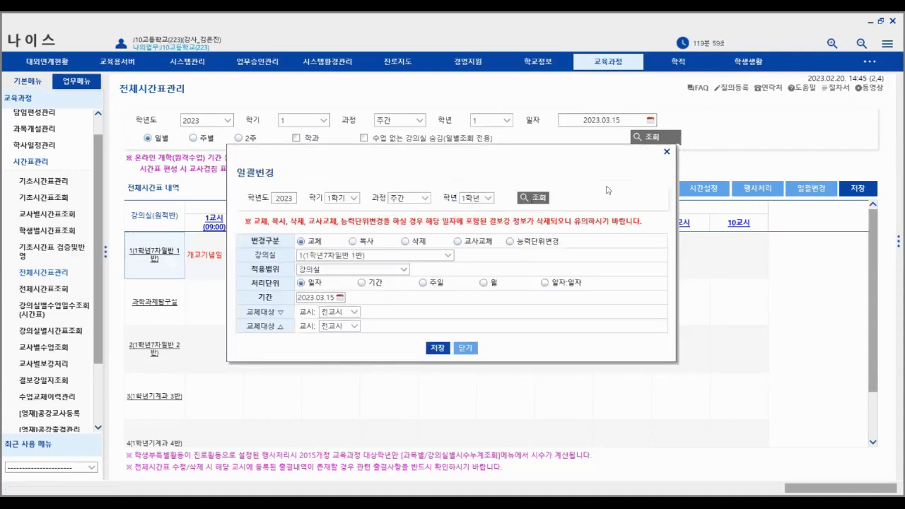
left_click(351, 313)
left_click(342, 329)
left_click(347, 328)
left_click(331, 378)
Switch the bulk change to 복사 by 일자:일자, choose a source date, and set the 복사원본 period to 7교시.
left_click(359, 246)
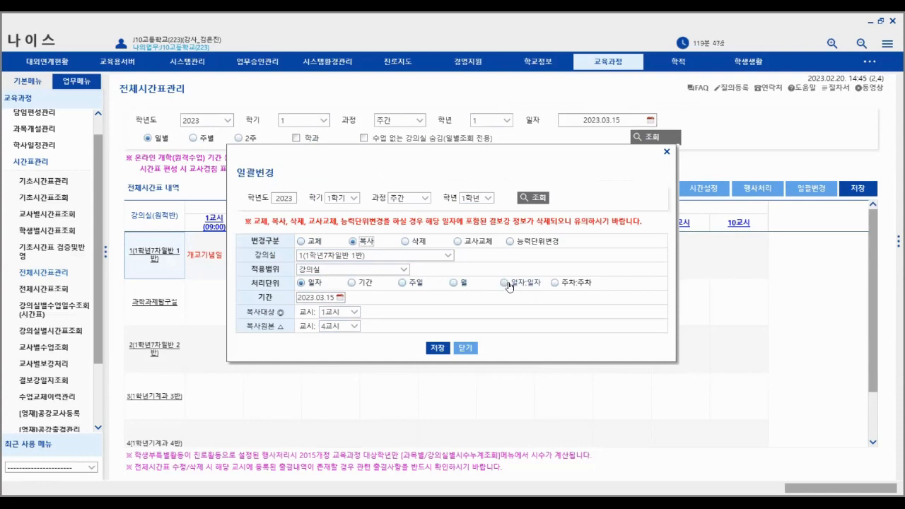
left_click(504, 283)
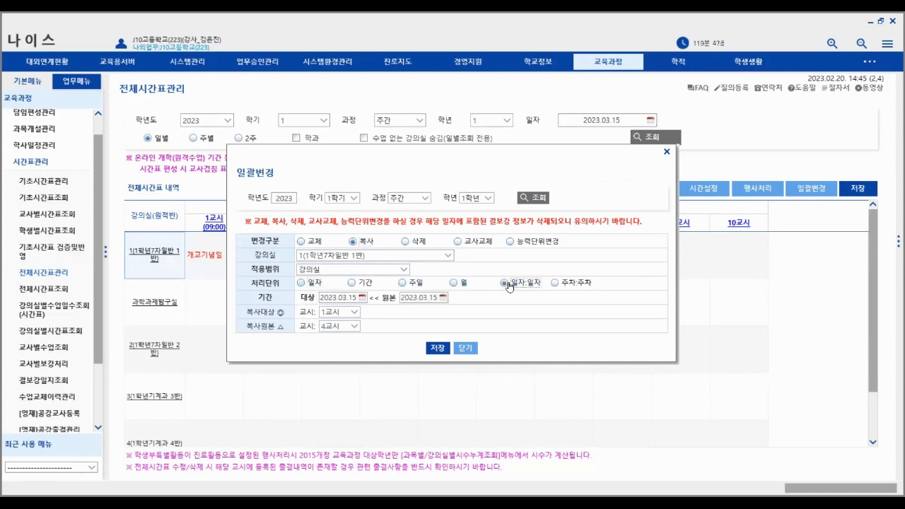
left_click(443, 298)
left_click(422, 373)
left_click(443, 297)
left_click(428, 379)
left_click(443, 297)
left_click(429, 376)
left_click(354, 326)
left_click(334, 414)
View the 삭제 and 교사교체 options of the bulk change, and close it without saving.
left_click(405, 242)
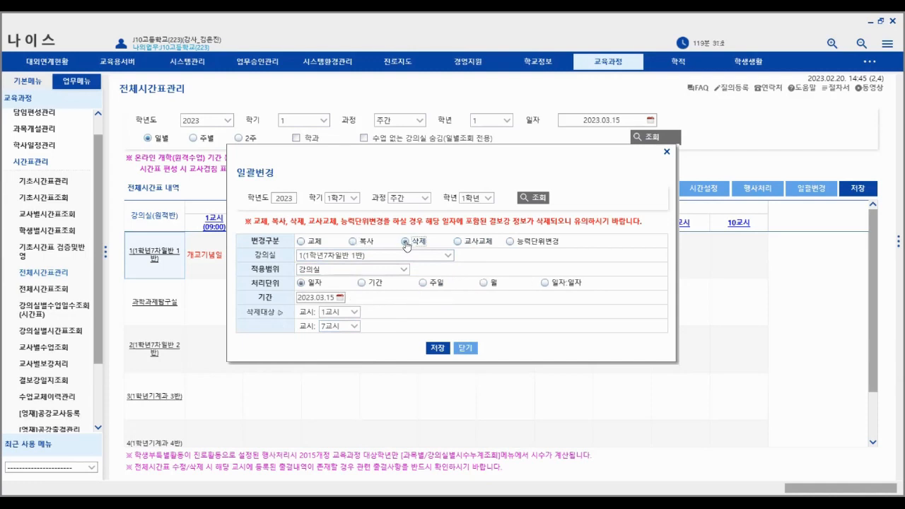
left_click(457, 241)
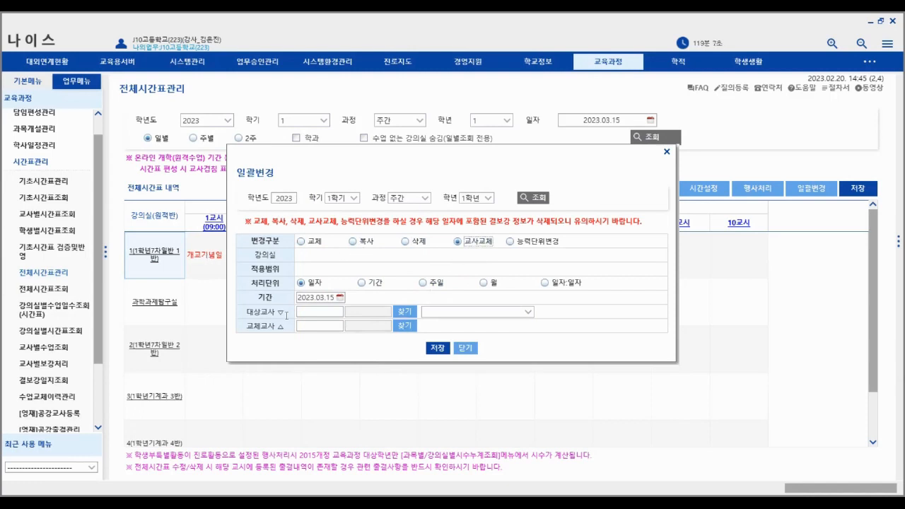
left_click(470, 349)
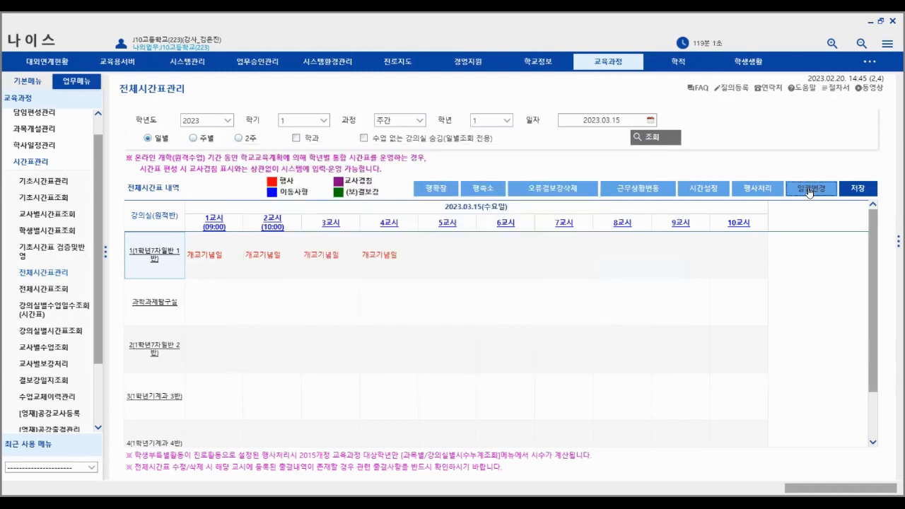
Reopen 일괄변경 twice to examine its 교사교체 fields, closing it without saving each time.
left_click(810, 192)
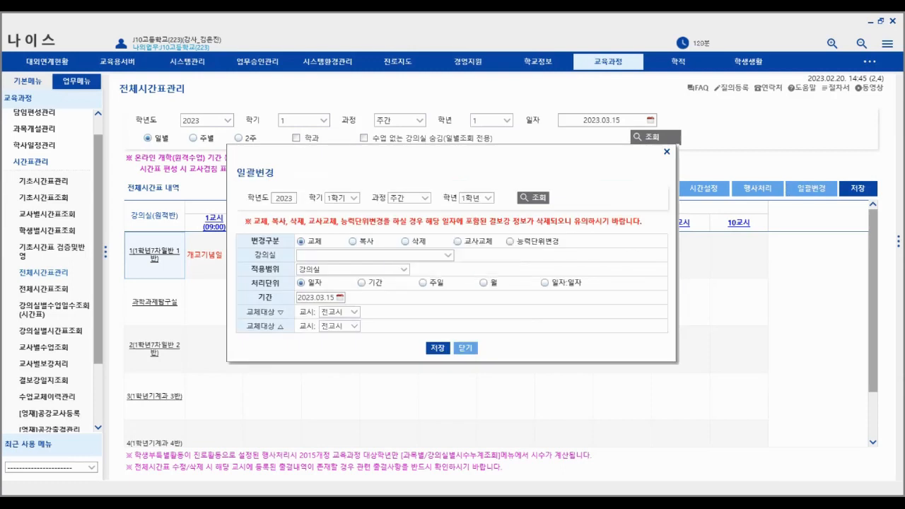
left_click(458, 243)
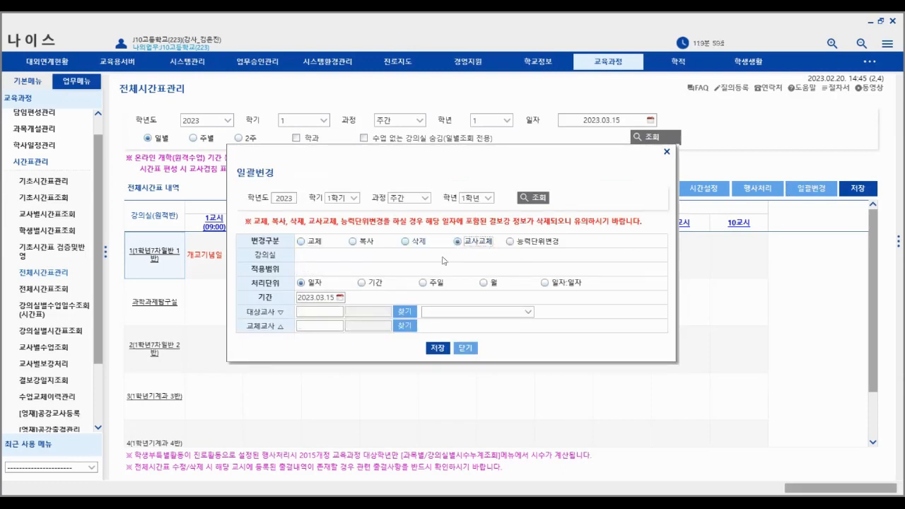
left_click(466, 350)
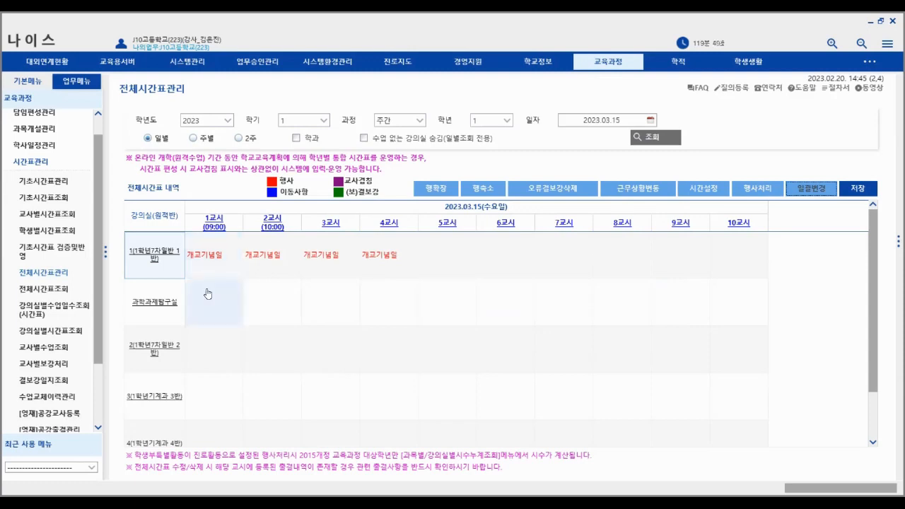
left_click(813, 189)
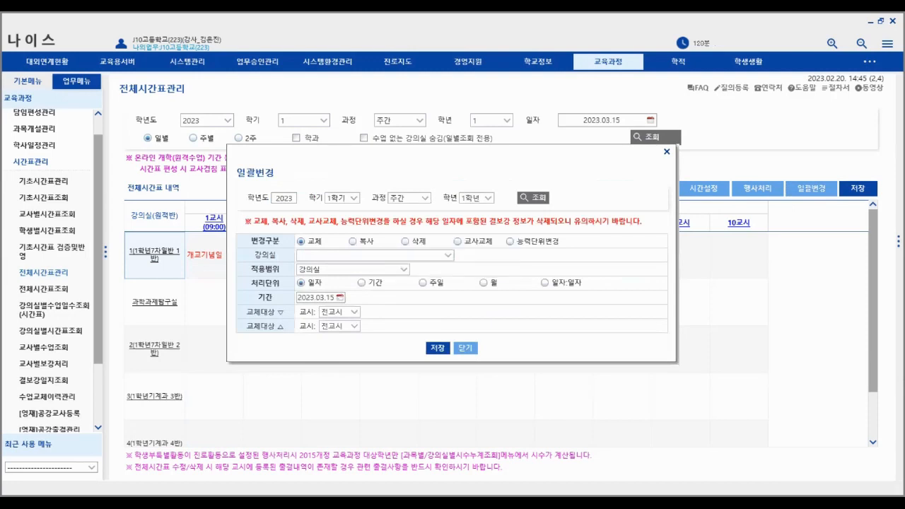
left_click(459, 242)
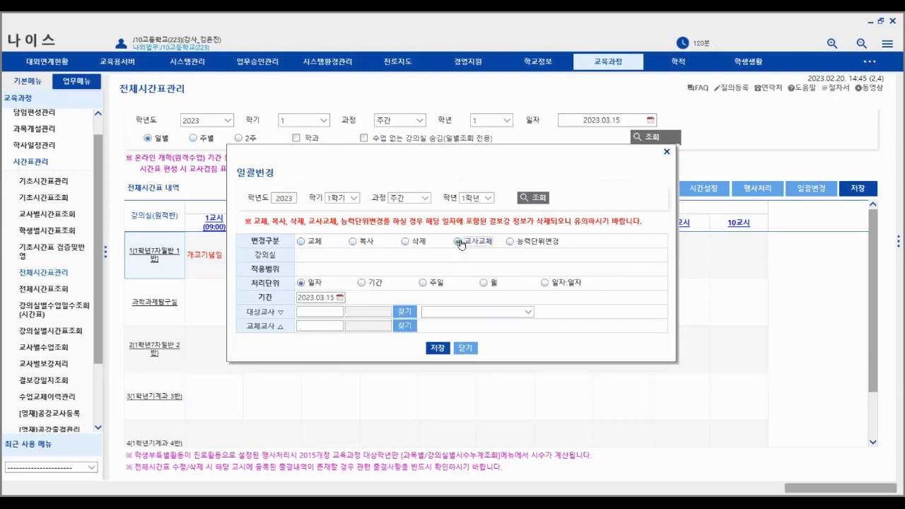
left_click(464, 348)
View the opened subjects and their assigned teachers in 일반과목관리 under 과목개설관리.
left_click(39, 127)
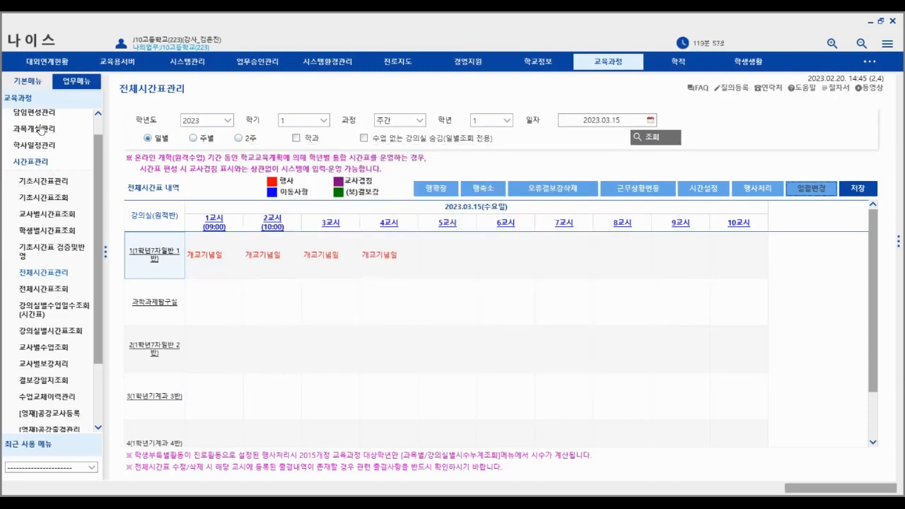
left_click(42, 164)
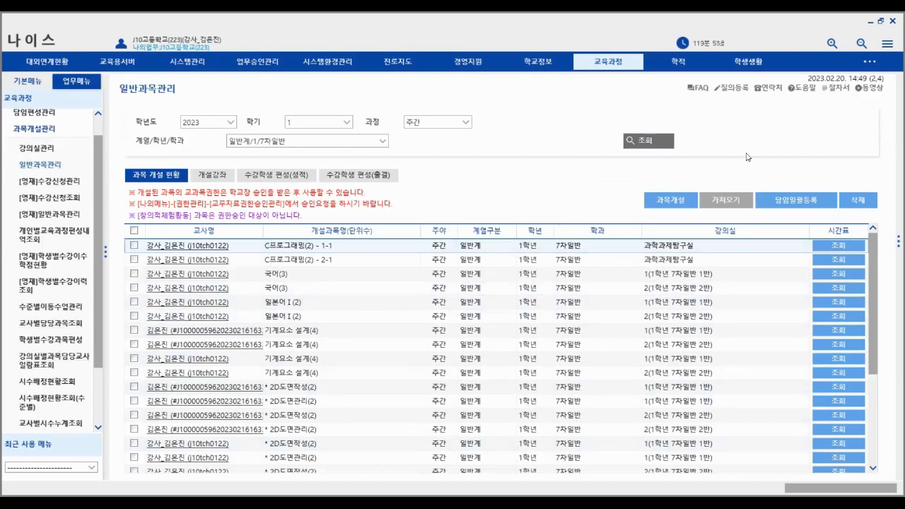
left_click(39, 135)
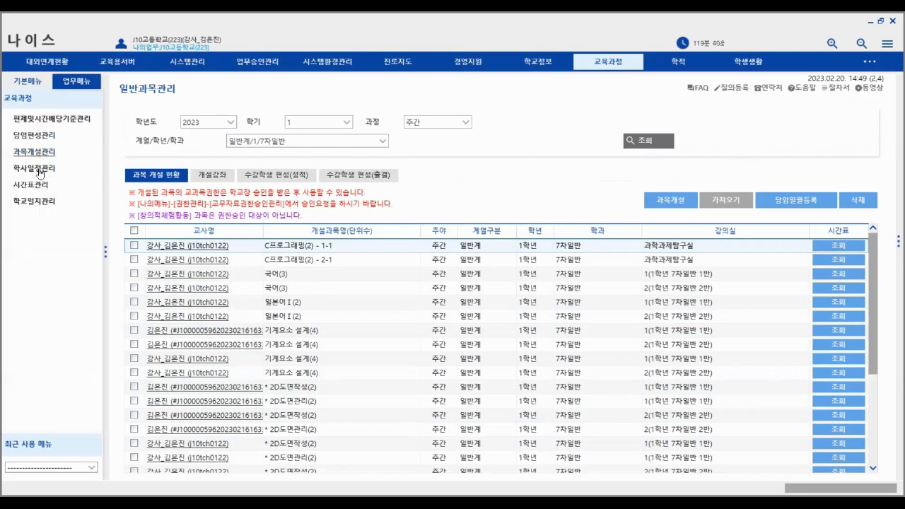
Reopen 전체시간표관리 and look up grade 1's daily full timetable for 2023.03.15.
left_click(40, 302)
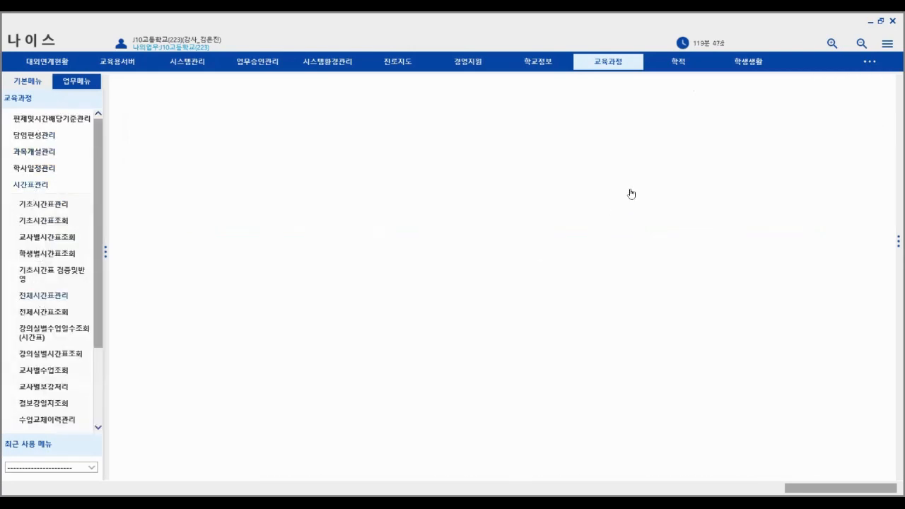
left_click(652, 121)
left_click(622, 190)
left_click(657, 138)
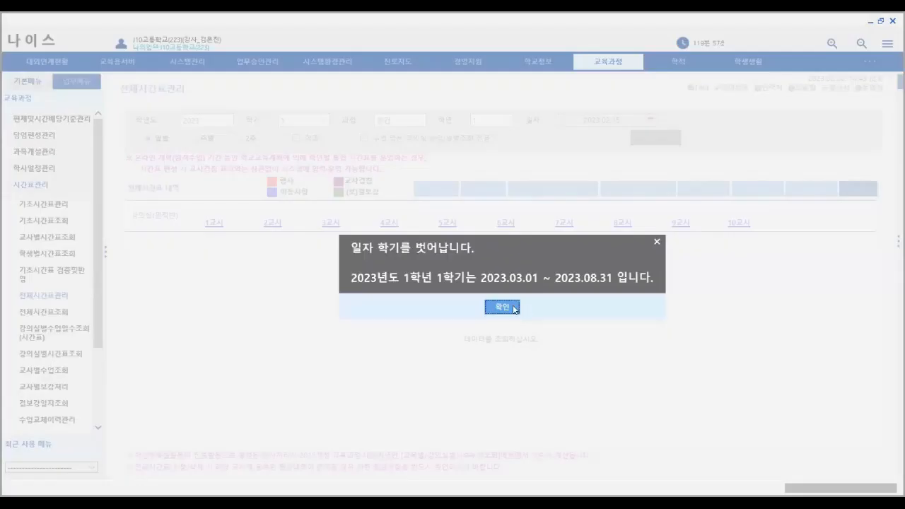
left_click(501, 306)
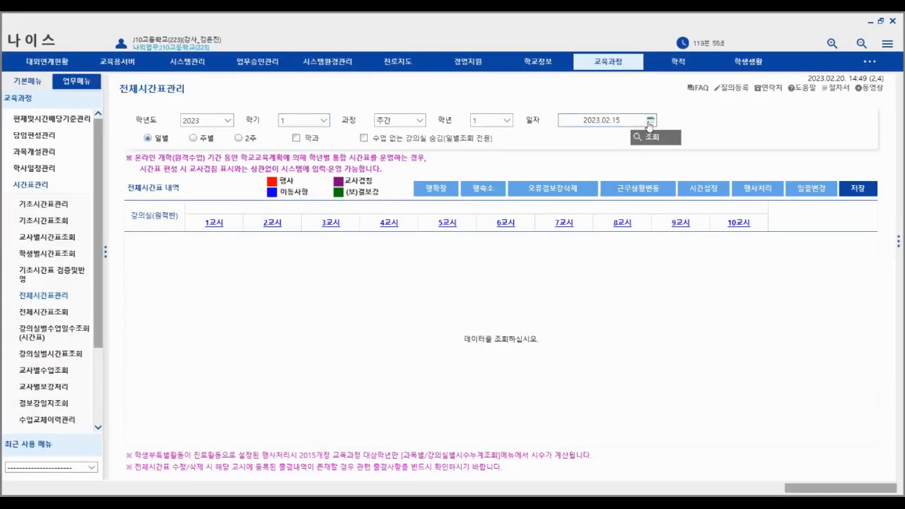
left_click(650, 121)
left_click(665, 141)
left_click(622, 190)
left_click(654, 138)
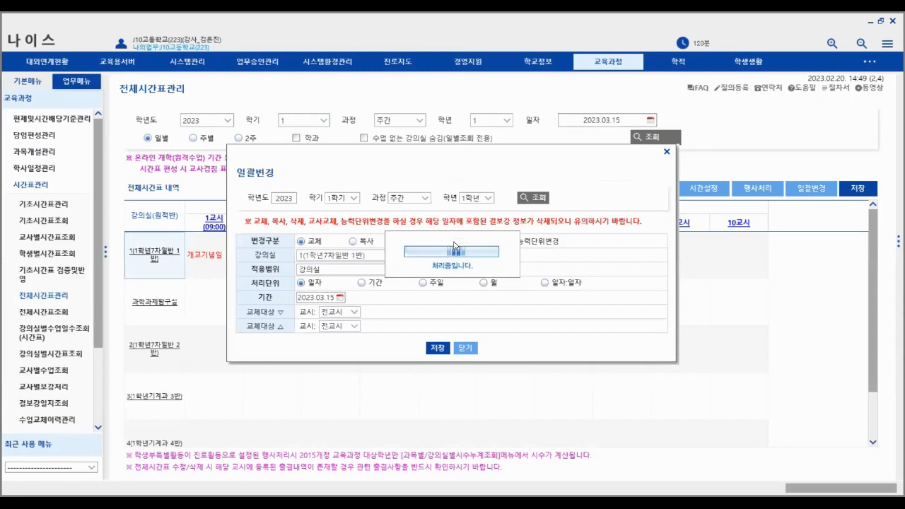
View the 교사교체 fields in 일괄변경 without saving, and look up grade 1's daily timetable for 2023.03.22.
left_click(457, 242)
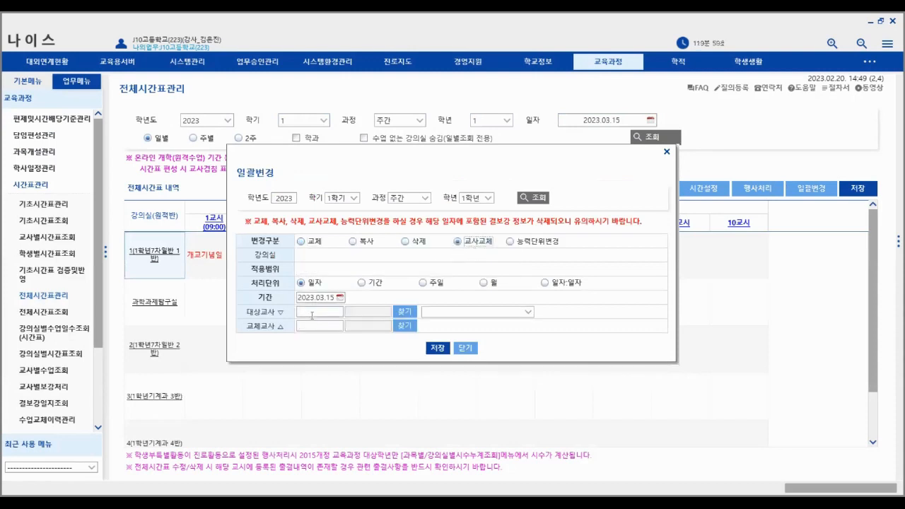
left_click(472, 352)
left_click(650, 120)
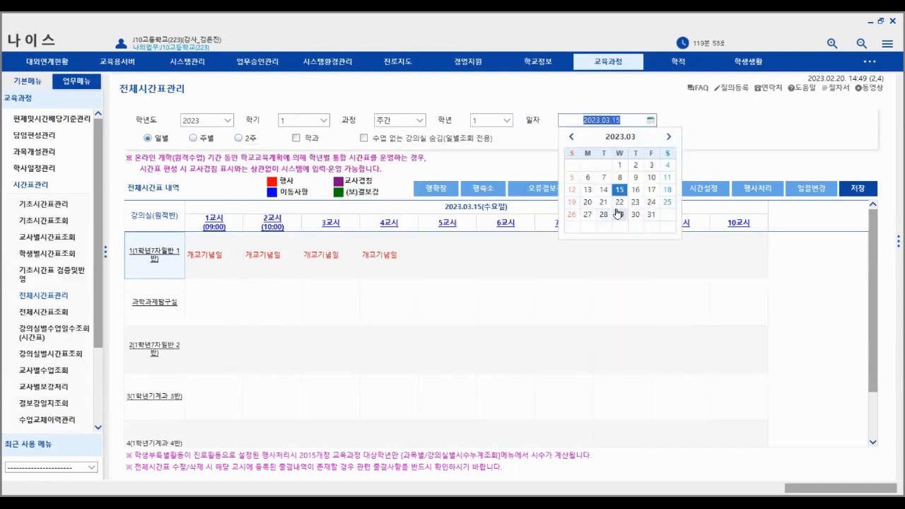
left_click(620, 214)
left_click(648, 138)
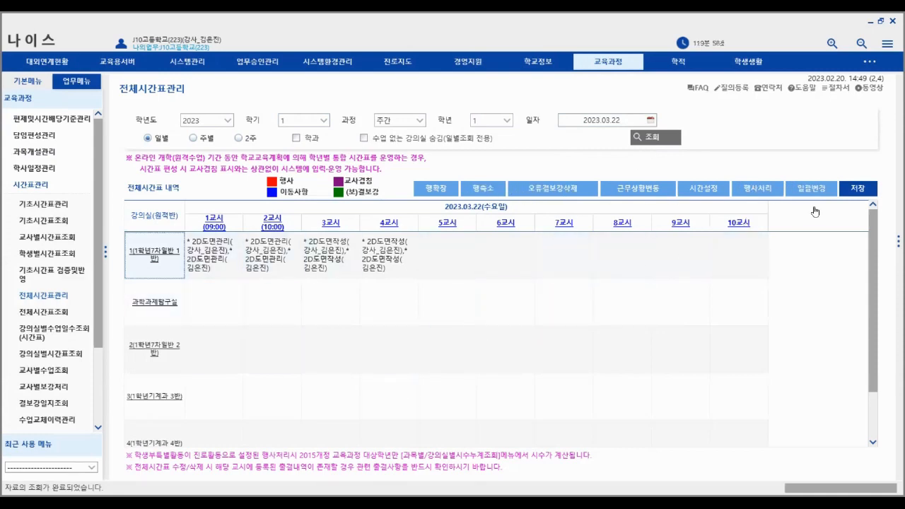
Add a 국어 lesson to 5교시 for classroom 1(1학년7차일반 1반) on the 2023.03.22 timetable.
left_click(396, 253)
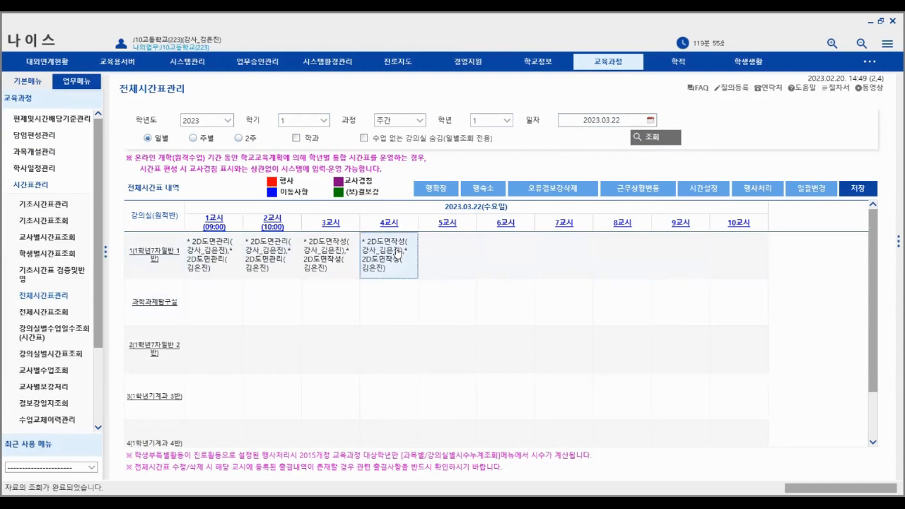
right_click(397, 250)
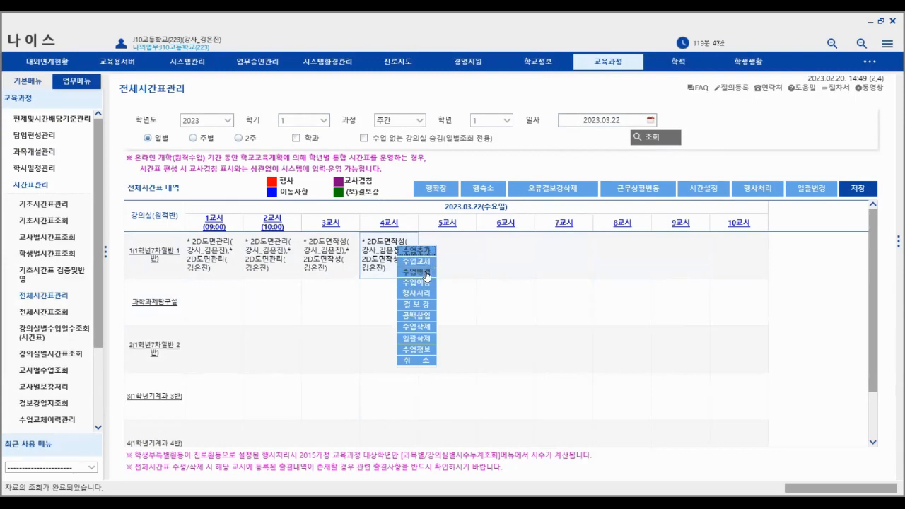
left_click(455, 258)
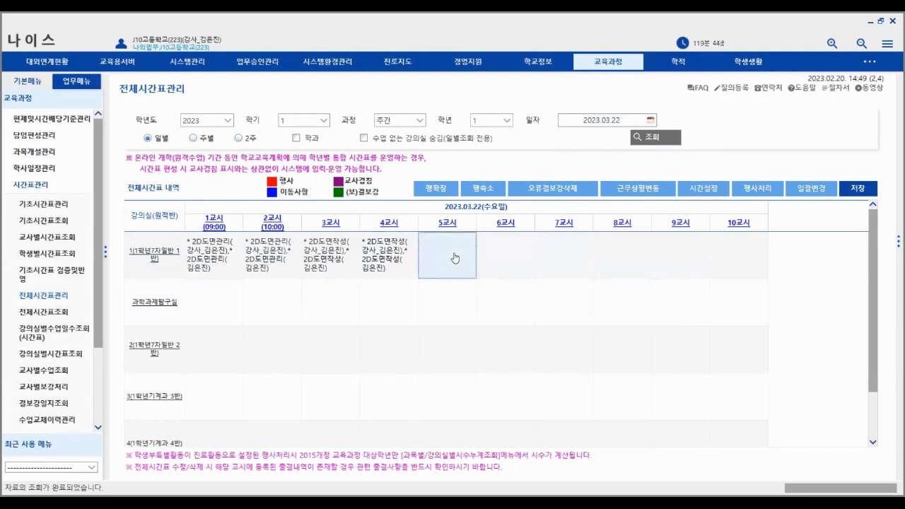
right_click(454, 258)
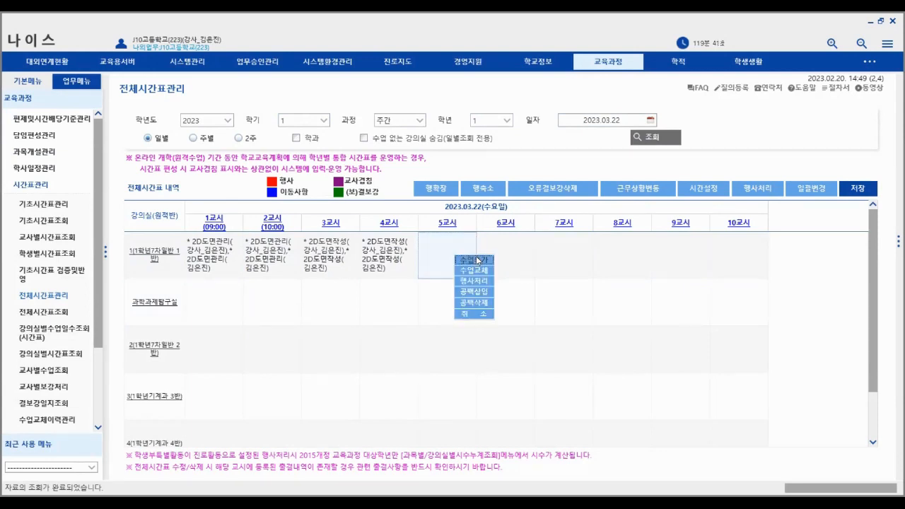
left_click(477, 260)
left_click(375, 251)
left_click(439, 390)
Add an 자율활동 lesson to 6교시 for classroom 1(1학년7차일반 1반).
left_click(500, 257)
right_click(501, 257)
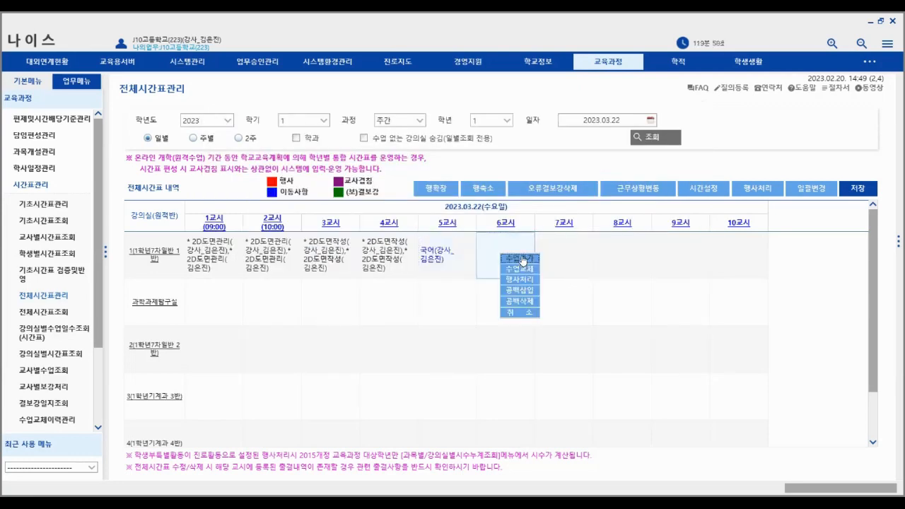
left_click(522, 260)
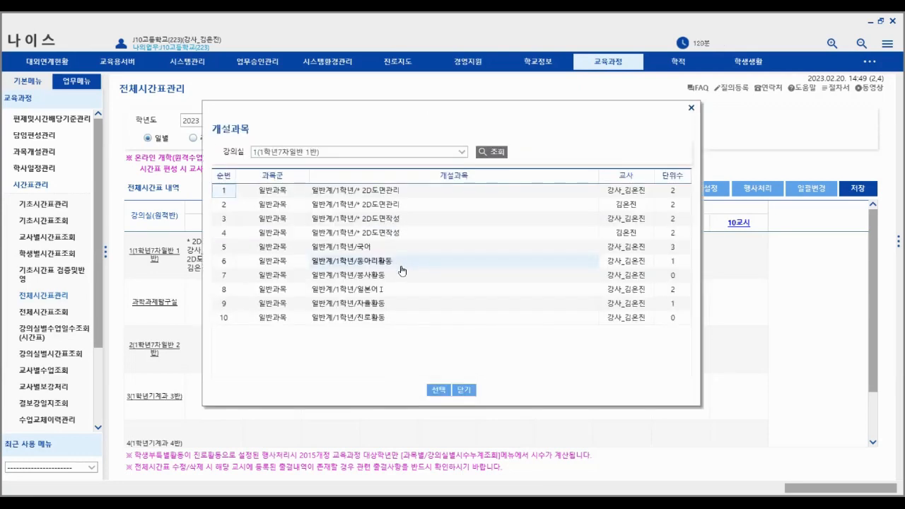
left_click(364, 306)
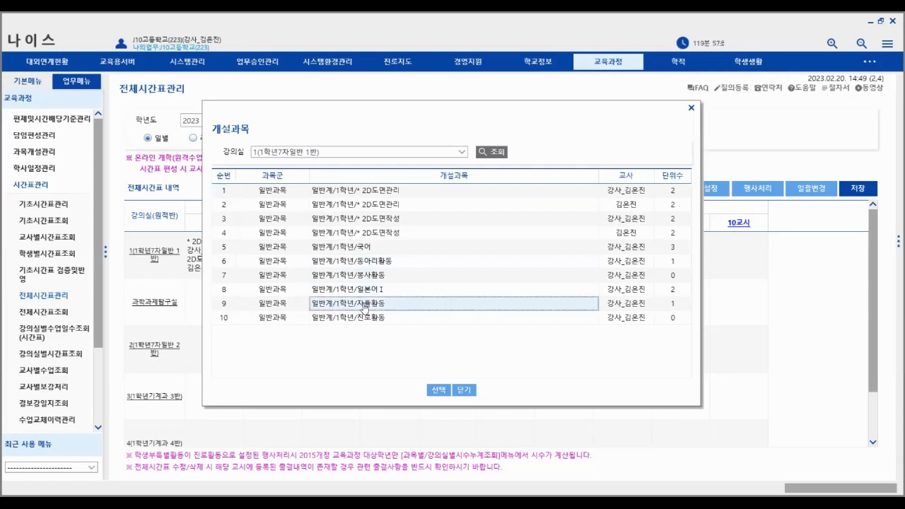
double_click(364, 307)
Add a 진로활동 lesson to 7교시 for classroom 1(1학년7차일반 1반) and save the timetable.
left_click(571, 252)
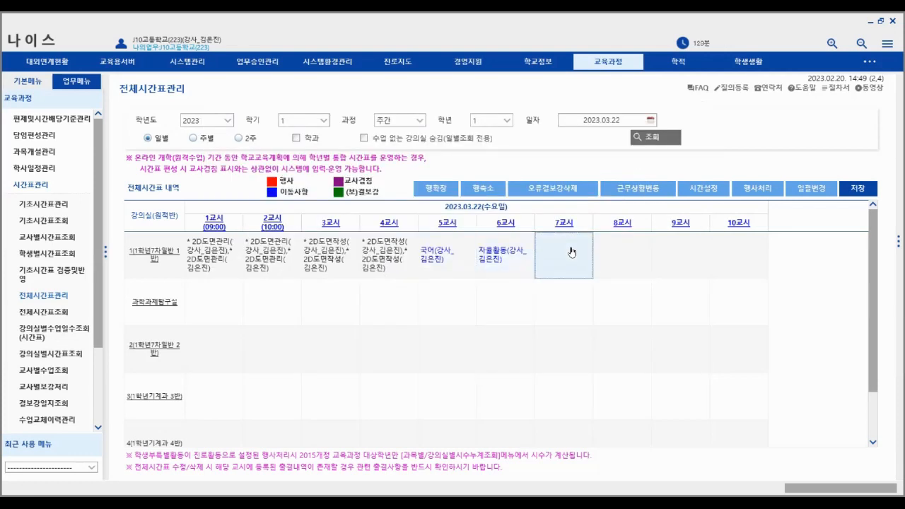
right_click(571, 251)
left_click(586, 260)
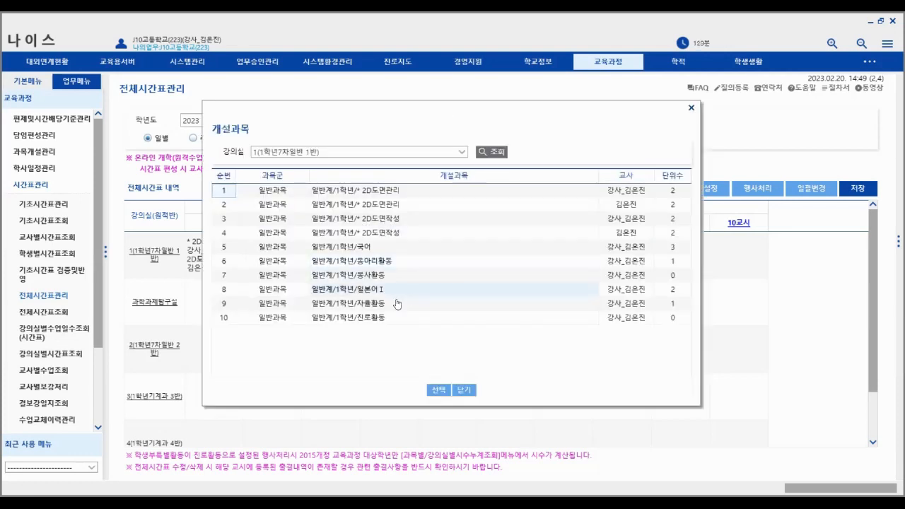
double_click(444, 317)
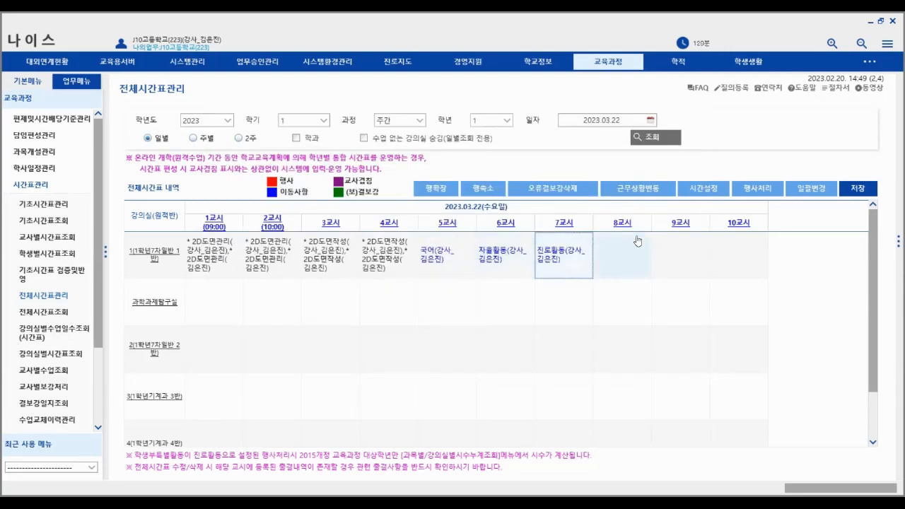
left_click(861, 188)
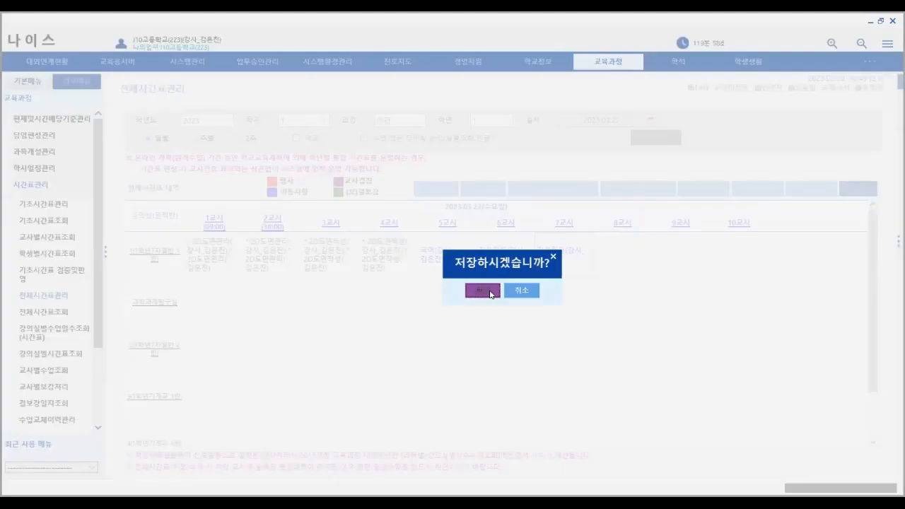
left_click(495, 296)
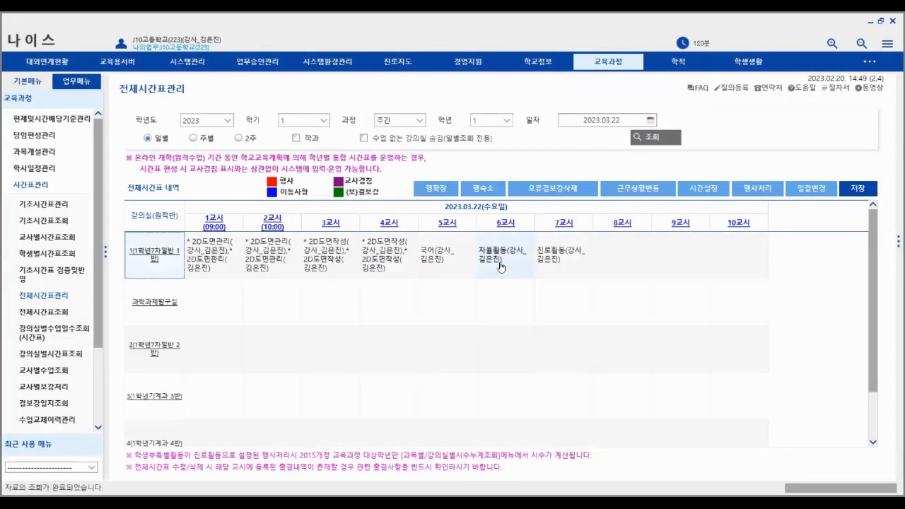
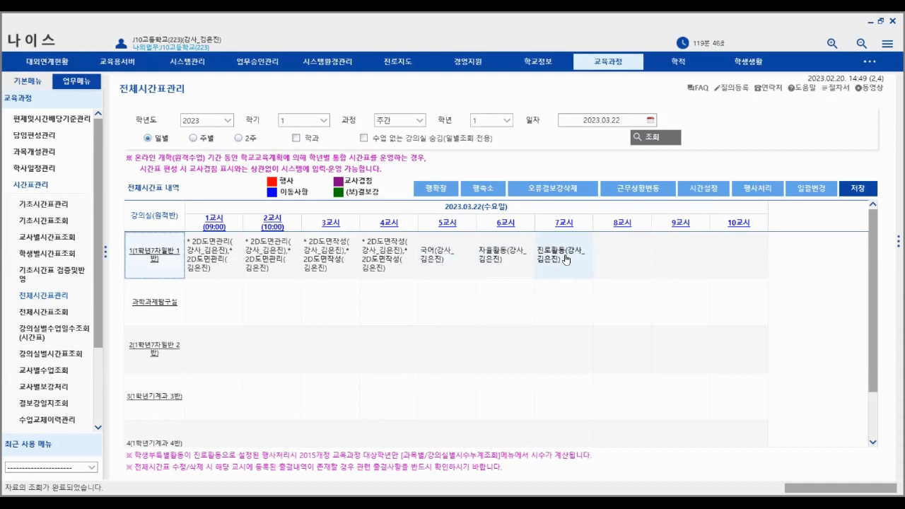
Swap the 5교시 국어 lesson with 7교시 진로활동, and exchange 진로활동 in 5교시 with 6교시 자율활동.
left_click(441, 254)
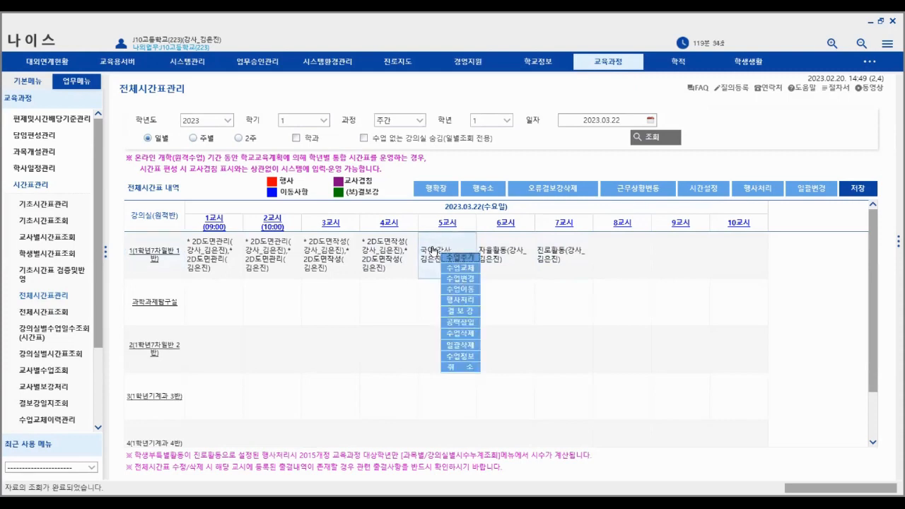
left_click(433, 250)
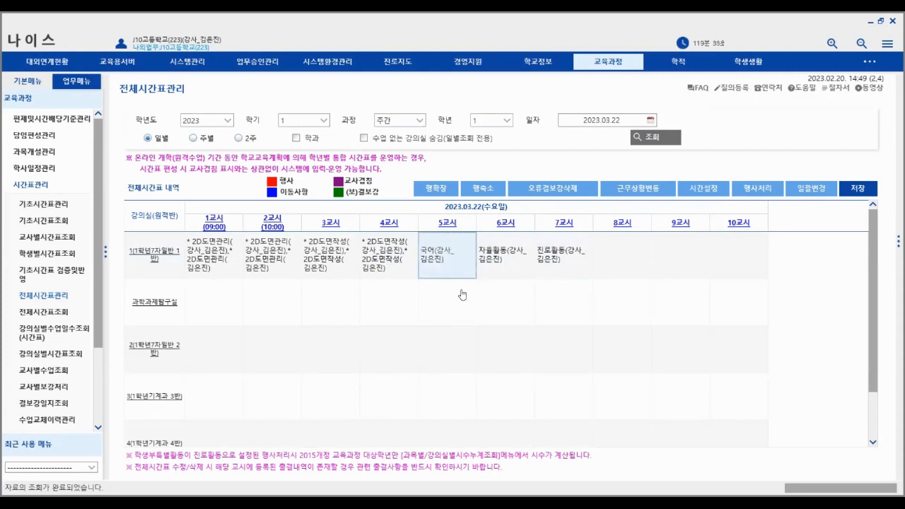
left_click(569, 253)
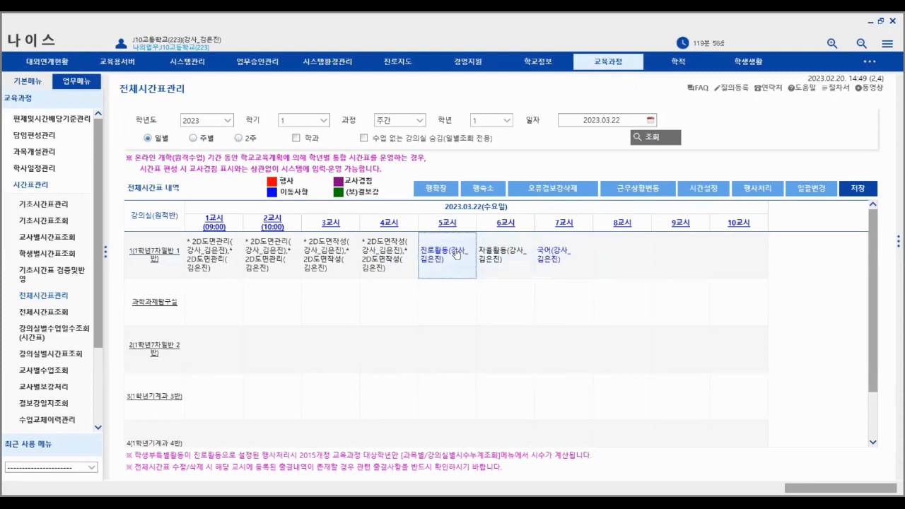
left_click(509, 260)
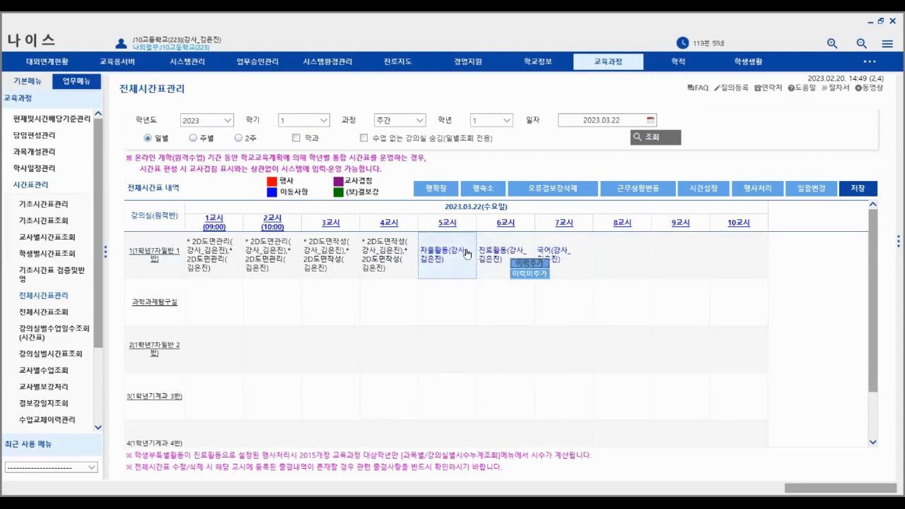
left_click(542, 268)
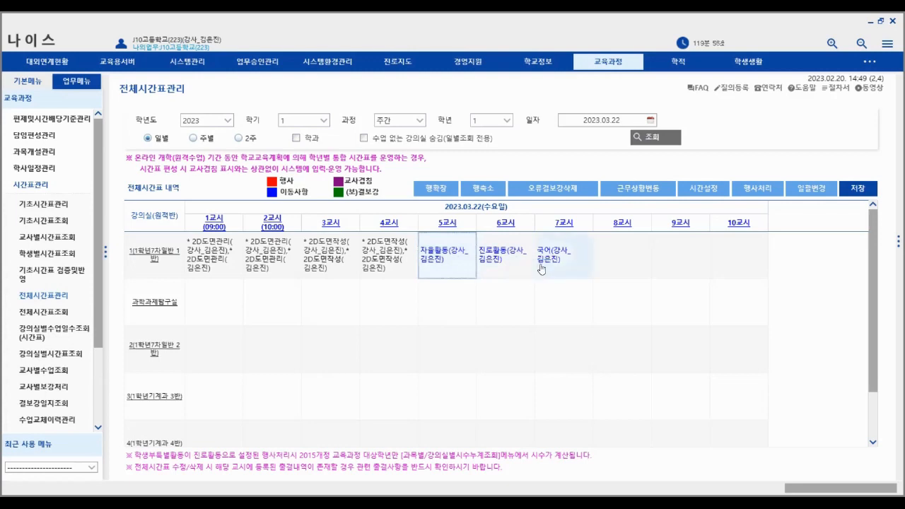
Swap the 4교시 2D도면작성 lesson with 7교시 국어, using the 이력추가 option.
left_click(374, 253)
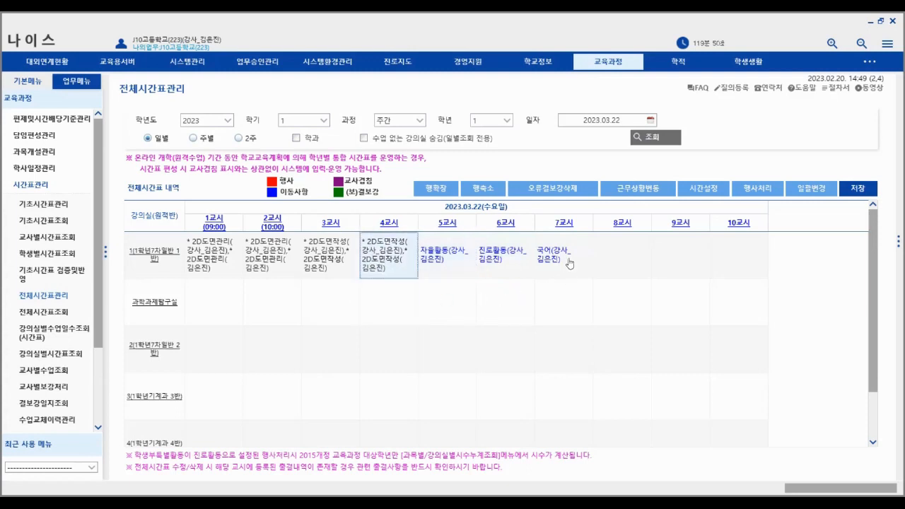
left_click_drag(571, 255, 572, 256)
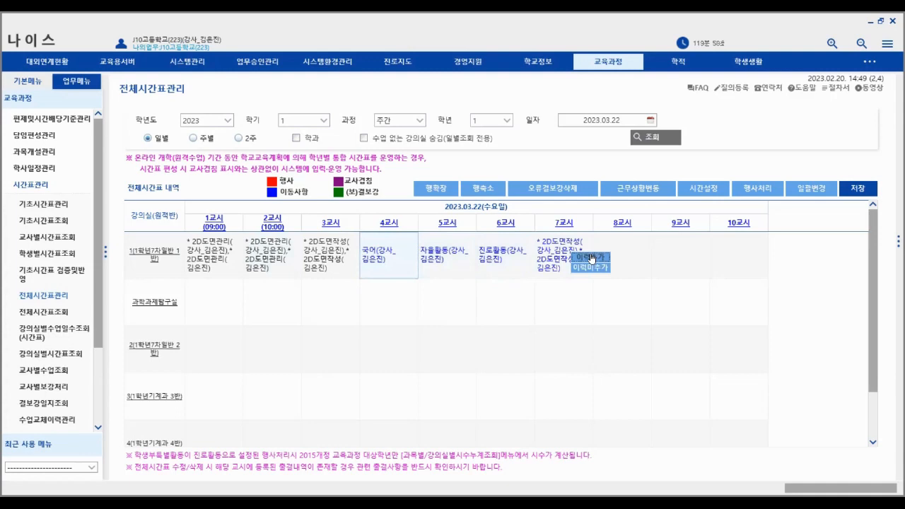
left_click(591, 257)
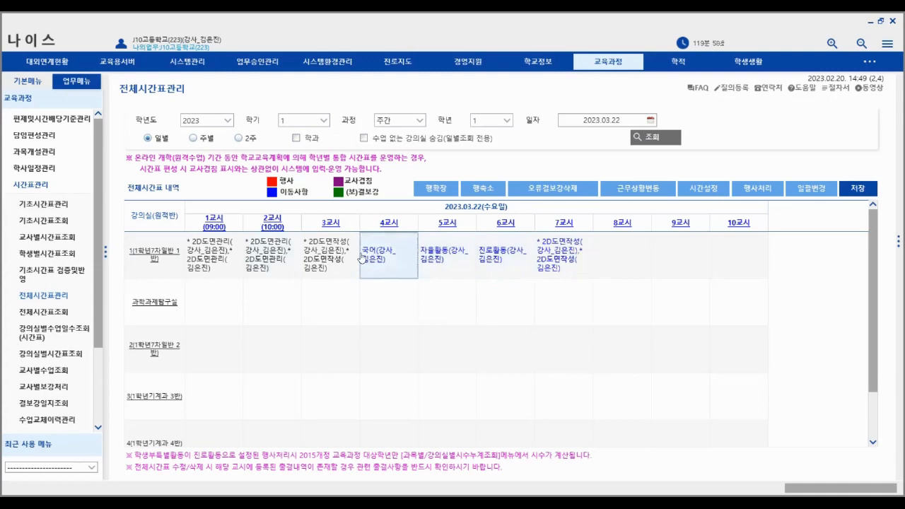
View the 행사처리 event list for the 5교시 자율활동 lesson and close it without choosing an event.
right_click(443, 254)
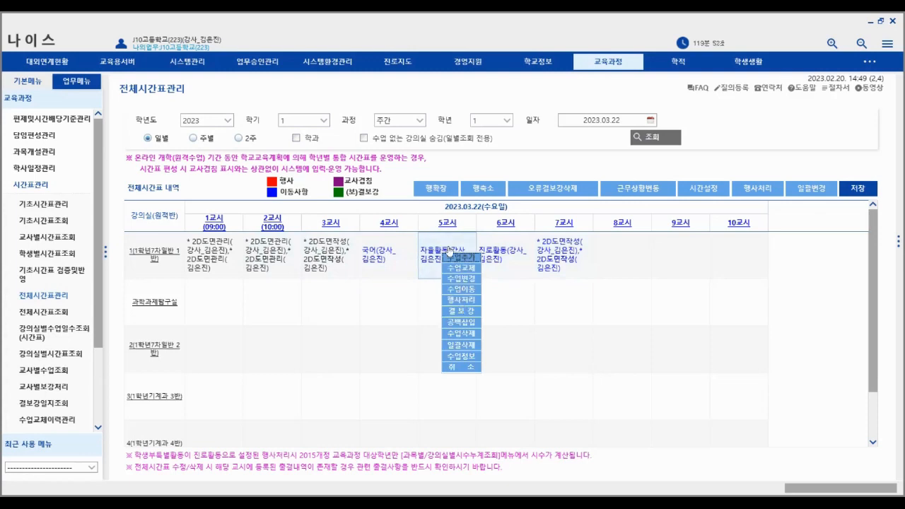
right_click(440, 246)
left_click(470, 299)
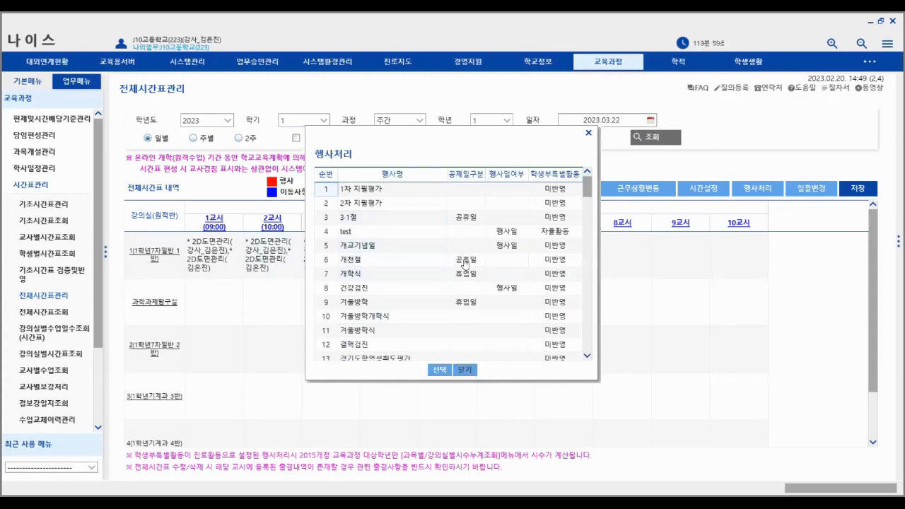
key("Escape")
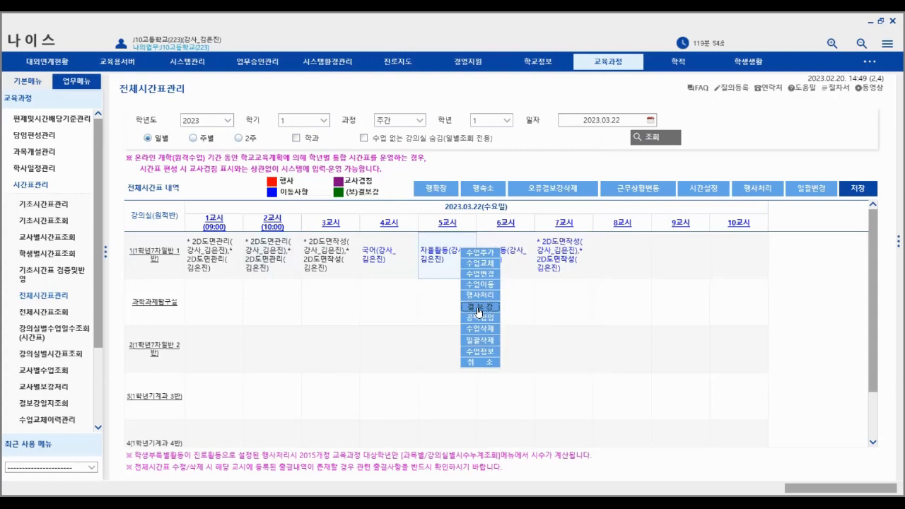
Swap the 3교시 2D도면작성 lesson with 4교시 국어 for classroom 1 and save the timetable.
left_click(389, 247)
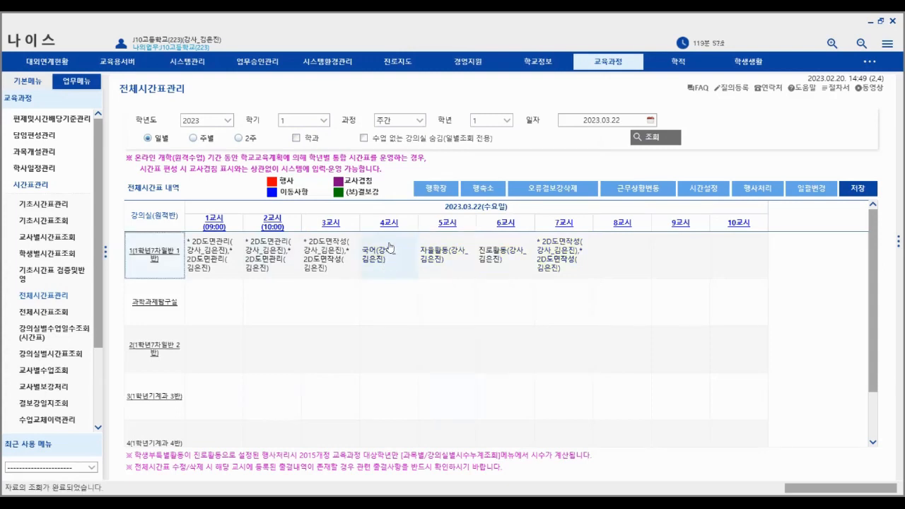
left_click(334, 260)
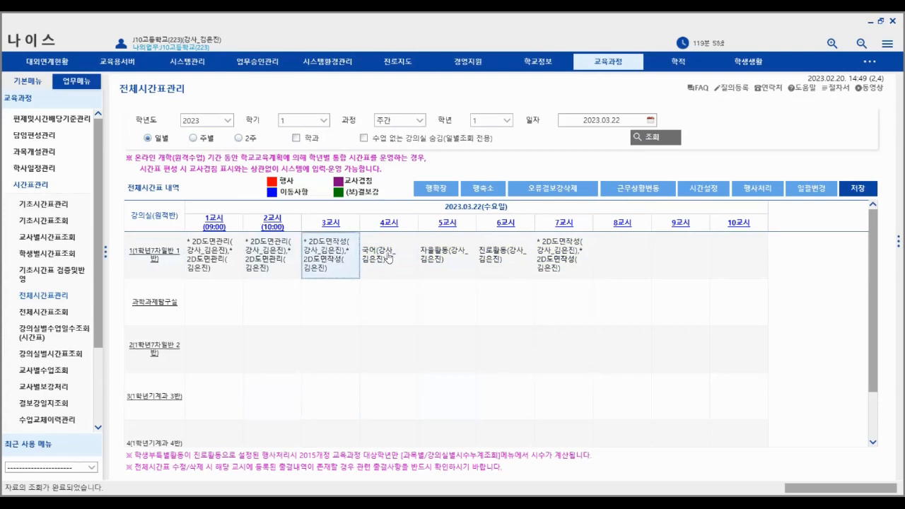
left_click_drag(348, 258, 364, 256)
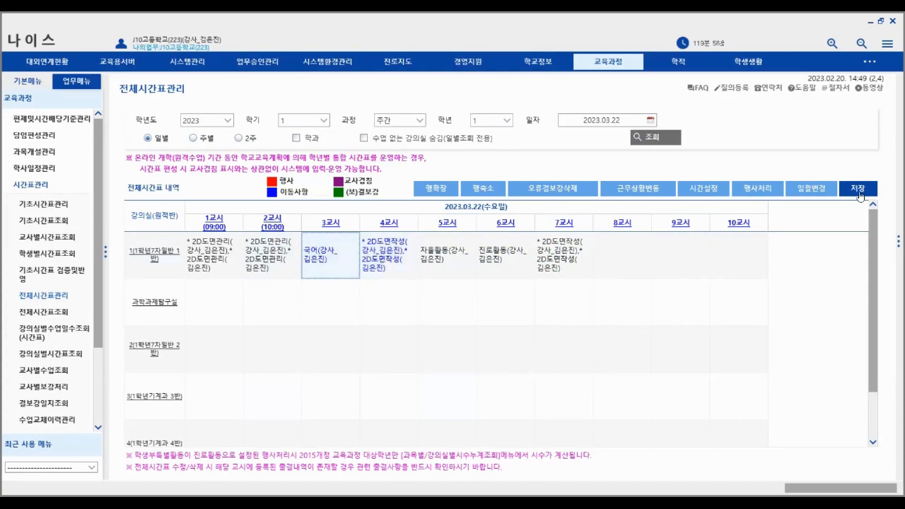
left_click(858, 190)
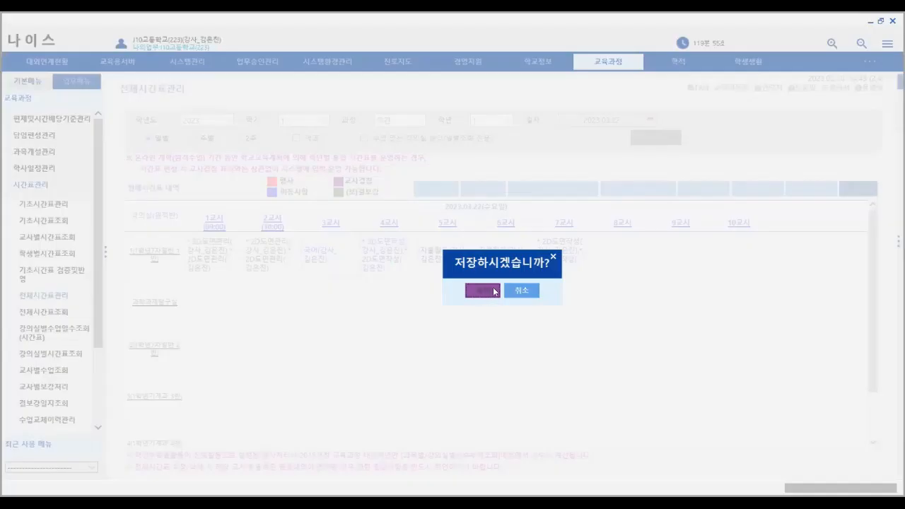
left_click(519, 289)
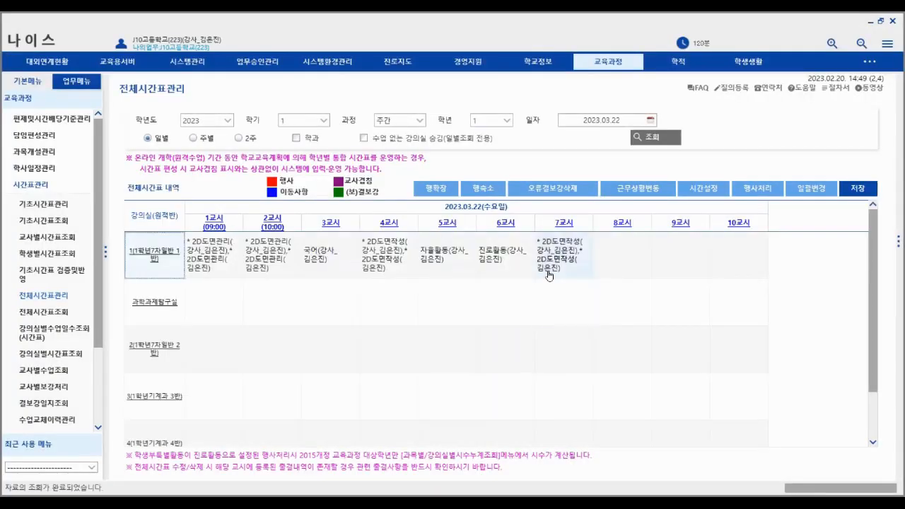
Register a 결보강 for the 3교시 국어 lesson, choosing the fifth listed teacher as substitute and entering 병가 as the 결강사유.
right_click(326, 258)
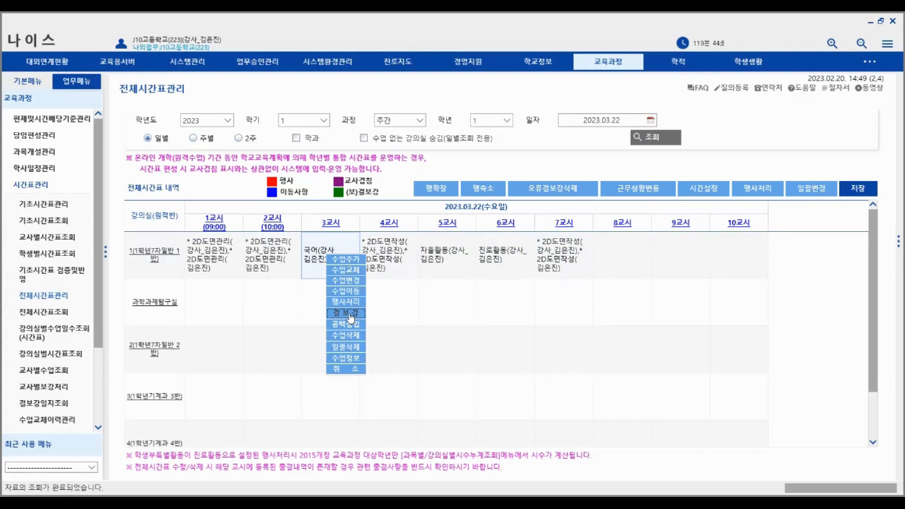
left_click(352, 316)
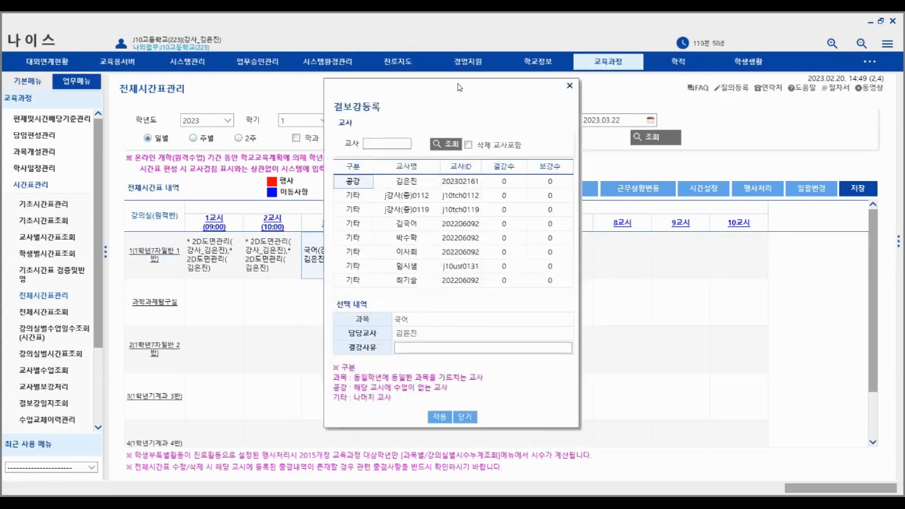
left_click_drag(519, 87, 581, 86)
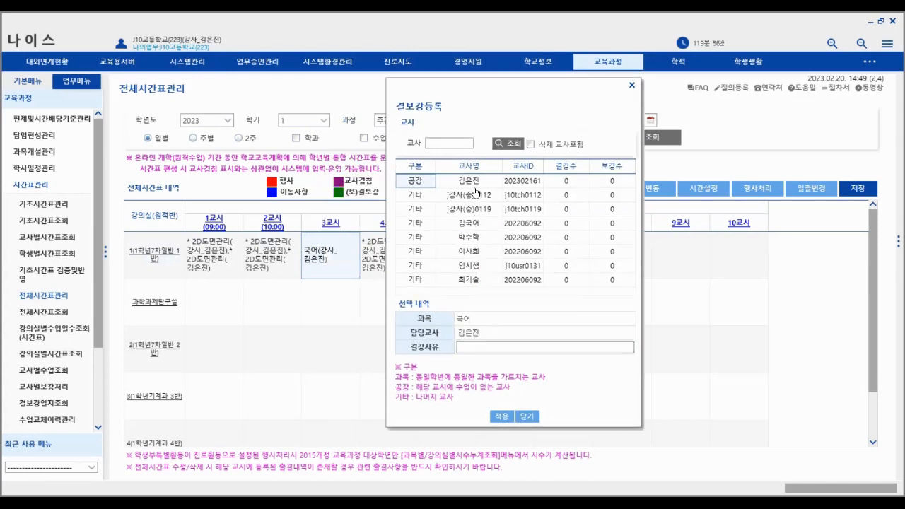
left_click(477, 240)
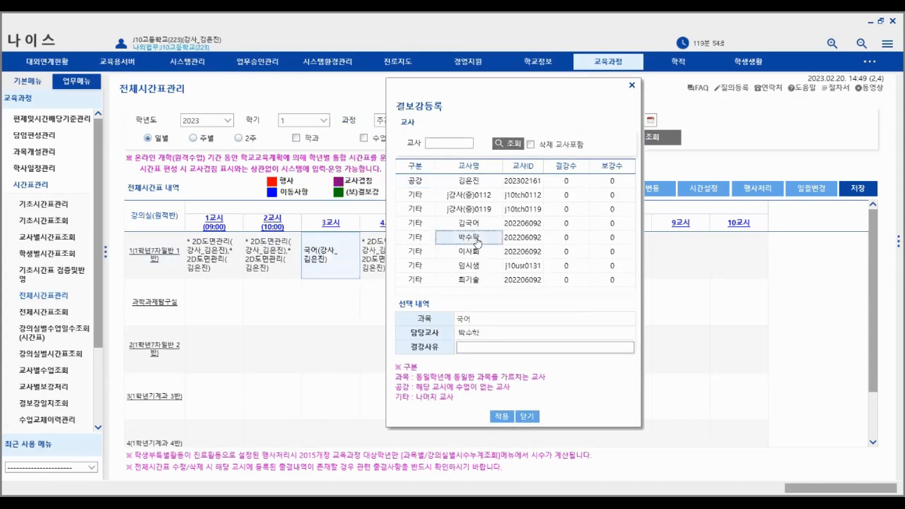
left_click(470, 346)
type("병가")
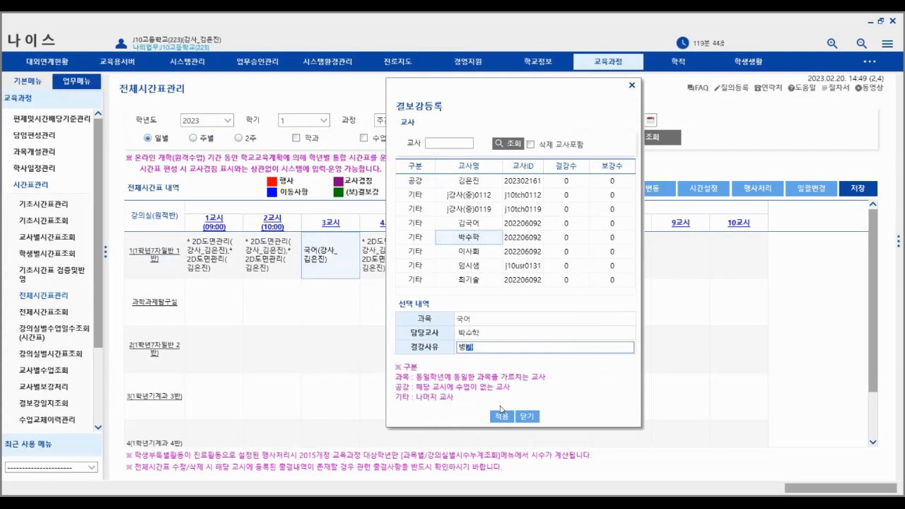
left_click(501, 416)
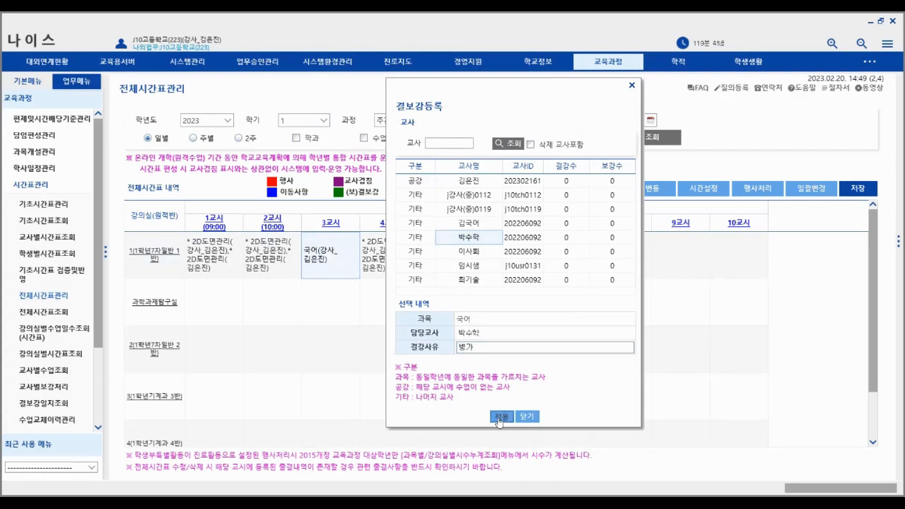
Save the 2023.03.22 full timetable with the 결보강 registered for the 3교시 국어 lesson.
left_click(860, 189)
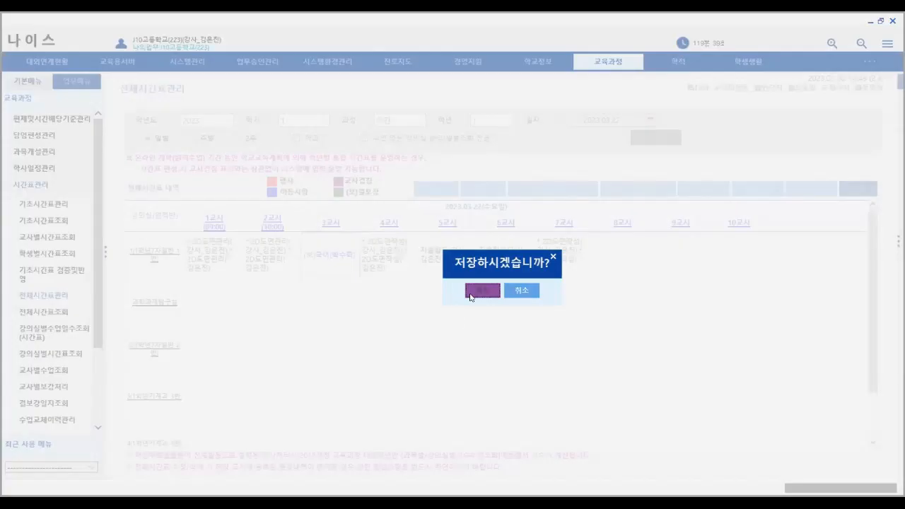
left_click(474, 294)
left_click(514, 293)
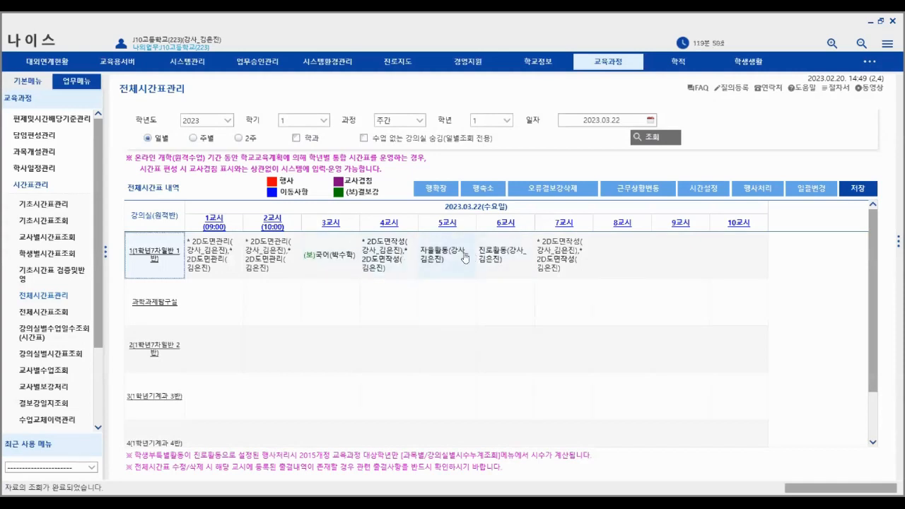
Look through the lesson actions, including 결보강, for the 5교시 자율활동 lesson without applying any change.
left_click(451, 255)
right_click(451, 254)
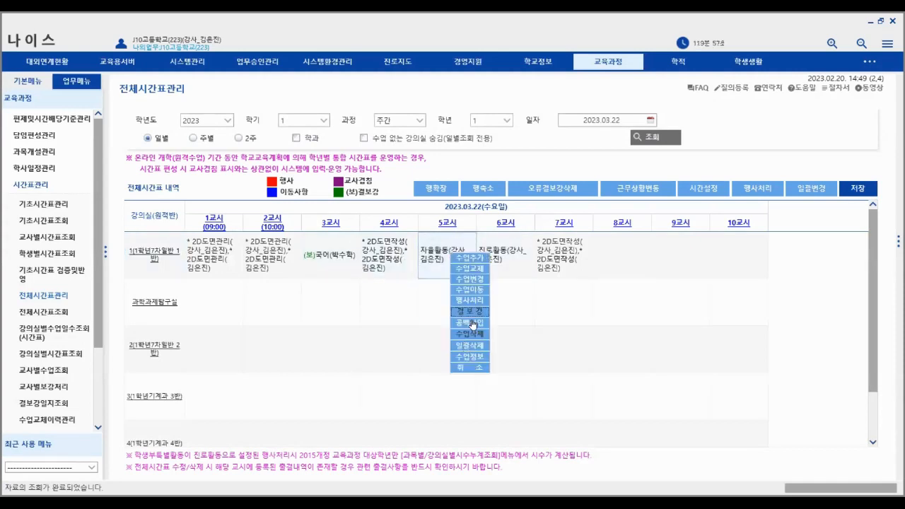
left_click(473, 318)
left_click(413, 253)
left_click(465, 417)
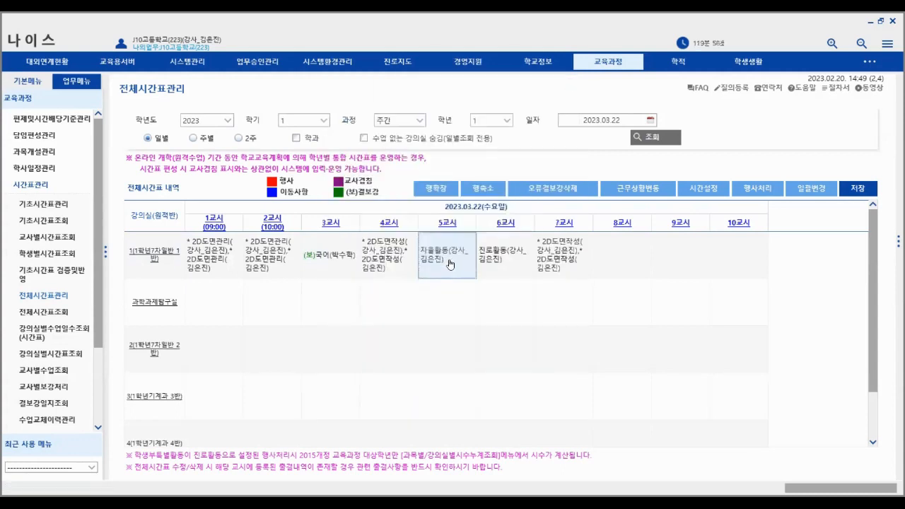
right_click(449, 263)
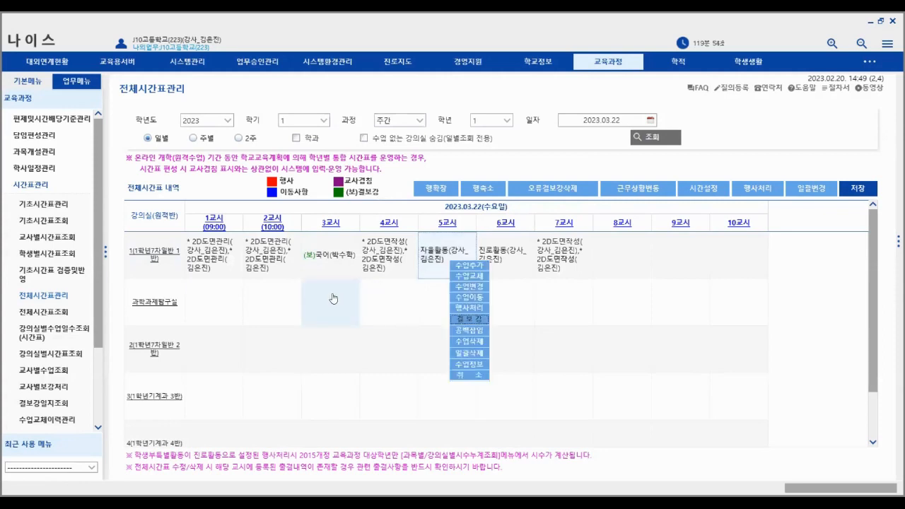
left_click(445, 302)
left_click(325, 308)
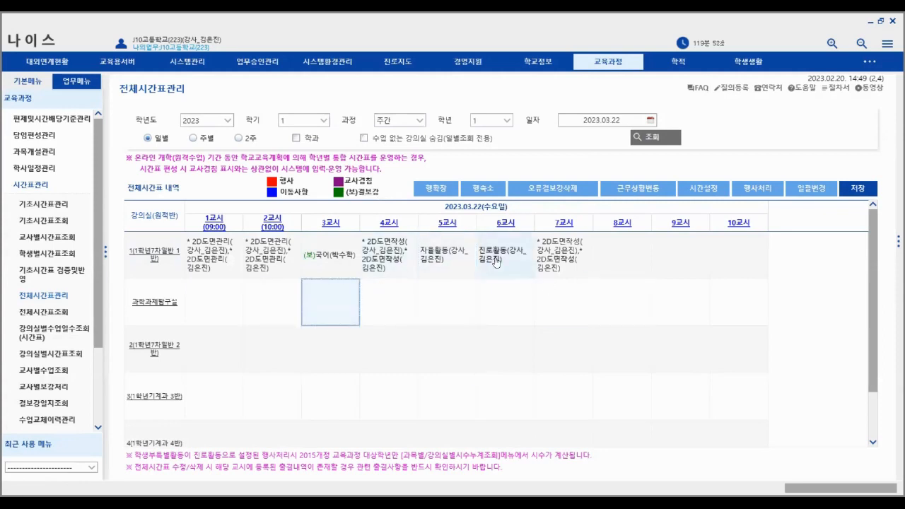
View the lesson actions for the empty 8교시 slot and 6교시 진로활동, and the 일괄변경 options, without saving anything.
right_click(624, 252)
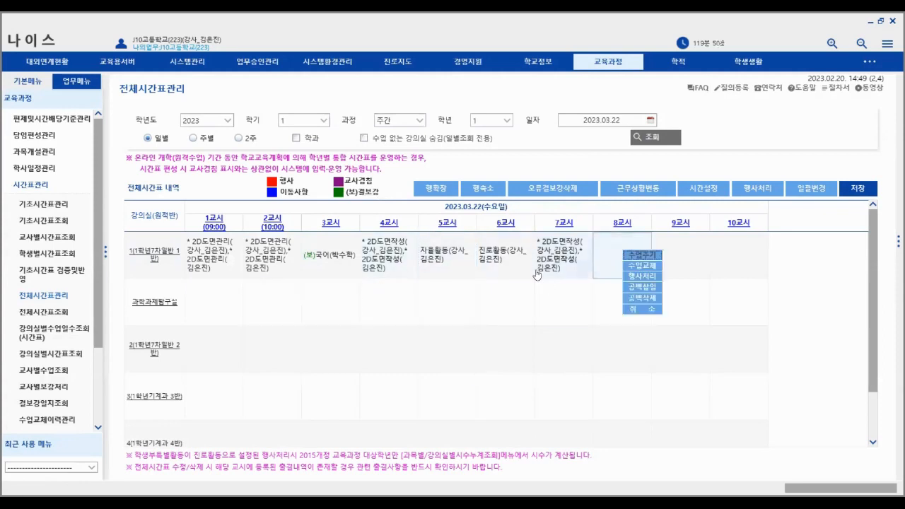
left_click(503, 262)
right_click(504, 262)
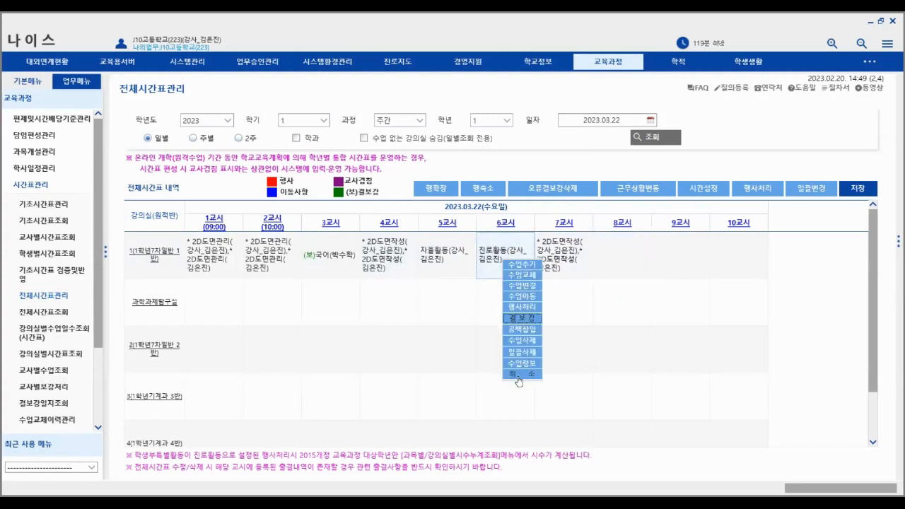
left_click(496, 253)
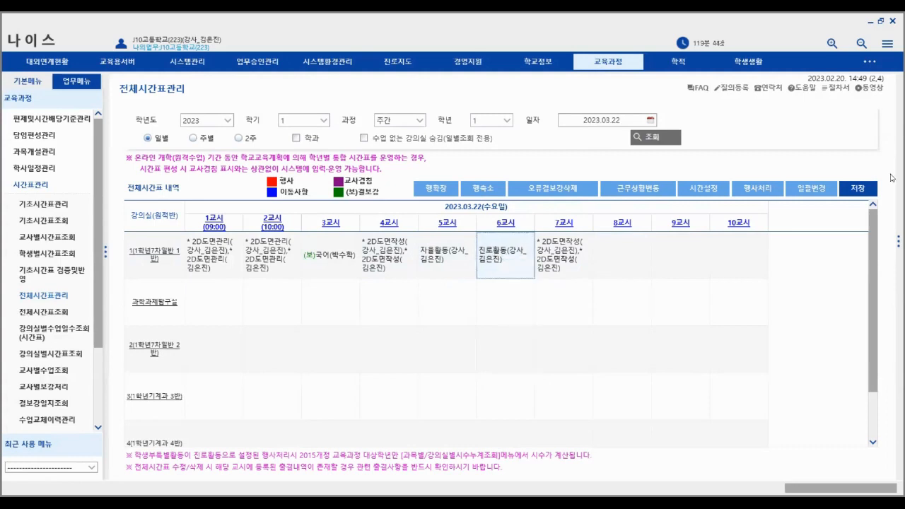
left_click(823, 192)
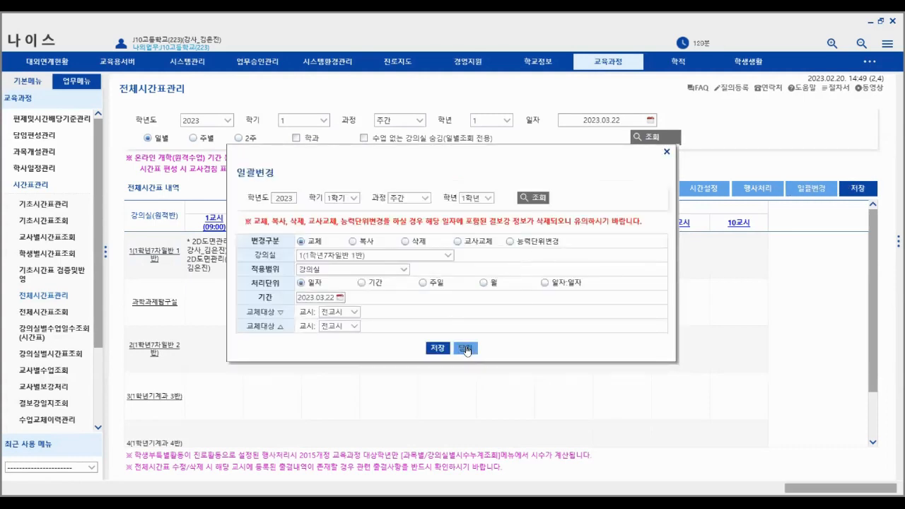
left_click(466, 349)
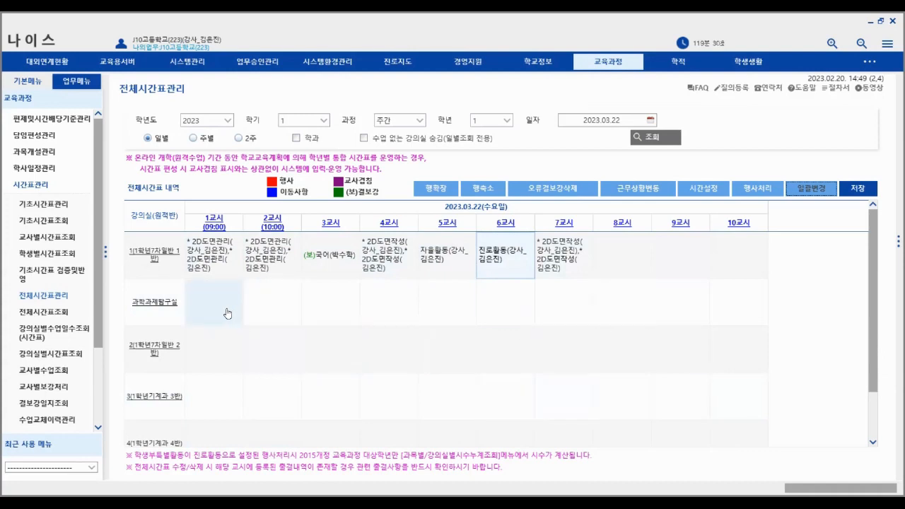
Query the full timetable for 2023.03.15 and return to the timetable for 2023.03.22.
left_click(650, 121)
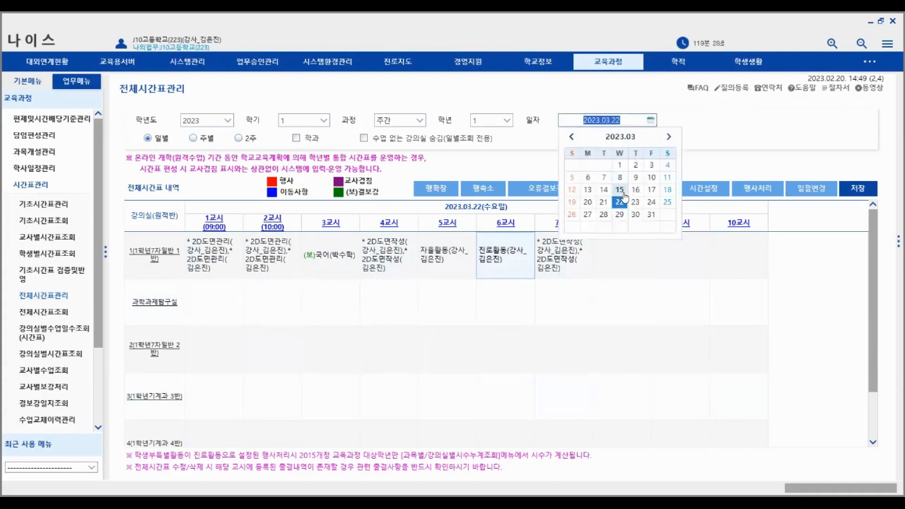
left_click(618, 186)
left_click(651, 138)
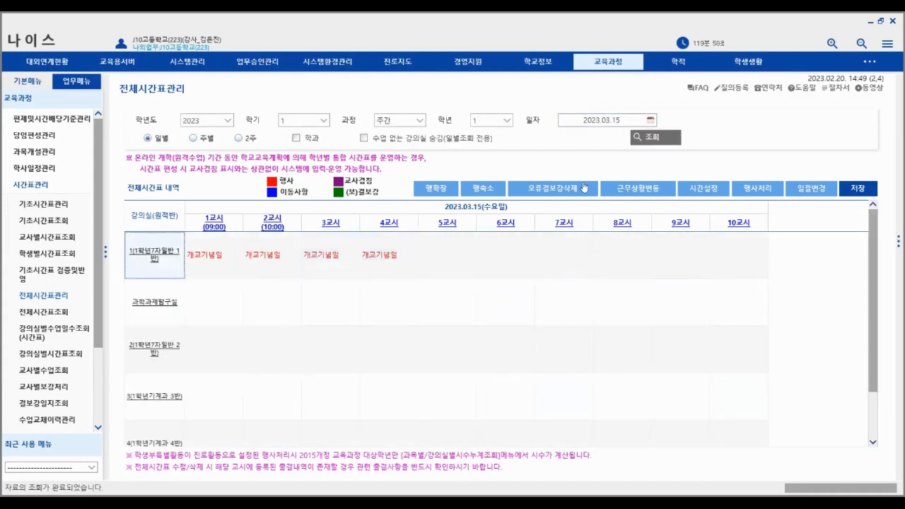
left_click(649, 121)
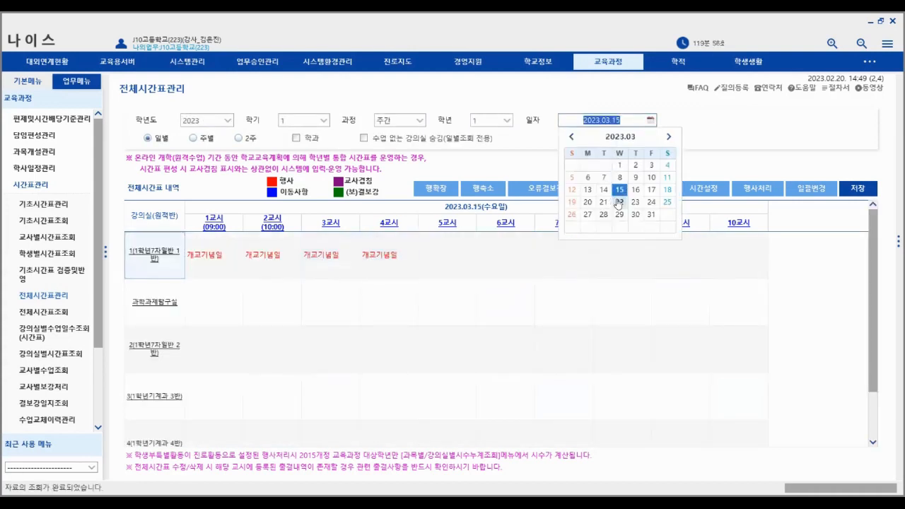
left_click(619, 201)
left_click(659, 140)
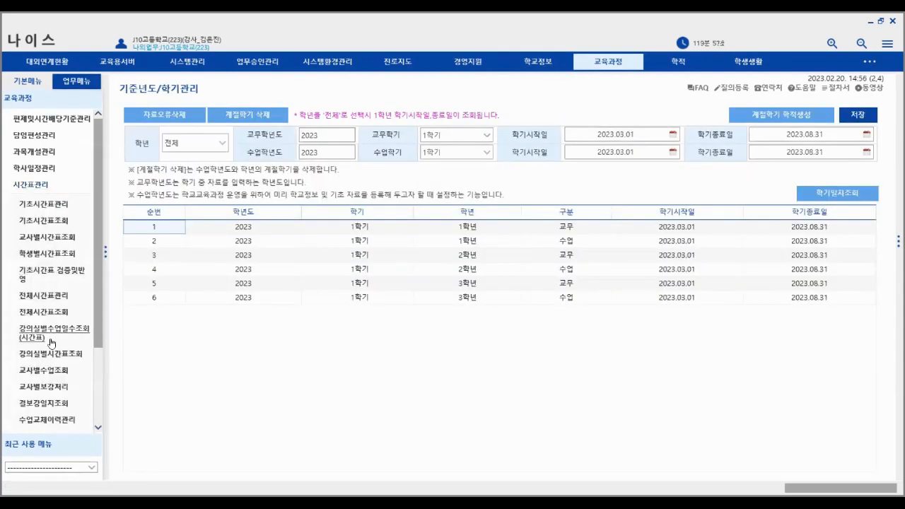
Open 교사별보강처리 and set the period to 2023.03.01 through 2023.03.31.
left_click(56, 388)
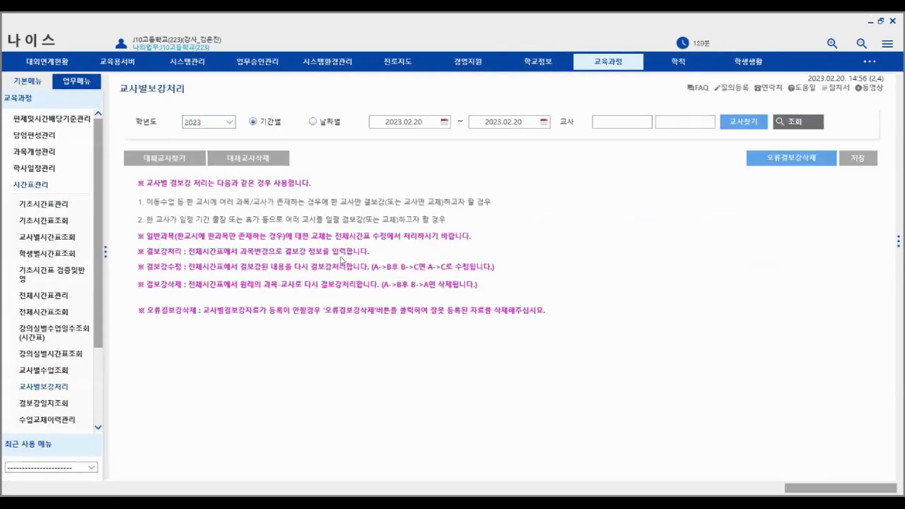
left_click(443, 123)
left_click(470, 139)
left_click(431, 168)
left_click(543, 123)
left_click(574, 142)
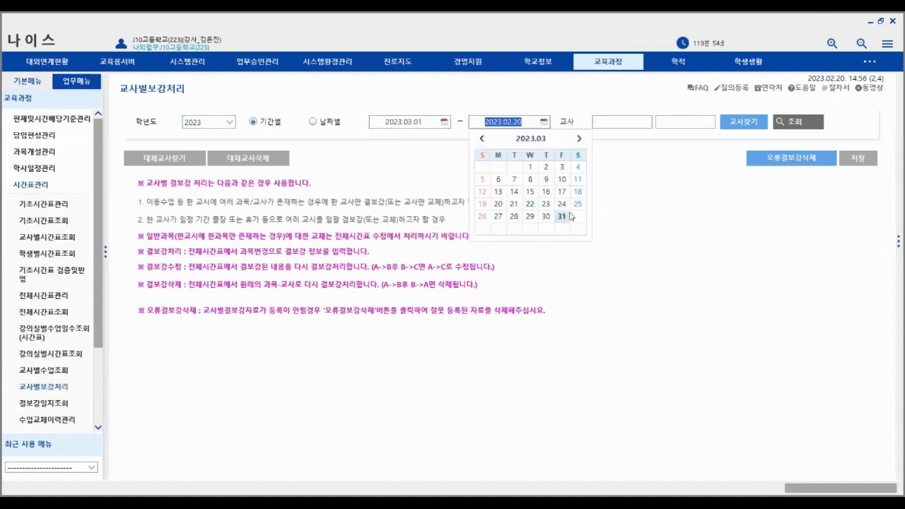
left_click(570, 218)
Choose the third listed teacher as the absent teacher and query that teacher's lessons.
left_click(744, 123)
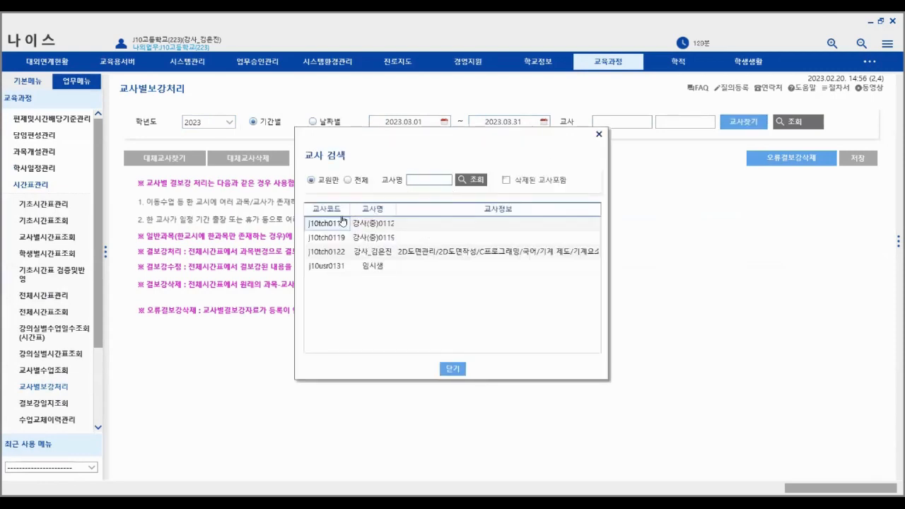
left_click(327, 251)
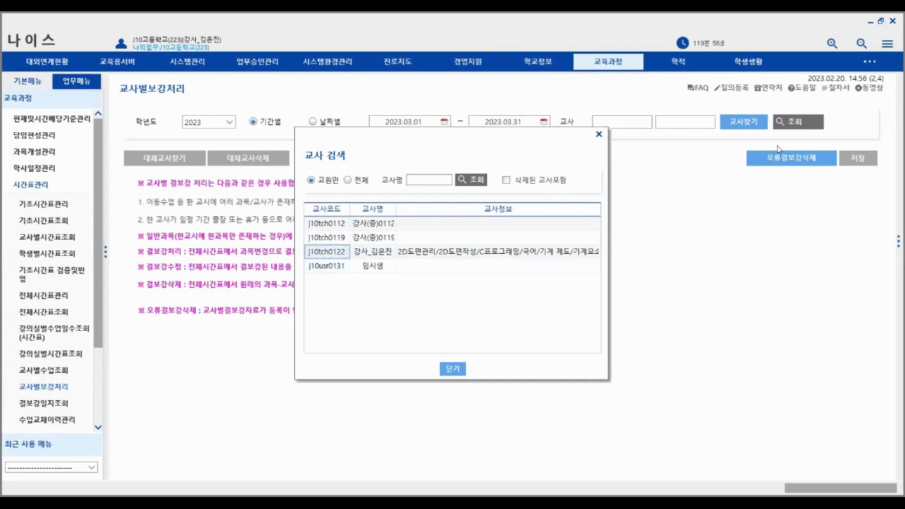
left_click(788, 125)
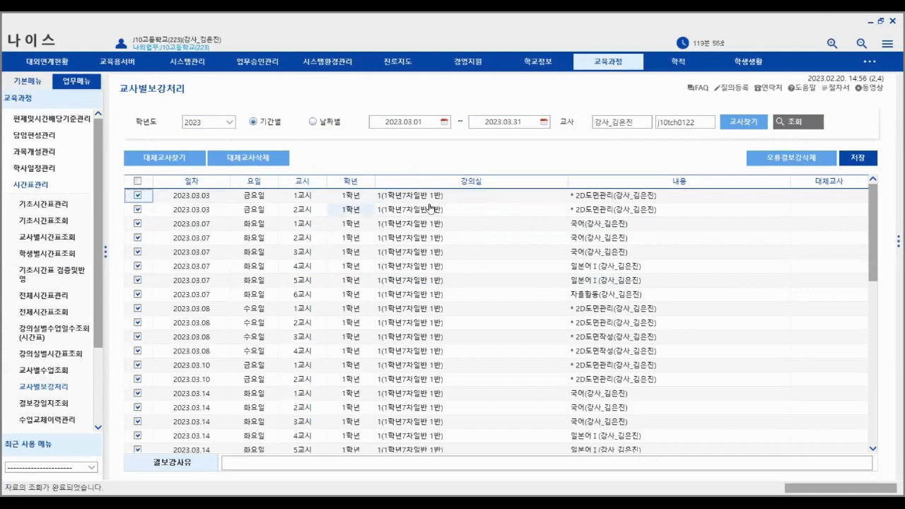
Select only the 2023.03.03 1–2교시 and 2023.03.07 1–4교시 lessons and assign the fourth listed teacher as 대체교사.
left_click(137, 183)
left_click(137, 195)
left_click(137, 210)
left_click(137, 224)
left_click(138, 239)
left_click(137, 252)
left_click(173, 161)
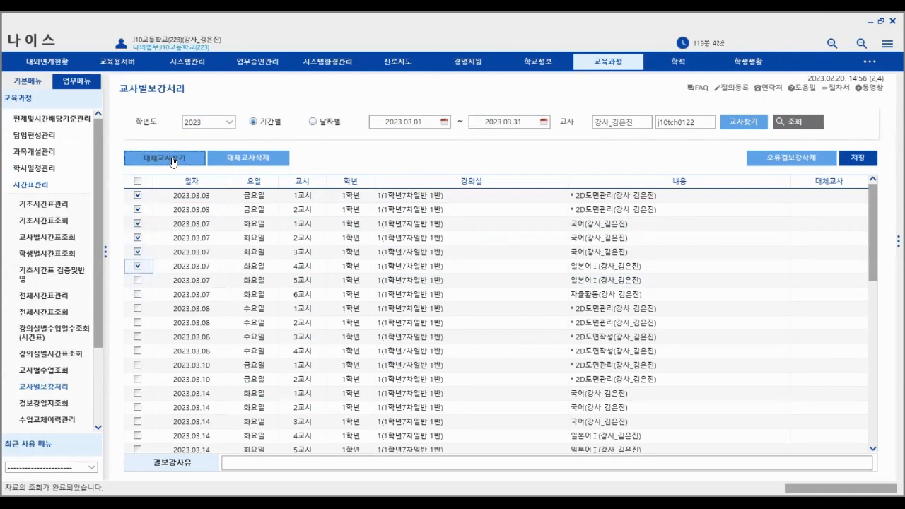
double_click(375, 267)
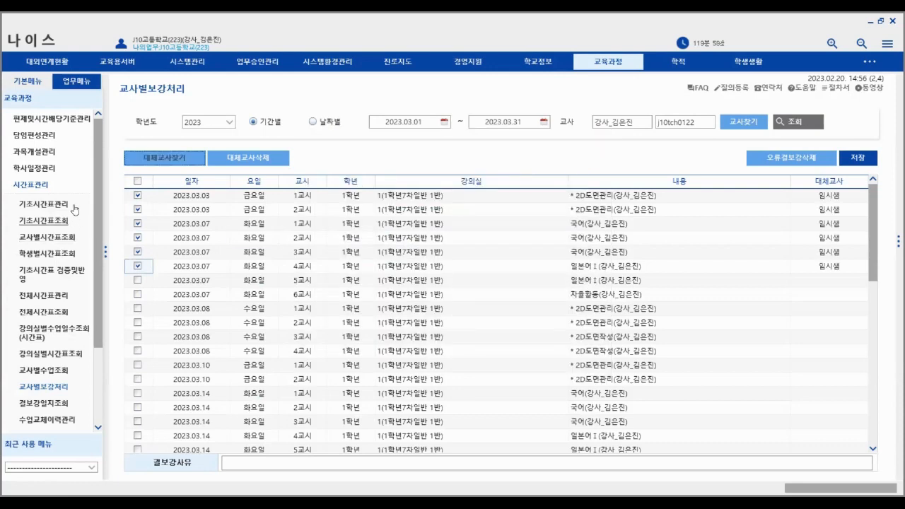
Select the 2023.03.08 1–4교시 and 2023.03.10 1교시 lessons and assign the second listed teacher as 대체교사.
left_click(137, 308)
left_click(137, 323)
left_click(137, 337)
left_click(138, 350)
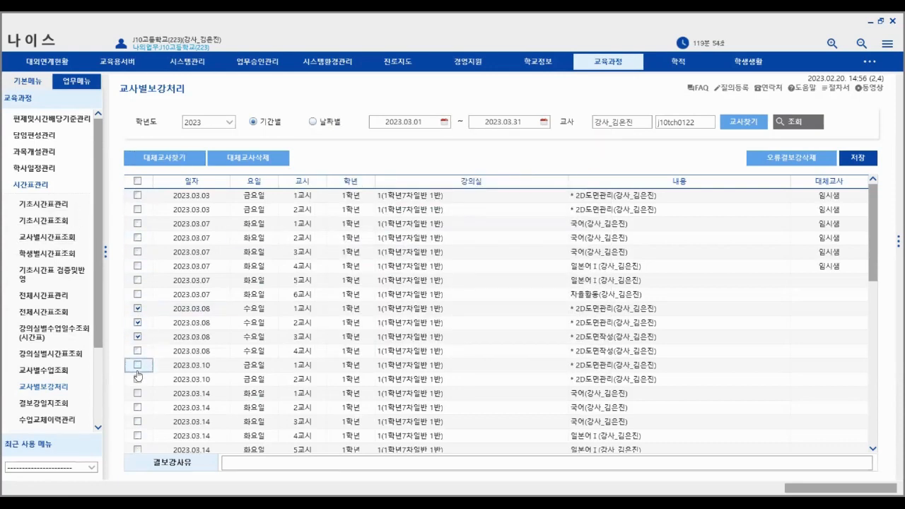
left_click(137, 365)
left_click(157, 158)
double_click(375, 242)
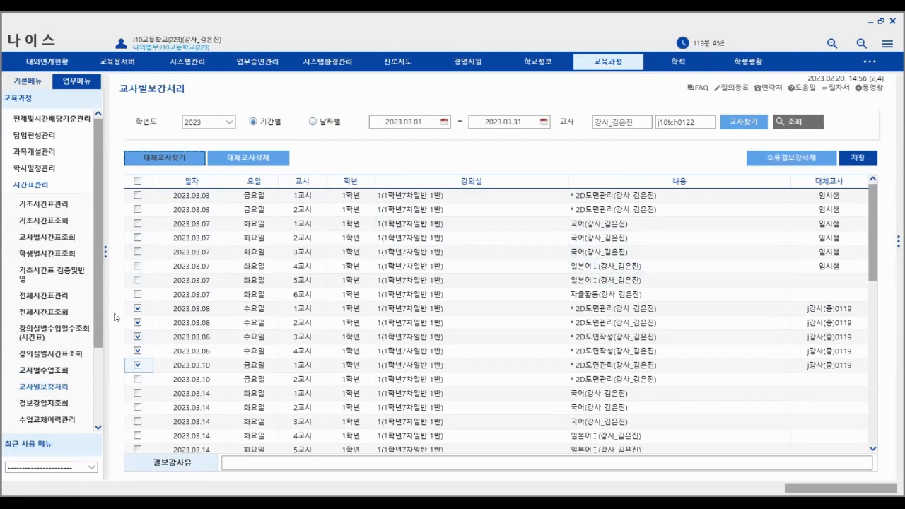
Open 결보강일지조회 and set its period to 2023.03.01 through 2023.03.31.
left_click(44, 403)
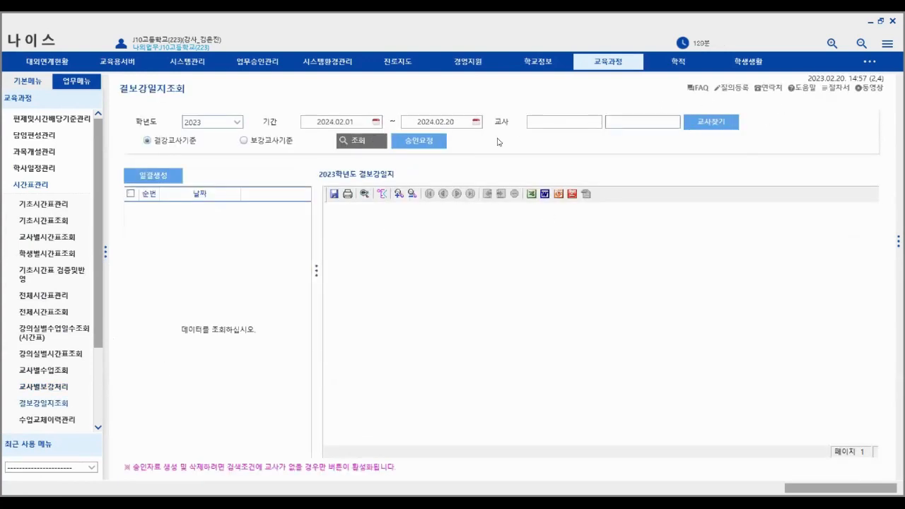
left_click(375, 123)
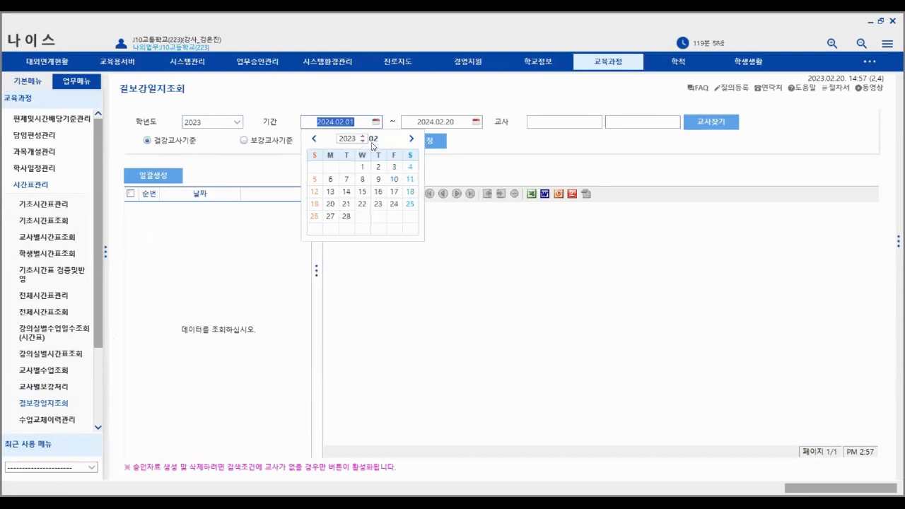
left_click(388, 135)
left_click(362, 167)
left_click(475, 123)
left_click(463, 142)
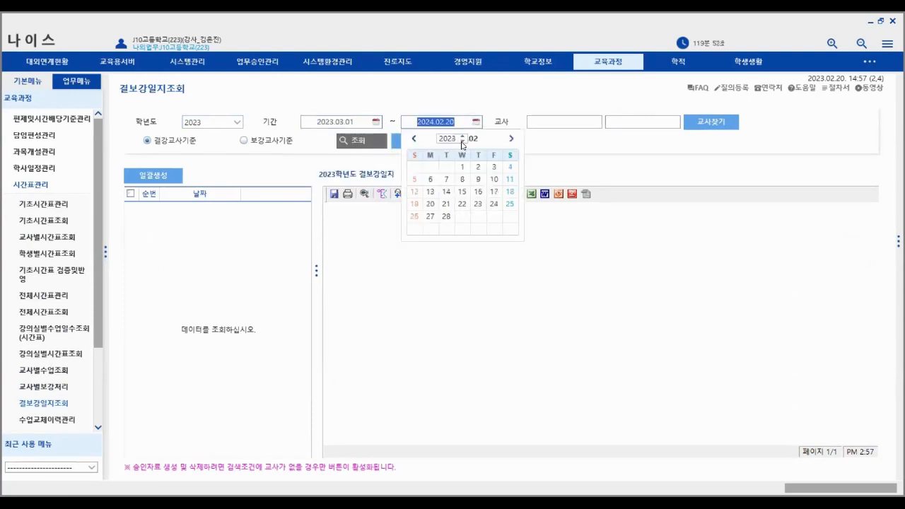
left_click(477, 136)
left_click(494, 215)
Query the 결보강 records by 결강교사기준 and generate the 결보강일지 for 2023.03.22.
left_click(343, 145)
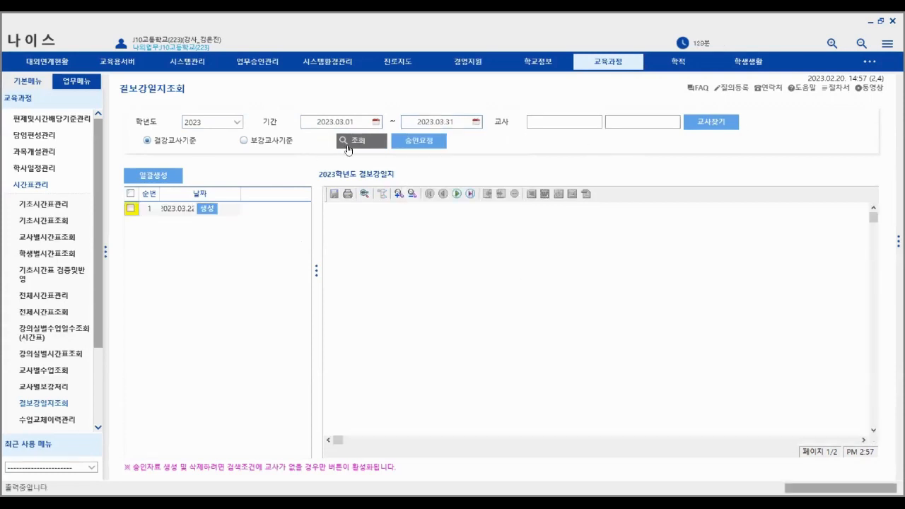
left_click(206, 209)
left_click(482, 290)
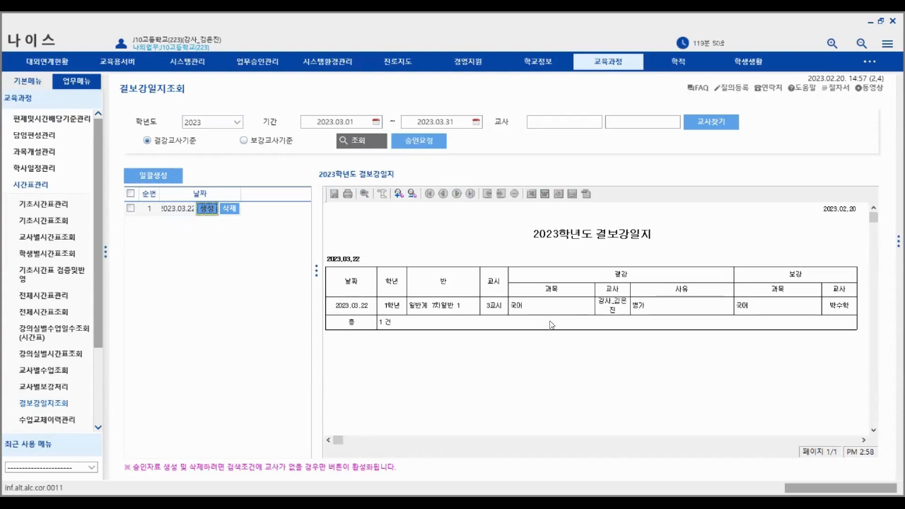
Open 수업교체이력관리, set the period to March 2023 and query the lesson-swap history.
left_click(47, 421)
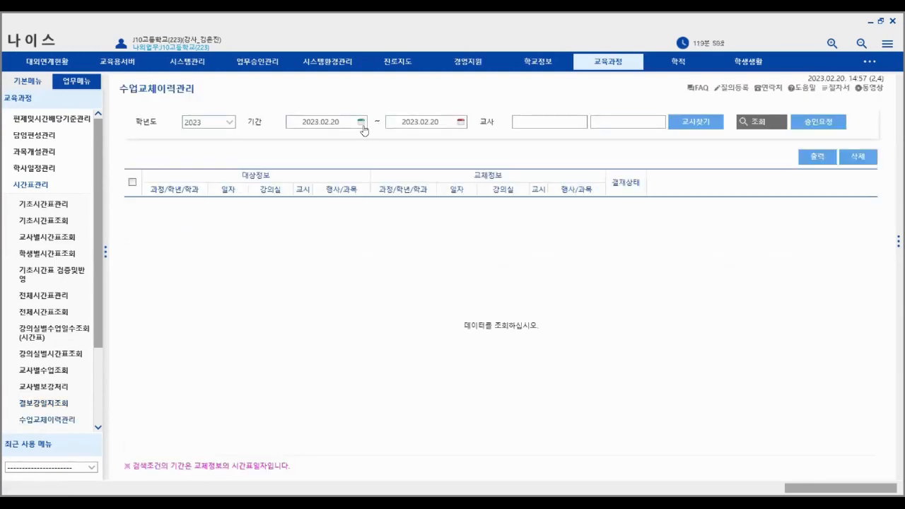
left_click(362, 125)
left_click(397, 145)
left_click(346, 169)
left_click(460, 122)
left_click(495, 140)
left_click(478, 219)
left_click(752, 122)
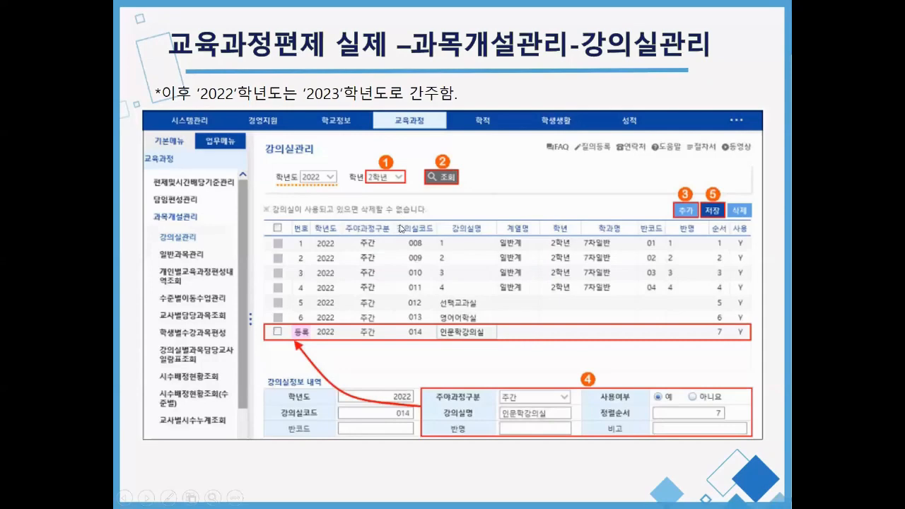
left_click(450, 191)
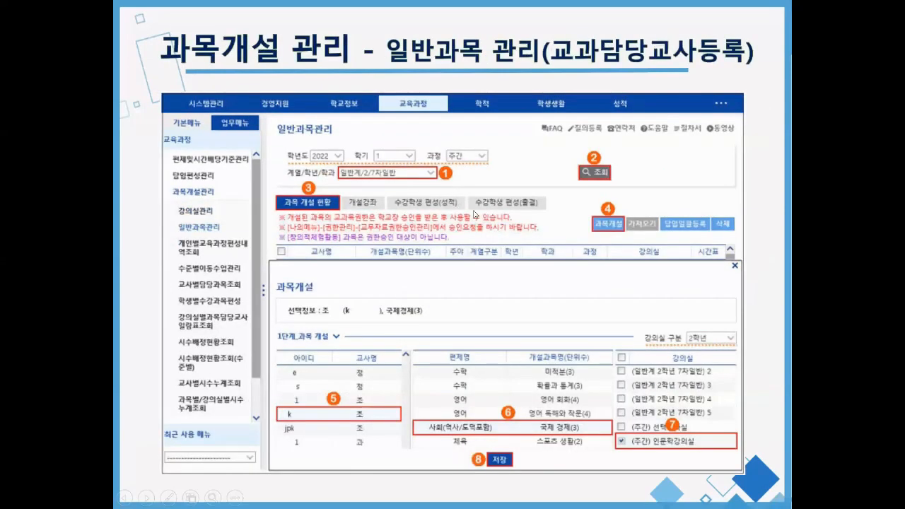
scroll(475, 215, "up", 1)
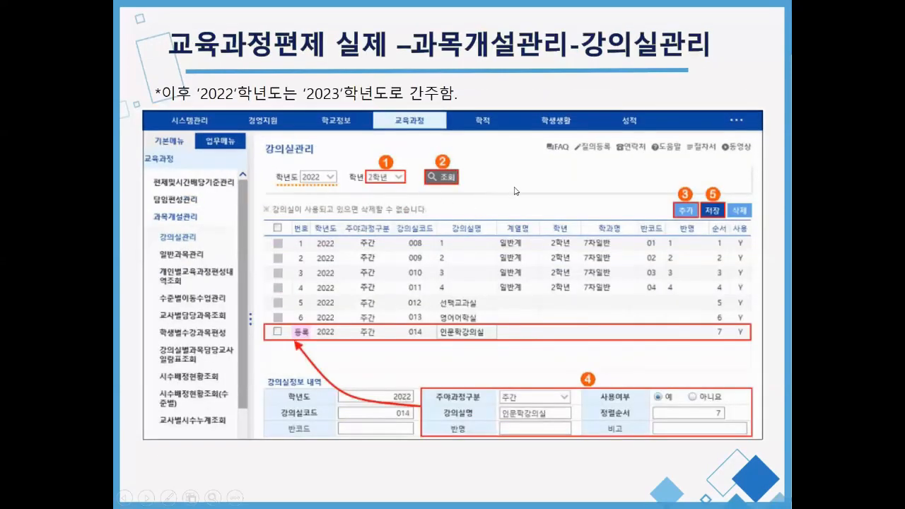
scroll(501, 254, "down", 1)
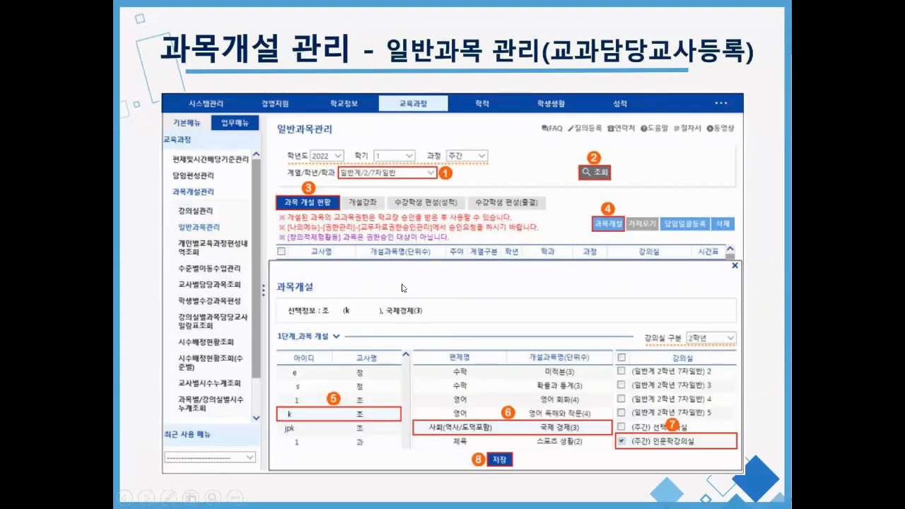
left_click(529, 320)
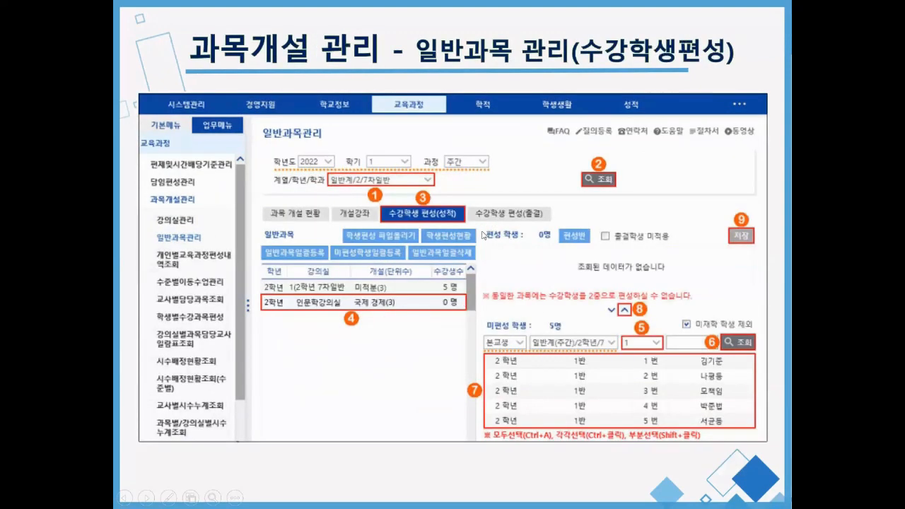
left_click(526, 280)
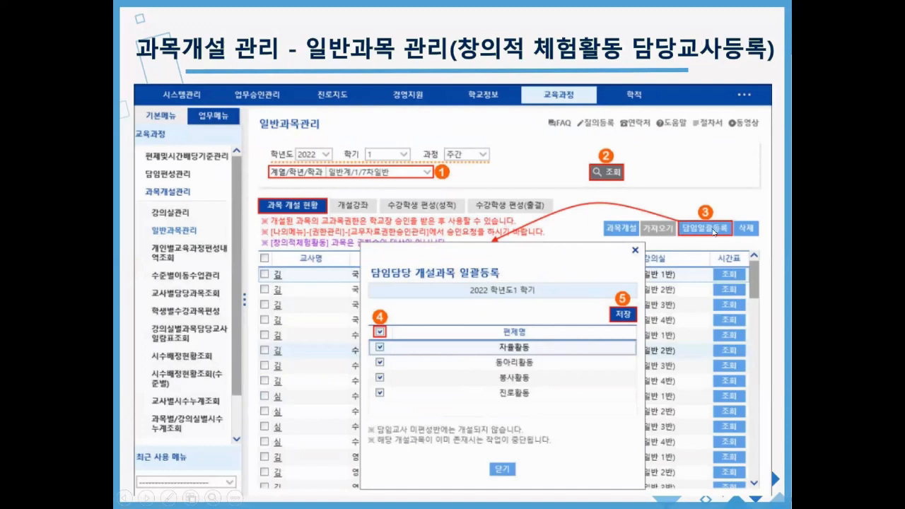
left_click(543, 180)
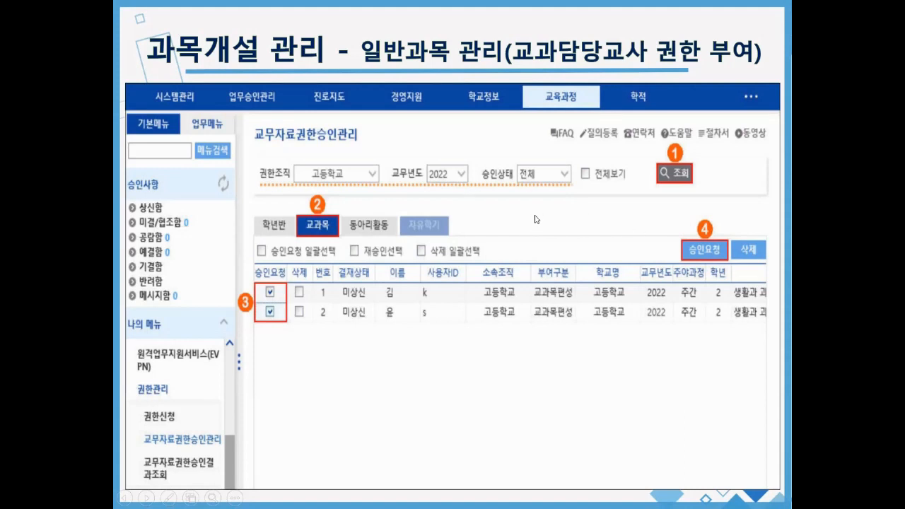
left_click(577, 222)
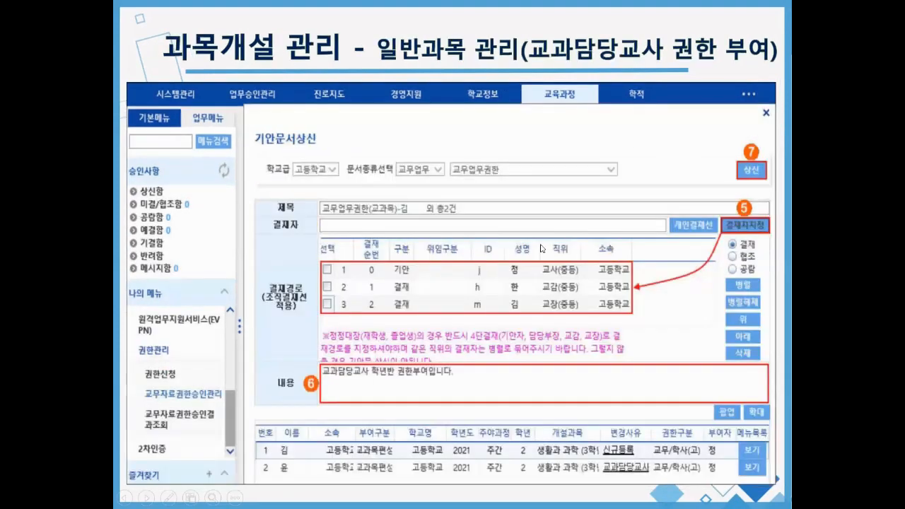
left_click(493, 224)
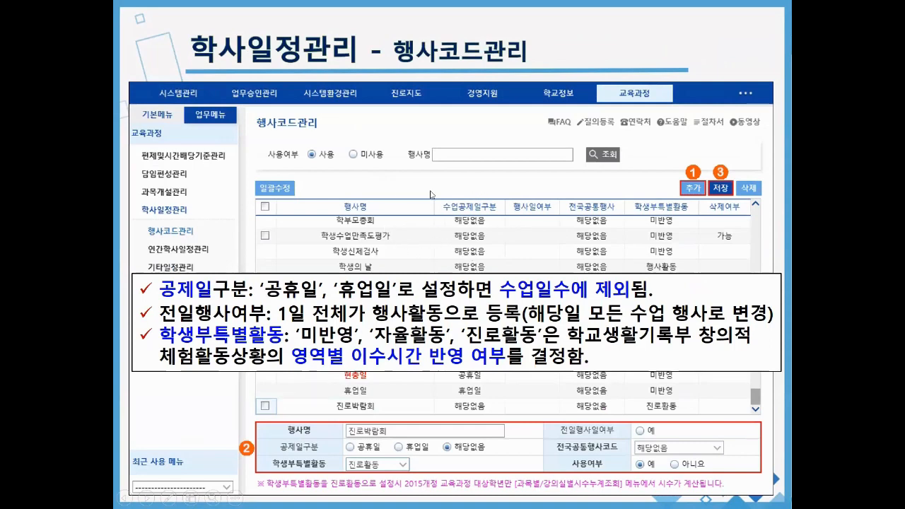
left_click(404, 203)
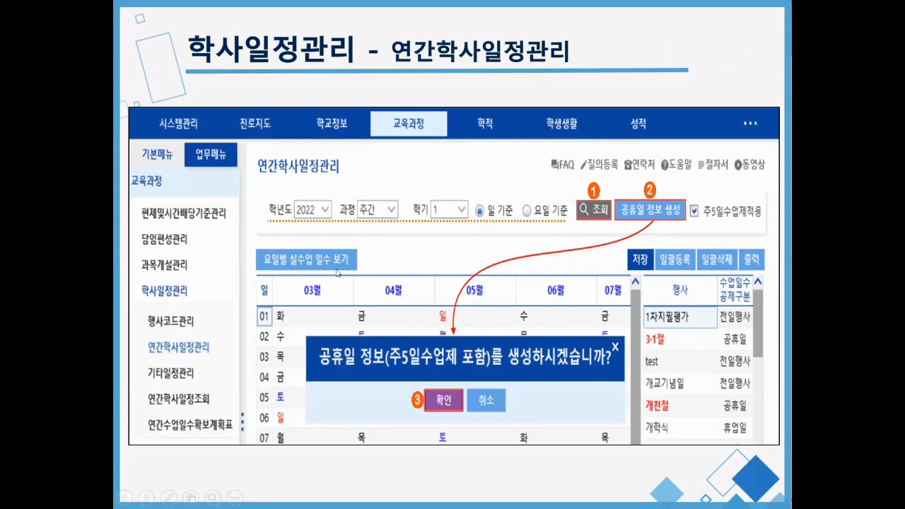
left_click(359, 258)
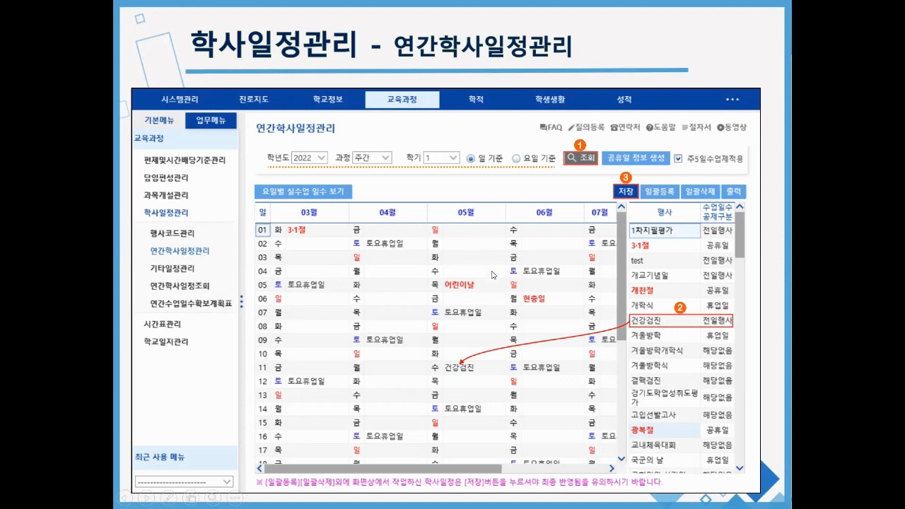
left_click(467, 189)
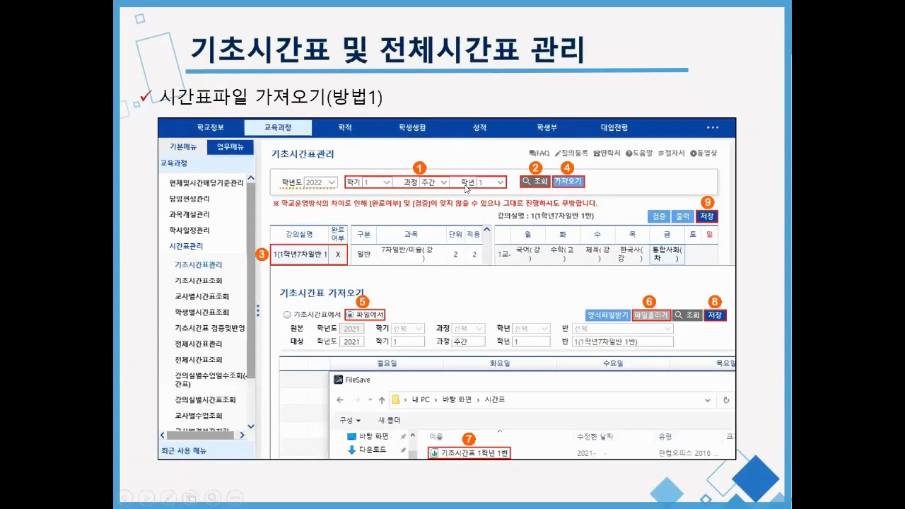